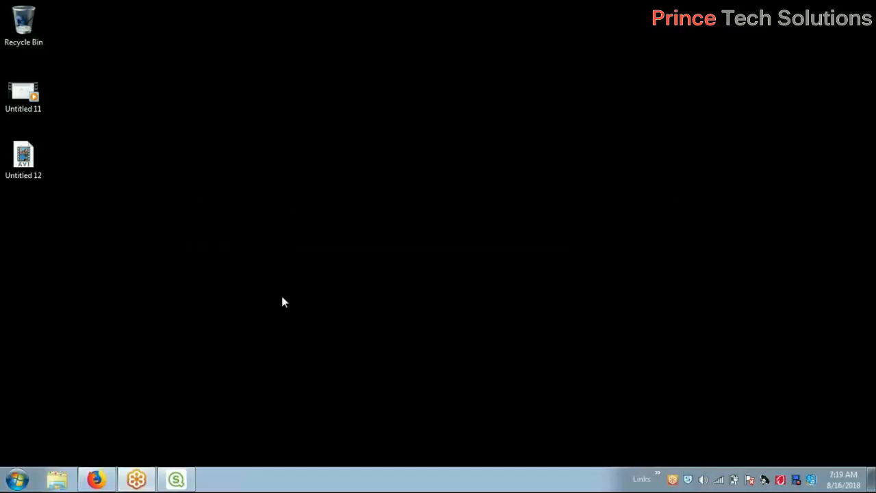
Bring up the Qlik Sense Desktop hub and launch Dev Hub from its '...' menu
{"action": "left_click", "coordinate": [183, 483]}
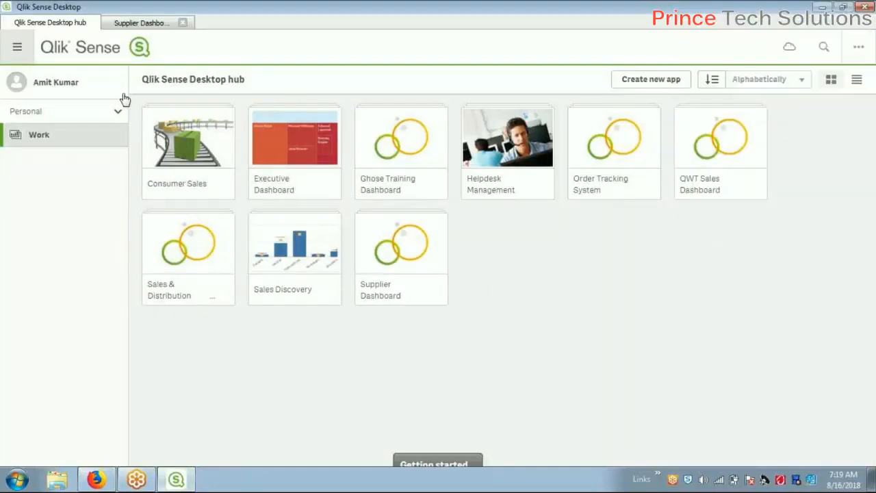
{"action": "left_click", "coordinate": [859, 46]}
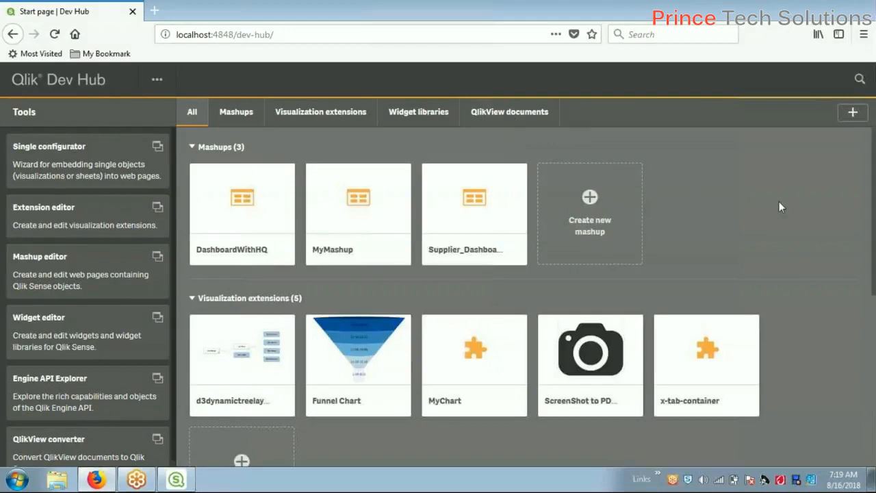
{"action": "scroll", "coordinate": [814, 223], "scroll_direction": "down", "scroll_amount": 5}
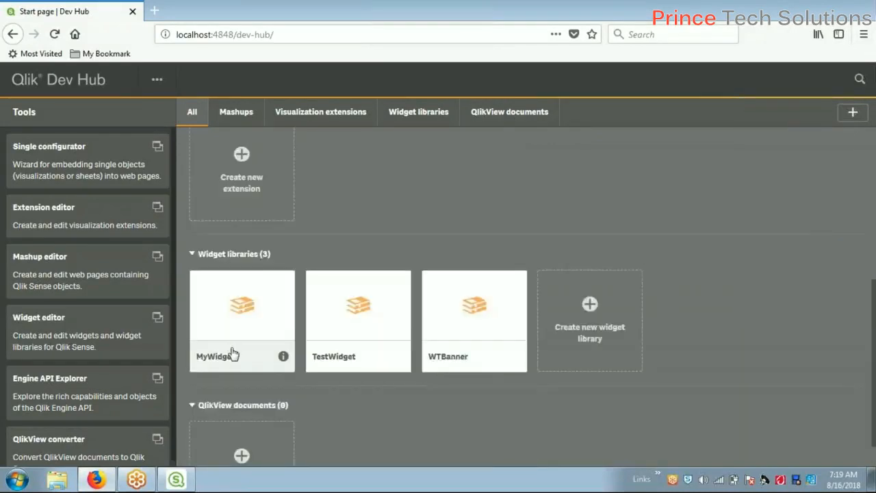
{"action": "scroll", "coordinate": [86, 340], "scroll_direction": "down", "scroll_amount": 1}
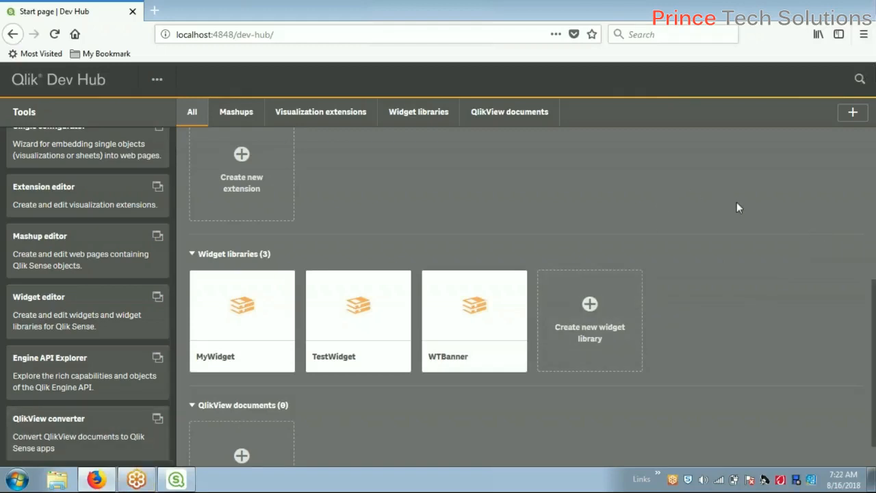
Open the recent Supplier_Dashboard document in QlikView 12 from the Start menu
{"action": "left_click", "coordinate": [18, 479]}
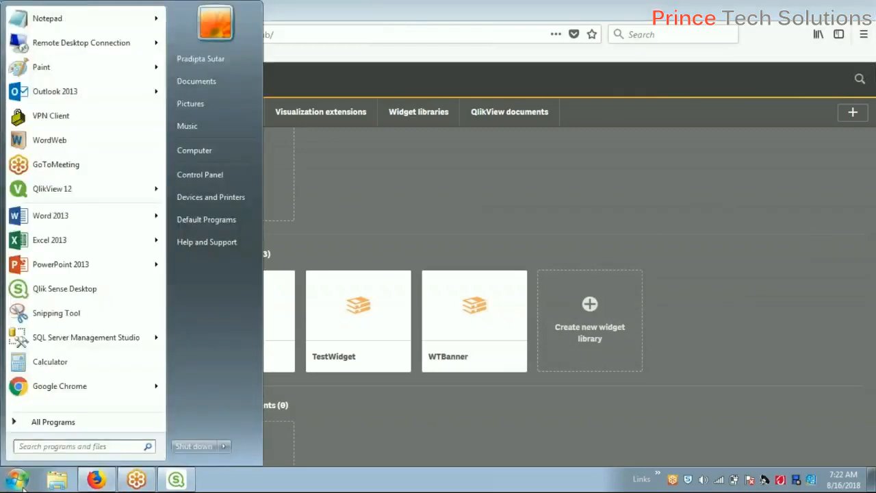
{"action": "mouse_move", "coordinate": [45, 186]}
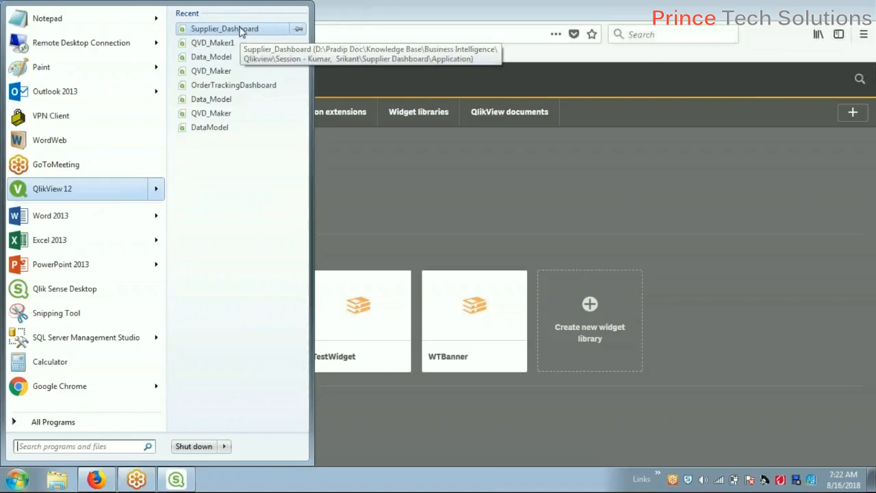
{"action": "left_click", "coordinate": [262, 25]}
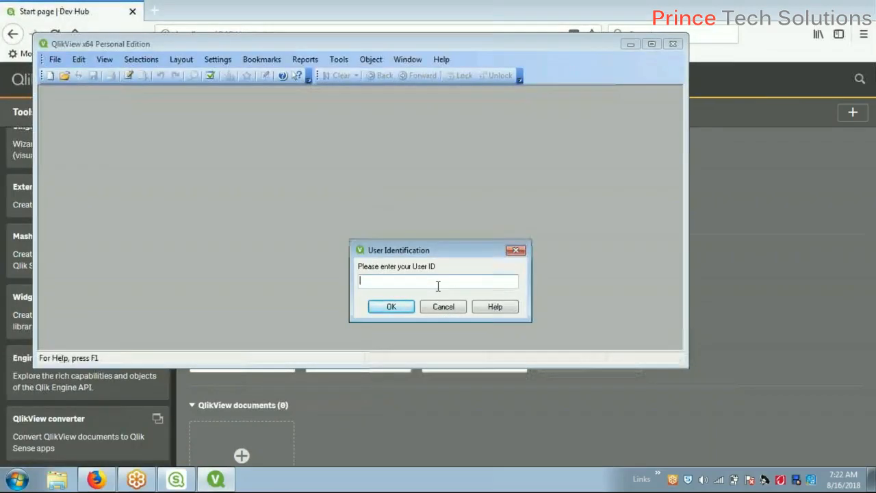
Enter the user ID and password at the prompts, then maximize the QlikView window
{"action": "key", "text": "Return"}
{"action": "key", "text": "Return"}
{"action": "key", "text": "Return"}
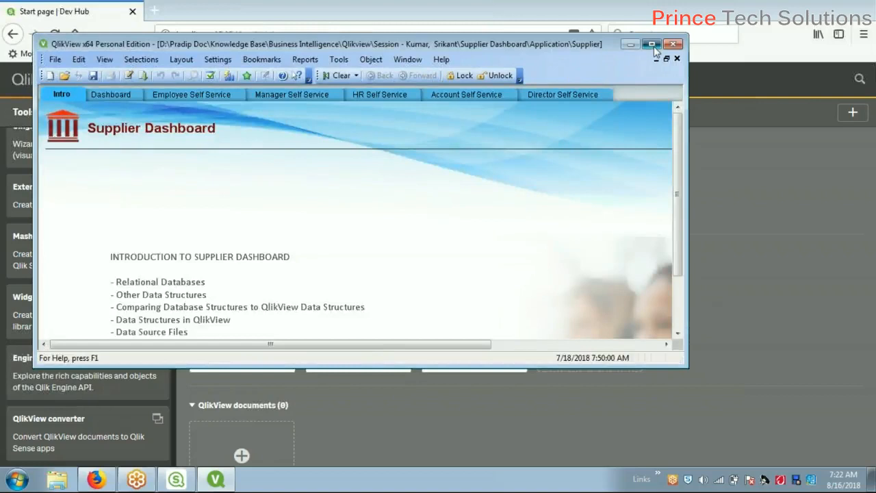
{"action": "left_click", "coordinate": [653, 45]}
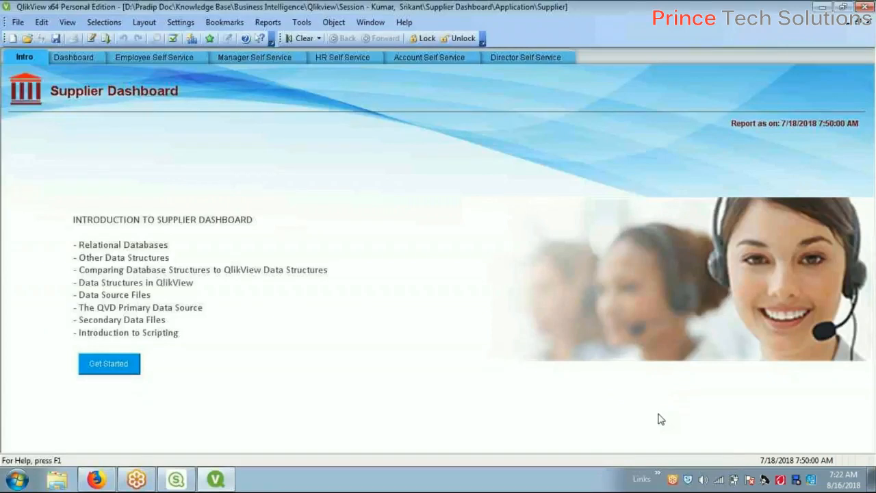
Minimize the QlikView window from the taskbar so the Dev Hub page shows
{"action": "mouse_move", "coordinate": [185, 482]}
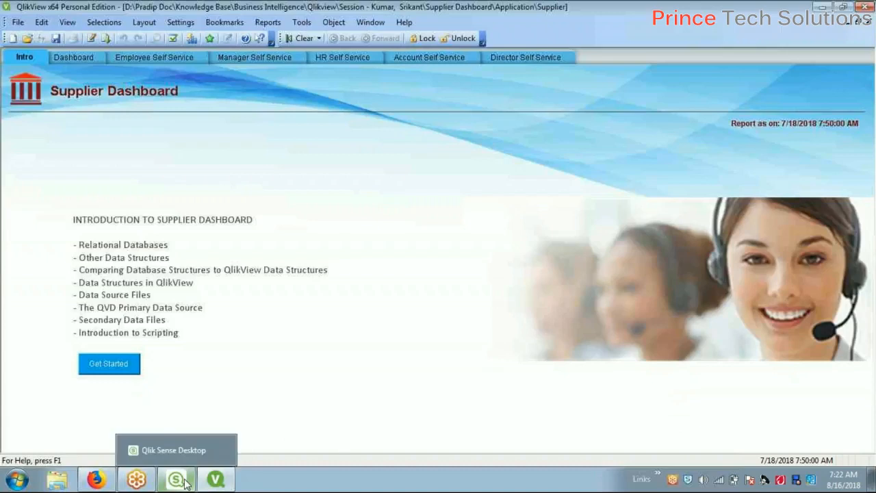
{"action": "mouse_move", "coordinate": [216, 484]}
{"action": "left_click", "coordinate": [216, 481]}
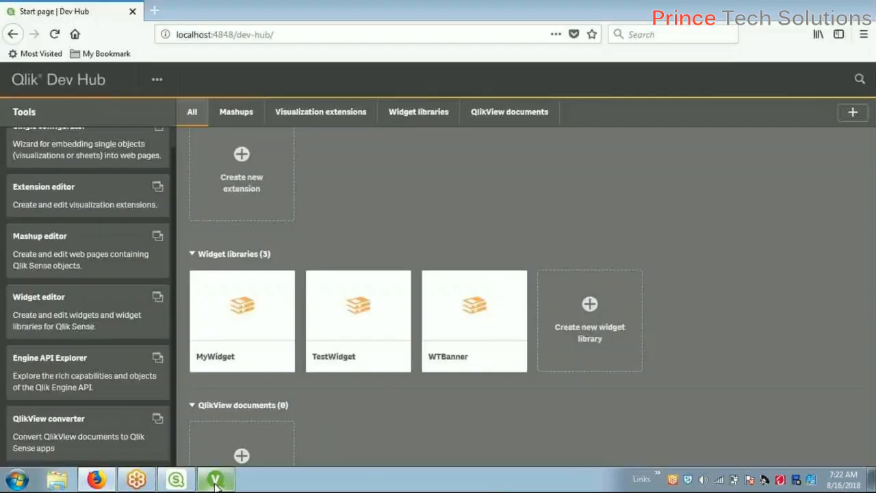
{"action": "mouse_move", "coordinate": [179, 482]}
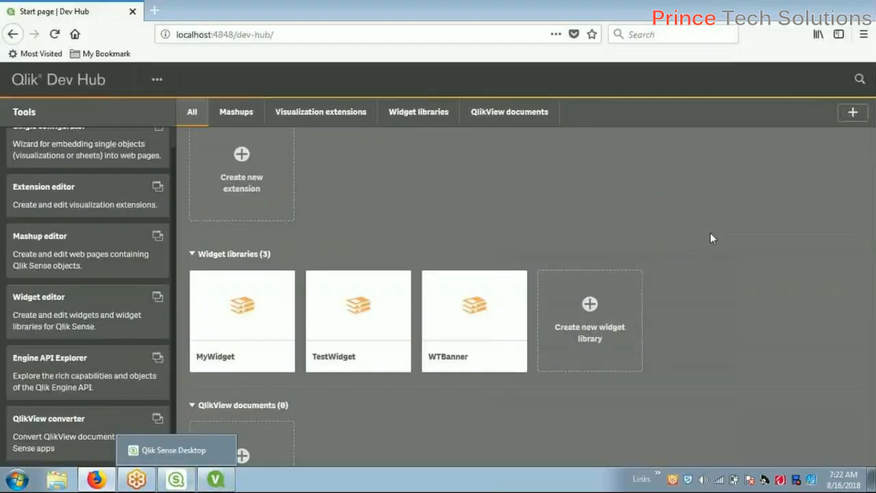
Dismiss the Qlik Sense hub's '...' menu, minimize the hub, and restore the QlikView Supplier Dashboard
{"action": "left_click", "coordinate": [176, 481]}
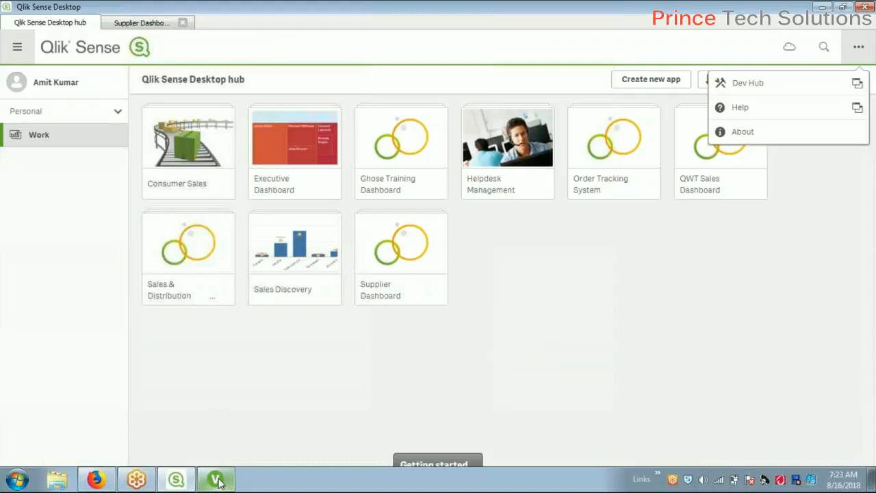
{"action": "mouse_move", "coordinate": [216, 482]}
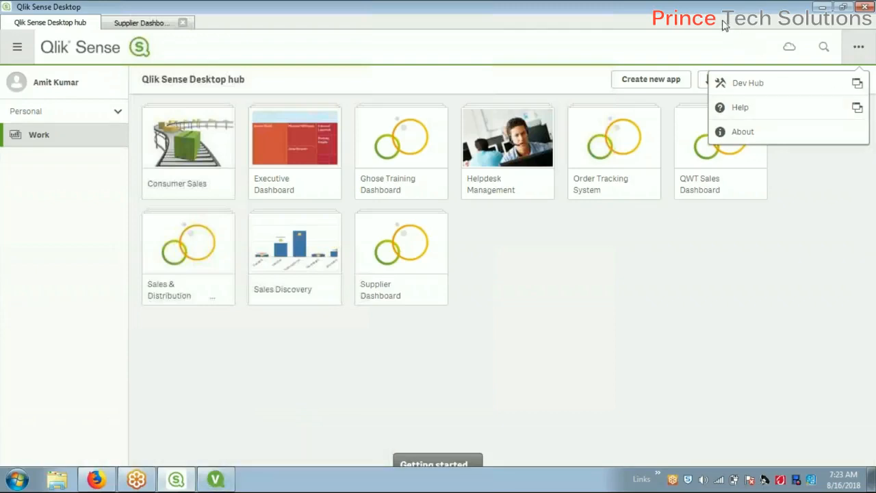
{"action": "left_click", "coordinate": [700, 298]}
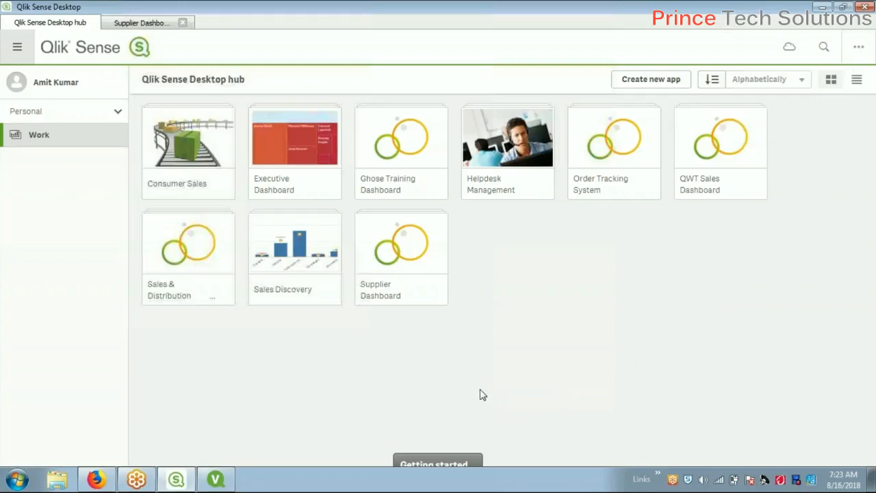
{"action": "left_click", "coordinate": [175, 486]}
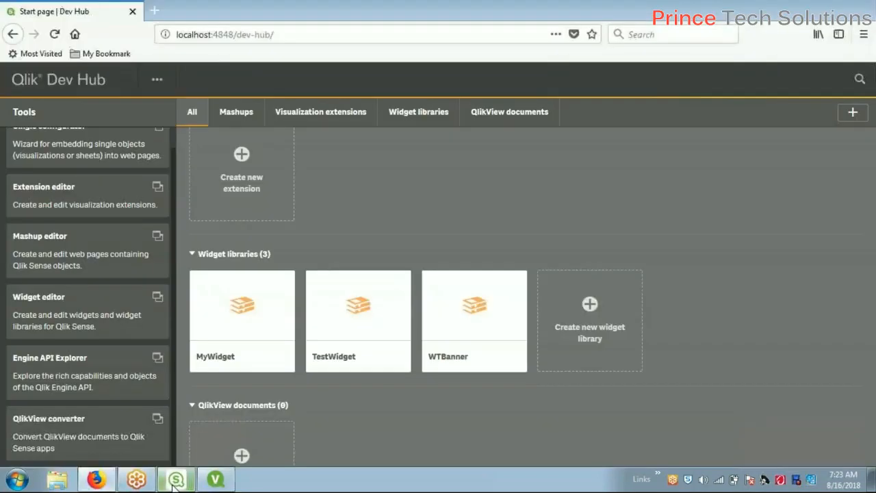
{"action": "left_click", "coordinate": [215, 479]}
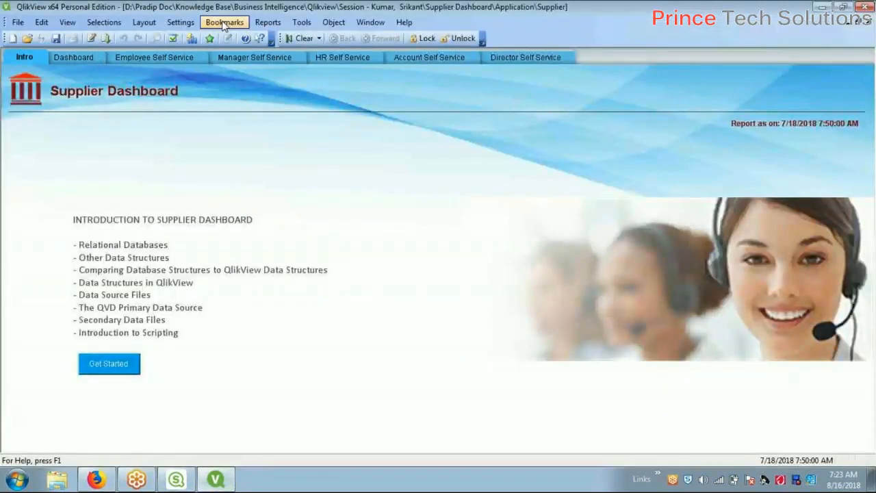
In Document Properties, uncheck Initial Data Reduction Based on Section Access on the Opening tab
{"action": "left_click", "coordinate": [181, 22]}
{"action": "left_click", "coordinate": [203, 63]}
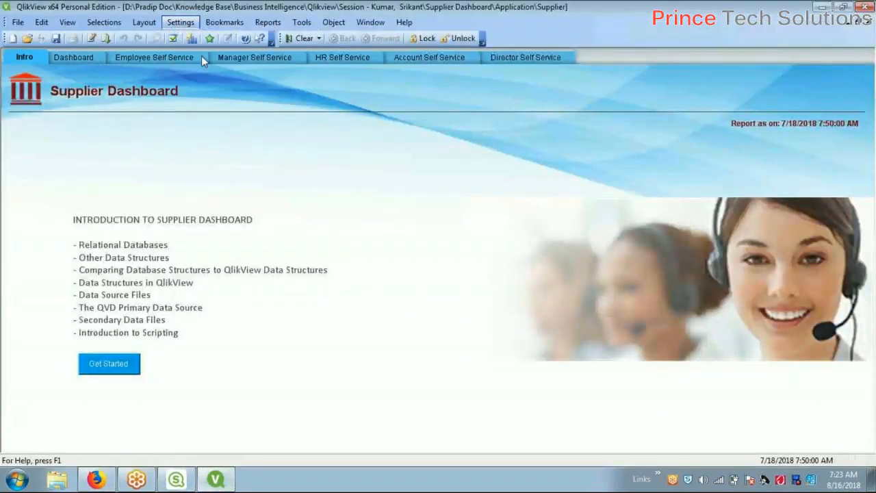
{"action": "left_click", "coordinate": [288, 79]}
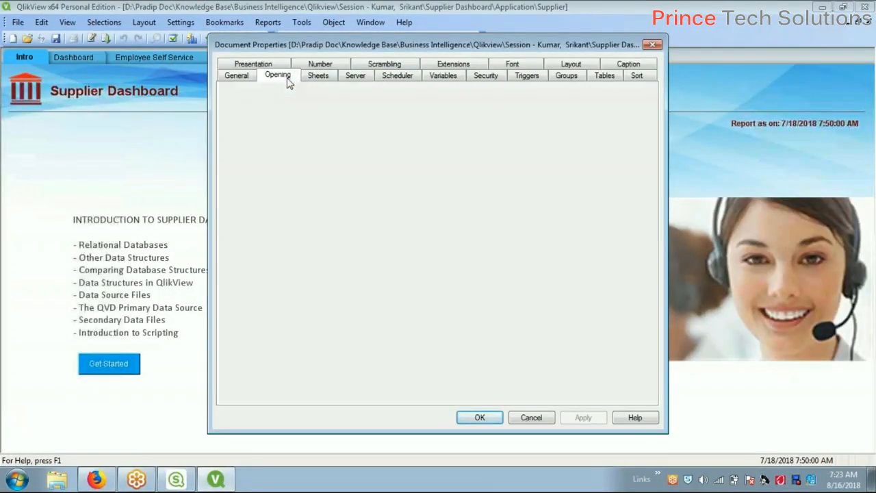
{"action": "left_click", "coordinate": [241, 78]}
{"action": "left_click", "coordinate": [277, 77]}
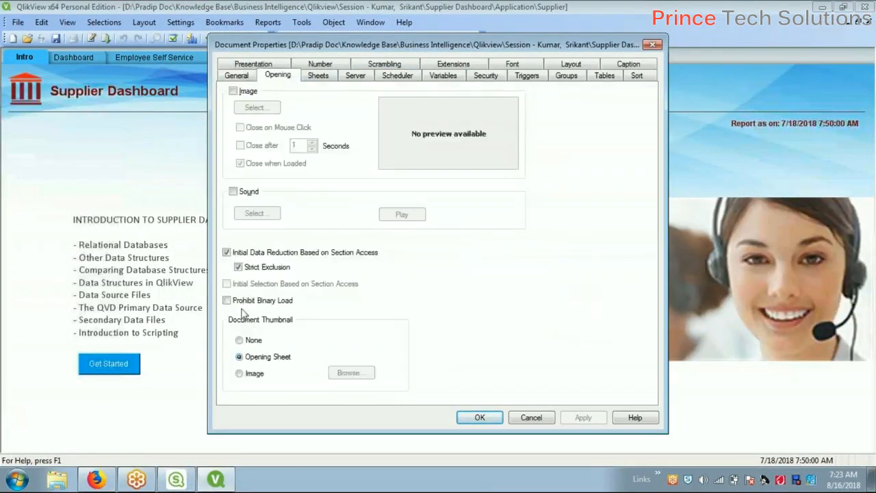
{"action": "left_click", "coordinate": [235, 253]}
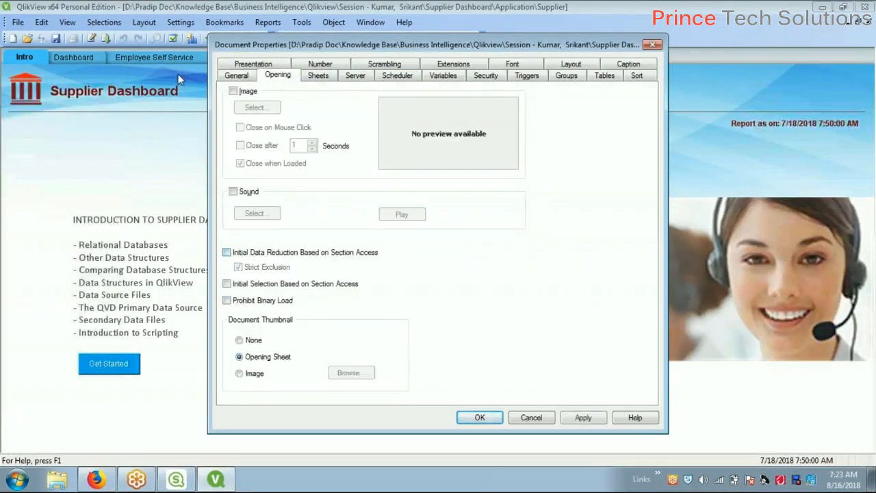
Grant the Save Document and Access Document Properties security privileges and confirm
{"action": "left_click", "coordinate": [489, 78]}
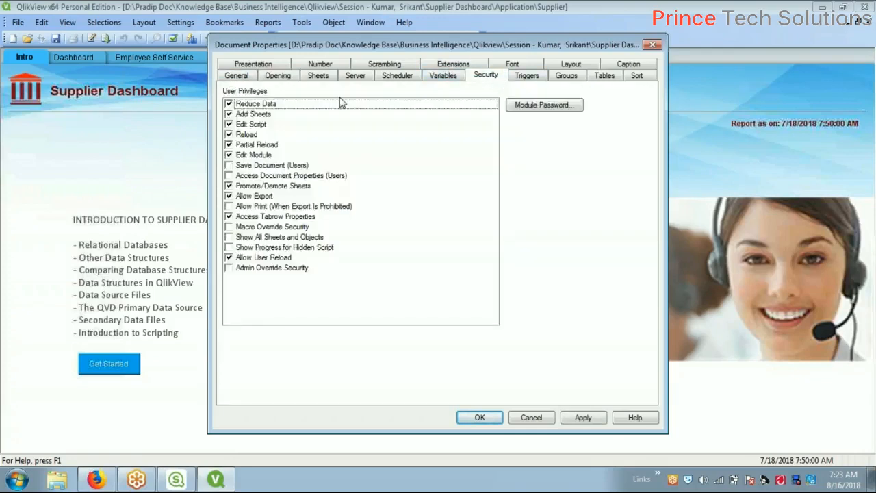
{"action": "left_click", "coordinate": [229, 186]}
{"action": "left_click", "coordinate": [228, 175]}
{"action": "left_click", "coordinate": [228, 165]}
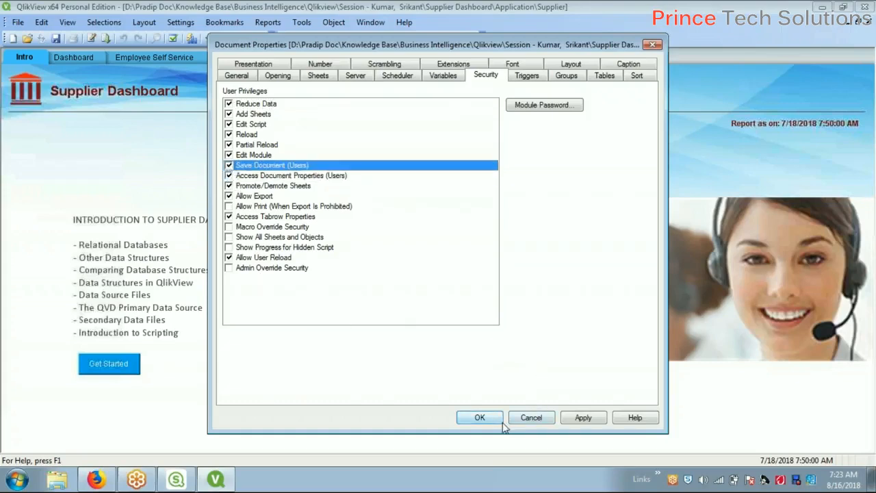
{"action": "left_click", "coordinate": [479, 418]}
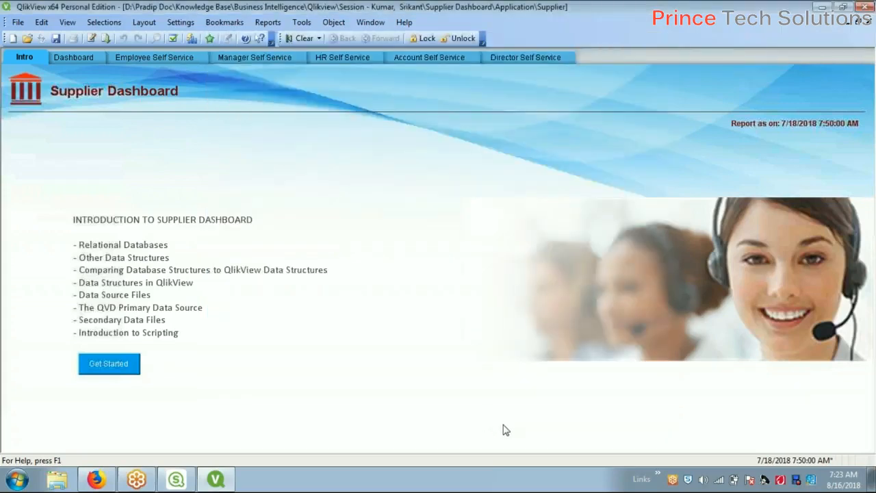
Set the Dashboard and Intro sheets' Show Sheet option to Always
{"action": "left_click", "coordinate": [85, 59]}
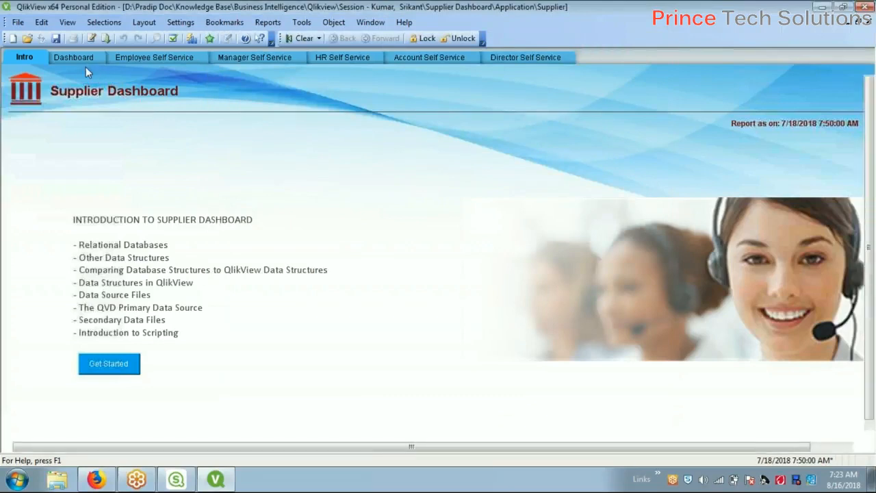
{"action": "right_click", "coordinate": [277, 89]}
{"action": "left_click", "coordinate": [288, 96]}
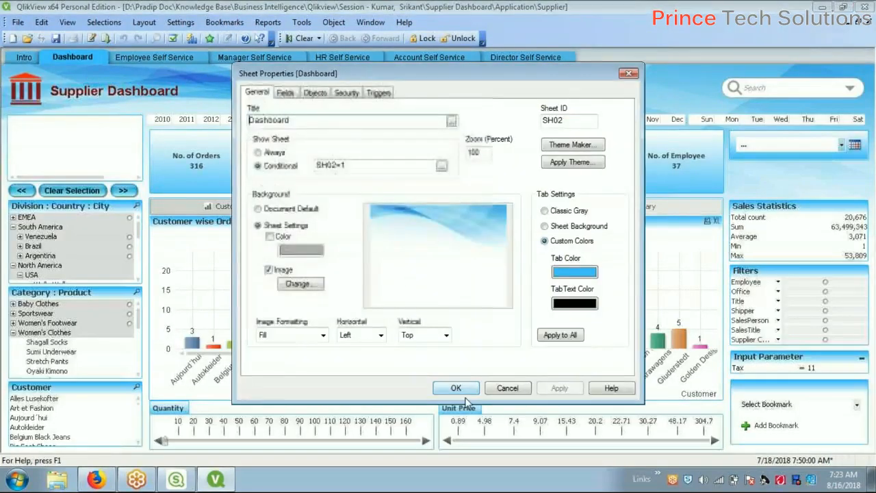
{"action": "left_click", "coordinate": [276, 153]}
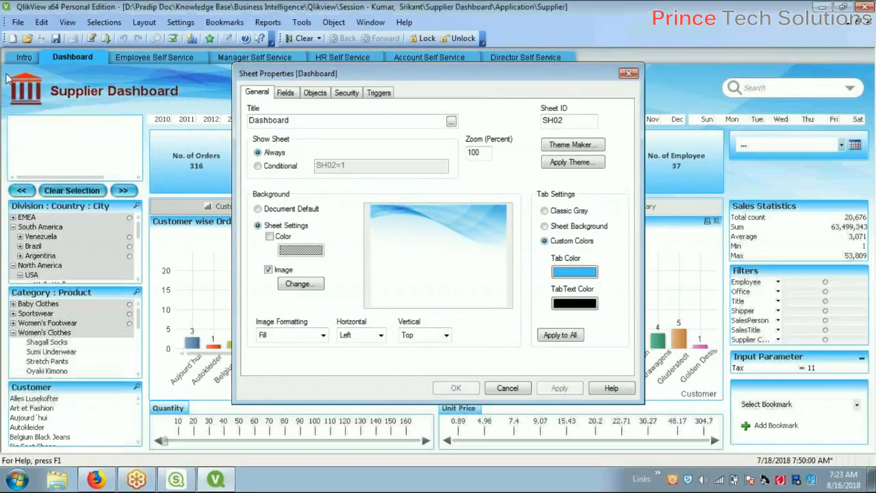
{"action": "left_click", "coordinate": [457, 389]}
{"action": "left_click", "coordinate": [26, 59]}
{"action": "right_click", "coordinate": [305, 76]}
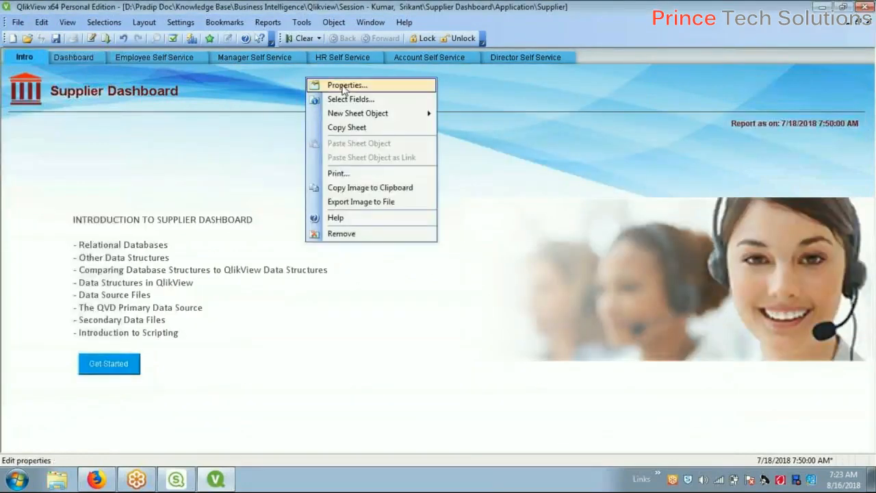
{"action": "left_click", "coordinate": [345, 84]}
{"action": "left_click", "coordinate": [272, 155]}
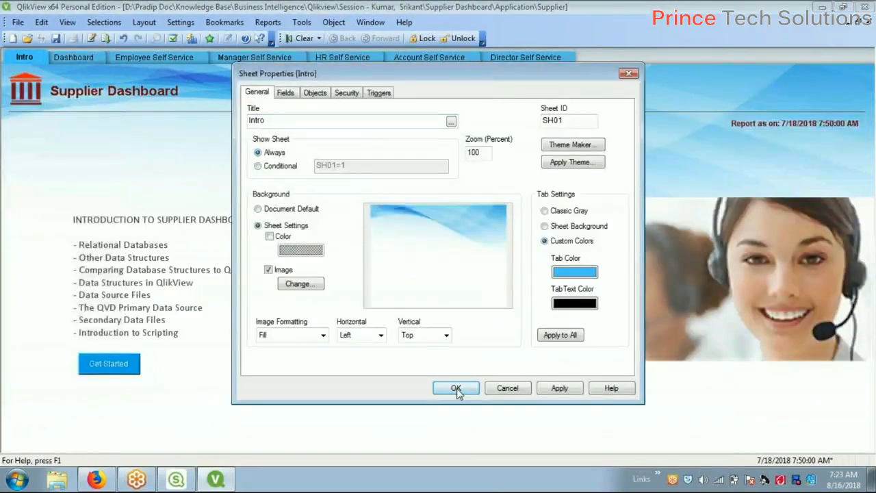
{"action": "left_click", "coordinate": [456, 389]}
Set the Employee and Manager Self Service sheets to show Always instead of conditionally
{"action": "left_click", "coordinate": [148, 62]}
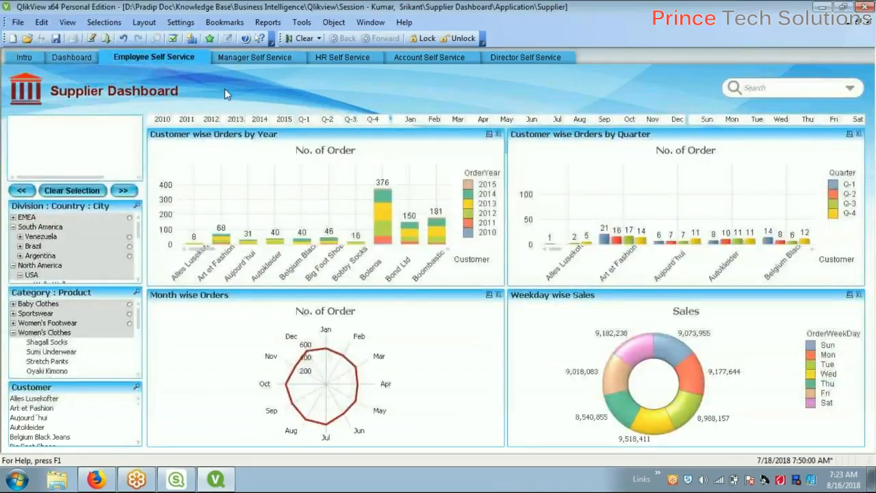
{"action": "right_click", "coordinate": [299, 90]}
{"action": "left_click", "coordinate": [340, 100]}
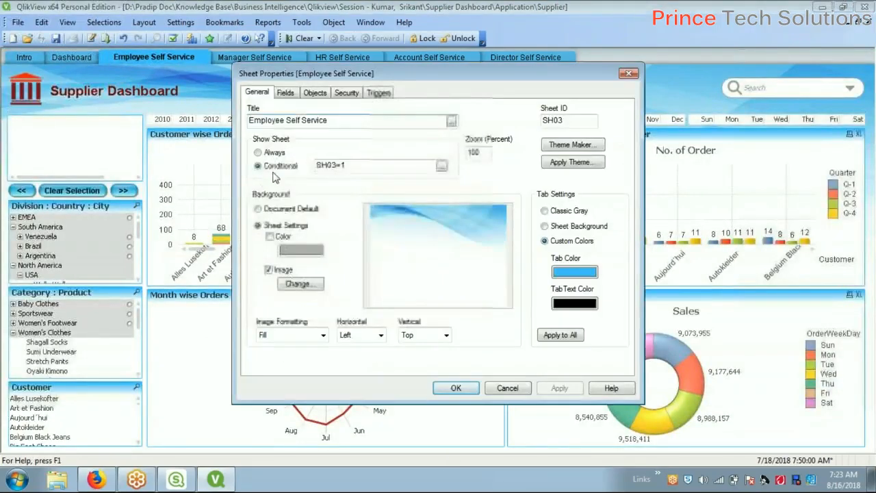
{"action": "left_click", "coordinate": [258, 152]}
{"action": "left_click", "coordinate": [453, 388]}
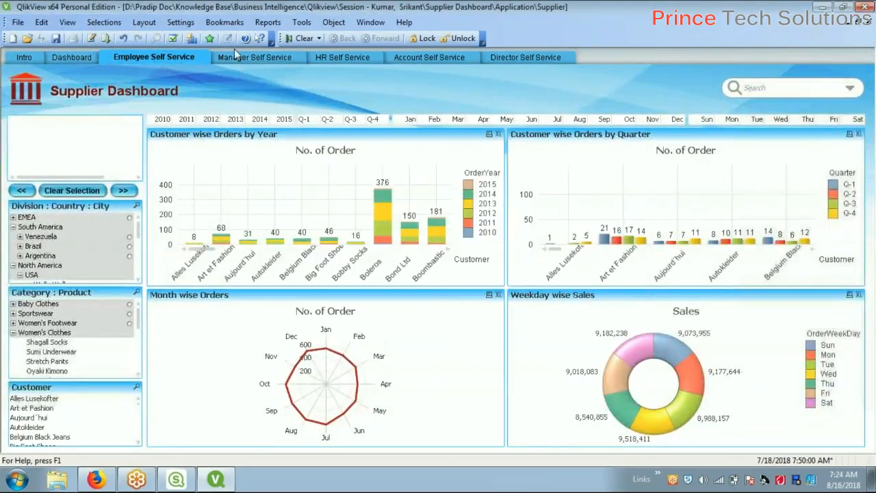
{"action": "left_click", "coordinate": [255, 58]}
{"action": "right_click", "coordinate": [475, 89]}
{"action": "left_click", "coordinate": [506, 96]}
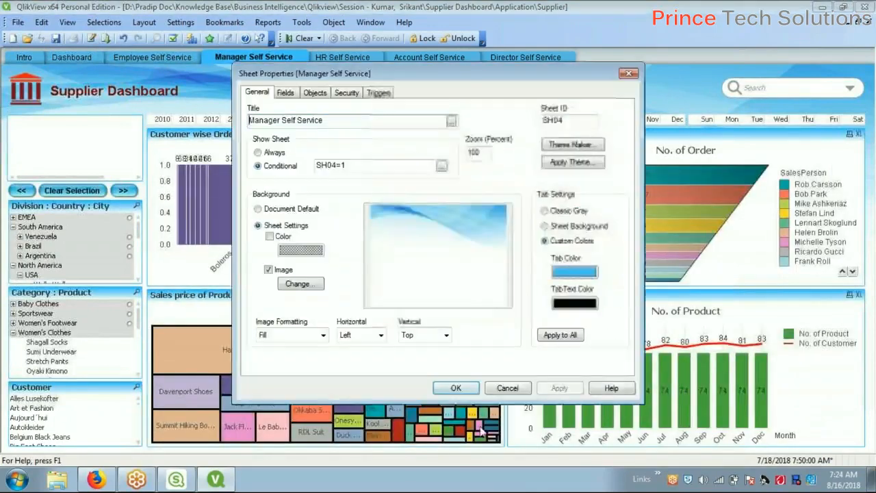
{"action": "left_click", "coordinate": [258, 152]}
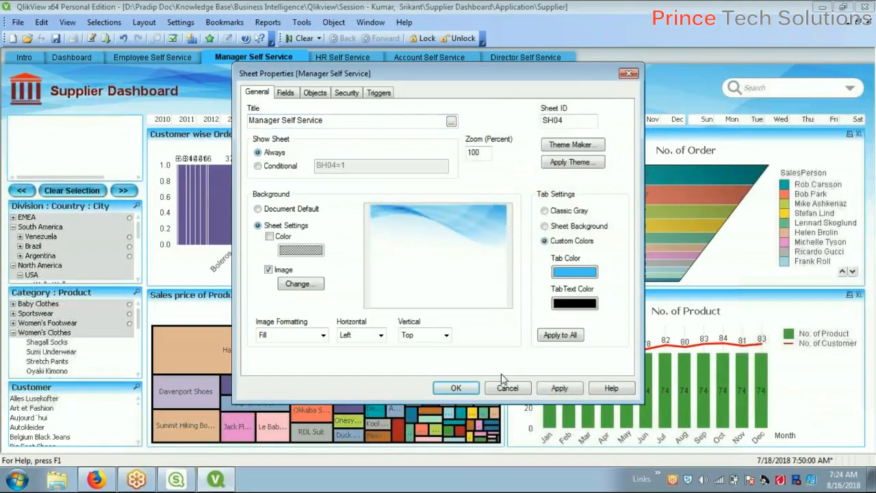
{"action": "left_click", "coordinate": [456, 389]}
Set the HR and Account Self Service sheets to show Always instead of conditionally
{"action": "left_click", "coordinate": [363, 60]}
{"action": "right_click", "coordinate": [477, 73]}
{"action": "left_click", "coordinate": [510, 77]}
{"action": "left_click", "coordinate": [258, 152]}
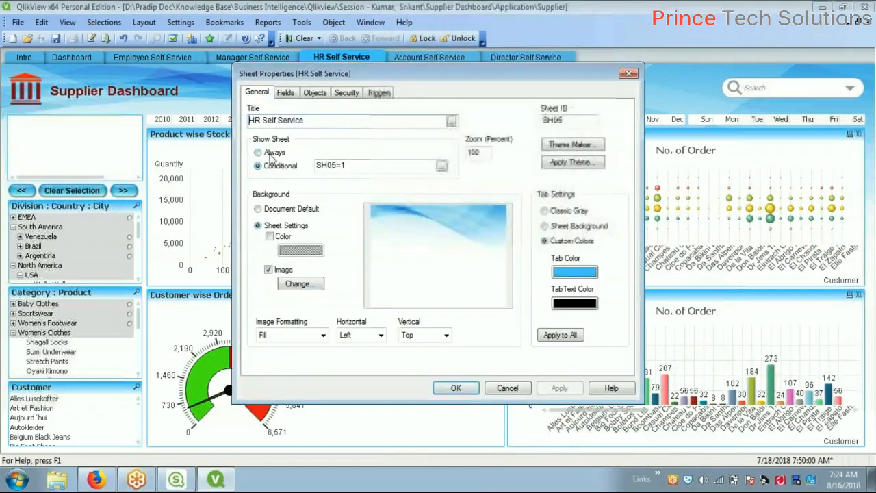
{"action": "left_click", "coordinate": [459, 390]}
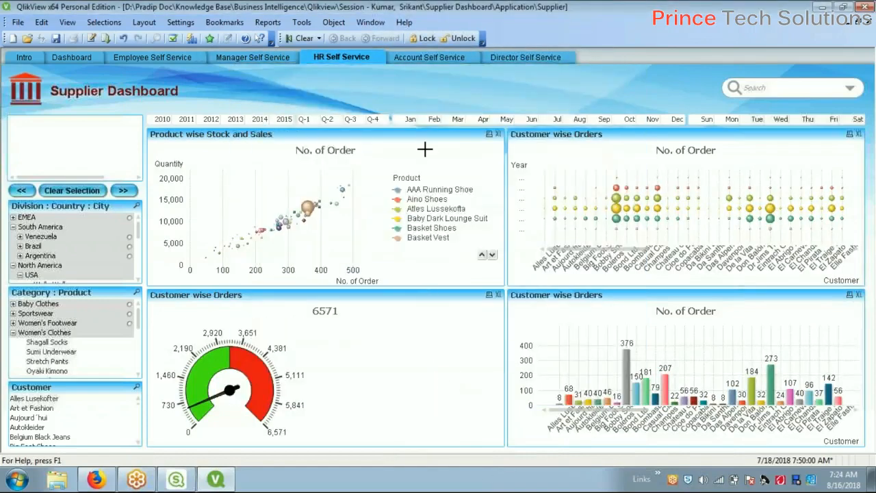
{"action": "left_click", "coordinate": [453, 59]}
{"action": "right_click", "coordinate": [490, 81]}
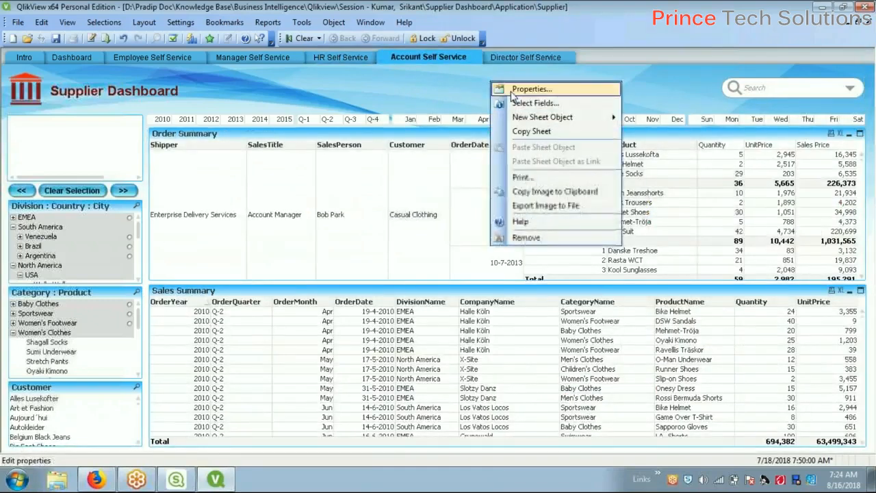
{"action": "left_click", "coordinate": [527, 89]}
{"action": "left_click", "coordinate": [265, 154]}
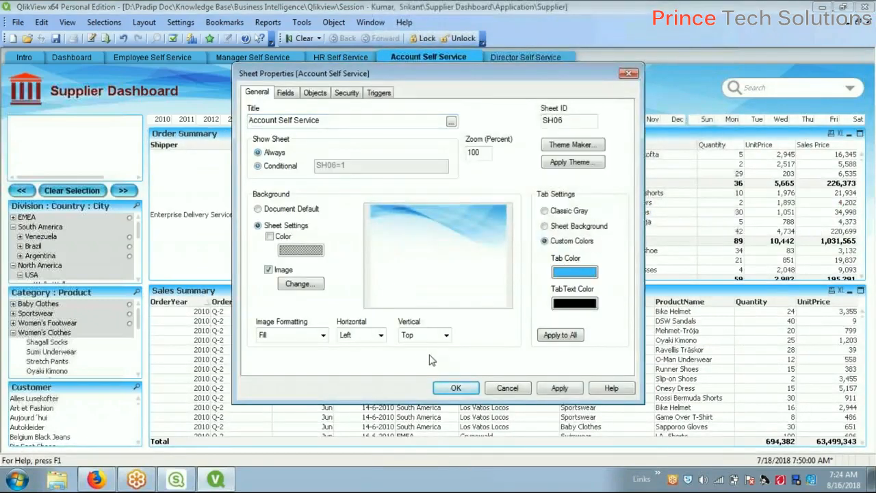
{"action": "left_click", "coordinate": [455, 387]}
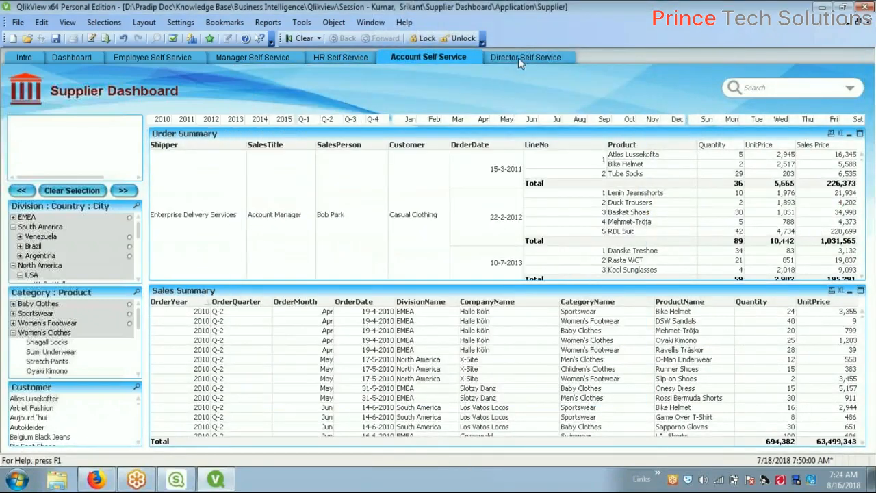
Set the Director Self Service sheet to show Always, then return to the Intro sheet
{"action": "left_click", "coordinate": [518, 58]}
{"action": "right_click", "coordinate": [493, 85]}
{"action": "left_click", "coordinate": [520, 90]}
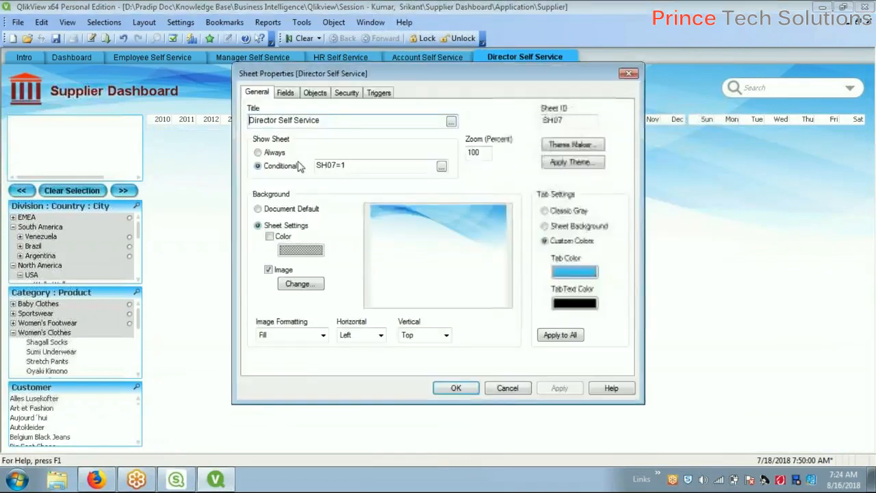
{"action": "left_click", "coordinate": [260, 153]}
{"action": "left_click", "coordinate": [456, 388]}
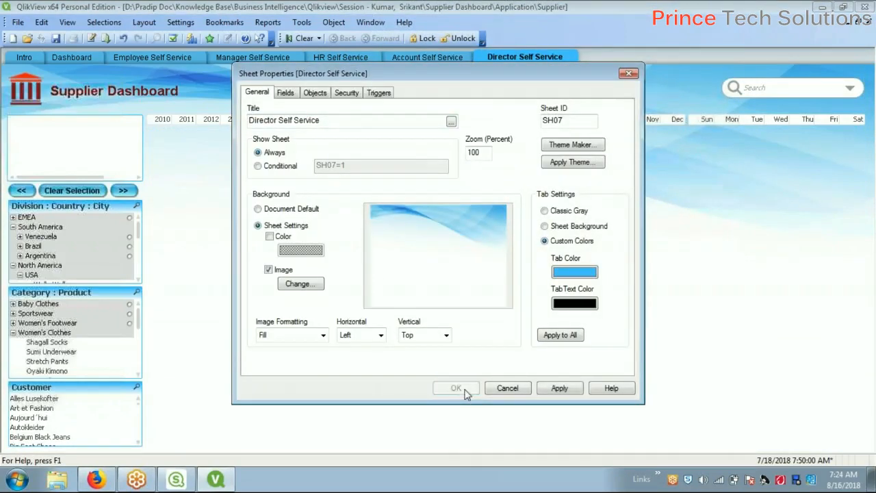
{"action": "left_click", "coordinate": [31, 59]}
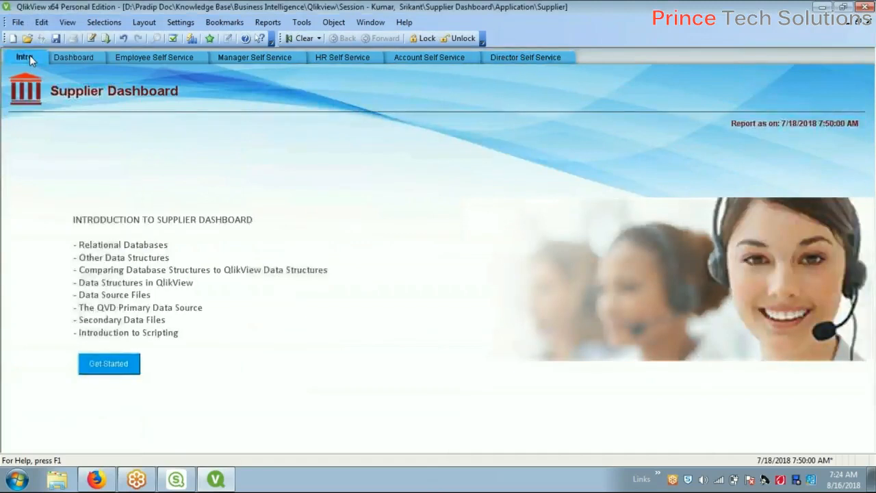
Open the script editor and unlock the hidden script with its password
{"action": "left_click", "coordinate": [93, 39]}
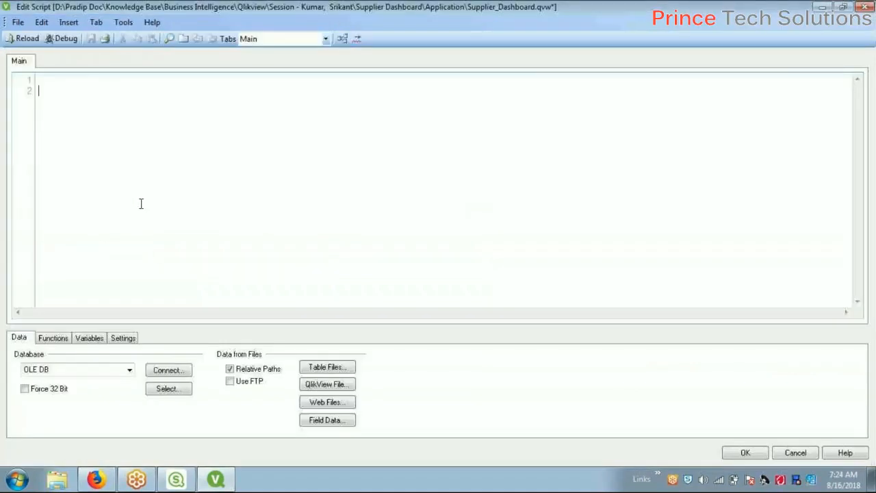
{"action": "left_click", "coordinate": [17, 22]}
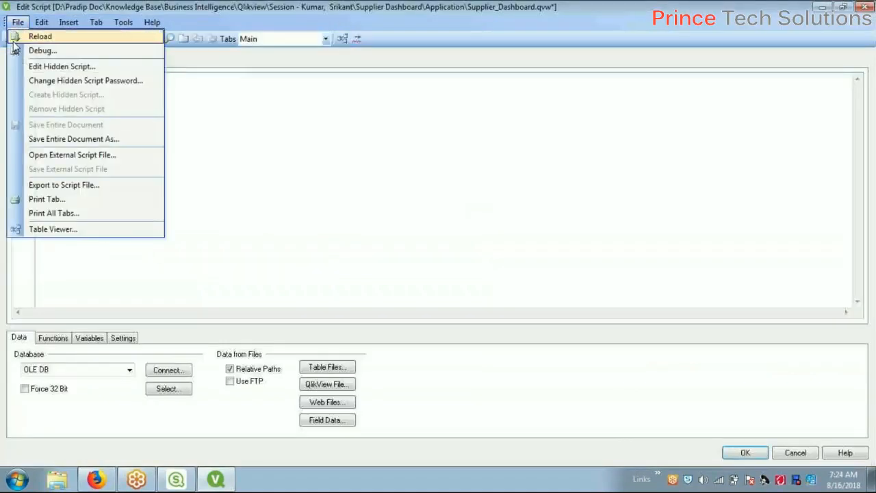
{"action": "left_click", "coordinate": [62, 67]}
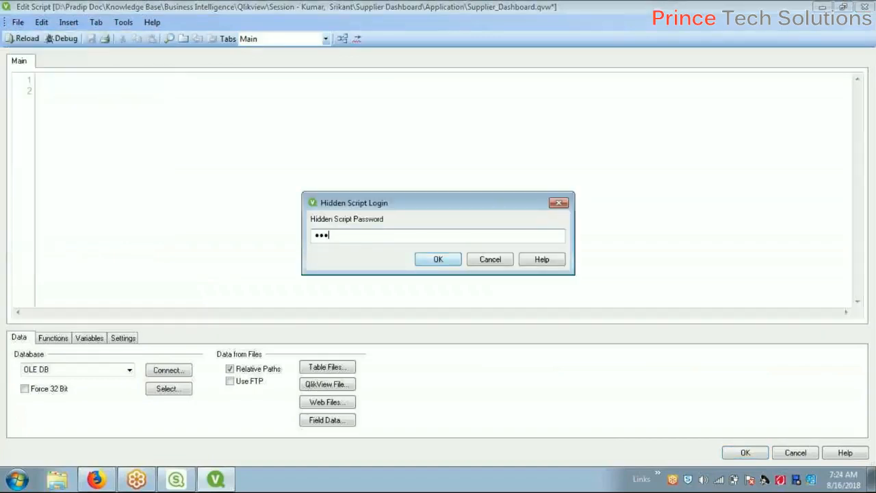
{"action": "left_click", "coordinate": [438, 259]}
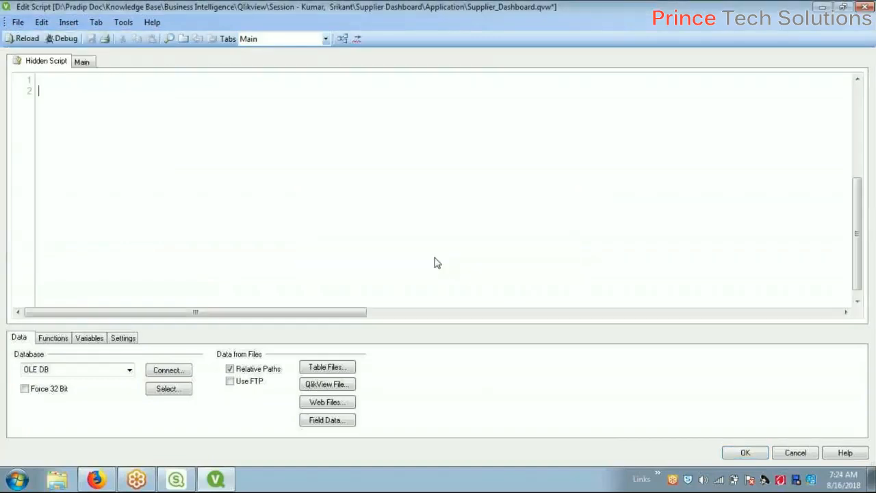
Clear the entire hidden script, including its Binary load and OLEDB lines, and move to the Main script
{"action": "scroll", "coordinate": [153, 128], "scroll_direction": "up", "scroll_amount": 1}
{"action": "scroll", "coordinate": [154, 127], "scroll_direction": "up", "scroll_amount": 5}
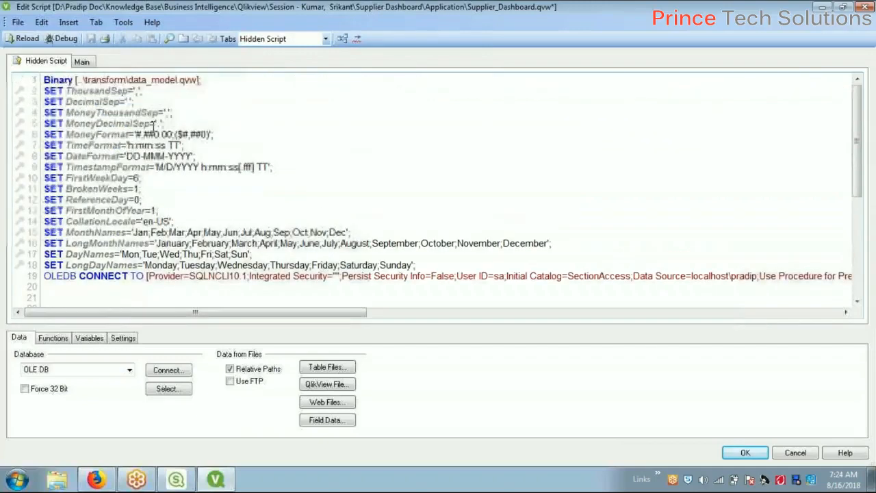
{"action": "key", "text": "ctrl+a"}
{"action": "key", "text": "Delete"}
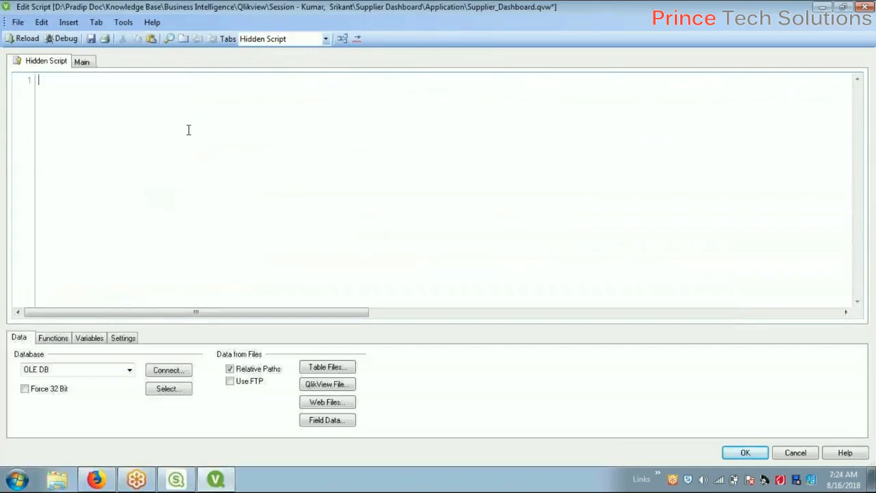
{"action": "left_click", "coordinate": [82, 62]}
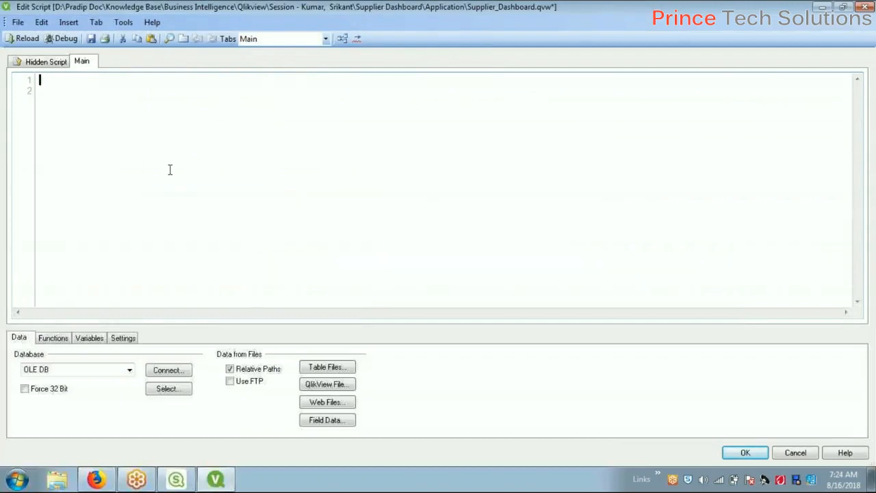
Paste the script into Main, comment out the SECTION lines 22–37 with Ctrl+K, and save
{"action": "key", "text": "ctrl+v"}
{"action": "scroll", "coordinate": [218, 152], "scroll_direction": "up", "scroll_amount": 6}
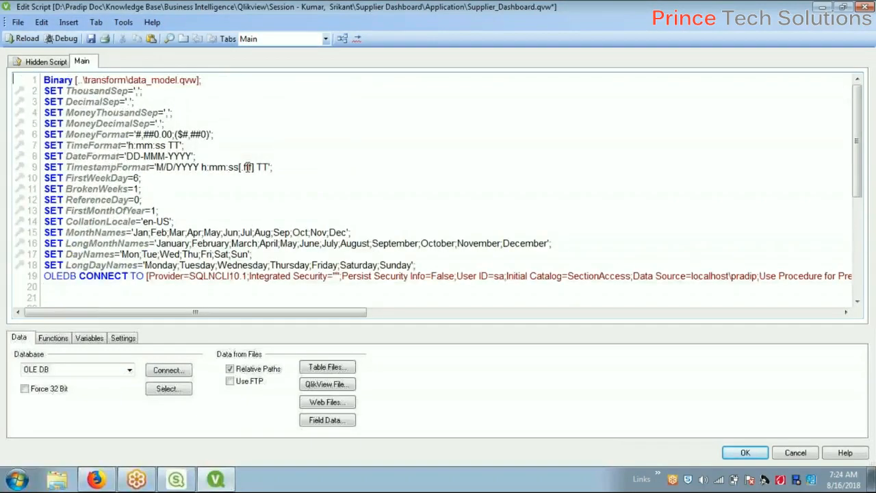
{"action": "scroll", "coordinate": [248, 167], "scroll_direction": "down", "scroll_amount": 5}
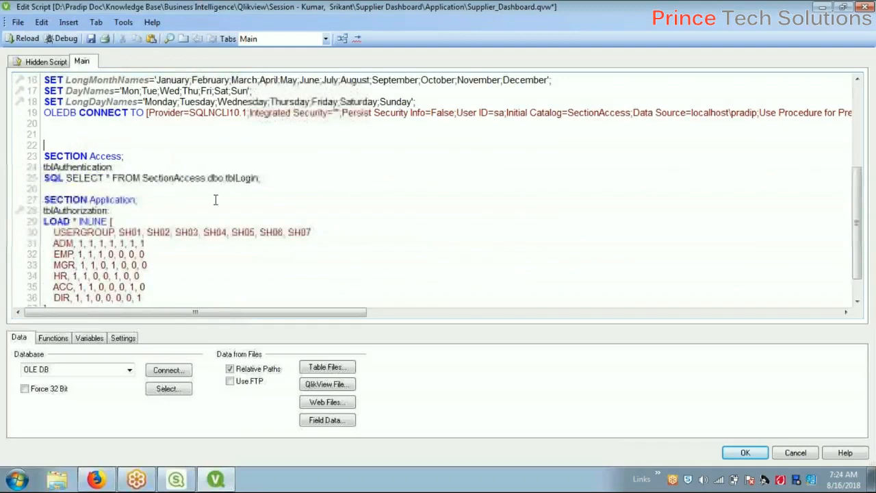
{"action": "scroll", "coordinate": [215, 199], "scroll_direction": "down", "scroll_amount": 1}
{"action": "left_click", "coordinate": [94, 278], "text": "shift"}
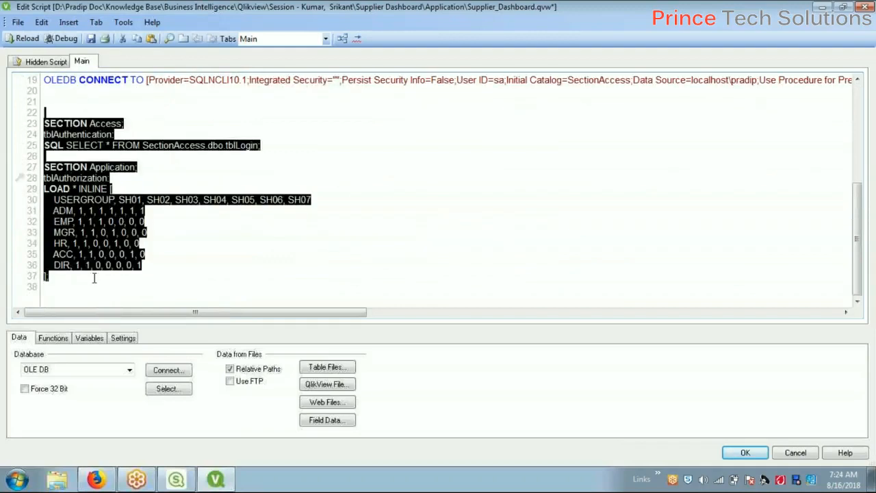
{"action": "key", "text": "ctrl+k"}
{"action": "left_click", "coordinate": [374, 219]}
{"action": "scroll", "coordinate": [378, 226], "scroll_direction": "up", "scroll_amount": 5}
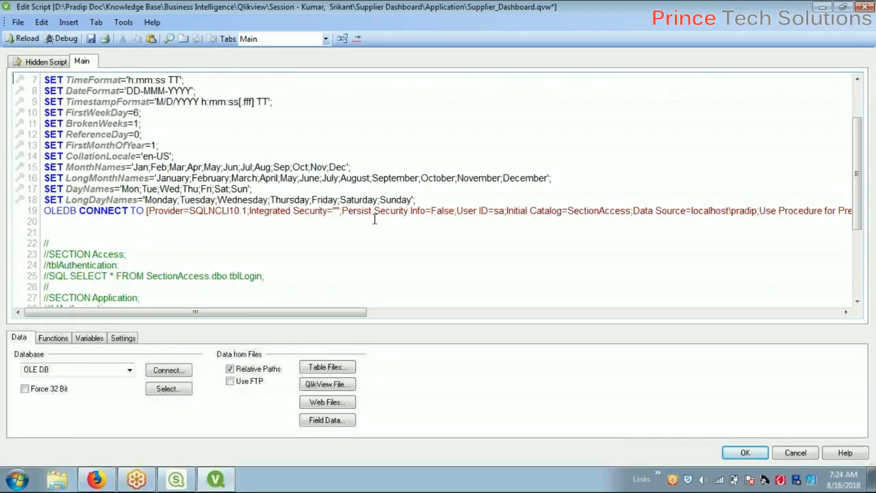
{"action": "left_click", "coordinate": [90, 39]}
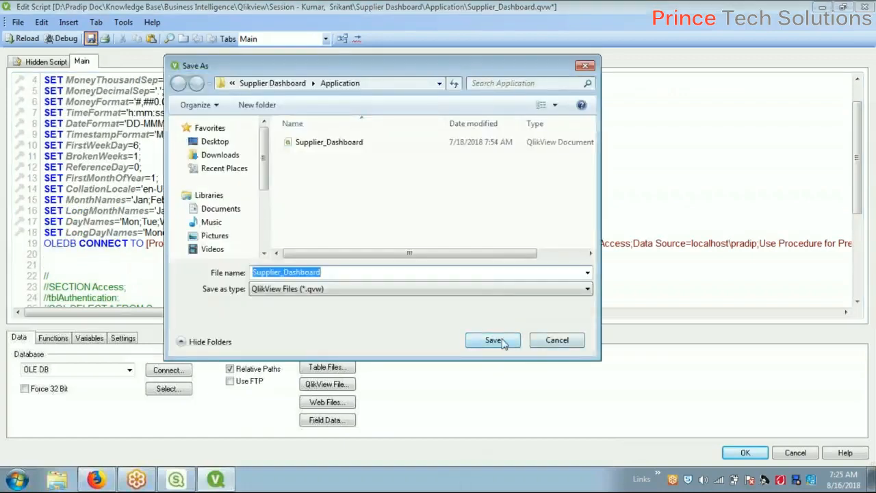
Comment out the OLEDB CONNECT line with //, overwrite Supplier_Dashboard.qvw, and reload the script
{"action": "left_click", "coordinate": [557, 340]}
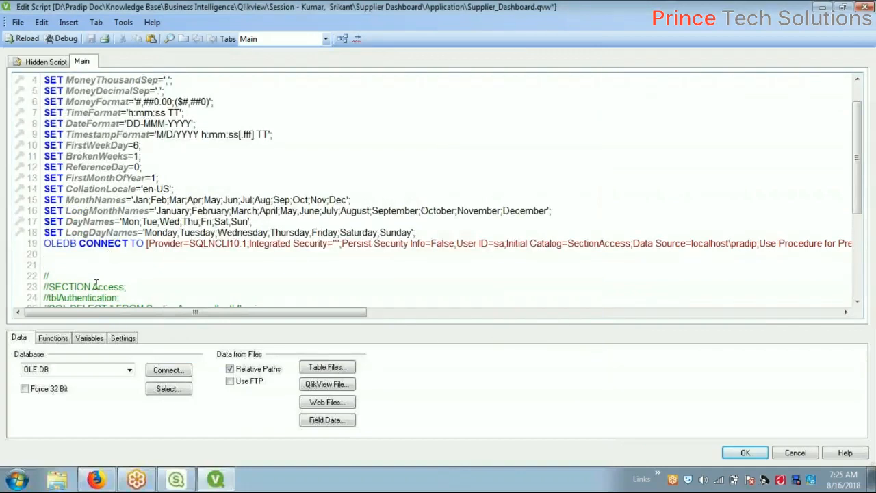
{"action": "type", "text": "//"}
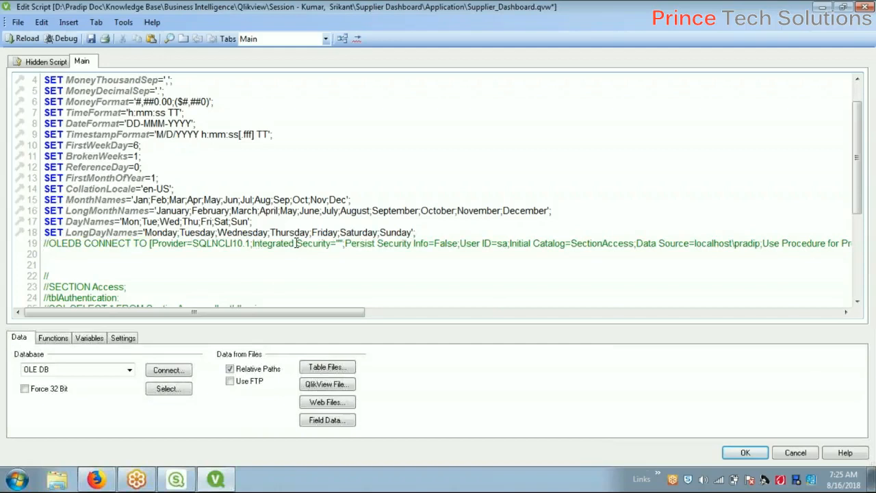
{"action": "key", "text": "ctrl+s"}
{"action": "left_click", "coordinate": [495, 342]}
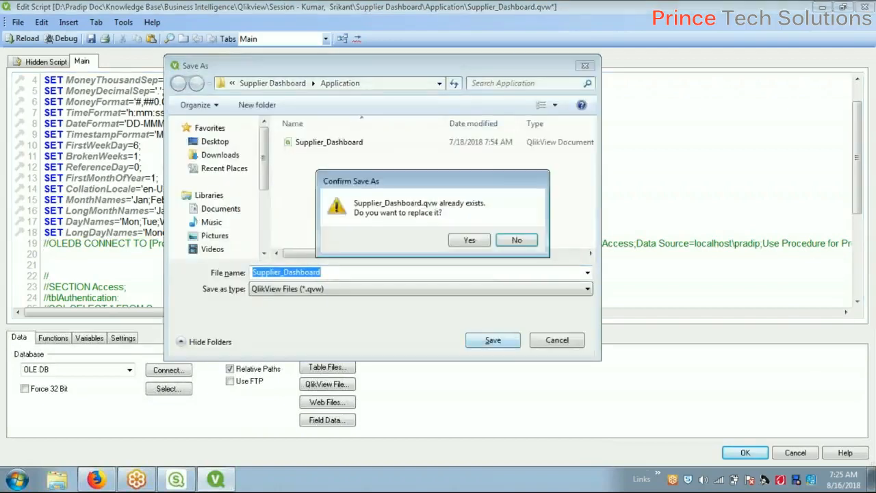
{"action": "left_click", "coordinate": [468, 241]}
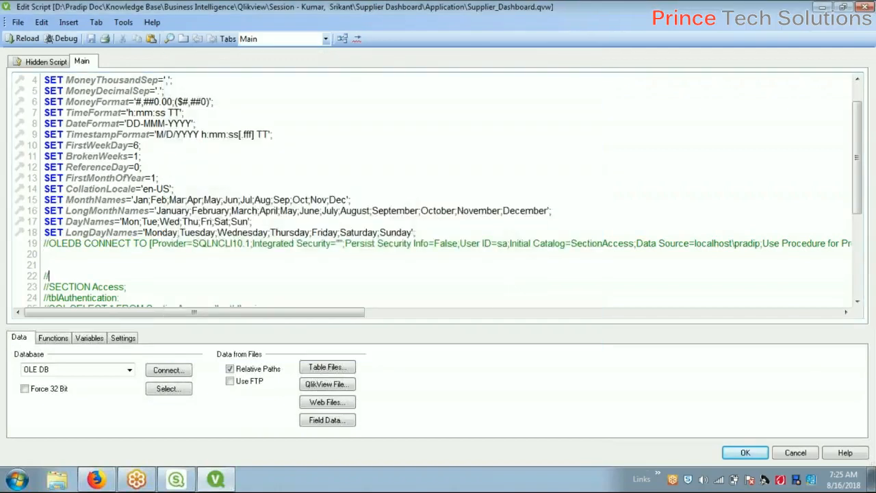
{"action": "left_click", "coordinate": [745, 453]}
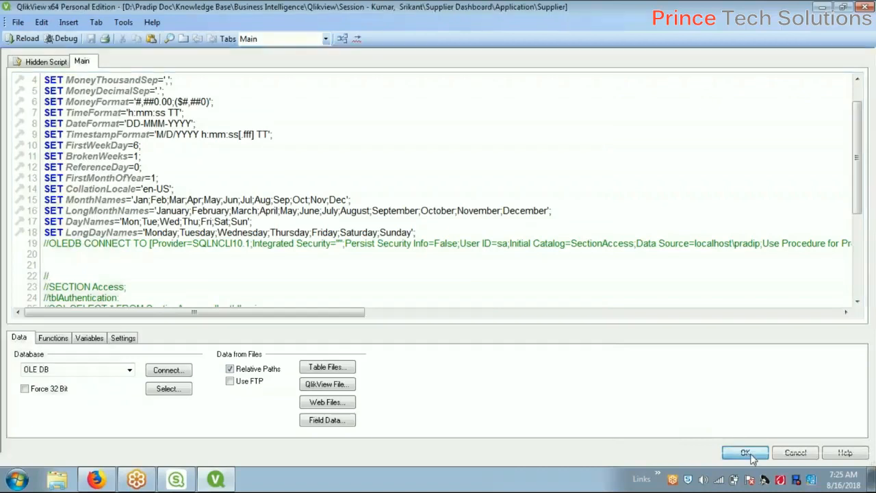
{"action": "left_click", "coordinate": [105, 39]}
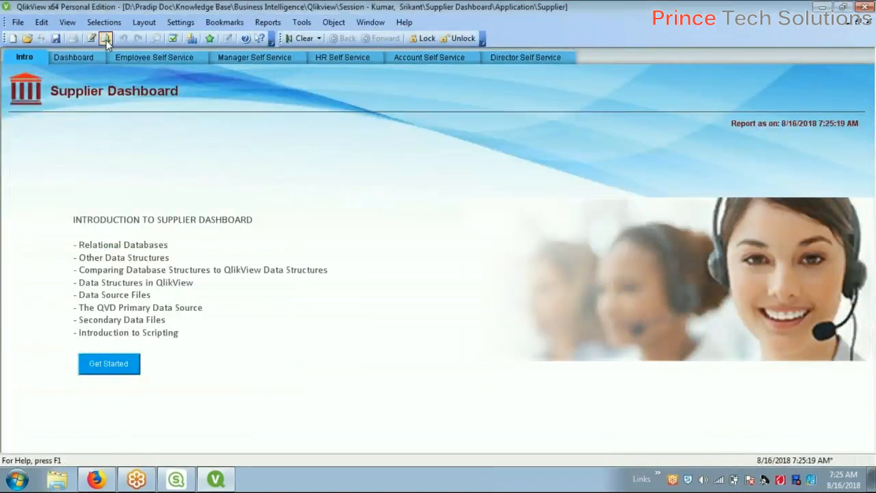
Look through the Dashboard and the Employee, Manager, HR, Account and Director Self Service sheets
{"action": "left_click", "coordinate": [67, 55]}
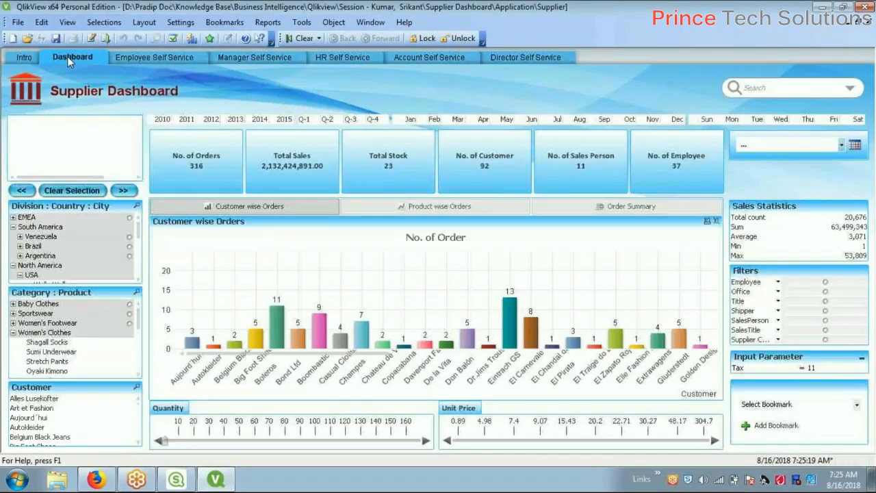
{"action": "left_click", "coordinate": [21, 60]}
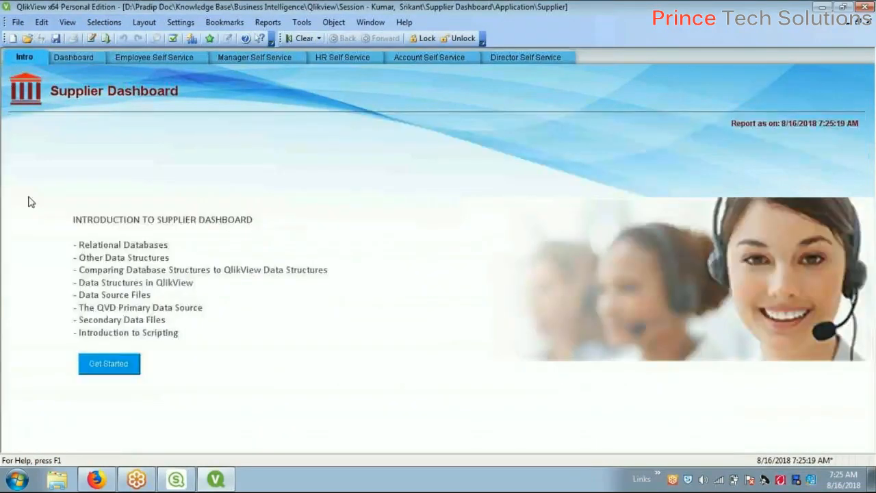
{"action": "left_click", "coordinate": [109, 365]}
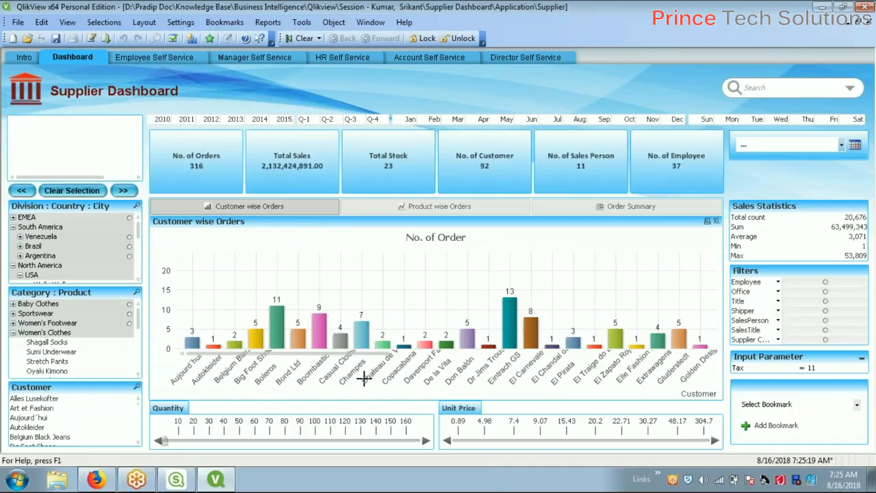
{"action": "left_click", "coordinate": [157, 59]}
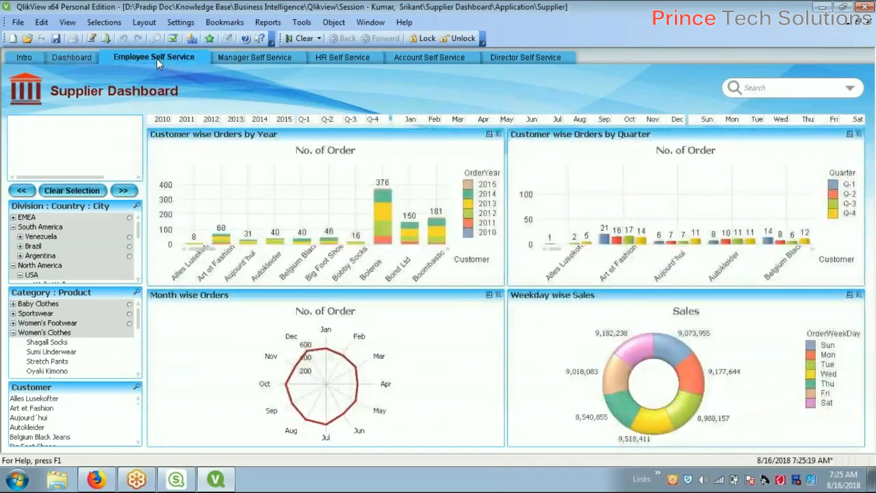
{"action": "left_click", "coordinate": [257, 57]}
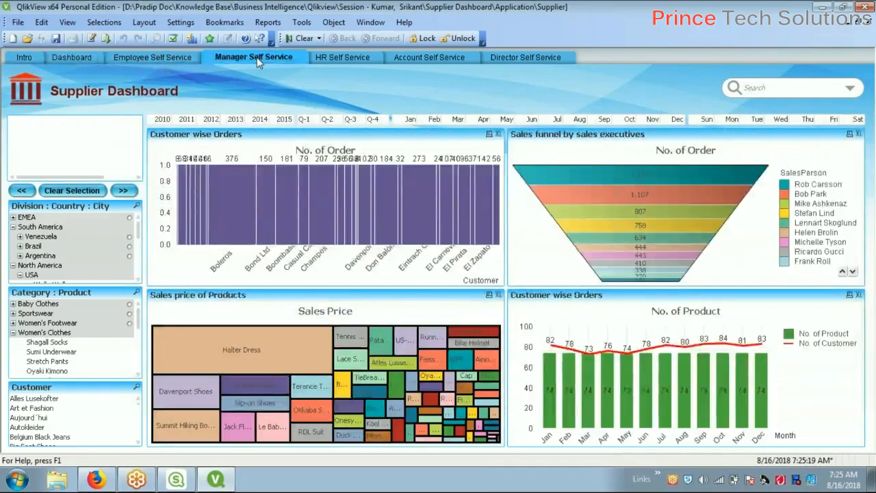
{"action": "left_click", "coordinate": [339, 57]}
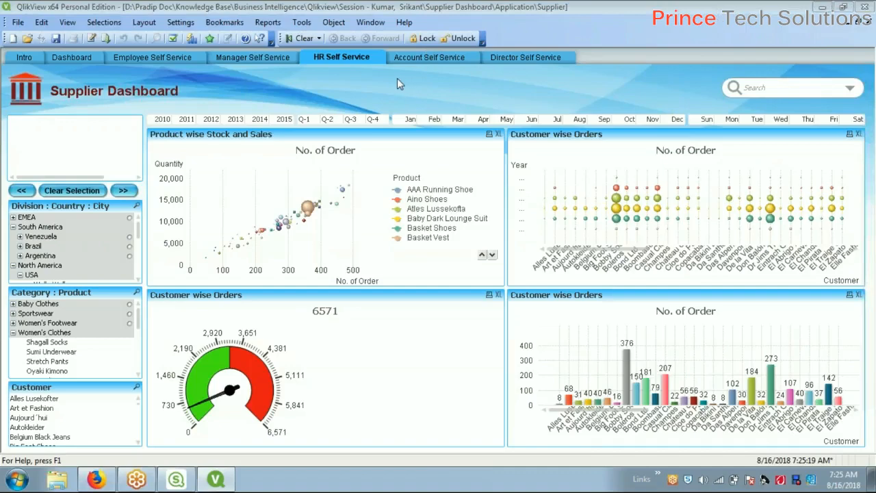
{"action": "left_click", "coordinate": [441, 56]}
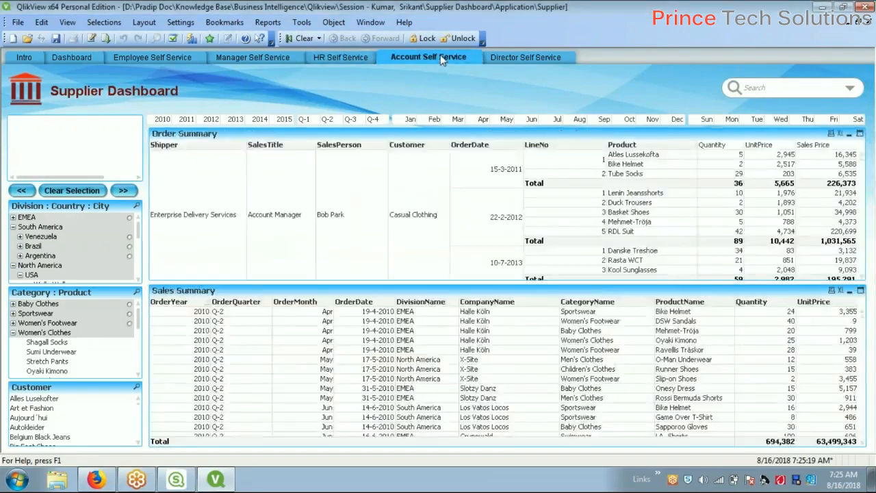
{"action": "left_click", "coordinate": [532, 59]}
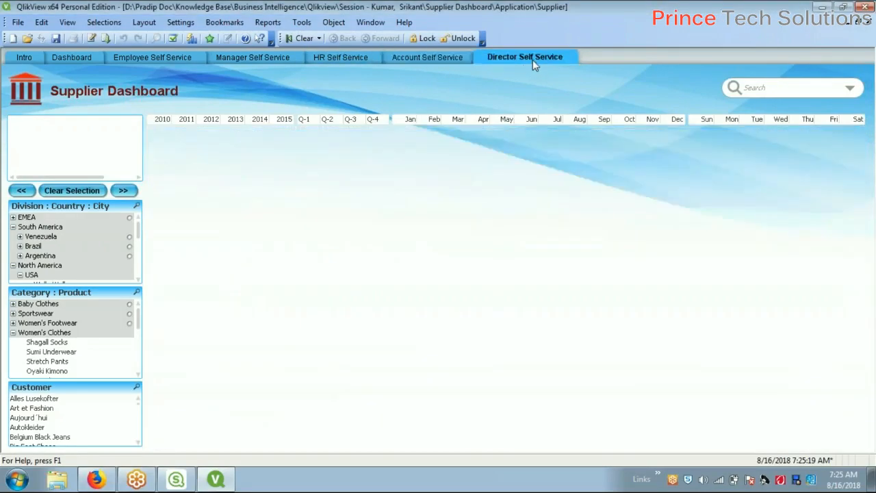
{"action": "left_click", "coordinate": [139, 57]}
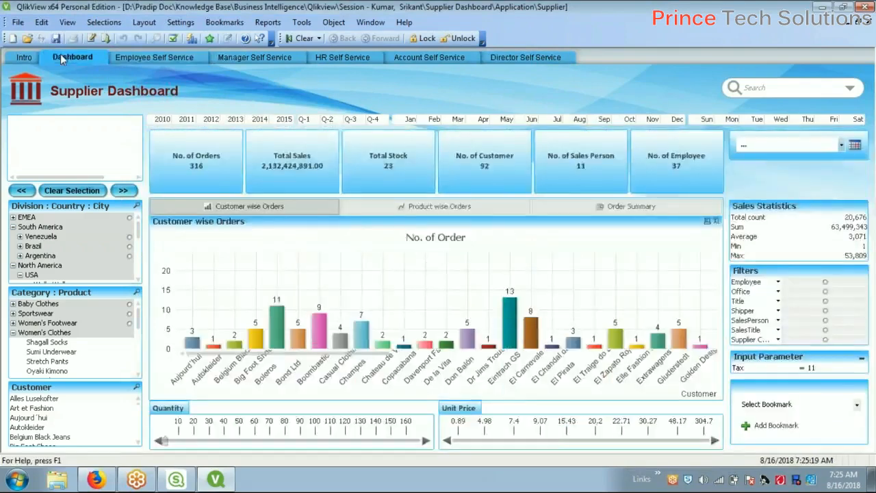
{"action": "left_click", "coordinate": [68, 57]}
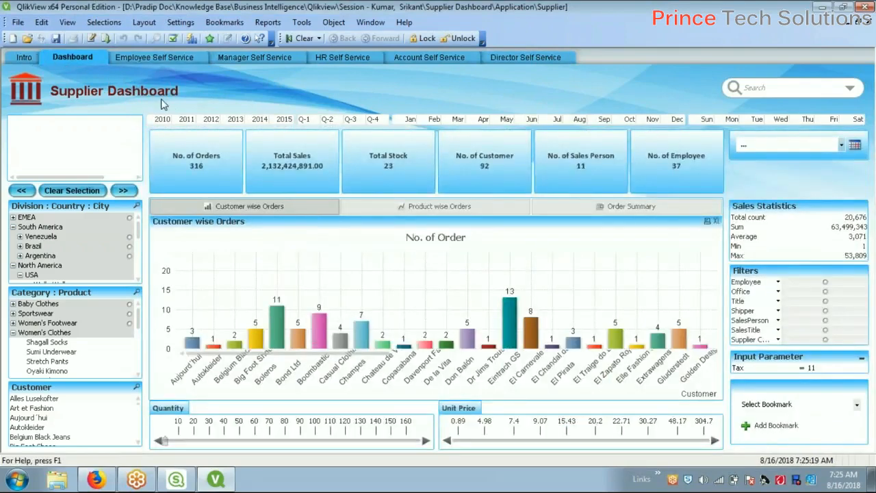
Check the Product wise Orders, Order Summary and Customer wise Orders charts, then save from Intro
{"action": "left_click", "coordinate": [409, 206]}
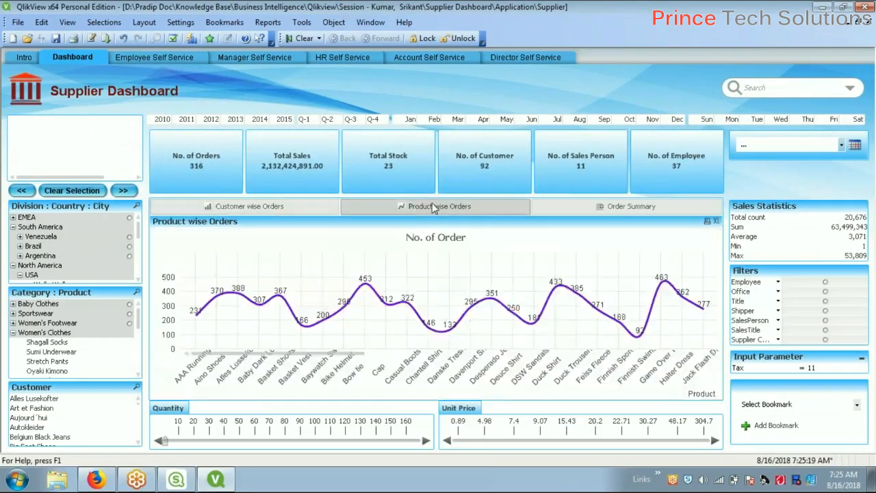
{"action": "left_click", "coordinate": [606, 207]}
{"action": "left_click", "coordinate": [240, 206]}
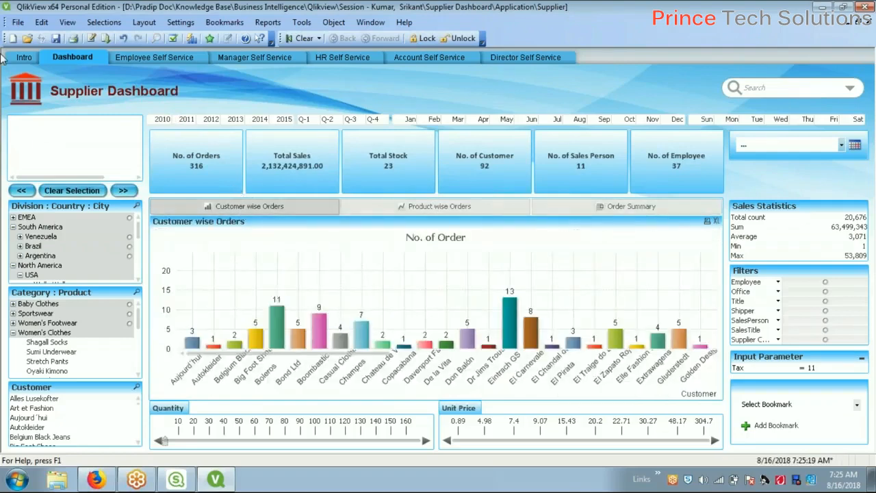
{"action": "left_click", "coordinate": [24, 58]}
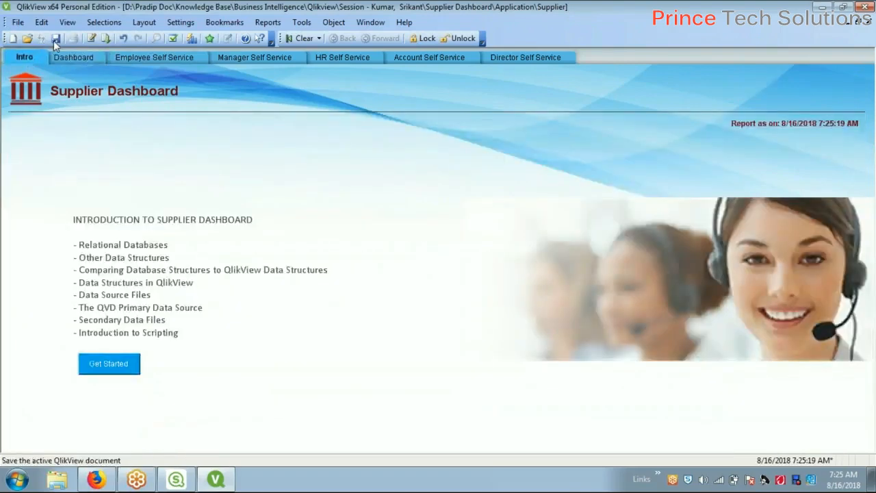
{"action": "left_click", "coordinate": [56, 39]}
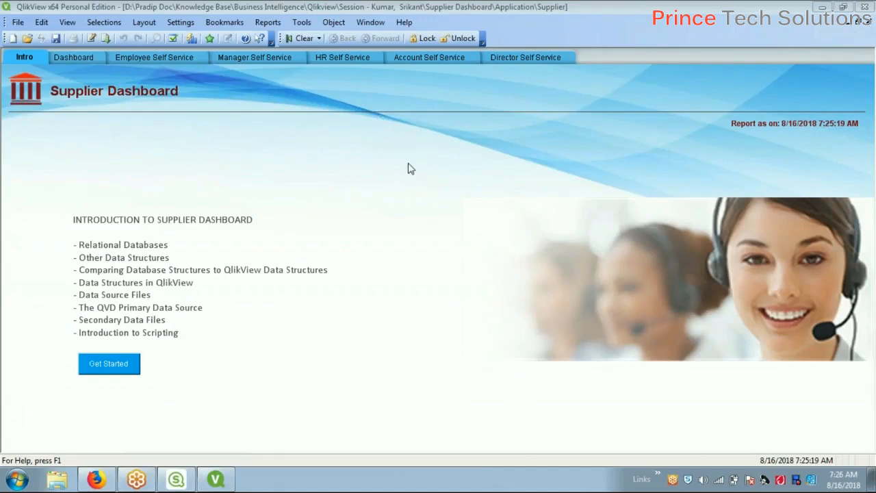
{"action": "right_click", "coordinate": [204, 485]}
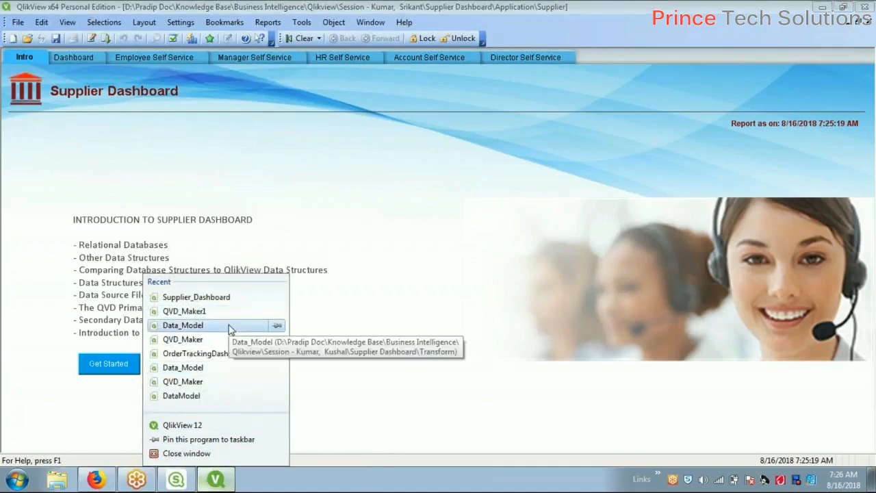
{"action": "left_click", "coordinate": [209, 382]}
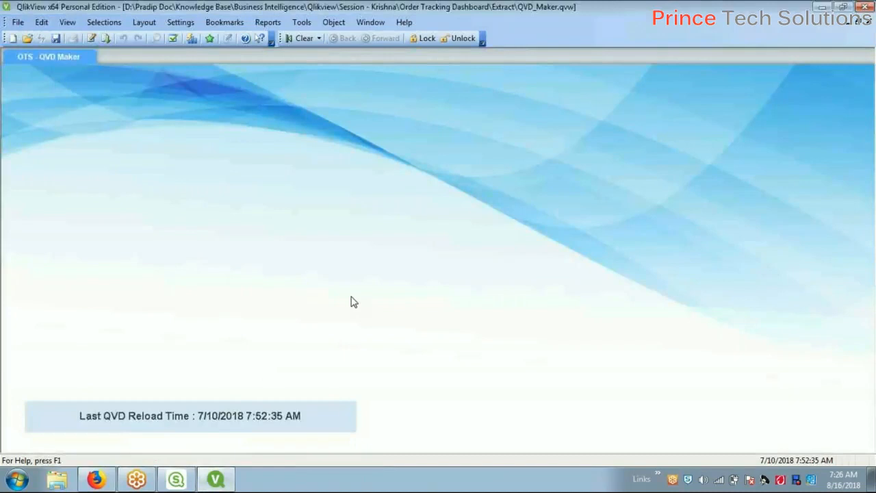
{"action": "key", "text": "ctrl+e"}
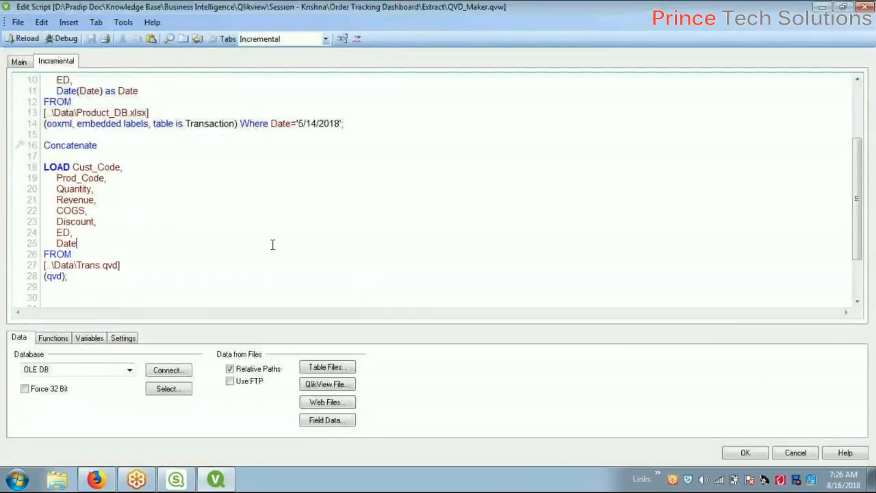
{"action": "scroll", "coordinate": [272, 244], "scroll_direction": "up", "scroll_amount": 4}
{"action": "scroll", "coordinate": [272, 244], "scroll_direction": "down", "scroll_amount": 4}
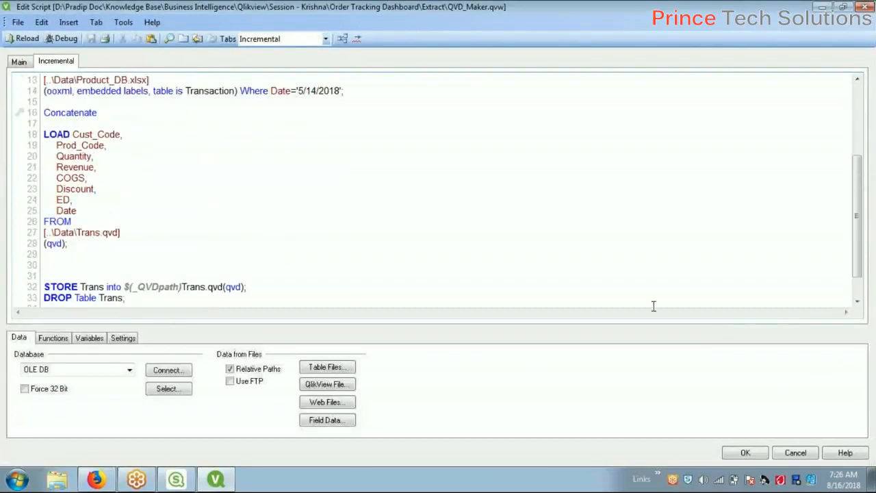
{"action": "left_click", "coordinate": [795, 452]}
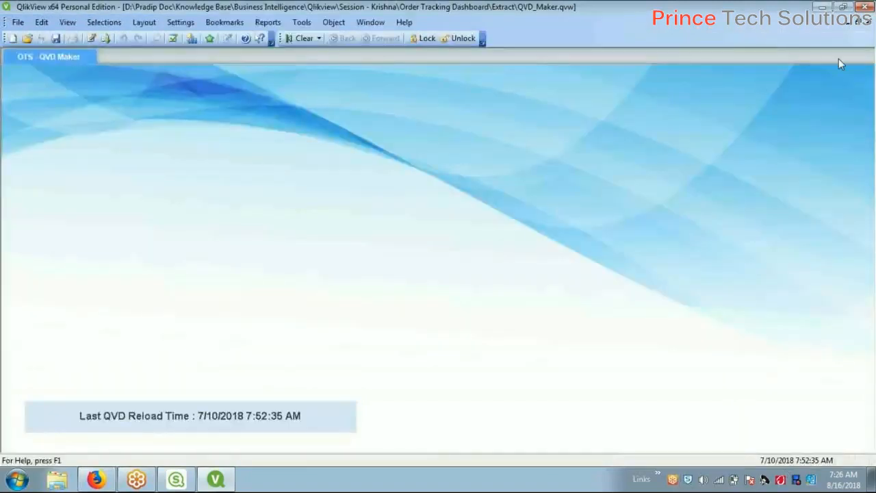
{"action": "left_click", "coordinate": [868, 22]}
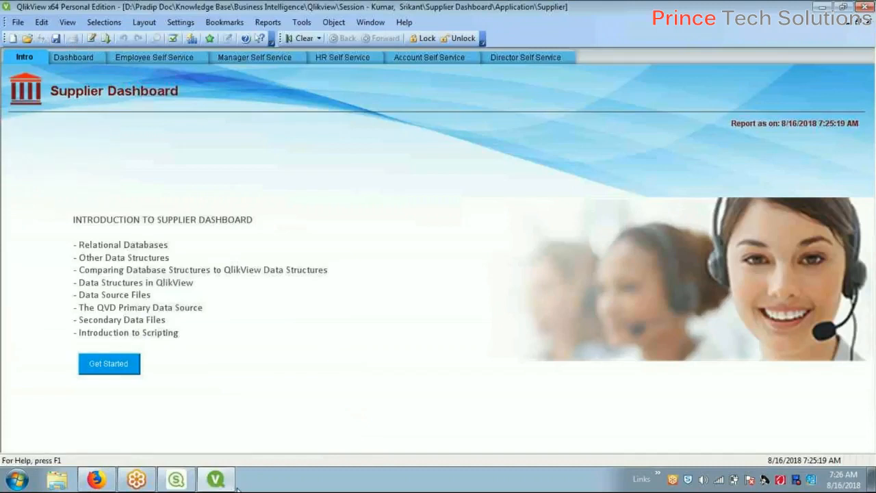
Flip to the Qlik Sense hub and back, then minimize QlikView's Supplier Dashboard window
{"action": "mouse_move", "coordinate": [187, 484]}
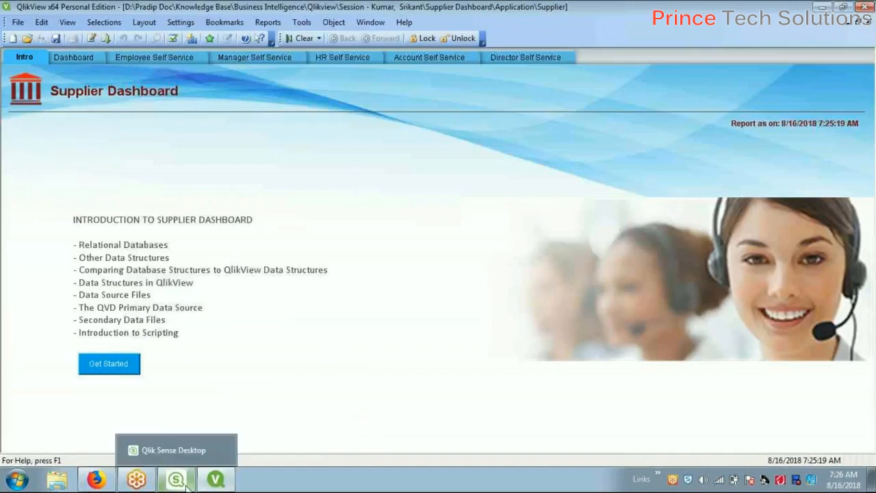
{"action": "left_click", "coordinate": [187, 483]}
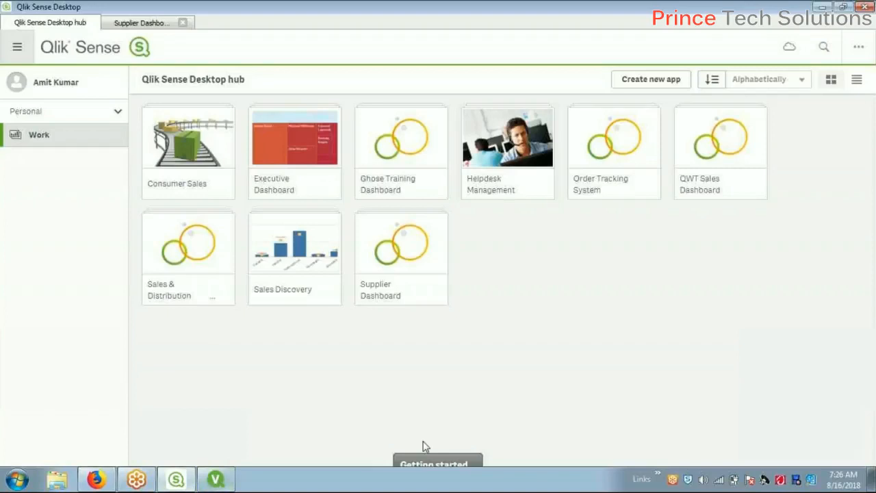
{"action": "left_click", "coordinate": [220, 481]}
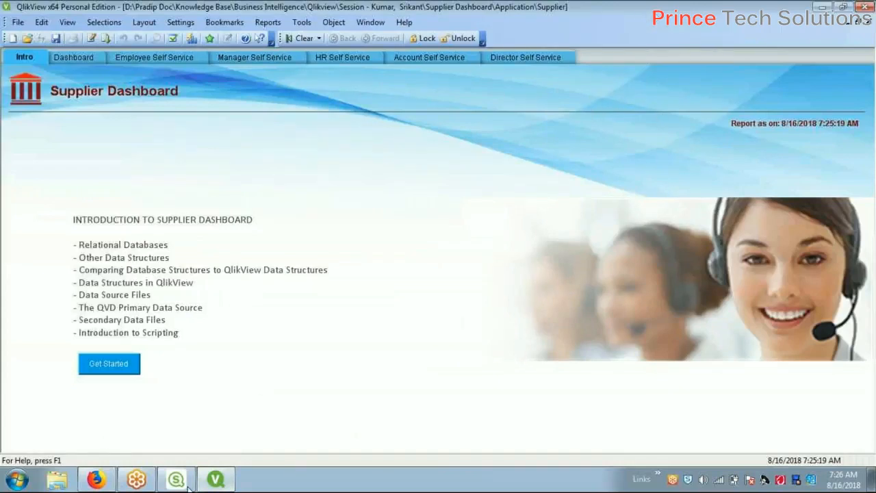
{"action": "mouse_move", "coordinate": [221, 483]}
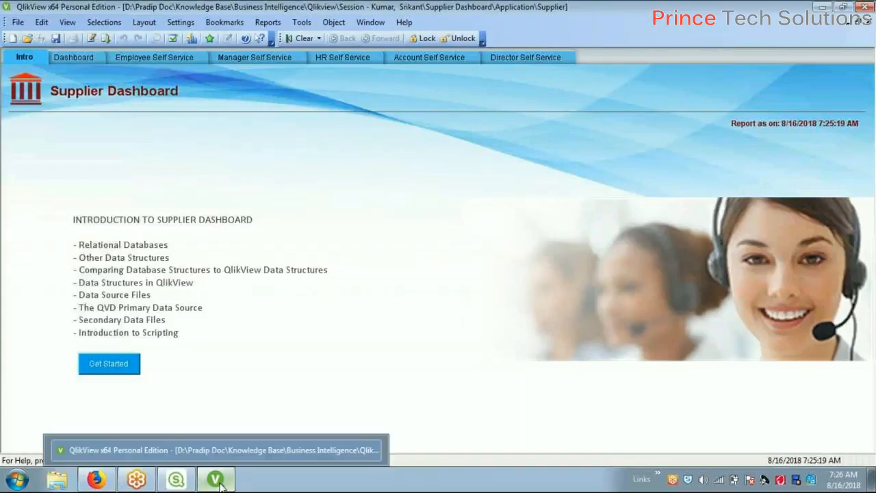
{"action": "right_click", "coordinate": [225, 452]}
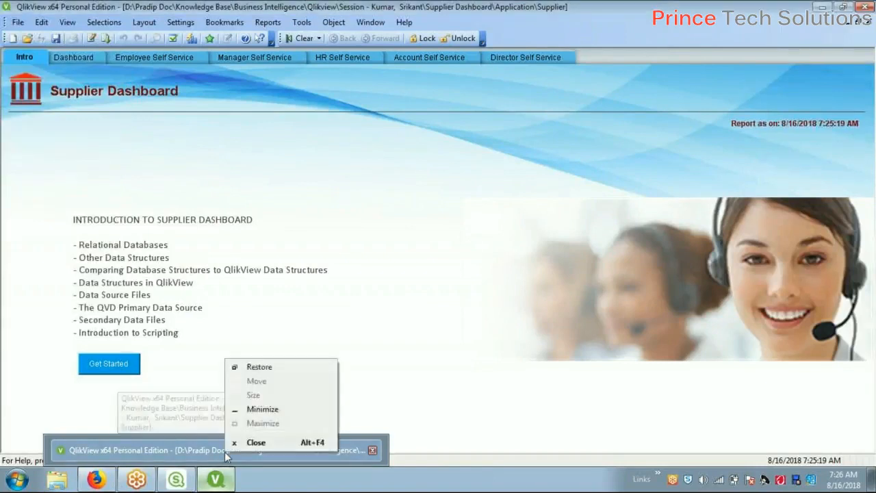
{"action": "left_click", "coordinate": [217, 480]}
Dismiss QlikView's recent-documents list and launch a new Windows Explorer window from the taskbar
{"action": "right_click", "coordinate": [217, 480]}
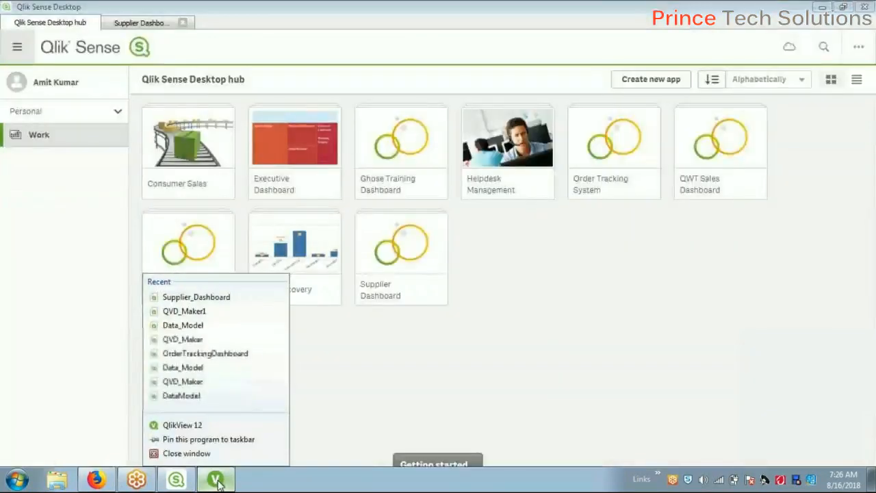
{"action": "left_click", "coordinate": [650, 23]}
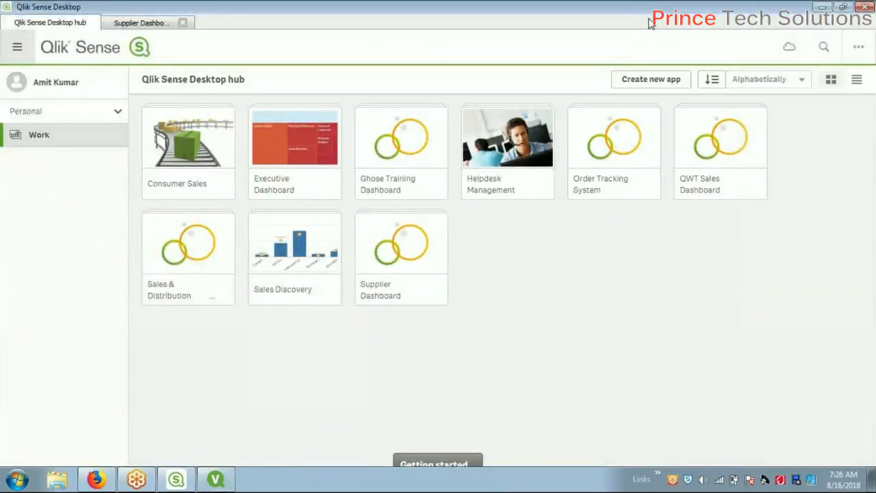
{"action": "right_click", "coordinate": [56, 482]}
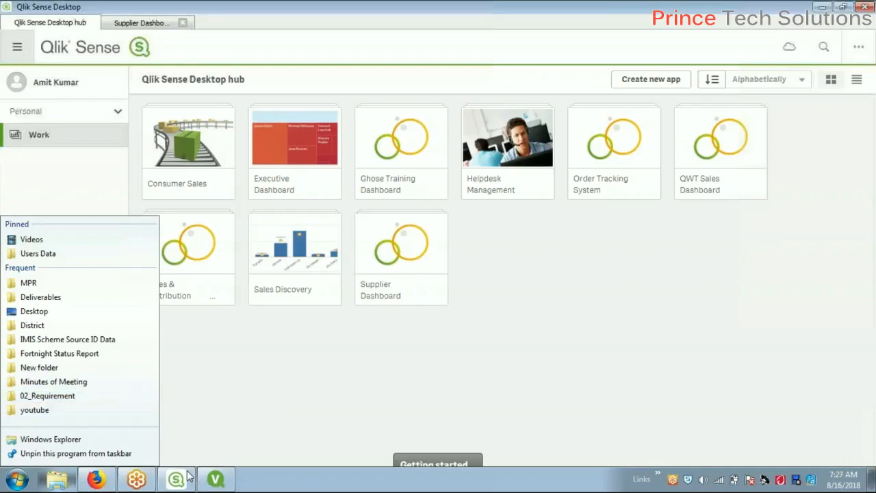
{"action": "left_click", "coordinate": [72, 440]}
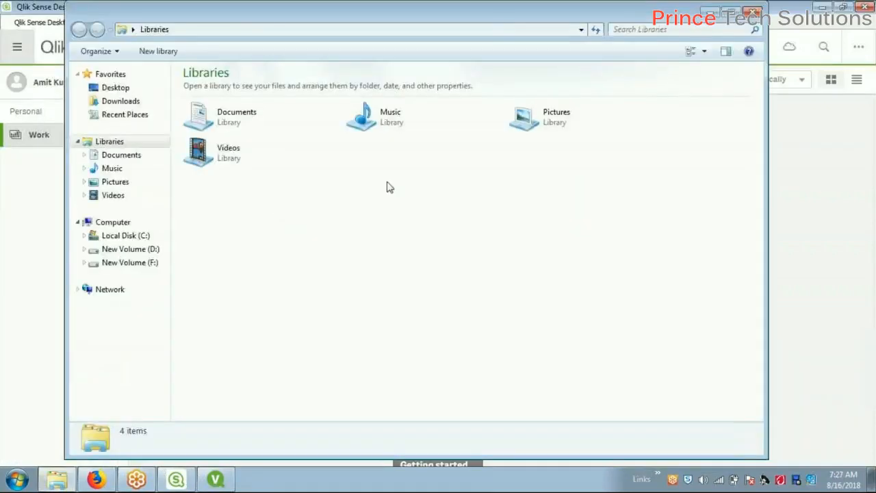
Browse from D: through Knowledge Base, Business Intelligence and Qlikview to Supplier Dashboard\Application
{"action": "left_click", "coordinate": [148, 250]}
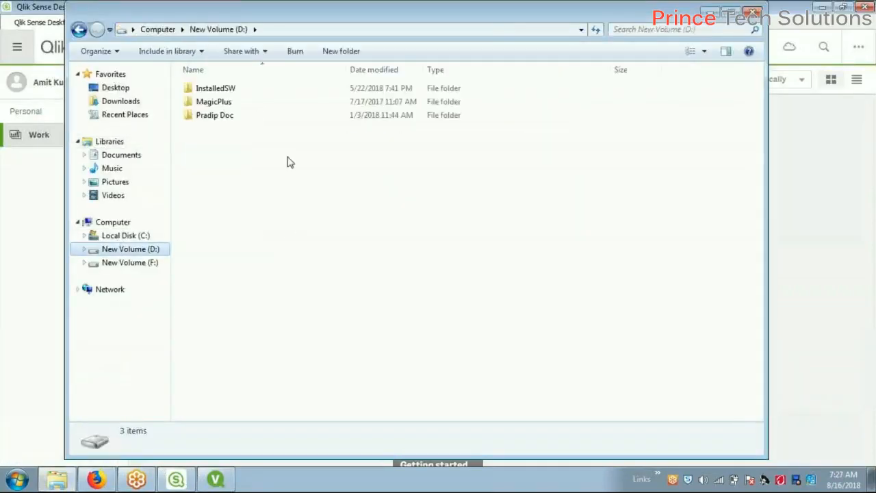
{"action": "double_click", "coordinate": [230, 116]}
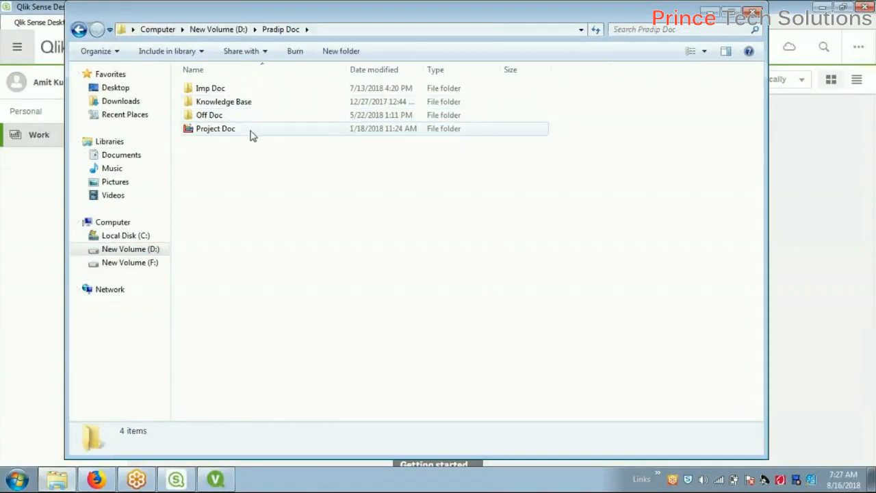
{"action": "double_click", "coordinate": [256, 108]}
{"action": "left_click", "coordinate": [266, 93]}
{"action": "double_click", "coordinate": [266, 93]}
{"action": "left_click", "coordinate": [536, 168]}
{"action": "double_click", "coordinate": [535, 169]}
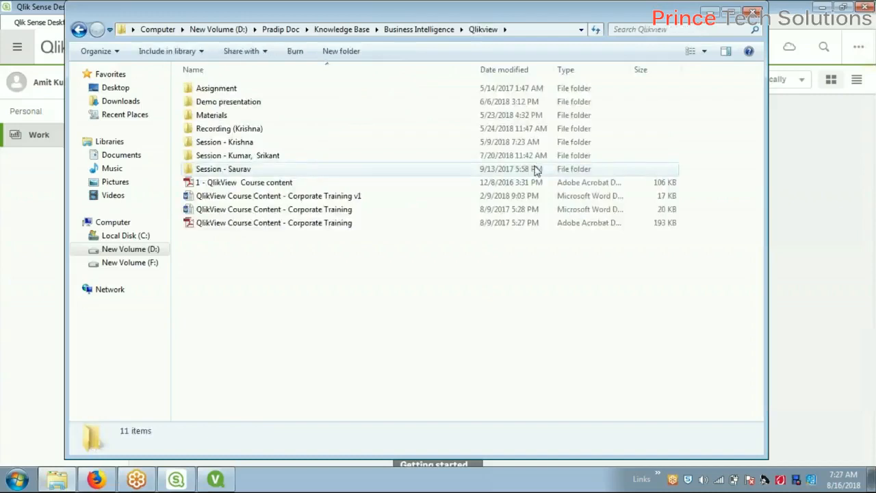
{"action": "left_click", "coordinate": [288, 157]}
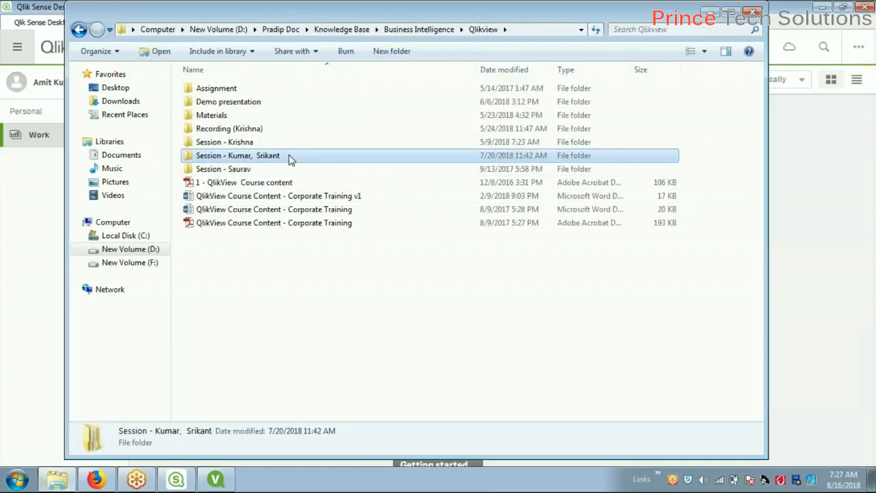
{"action": "double_click", "coordinate": [289, 157]}
{"action": "double_click", "coordinate": [270, 94]}
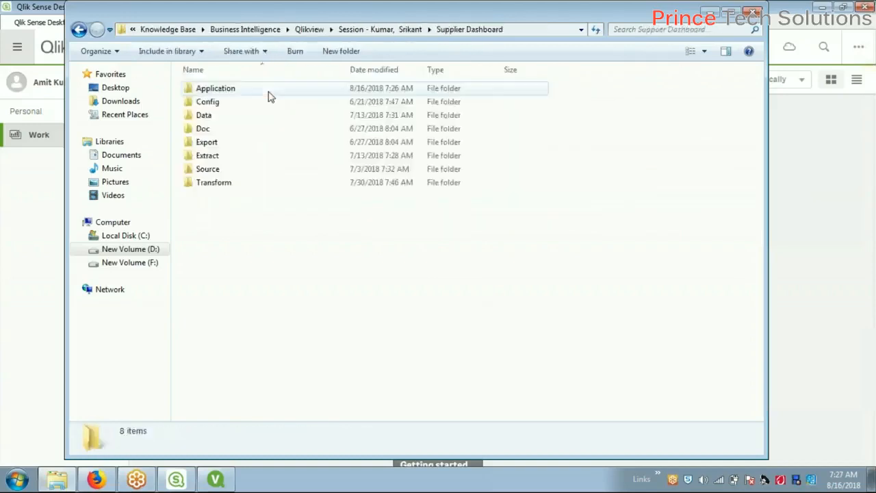
{"action": "double_click", "coordinate": [270, 94]}
{"action": "left_click", "coordinate": [554, 29]}
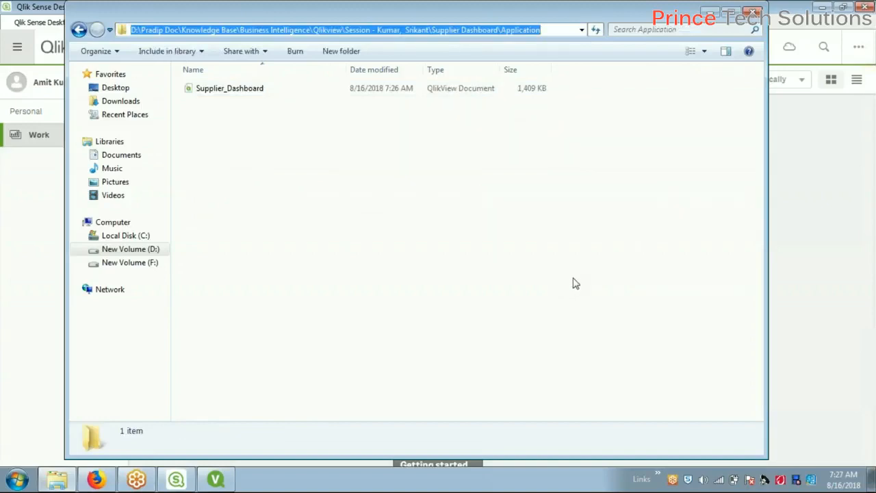
Launch the QlikView converter in Dev Hub, then bring the Supplier_Dashboard folder window over it
{"action": "left_click", "coordinate": [96, 480]}
{"action": "scroll", "coordinate": [552, 420], "scroll_direction": "down", "scroll_amount": 2}
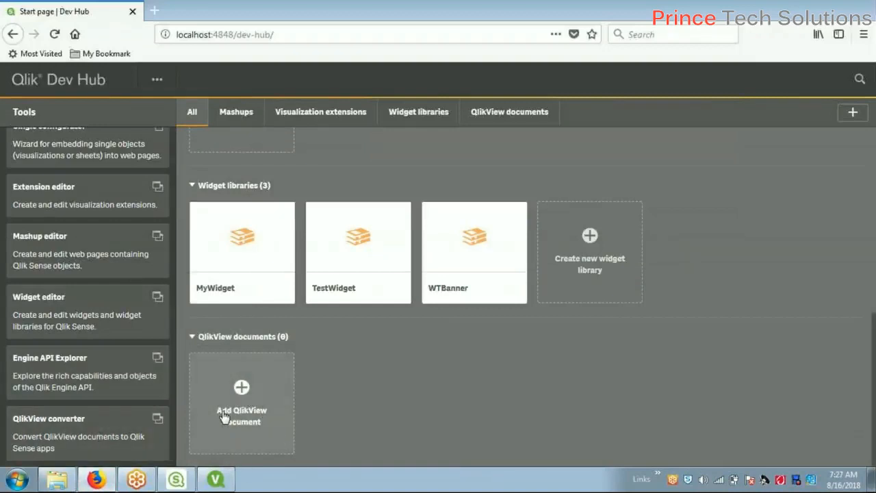
{"action": "left_click", "coordinate": [131, 438]}
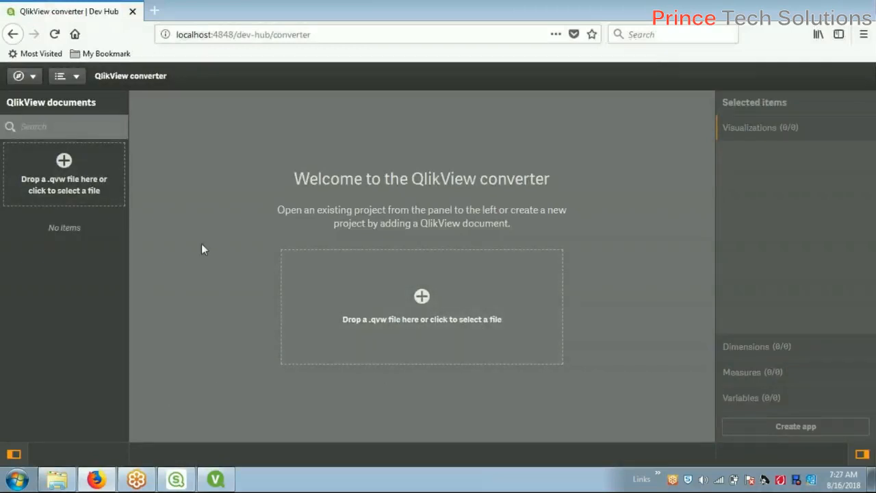
{"action": "left_click", "coordinate": [65, 477]}
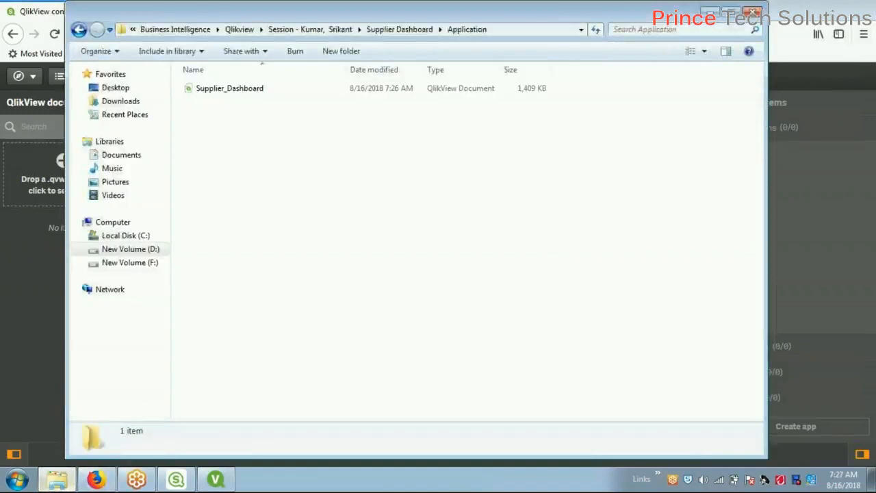
Drop Supplier_Dashboard.qvw onto the converter and close the processing success message
{"action": "left_click_drag", "start_coordinate": [239, 91], "coordinate": [26, 183]}
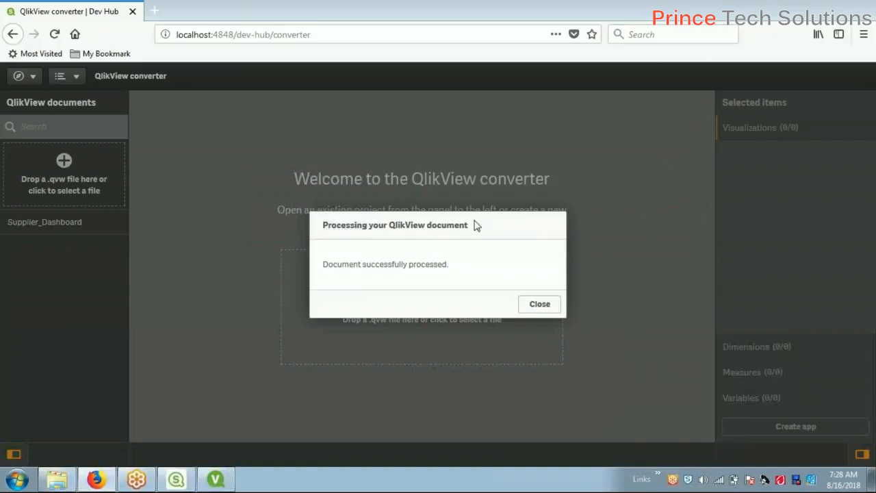
{"action": "left_click", "coordinate": [539, 304]}
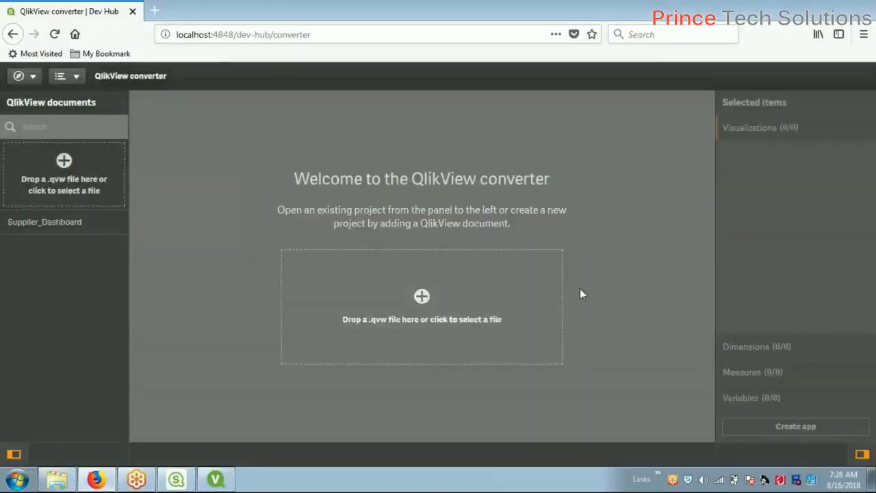
Select Supplier_Dashboard in the QlikView documents panel to load its conversion project
{"action": "left_click", "coordinate": [57, 221]}
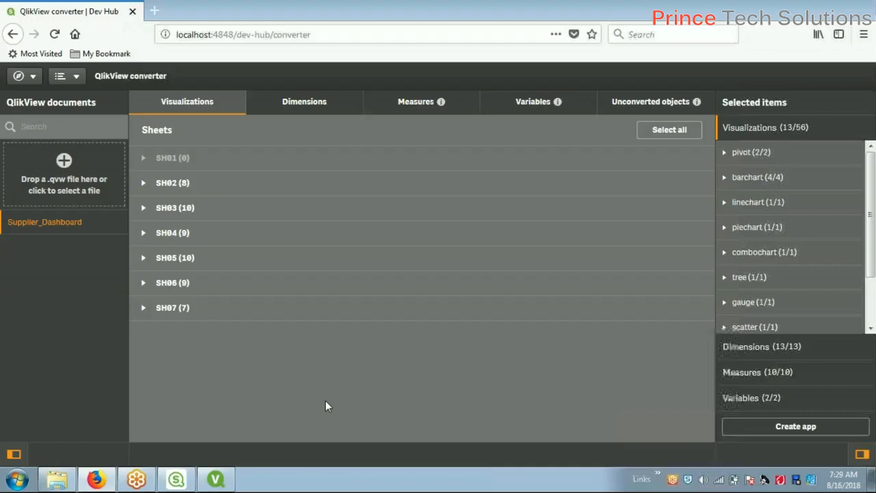
Bring QlikView forward and look through the Dashboard and Employee Self Service sheets
{"action": "left_click", "coordinate": [216, 479]}
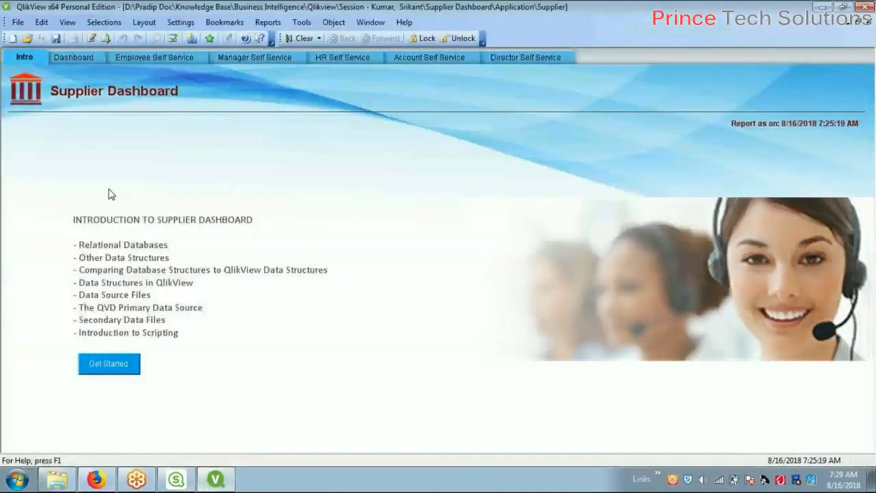
{"action": "left_click", "coordinate": [104, 59]}
{"action": "left_click", "coordinate": [158, 58]}
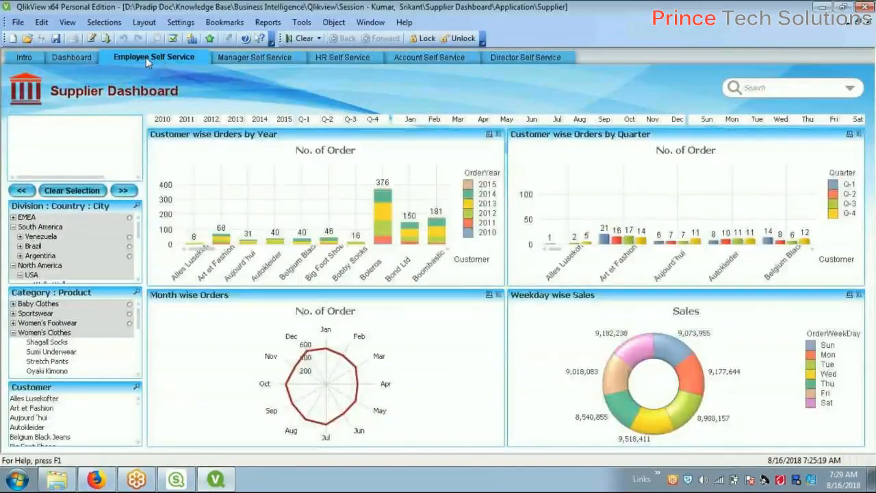
{"action": "left_click", "coordinate": [92, 54]}
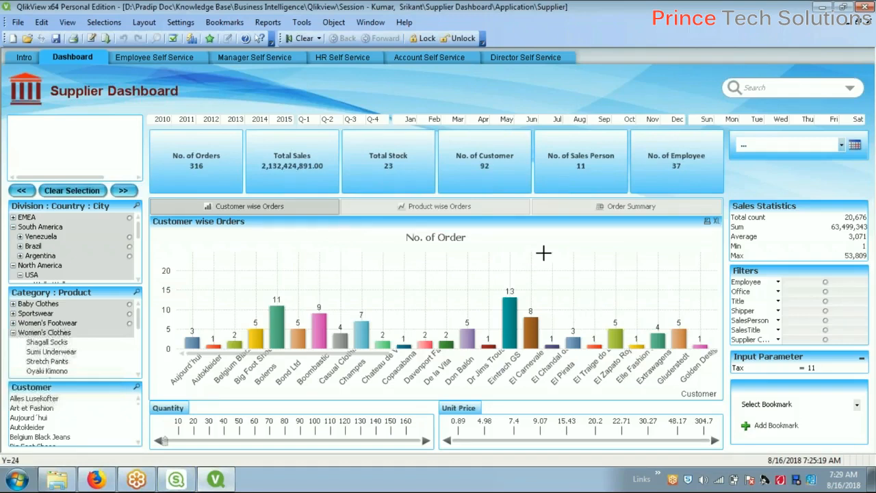
Cycle the Dashboard's Product wise Orders, Order Summary and Customer wise Orders views
{"action": "left_click", "coordinate": [496, 208]}
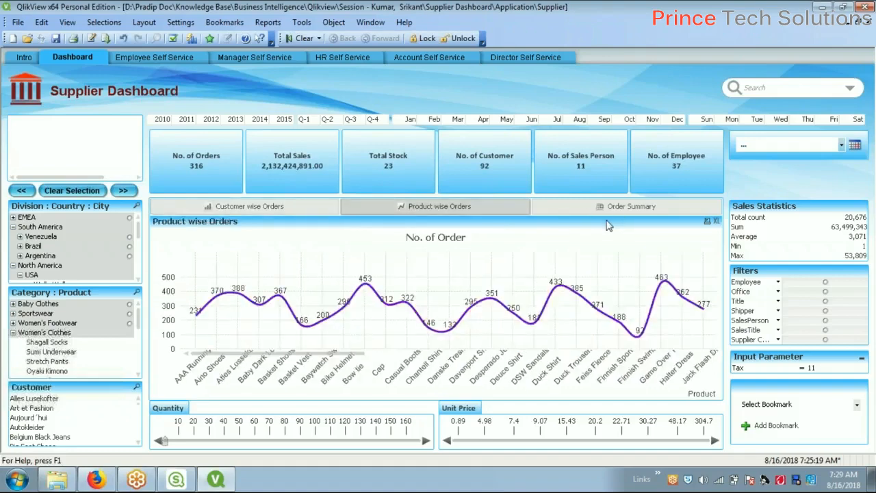
{"action": "left_click", "coordinate": [589, 211]}
{"action": "left_click", "coordinate": [251, 208]}
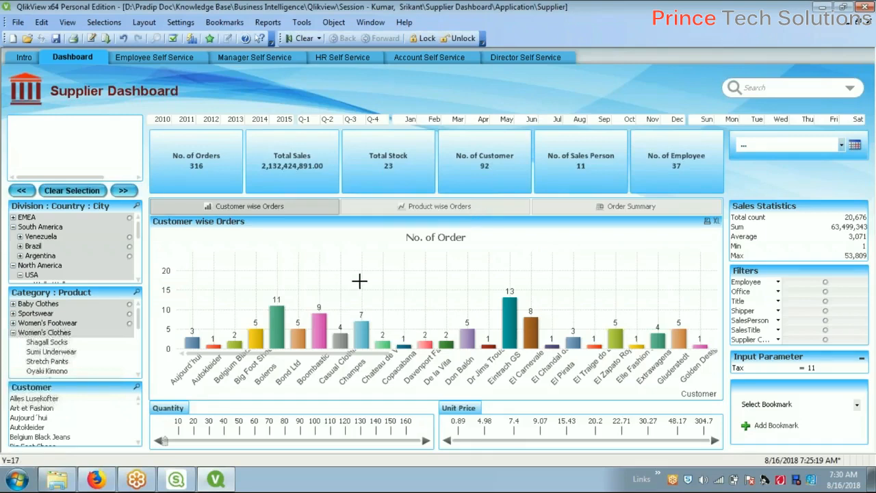
{"action": "mouse_move", "coordinate": [189, 483]}
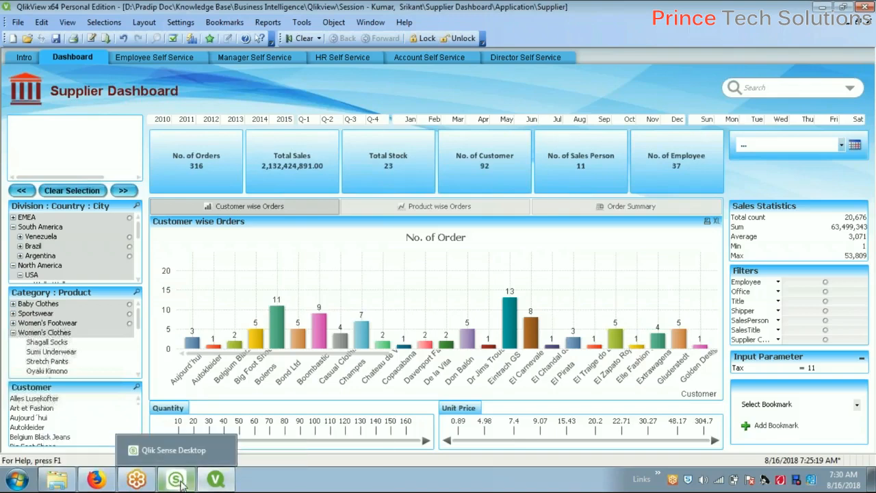
Return to QlikView and inspect the Intro sheet's properties, closing them unchanged
{"action": "left_click", "coordinate": [178, 482]}
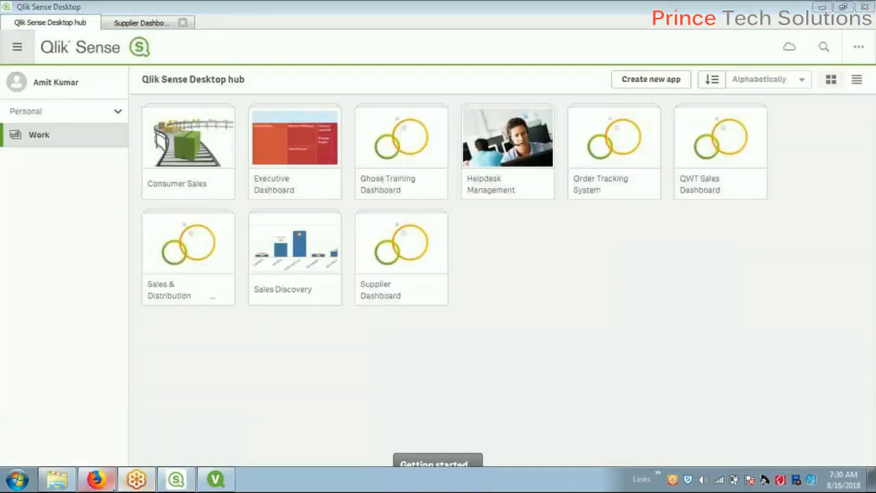
{"action": "left_click", "coordinate": [95, 479]}
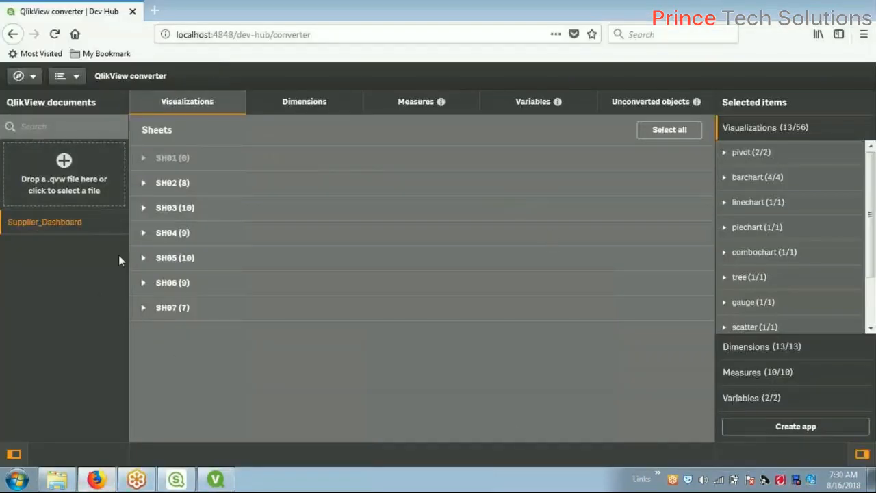
{"action": "left_click", "coordinate": [216, 482]}
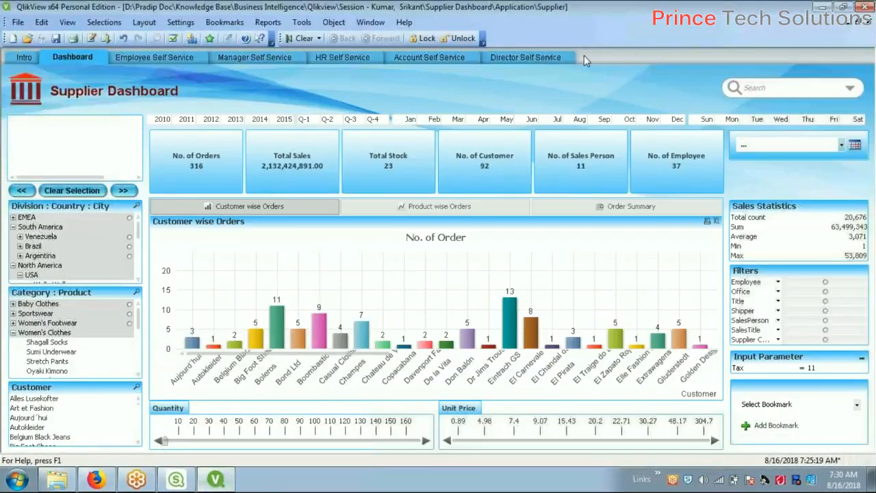
{"action": "left_click", "coordinate": [24, 56]}
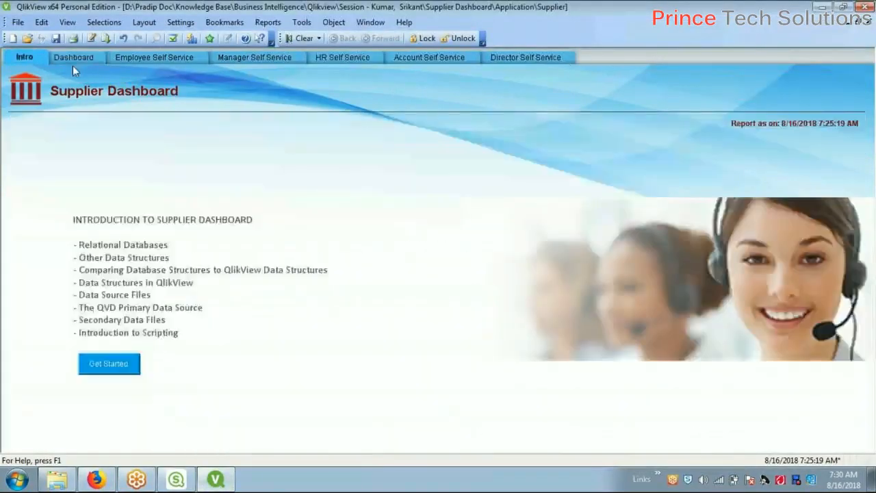
{"action": "right_click", "coordinate": [363, 162]}
{"action": "left_click", "coordinate": [373, 168]}
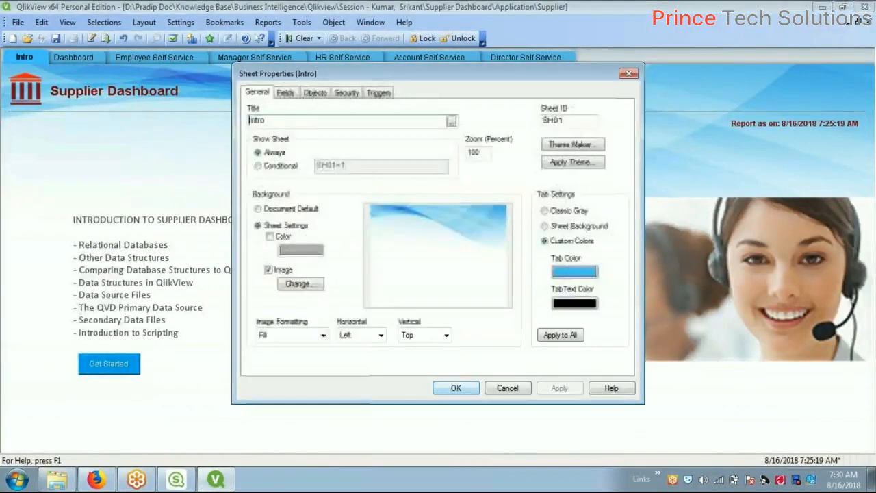
{"action": "left_click", "coordinate": [515, 388]}
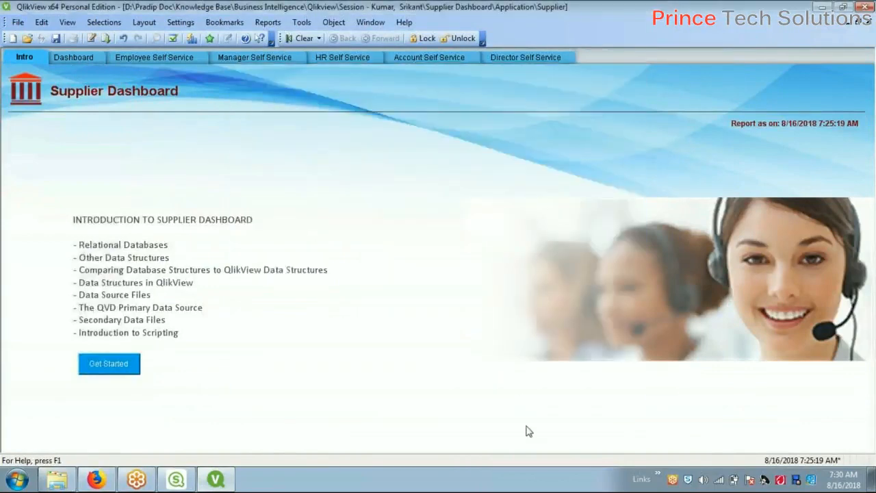
Inspect the Director Self Service sheet's properties and close them without changes
{"action": "left_click", "coordinate": [525, 58]}
{"action": "right_click", "coordinate": [385, 155]}
{"action": "left_click", "coordinate": [414, 162]}
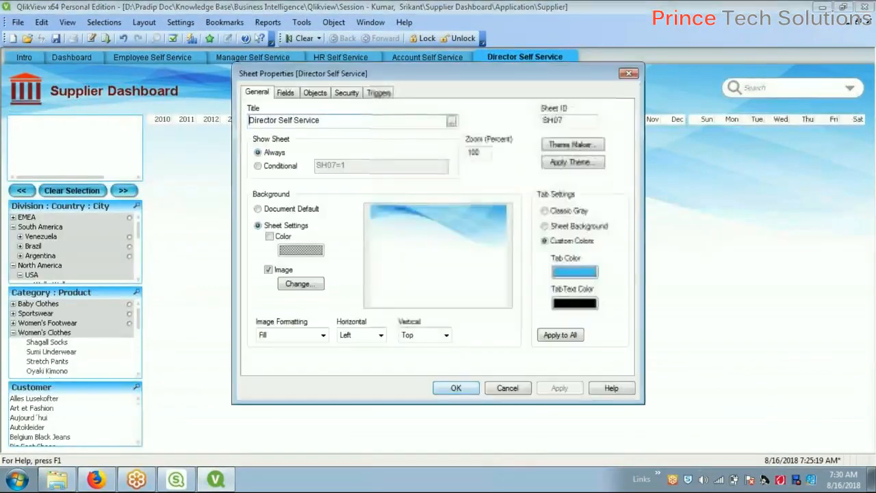
{"action": "left_click", "coordinate": [508, 388]}
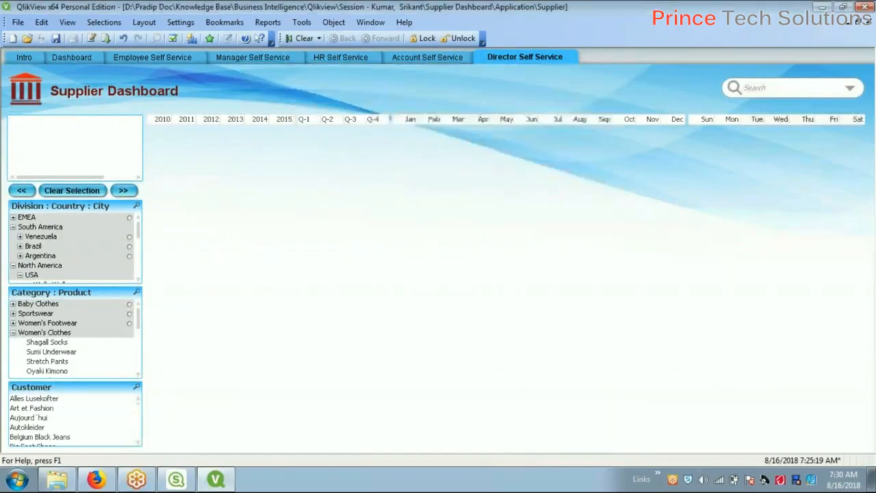
Alternate between the converter and QlikView's Intro sheet, then minimize QlikView
{"action": "left_click", "coordinate": [99, 479]}
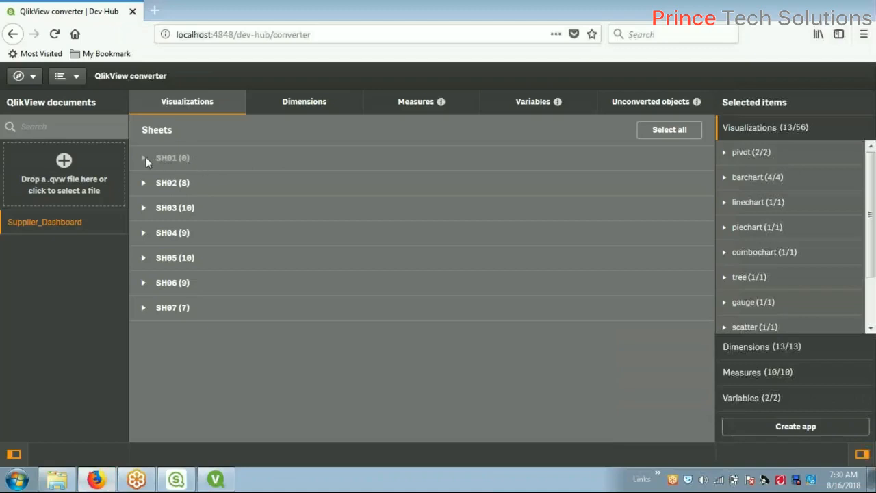
{"action": "mouse_move", "coordinate": [214, 482]}
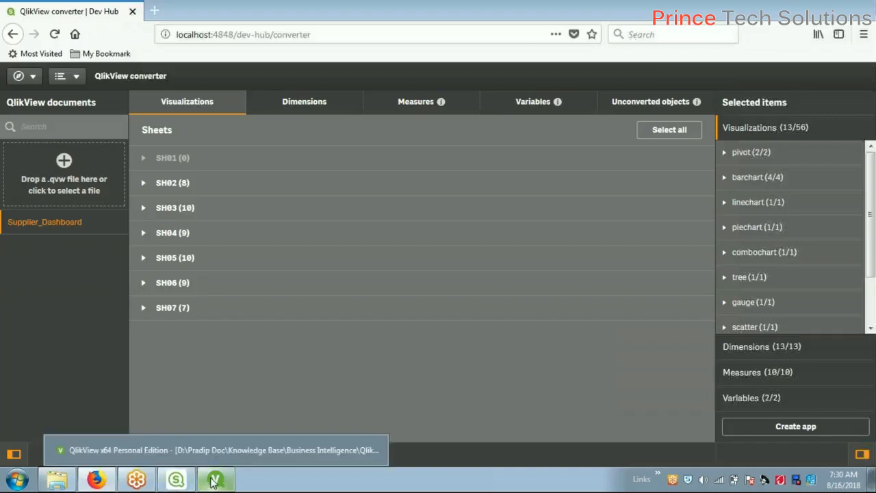
{"action": "left_click", "coordinate": [214, 482]}
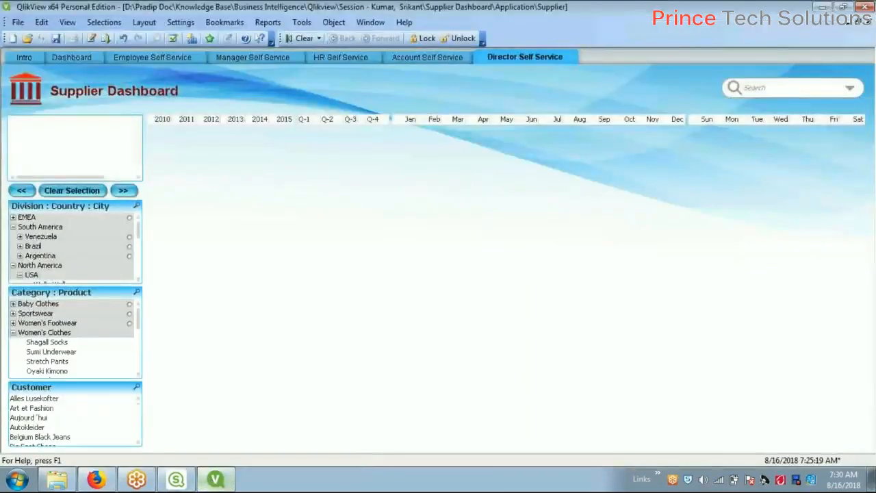
{"action": "left_click", "coordinate": [37, 55]}
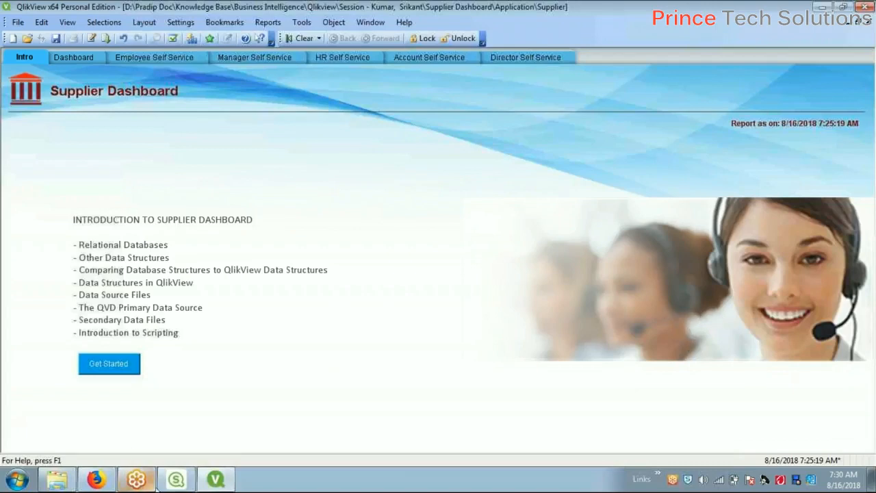
{"action": "left_click", "coordinate": [97, 480]}
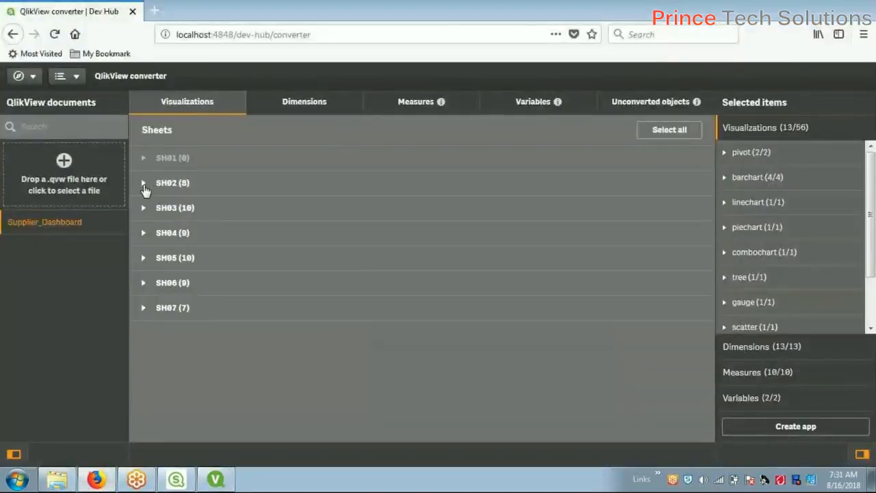
{"action": "left_click", "coordinate": [217, 483]}
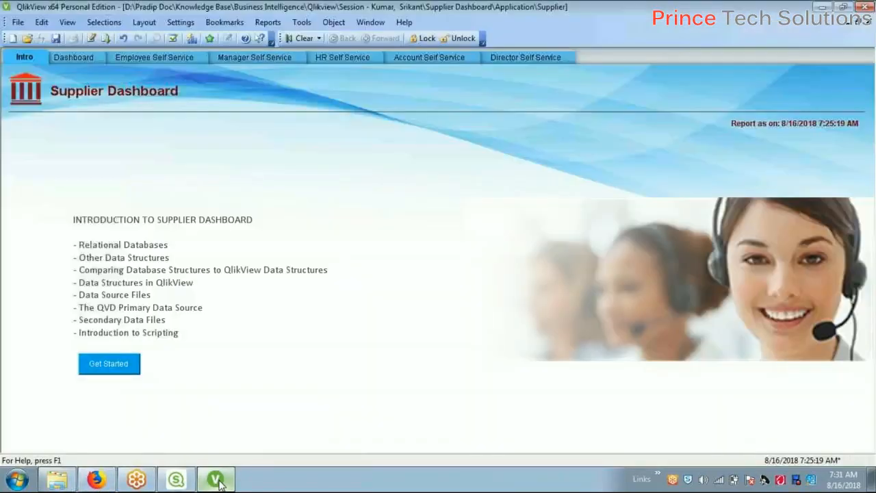
{"action": "left_click", "coordinate": [217, 482]}
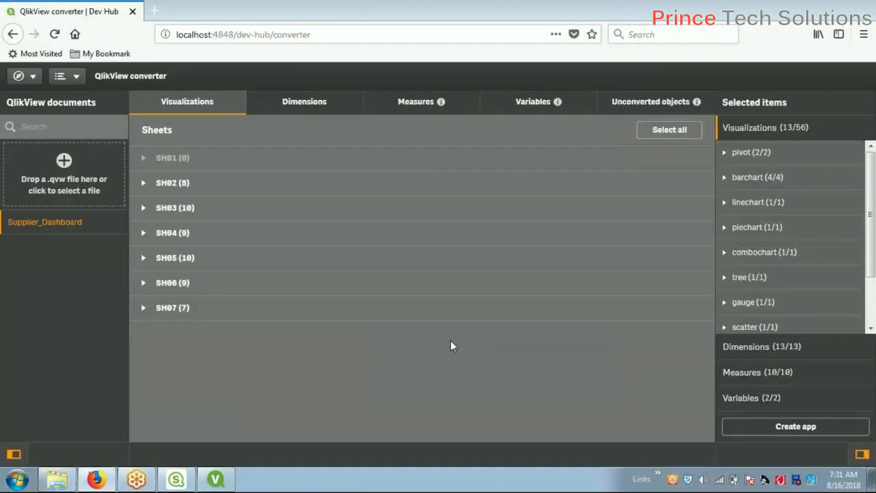
Expand SH02 and select all eight of its filter panes, reaching 21/56 visualizations
{"action": "left_click", "coordinate": [144, 187]}
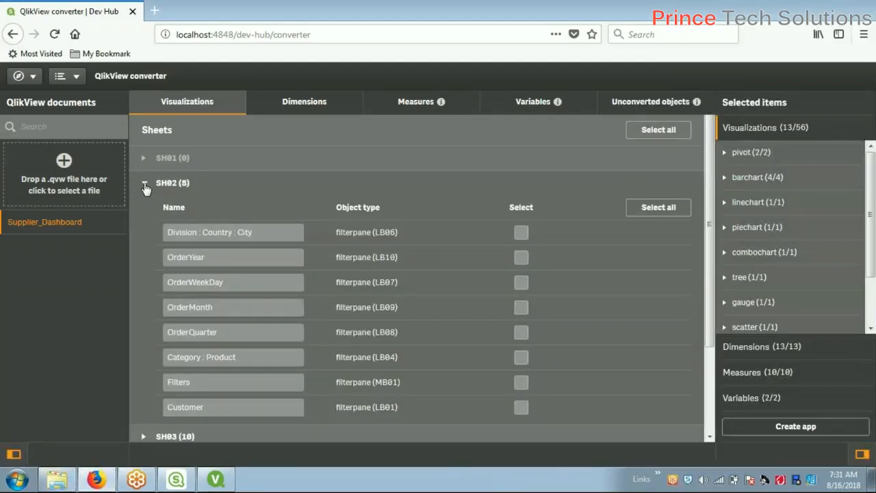
{"action": "left_click", "coordinate": [240, 259]}
{"action": "mouse_move", "coordinate": [711, 198]}
{"action": "left_mouse_down"}
{"action": "mouse_move", "coordinate": [710, 289]}
{"action": "mouse_move", "coordinate": [713, 211]}
{"action": "left_mouse_up"}
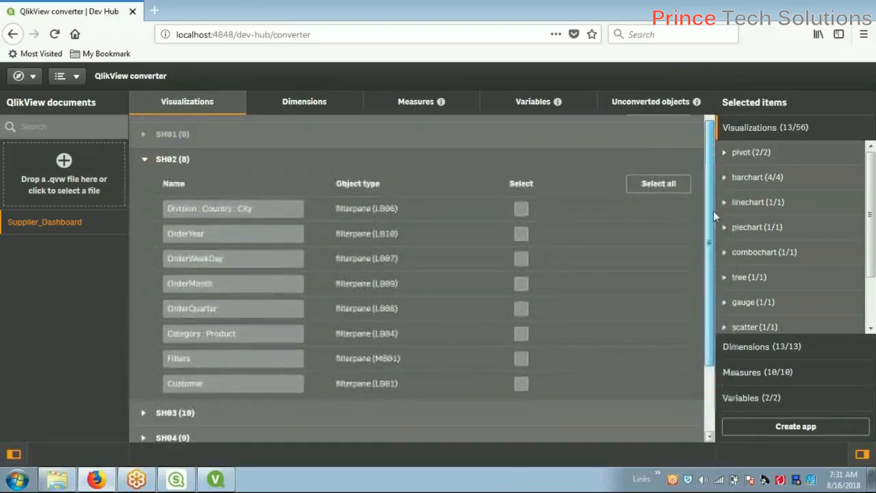
{"action": "left_click", "coordinate": [670, 186]}
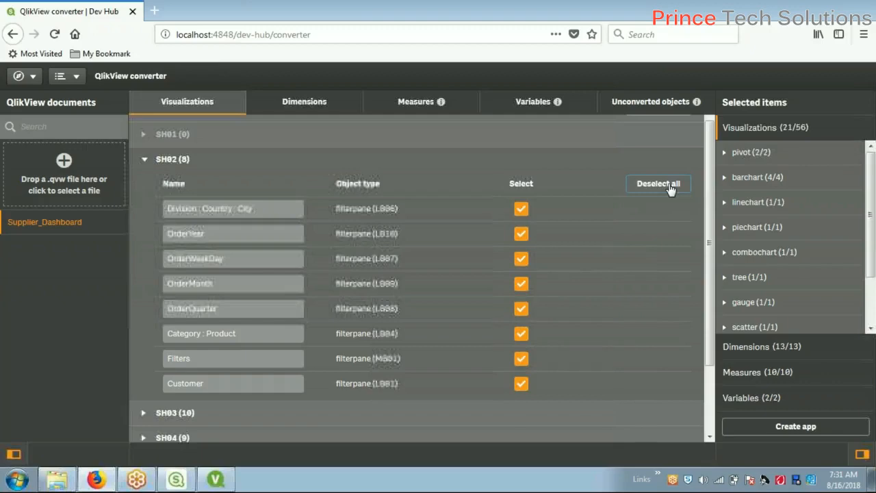
{"action": "left_click", "coordinate": [214, 481]}
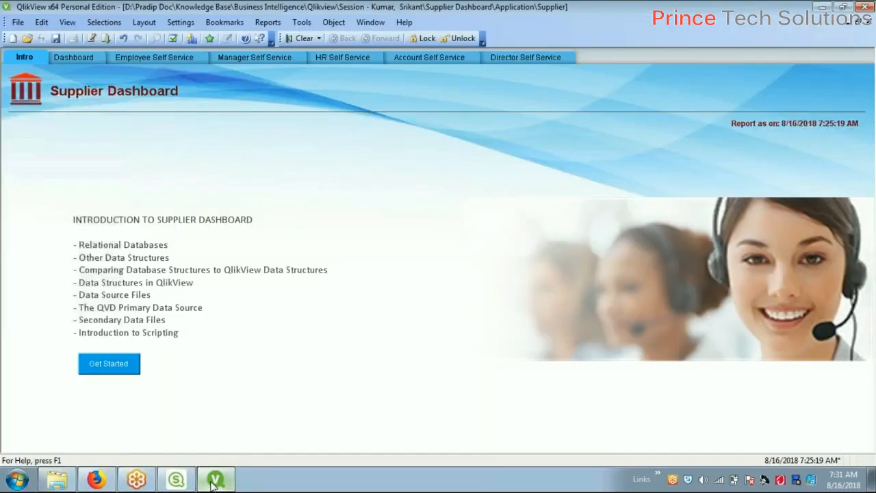
On the Dashboard sheet, view Product wise Orders and the Order Summary table, then return to Dev Hub
{"action": "left_click", "coordinate": [95, 58]}
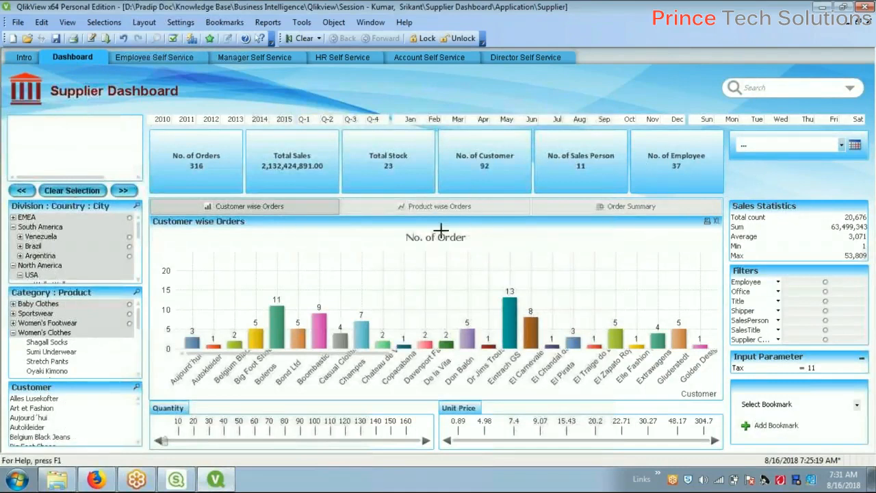
{"action": "left_click", "coordinate": [443, 210]}
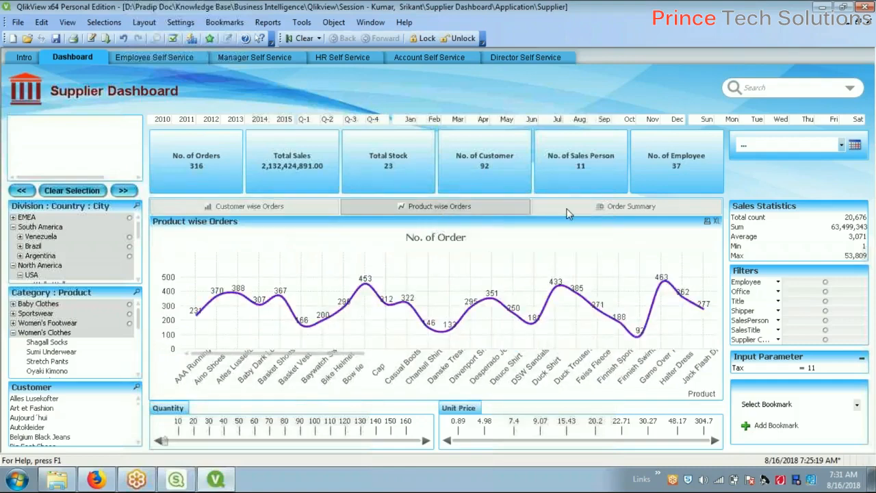
{"action": "left_click", "coordinate": [591, 209]}
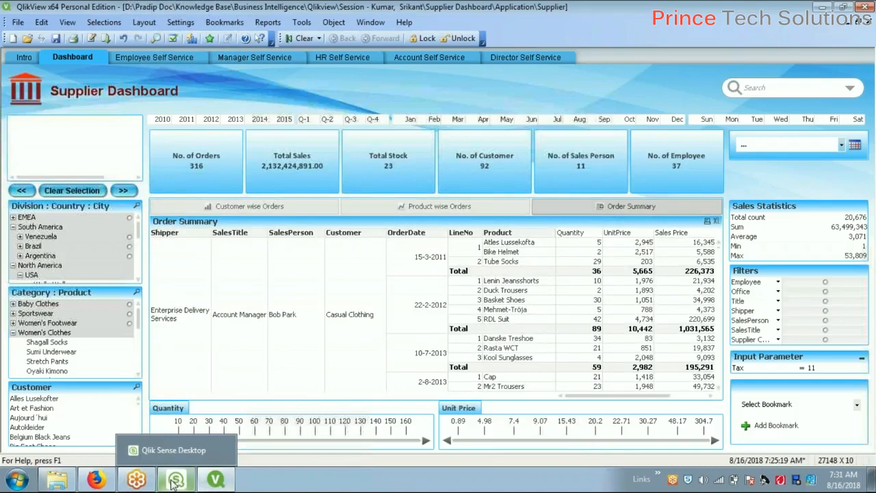
{"action": "left_click", "coordinate": [97, 480]}
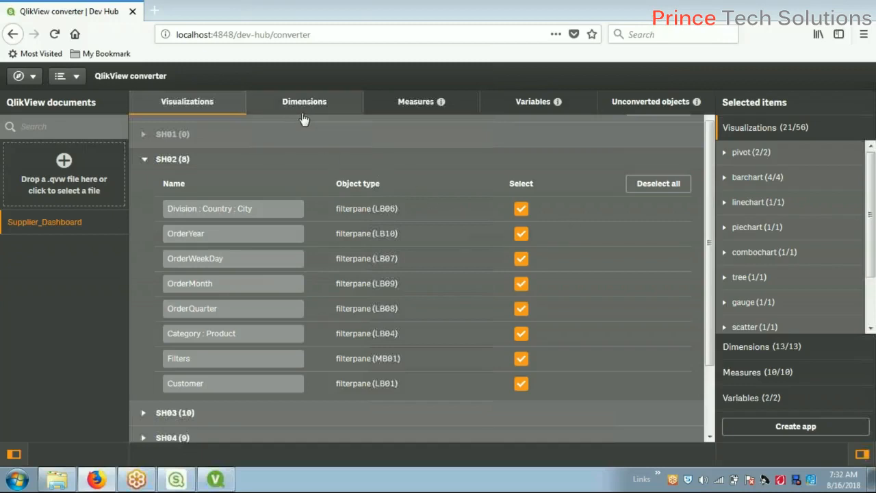
Show the Dimensions list and scroll through all 13 selected dimensions, from Shipper to OrderWeekDay
{"action": "left_click", "coordinate": [332, 113]}
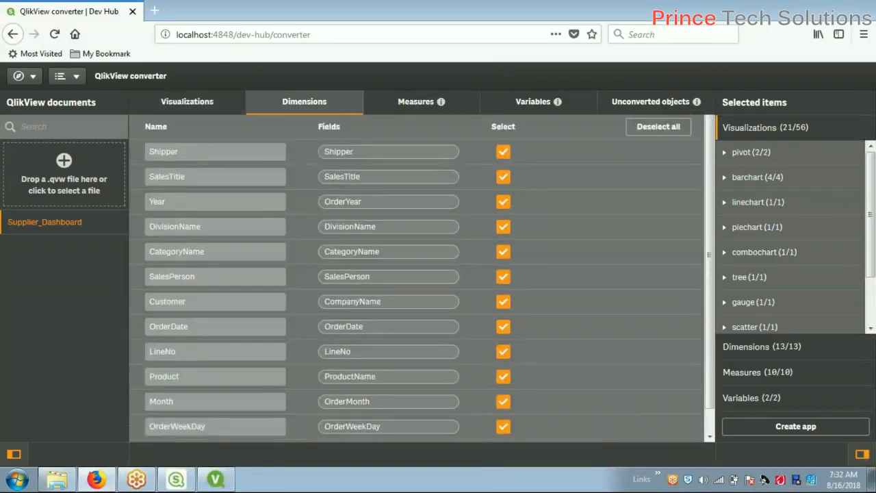
{"action": "scroll", "coordinate": [569, 259], "scroll_direction": "down", "scroll_amount": 1}
{"action": "scroll", "coordinate": [571, 258], "scroll_direction": "up", "scroll_amount": 1}
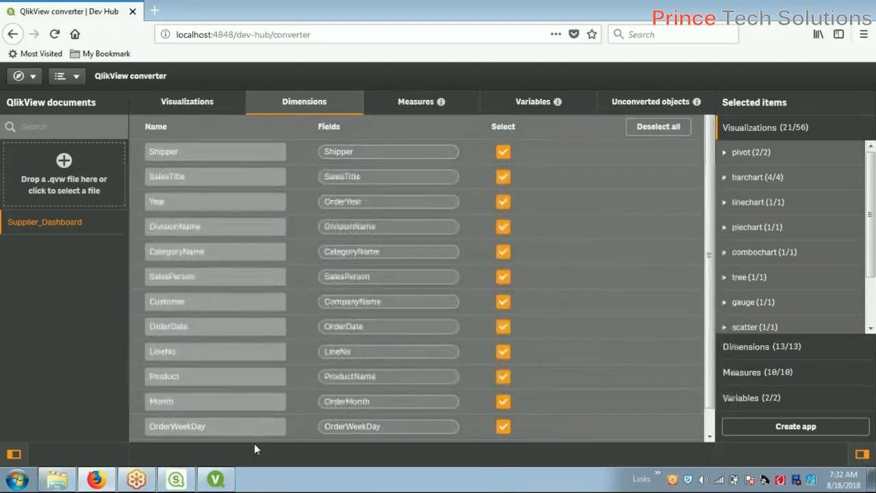
{"action": "mouse_move", "coordinate": [176, 482]}
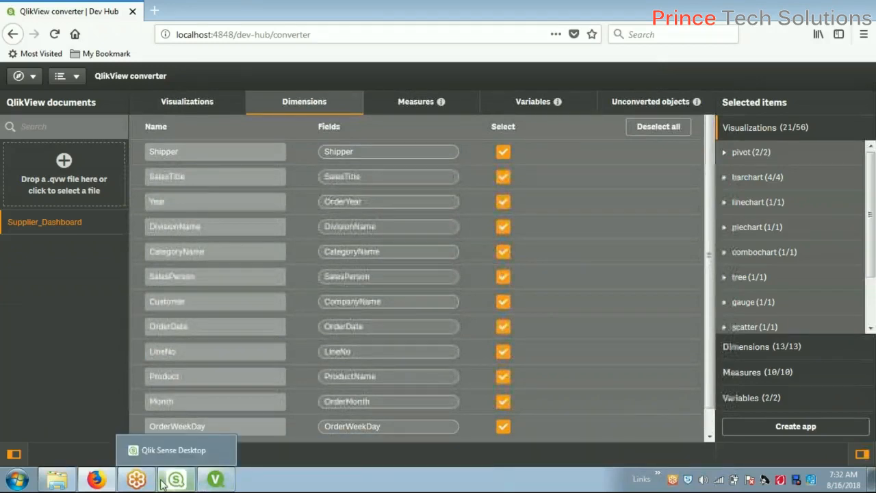
{"action": "mouse_move", "coordinate": [105, 483]}
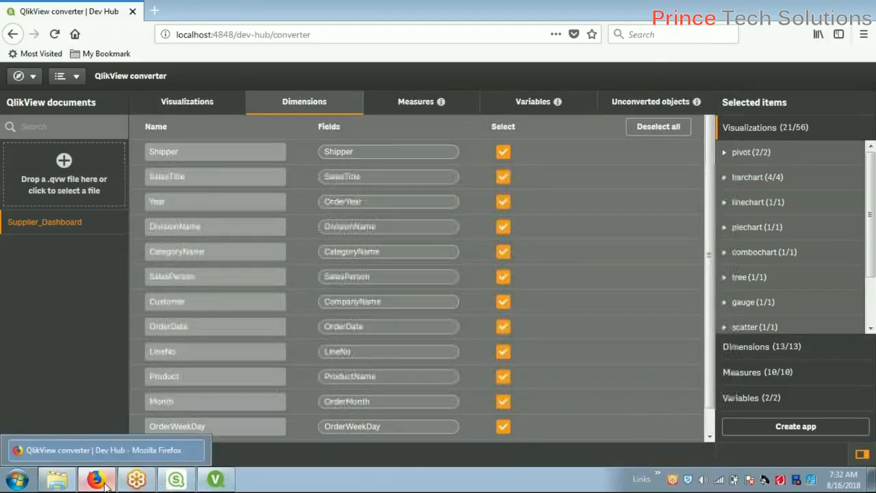
In QlikView, inspect the Table Viewer data model and the Customer wise Orders chart, then return to Dev Hub
{"action": "left_click", "coordinate": [216, 479]}
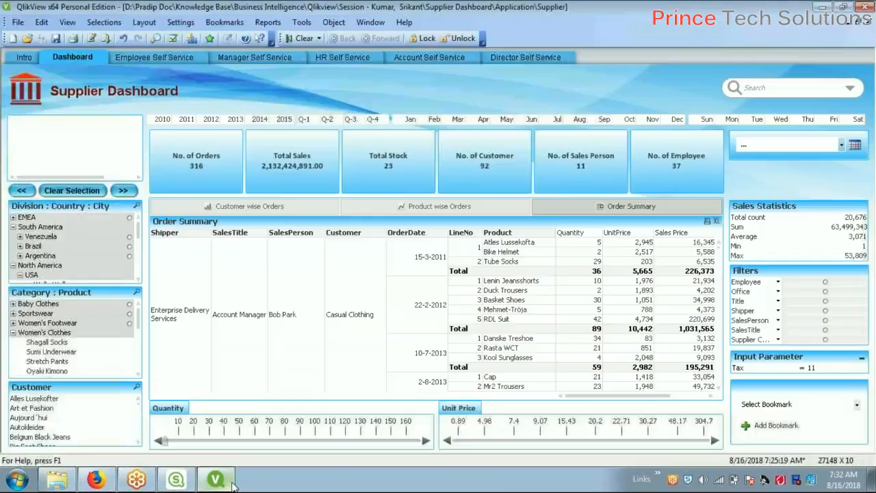
{"action": "key", "text": "ctrl+t"}
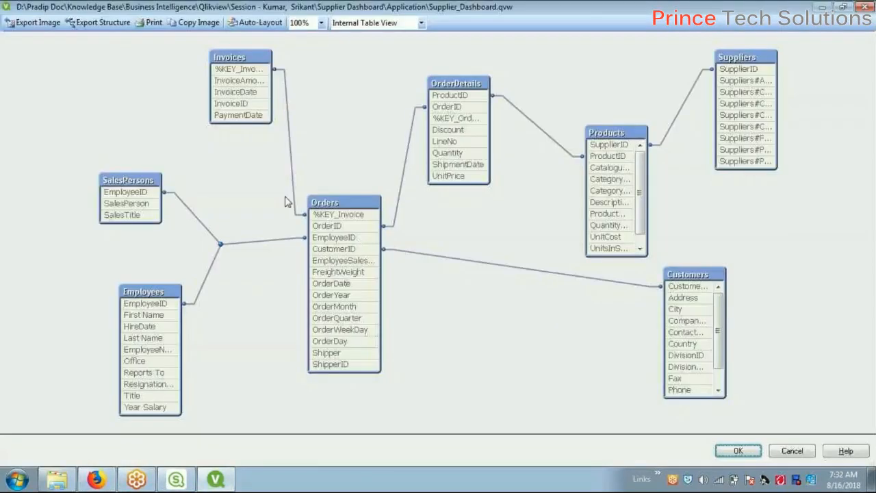
{"action": "left_click", "coordinate": [793, 453]}
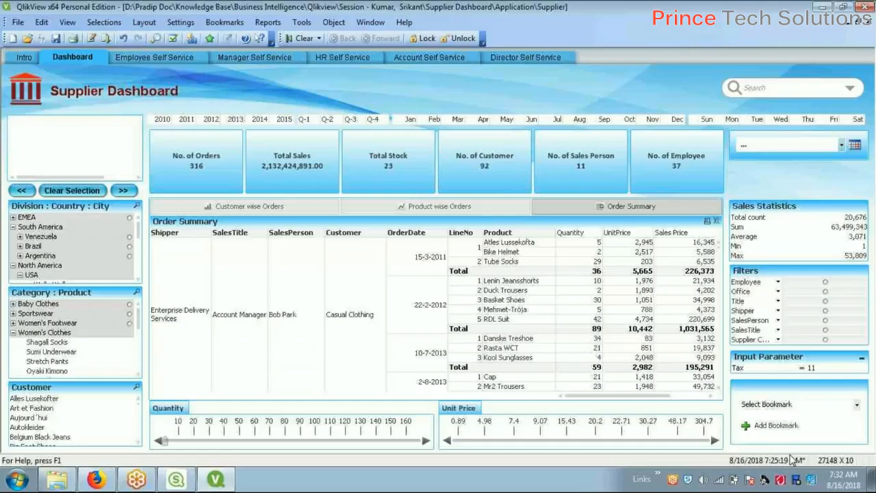
{"action": "left_click", "coordinate": [291, 208]}
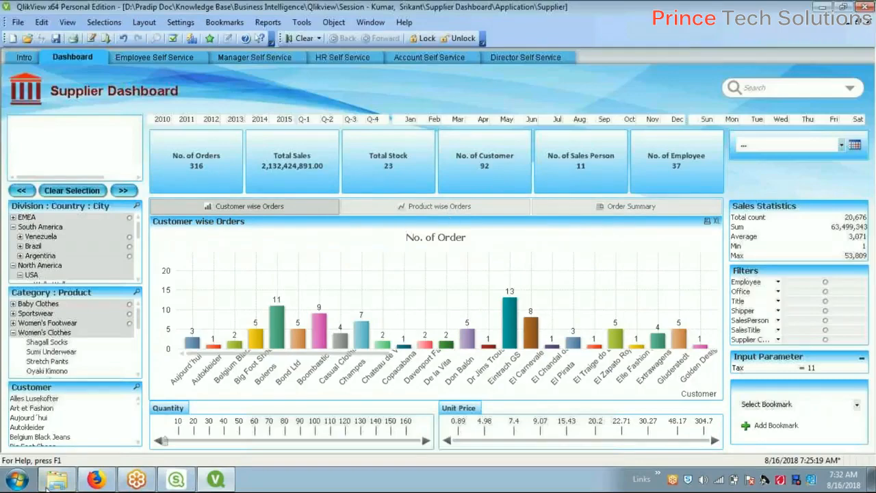
{"action": "left_click", "coordinate": [97, 478]}
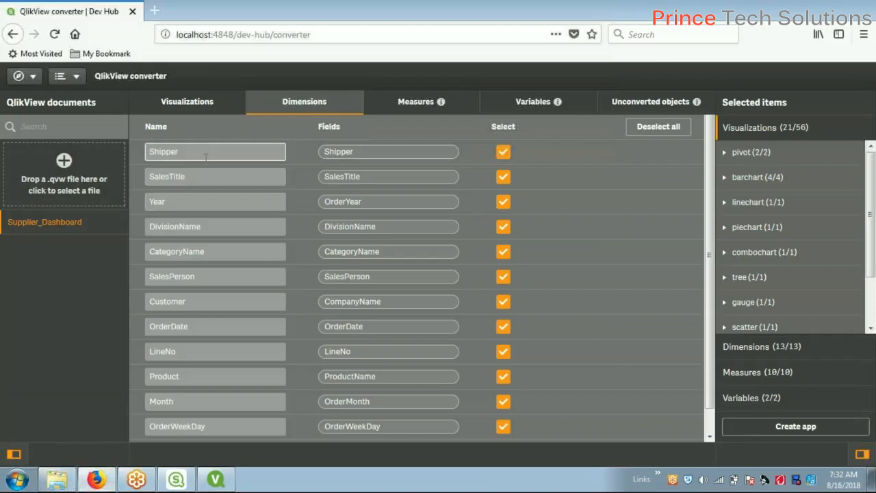
{"action": "scroll", "coordinate": [218, 216], "scroll_direction": "down", "scroll_amount": 1}
{"action": "scroll", "coordinate": [219, 217], "scroll_direction": "up", "scroll_amount": 1}
{"action": "scroll", "coordinate": [219, 217], "scroll_direction": "down", "scroll_amount": 1}
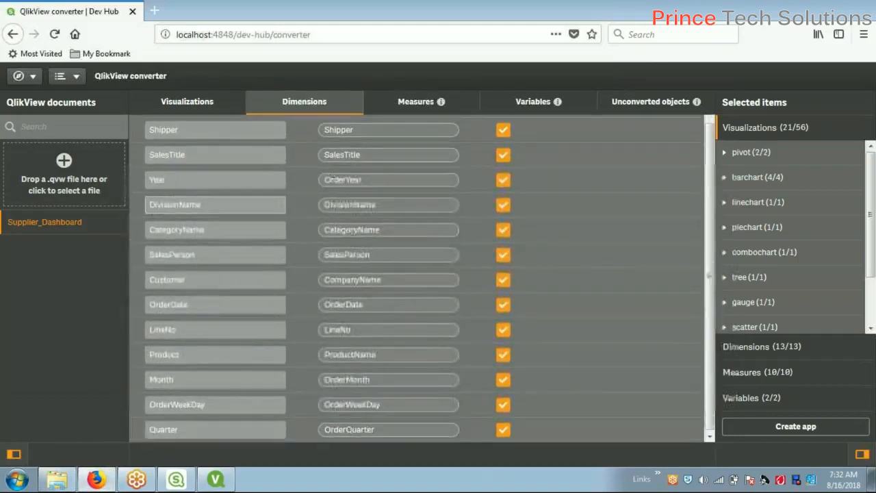
{"action": "scroll", "coordinate": [383, 329], "scroll_direction": "up", "scroll_amount": 1}
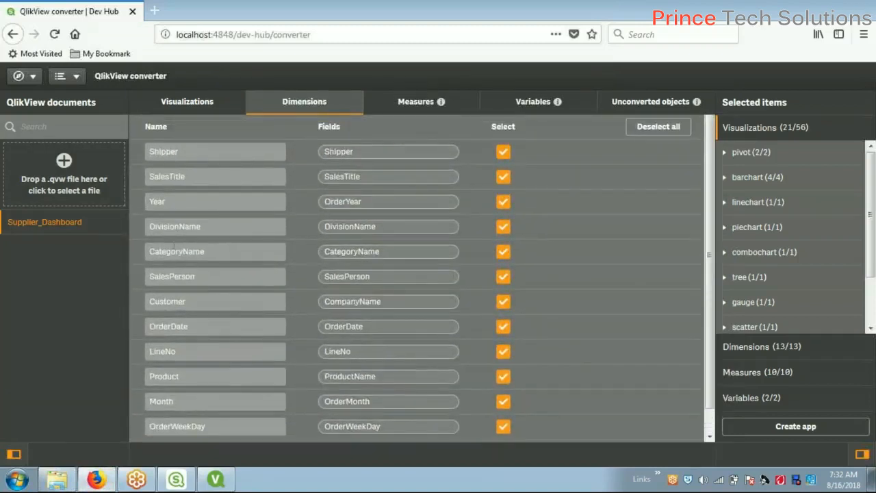
{"action": "left_click", "coordinate": [230, 154]}
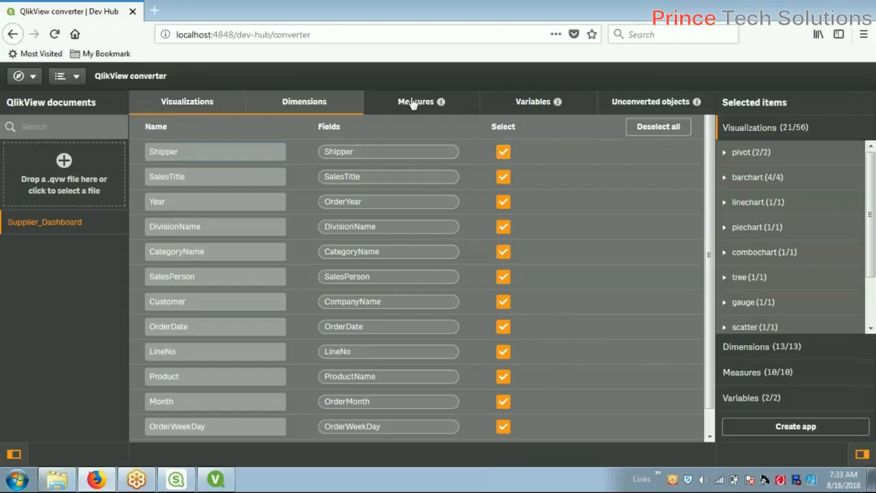
Review the 10 measures and the Sales Price expression, then list variables vShippingCharge (150) and vTax (11)
{"action": "left_click", "coordinate": [188, 102]}
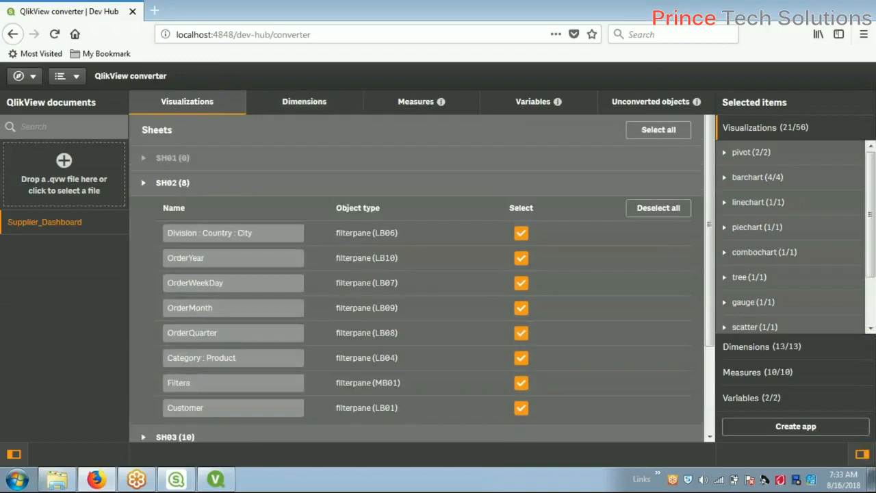
{"action": "left_click", "coordinate": [419, 104]}
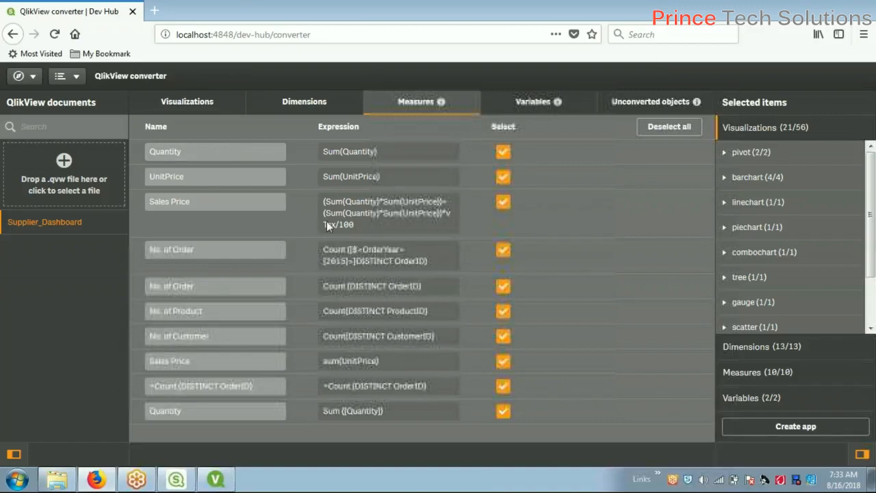
{"action": "left_click", "coordinate": [219, 200]}
{"action": "left_click_drag", "start_coordinate": [369, 227], "coordinate": [323, 202]}
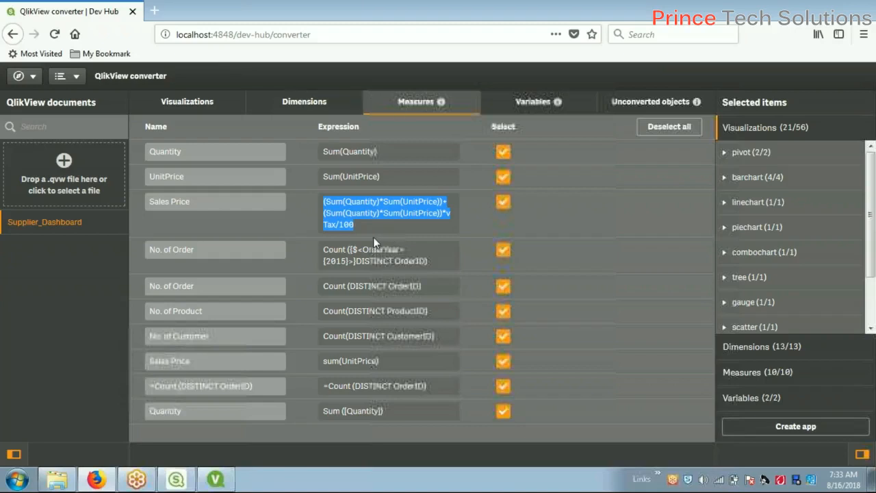
{"action": "left_click", "coordinate": [645, 17]}
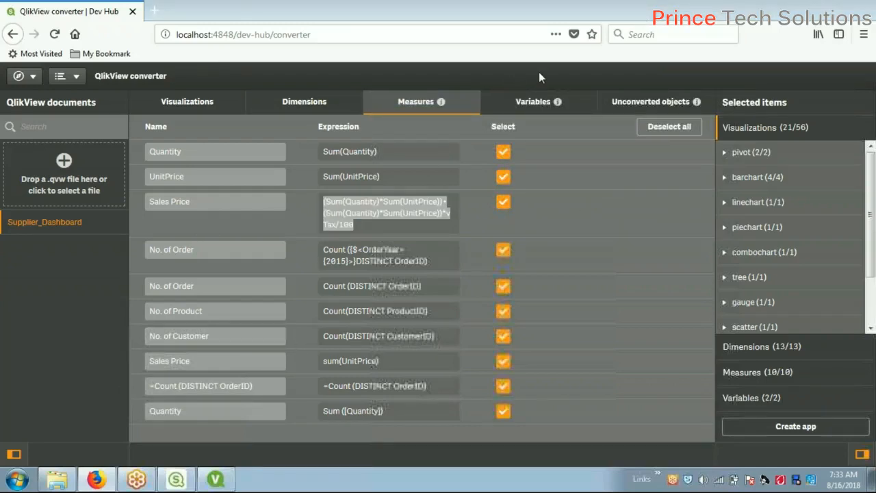
{"action": "left_click", "coordinate": [528, 103]}
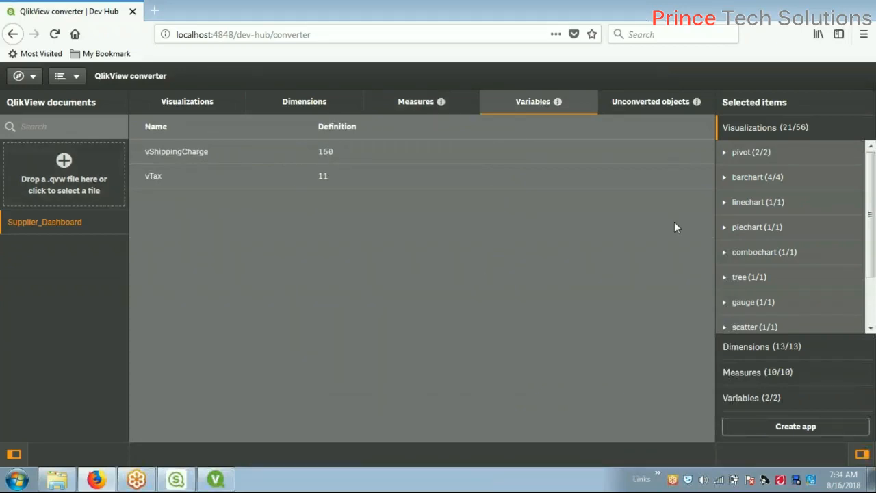
Check the four unconverted objects, then bring the QlikView Supplier Dashboard to the front
{"action": "left_click", "coordinate": [678, 104]}
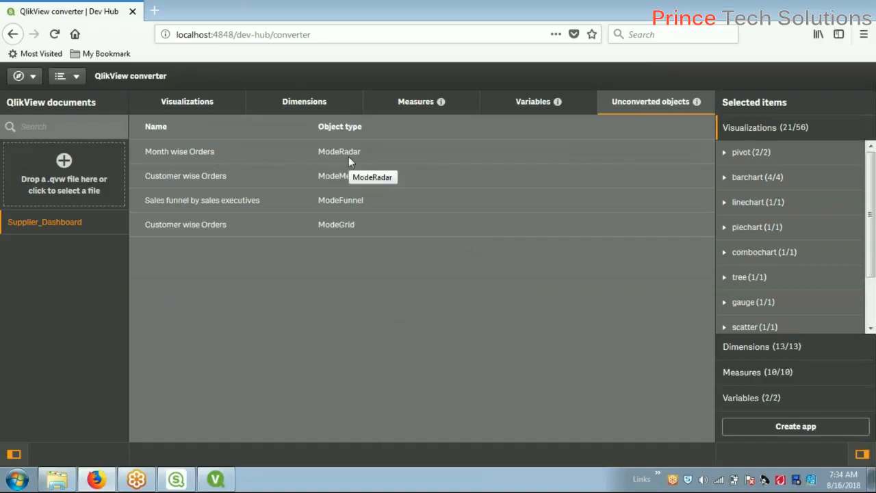
{"action": "mouse_move", "coordinate": [212, 483]}
{"action": "left_click", "coordinate": [212, 484]}
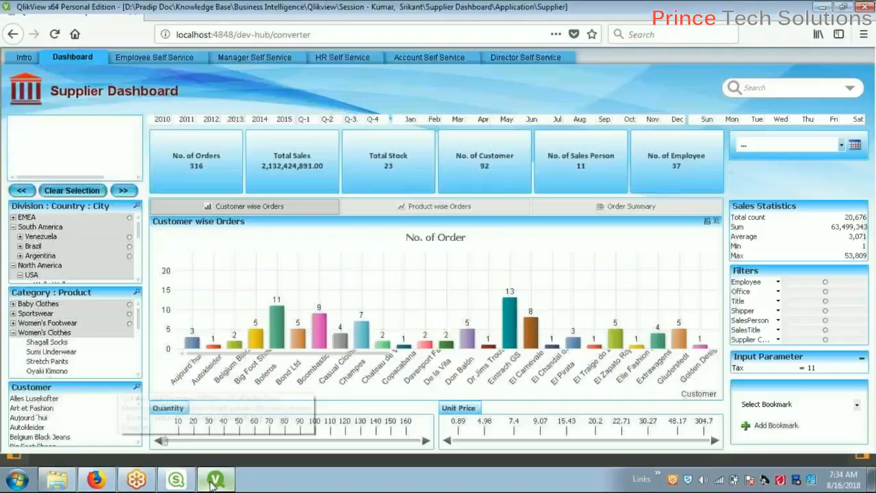
Compare the Employee Self Service sheet with the unconverted radar, Mekko, funnel and grid charts in Dev Hub
{"action": "left_click", "coordinate": [170, 56]}
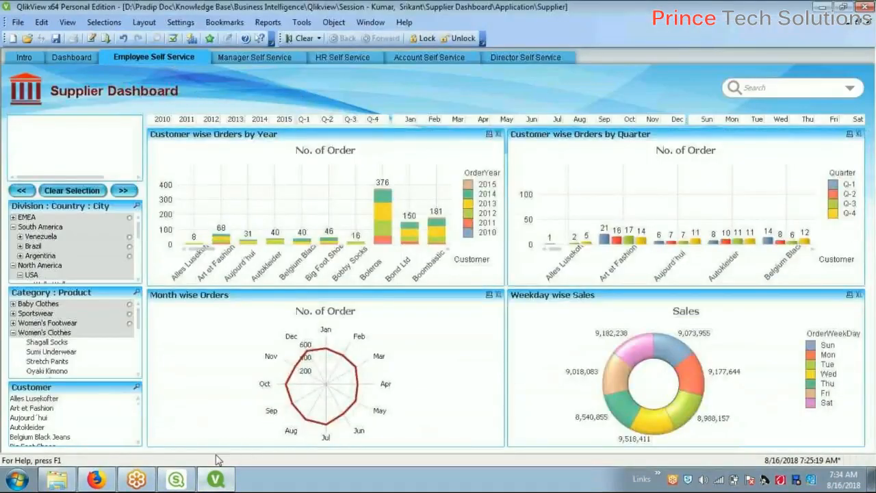
{"action": "left_click", "coordinate": [100, 480]}
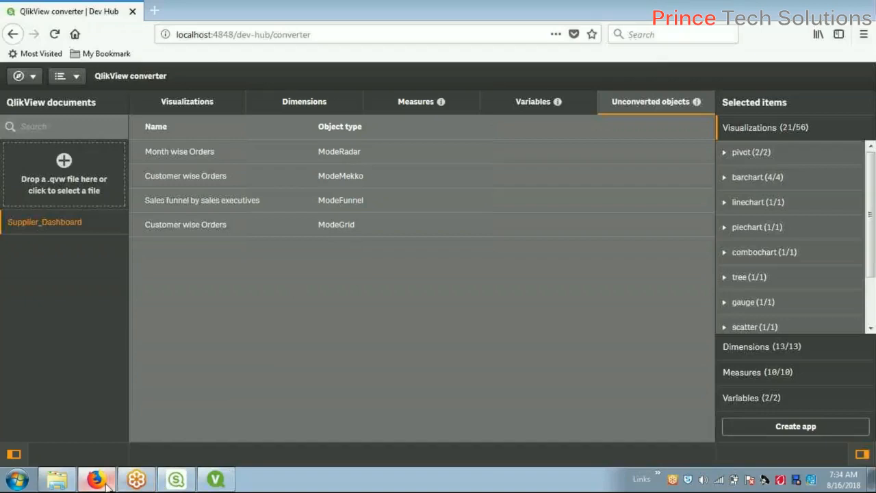
{"action": "mouse_move", "coordinate": [106, 485]}
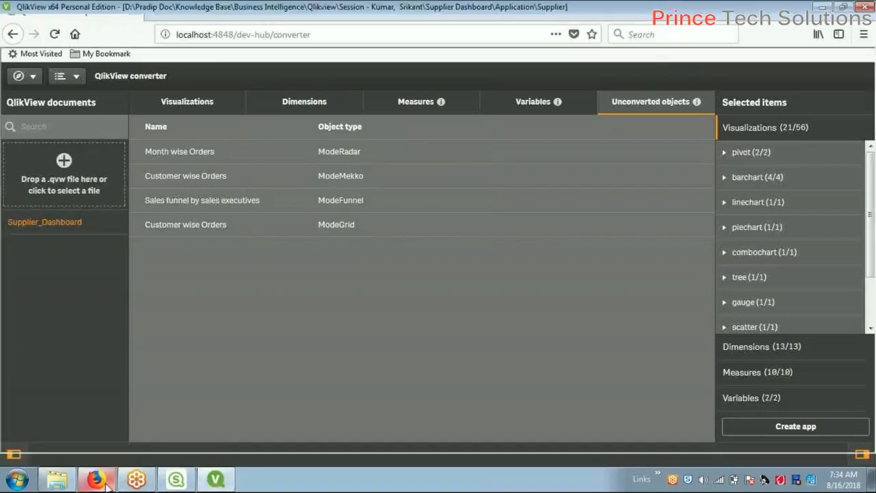
{"action": "left_click", "coordinate": [106, 485]}
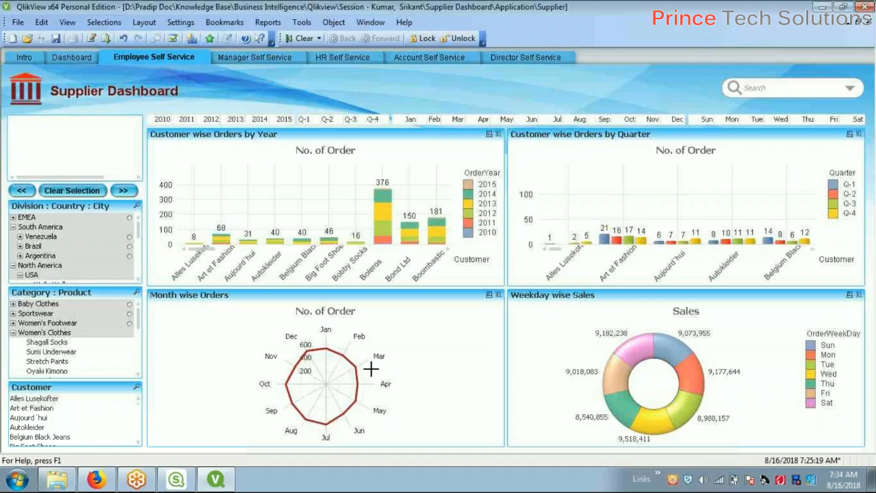
{"action": "mouse_move", "coordinate": [104, 482]}
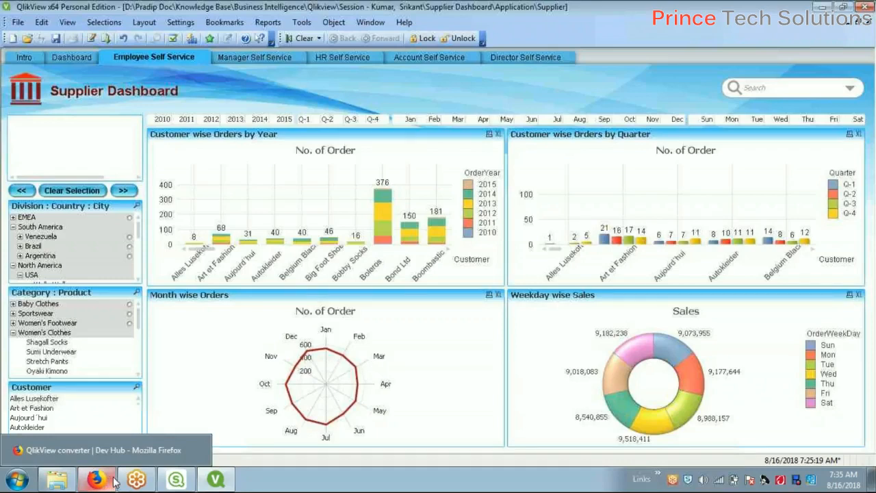
{"action": "mouse_move", "coordinate": [59, 481]}
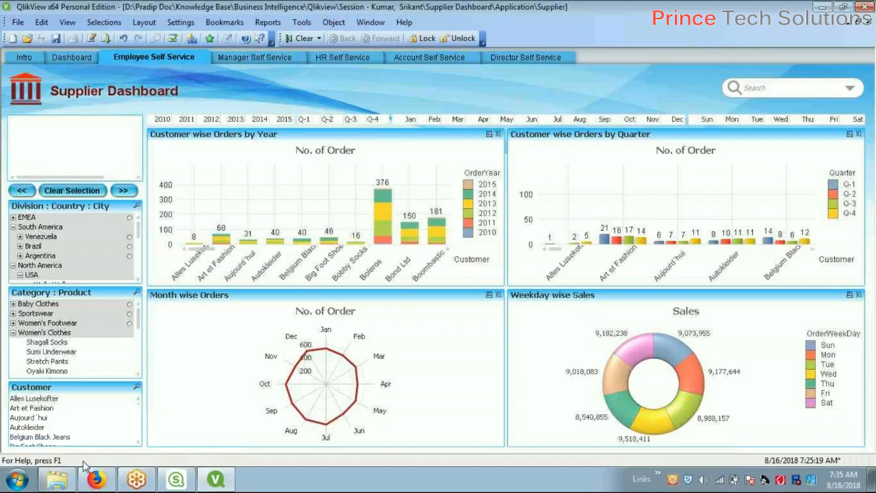
{"action": "left_click", "coordinate": [96, 481]}
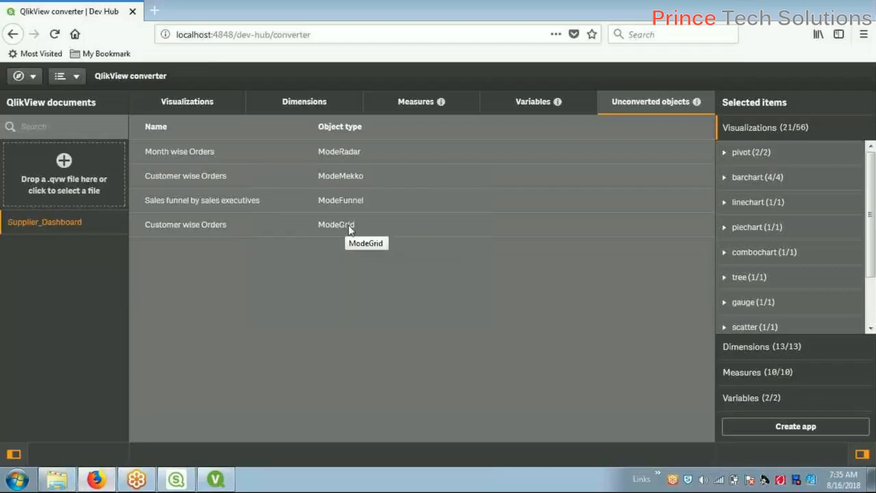
Switch the Supplier Dashboard to the HR Self Service sheet, then return to the converter's unconverted objects
{"action": "left_click", "coordinate": [216, 480]}
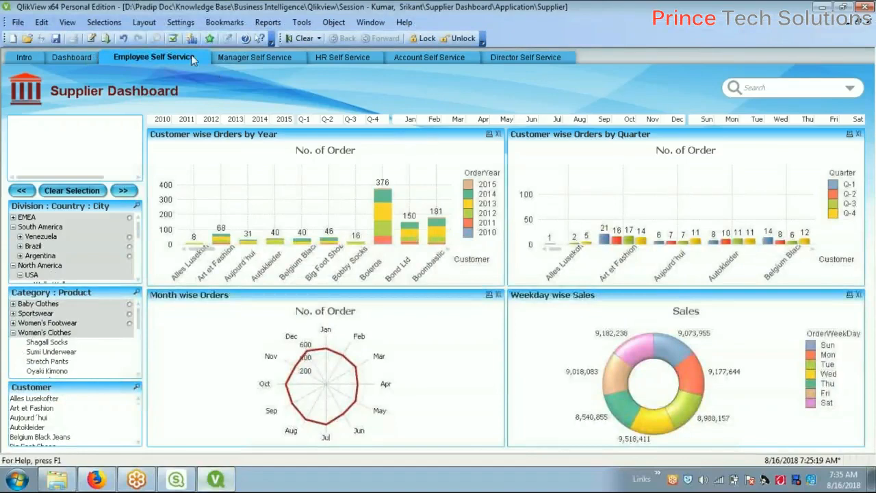
{"action": "left_click", "coordinate": [301, 60]}
{"action": "left_click", "coordinate": [360, 58]}
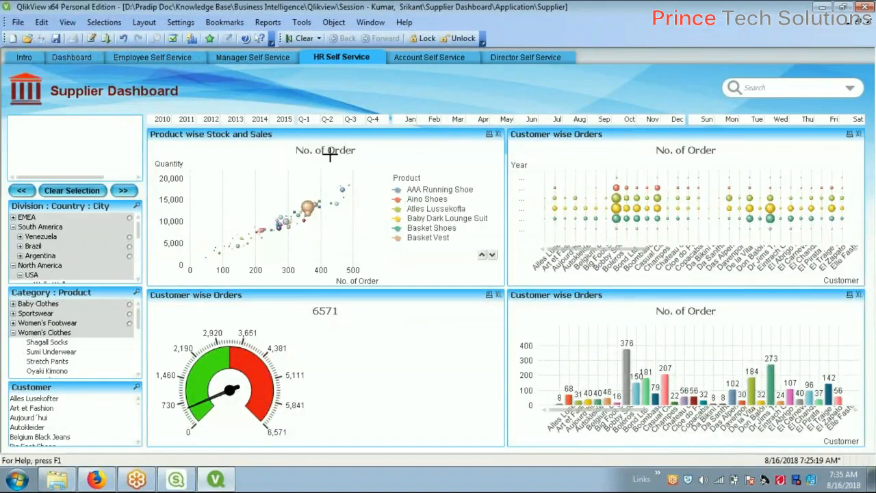
{"action": "left_click", "coordinate": [96, 479]}
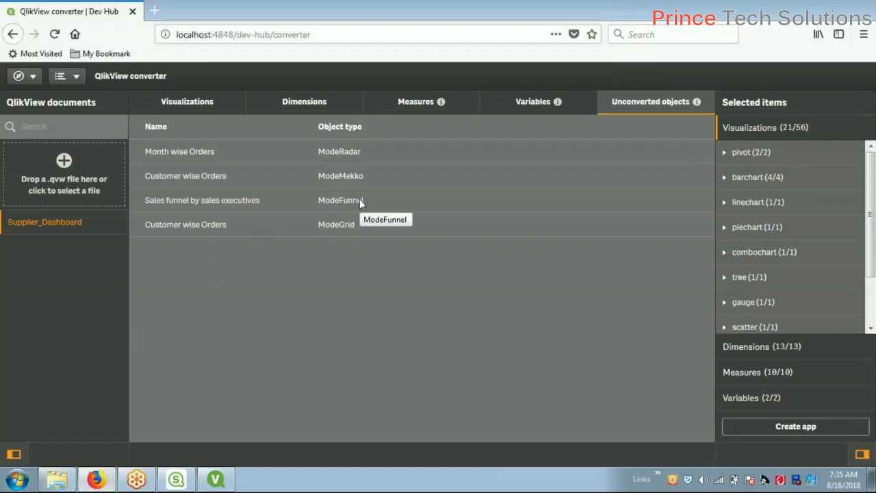
{"action": "left_click", "coordinate": [96, 481]}
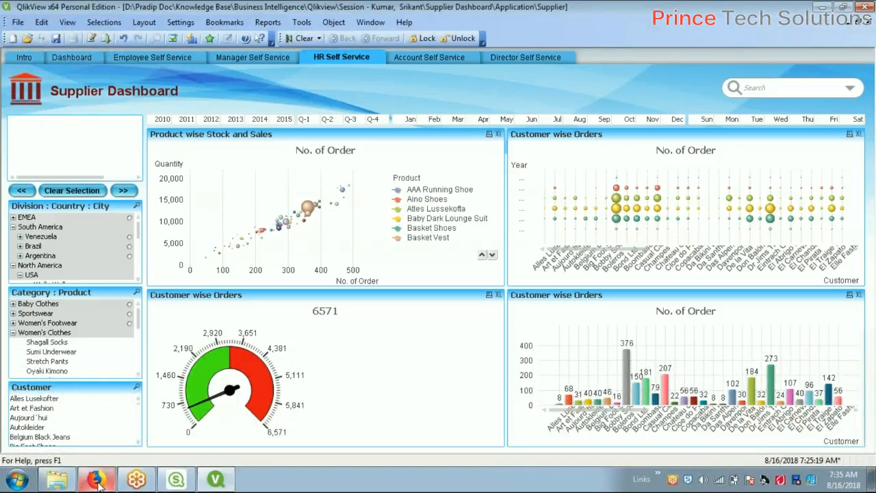
{"action": "left_click", "coordinate": [97, 481]}
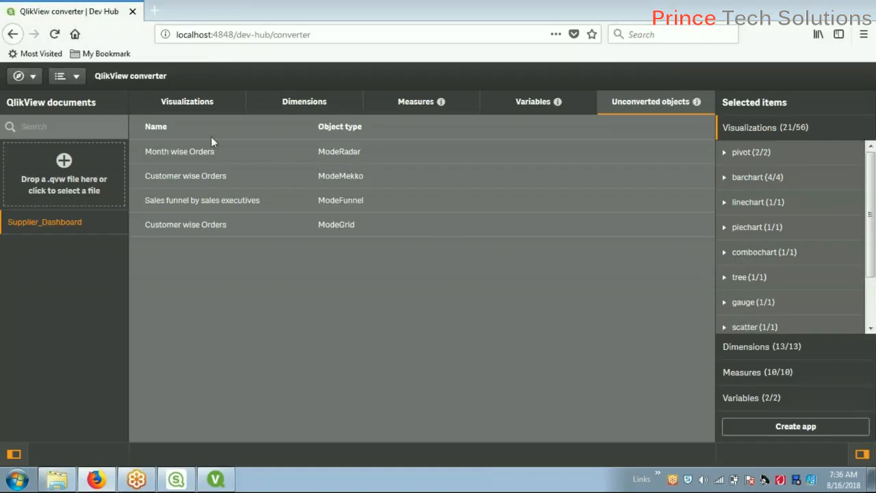
Expand sheet SH03 in the Visualizations list and scroll through its objects, then return to the dashboard
{"action": "left_click", "coordinate": [192, 102]}
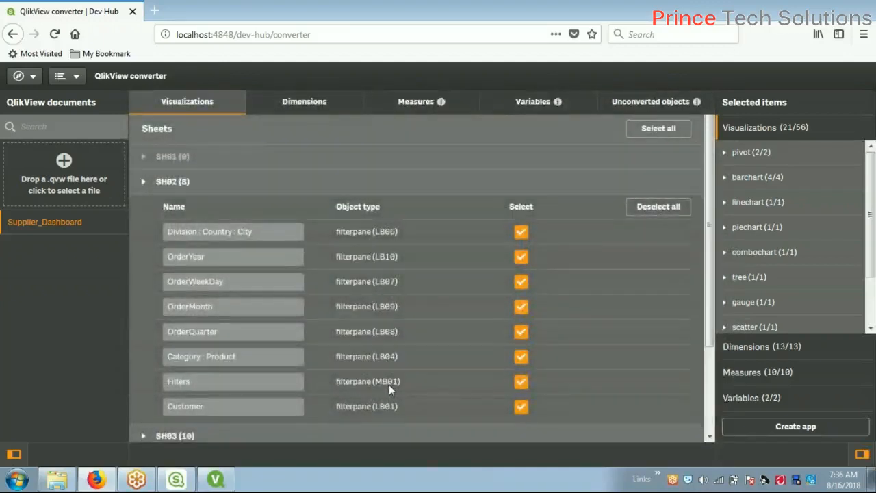
{"action": "scroll", "coordinate": [388, 385], "scroll_direction": "down", "scroll_amount": 2}
{"action": "left_click", "coordinate": [226, 165]}
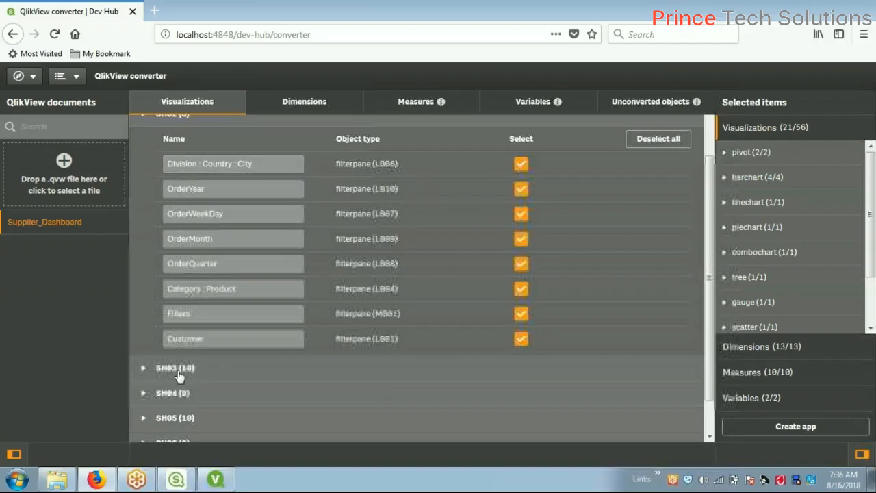
{"action": "left_click", "coordinate": [149, 368]}
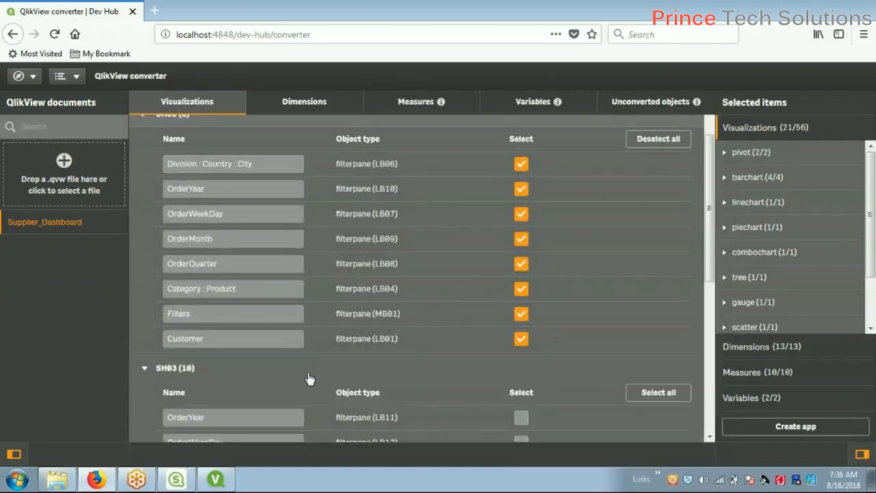
{"action": "scroll", "coordinate": [329, 377], "scroll_direction": "down", "scroll_amount": 3}
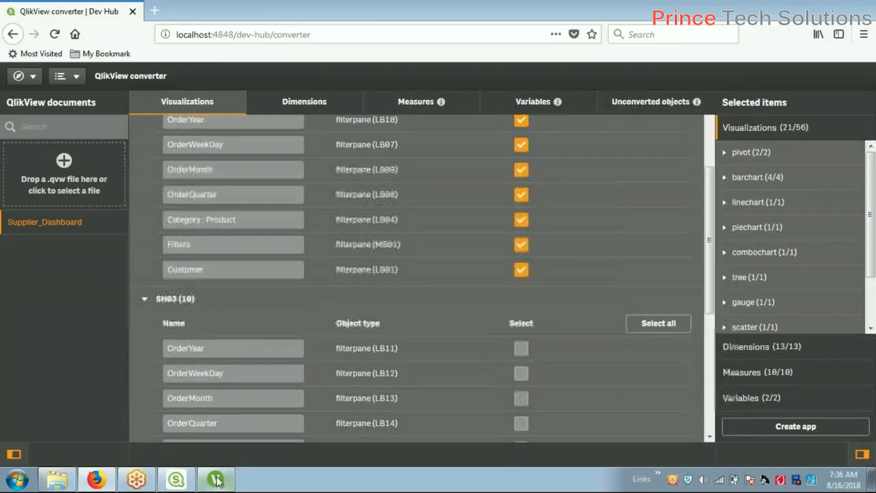
{"action": "scroll", "coordinate": [381, 385], "scroll_direction": "down", "scroll_amount": 4}
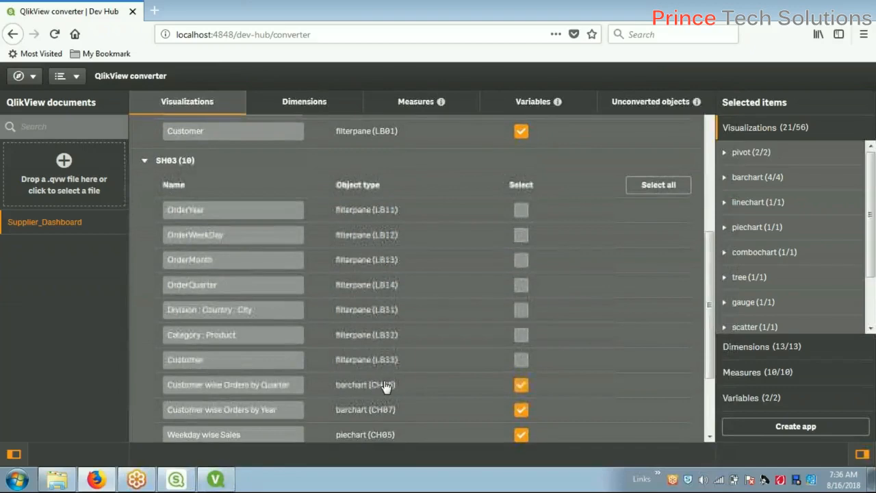
{"action": "scroll", "coordinate": [380, 385], "scroll_direction": "down", "scroll_amount": 3}
{"action": "left_click", "coordinate": [217, 481]}
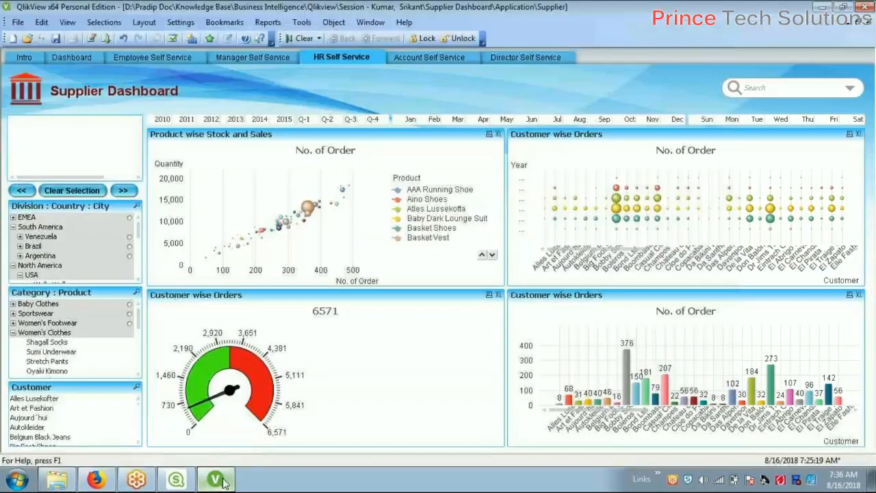
Tour the Dashboard and every Self Service sheet, ending on Manager Self Service, then go back to Dev Hub
{"action": "left_click", "coordinate": [93, 58]}
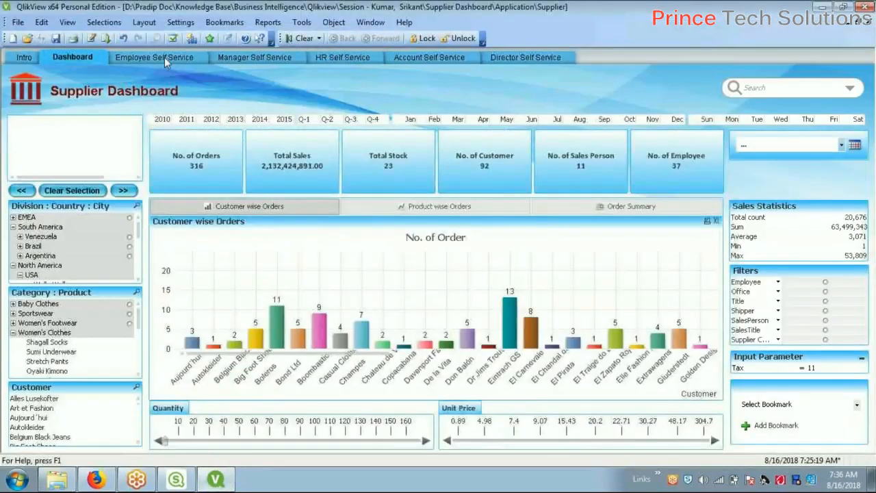
{"action": "left_click", "coordinate": [171, 57]}
{"action": "left_click", "coordinate": [269, 59]}
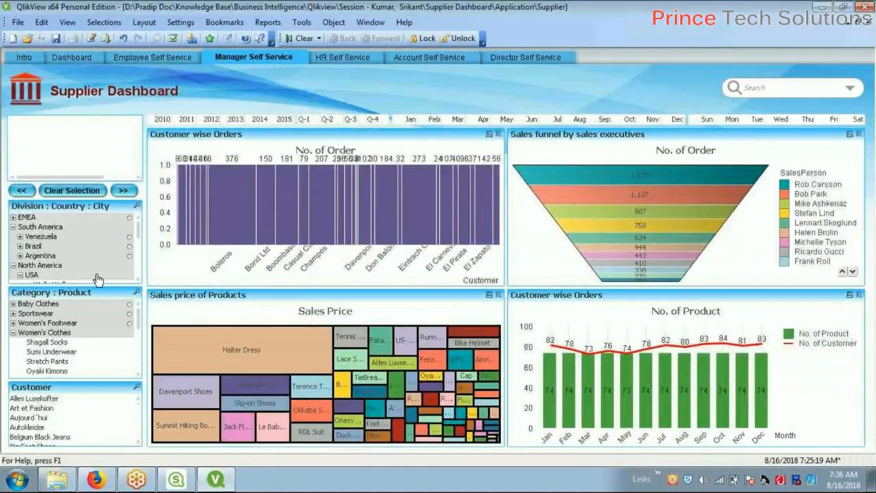
{"action": "left_click", "coordinate": [350, 58]}
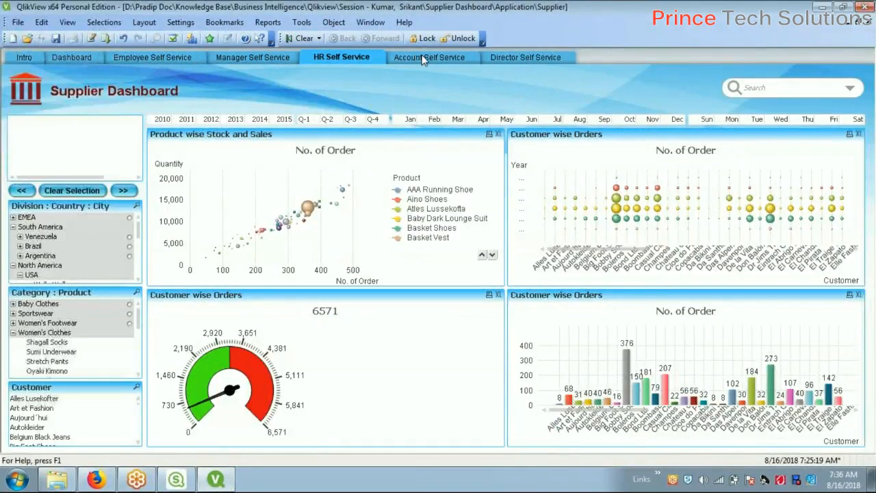
{"action": "left_click", "coordinate": [419, 58]}
{"action": "left_click", "coordinate": [523, 58]}
{"action": "left_click", "coordinate": [184, 59]}
{"action": "left_click", "coordinate": [253, 58]}
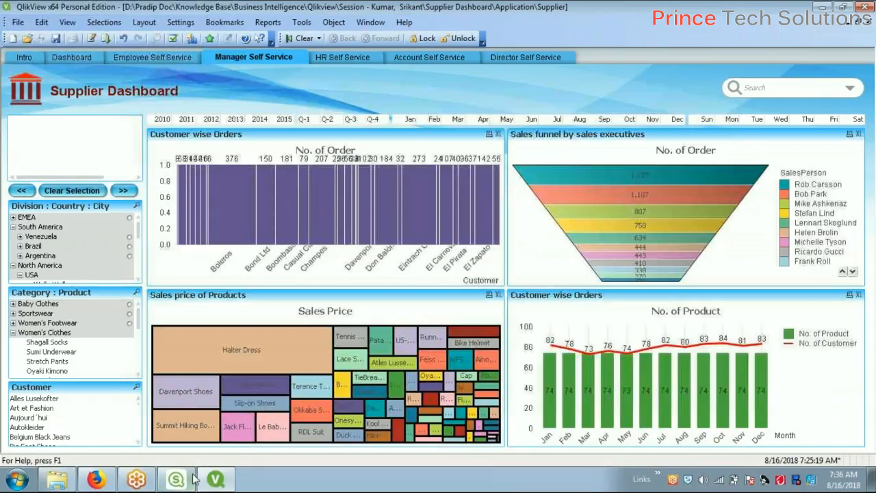
{"action": "left_click", "coordinate": [108, 482]}
Select every visualization on sheet SH03
{"action": "scroll", "coordinate": [343, 255], "scroll_direction": "up", "scroll_amount": 3}
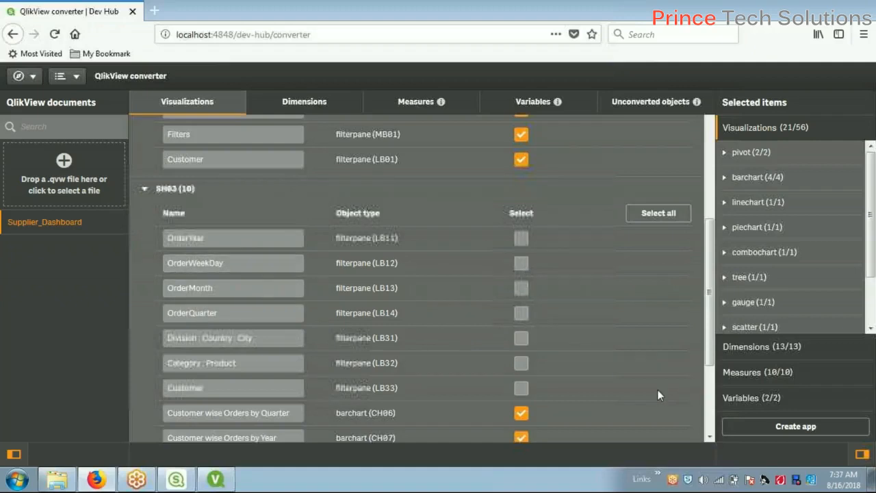
{"action": "scroll", "coordinate": [431, 304], "scroll_direction": "up", "scroll_amount": 3}
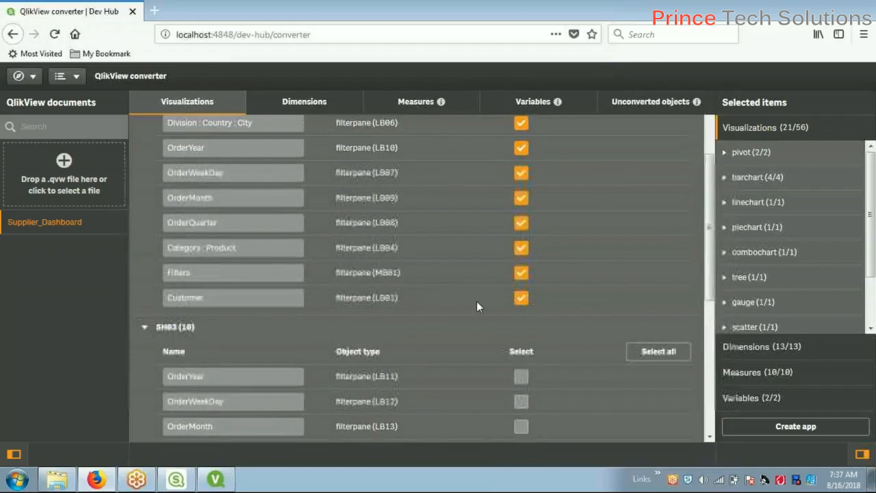
{"action": "scroll", "coordinate": [477, 306], "scroll_direction": "up", "scroll_amount": 3}
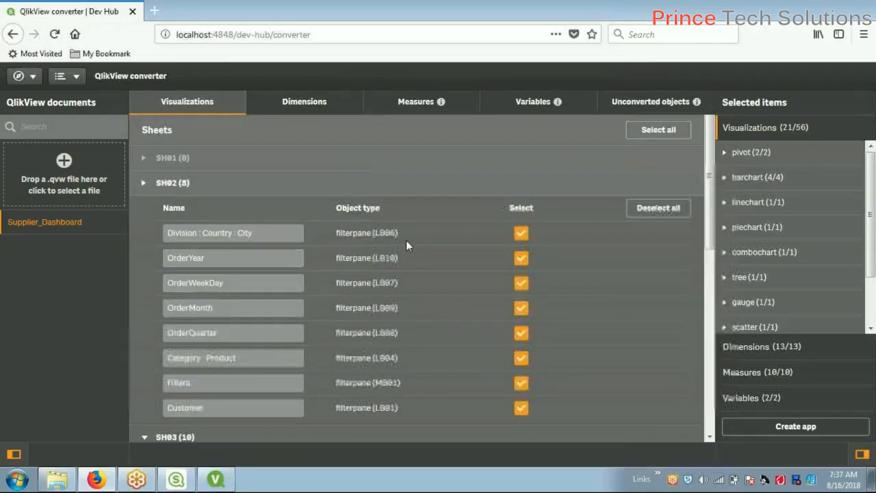
{"action": "scroll", "coordinate": [449, 331], "scroll_direction": "down", "scroll_amount": 3}
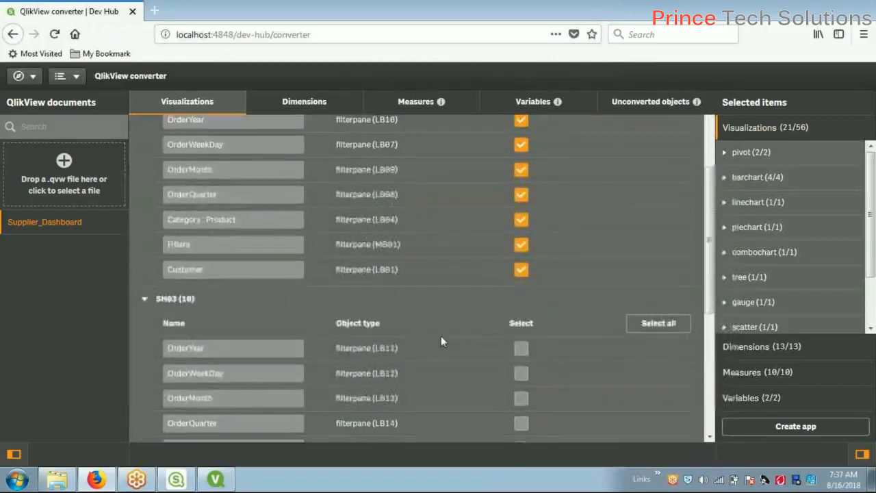
{"action": "left_click", "coordinate": [659, 328]}
Expand sheets SH04 and SH05 and select all of their visualizations
{"action": "scroll", "coordinate": [527, 360], "scroll_direction": "down", "scroll_amount": 5}
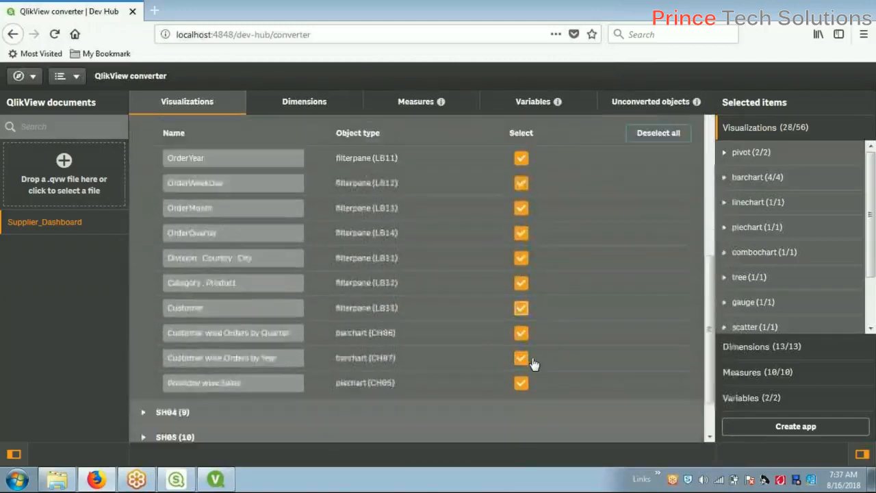
{"action": "left_click", "coordinate": [147, 355]}
{"action": "scroll", "coordinate": [619, 384], "scroll_direction": "down", "scroll_amount": 3}
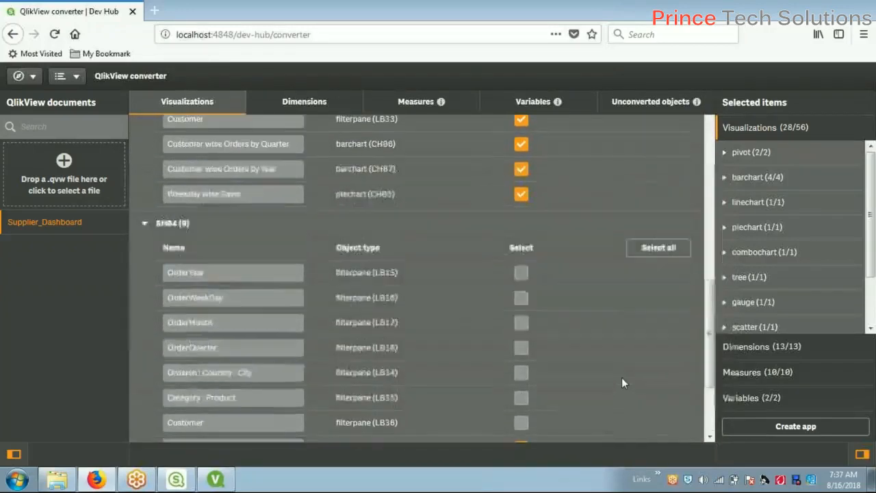
{"action": "left_click", "coordinate": [659, 242]}
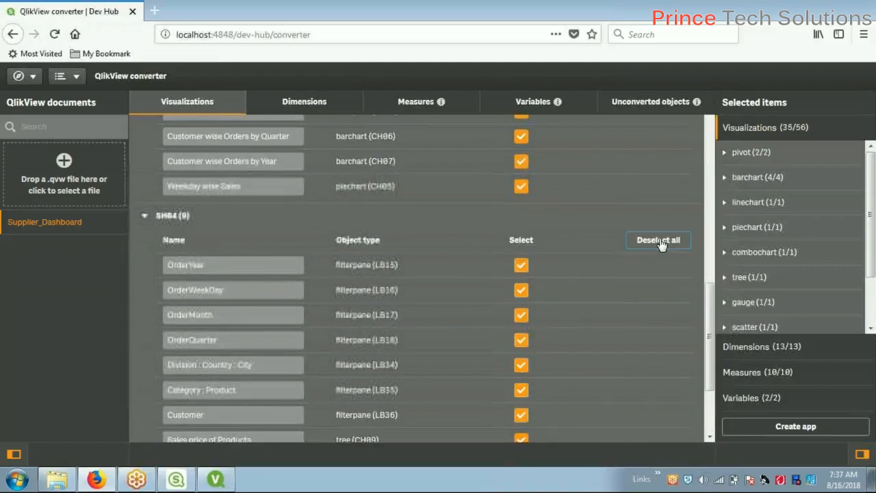
{"action": "scroll", "coordinate": [183, 316], "scroll_direction": "down", "scroll_amount": 3}
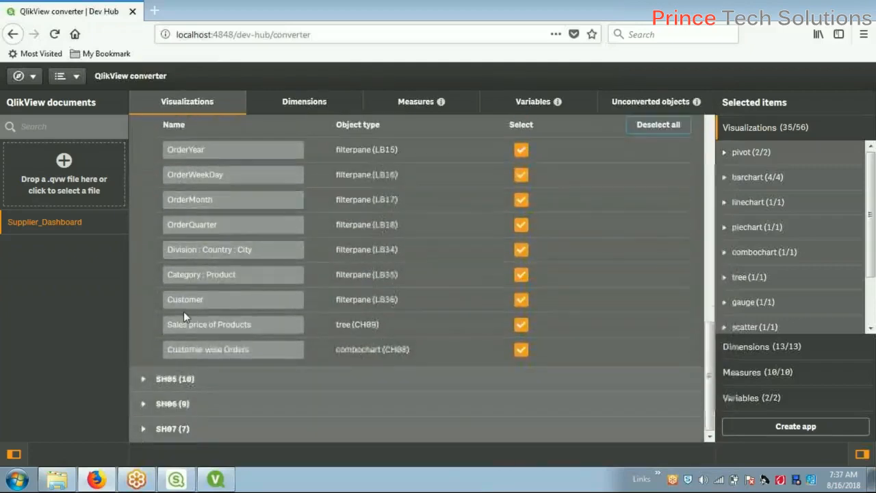
{"action": "left_click", "coordinate": [143, 379]}
{"action": "scroll", "coordinate": [383, 326], "scroll_direction": "down", "scroll_amount": 3}
{"action": "left_click", "coordinate": [646, 267]}
Select all on SH06, then expand SH07 and select its seven visualizations, reaching 56/56
{"action": "scroll", "coordinate": [411, 308], "scroll_direction": "down", "scroll_amount": 2}
{"action": "scroll", "coordinate": [284, 376], "scroll_direction": "down", "scroll_amount": 2}
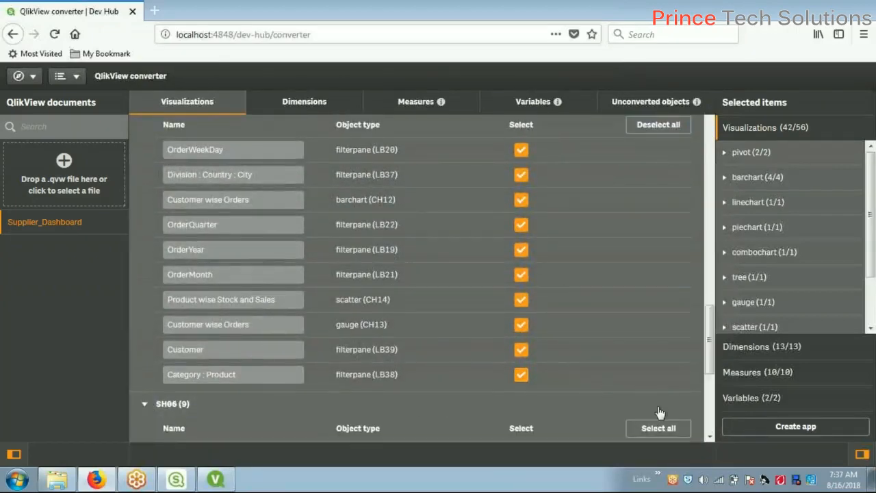
{"action": "scroll", "coordinate": [657, 411], "scroll_direction": "down", "scroll_amount": 2}
{"action": "left_click", "coordinate": [663, 366]}
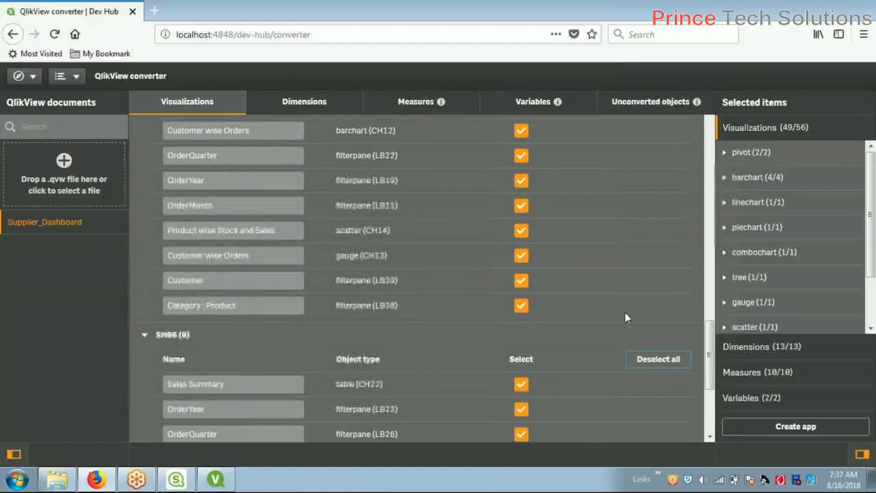
{"action": "scroll", "coordinate": [625, 312], "scroll_direction": "down", "scroll_amount": 5}
{"action": "left_click", "coordinate": [143, 430]}
{"action": "scroll", "coordinate": [534, 345], "scroll_direction": "down", "scroll_amount": 5}
{"action": "left_click", "coordinate": [659, 249]}
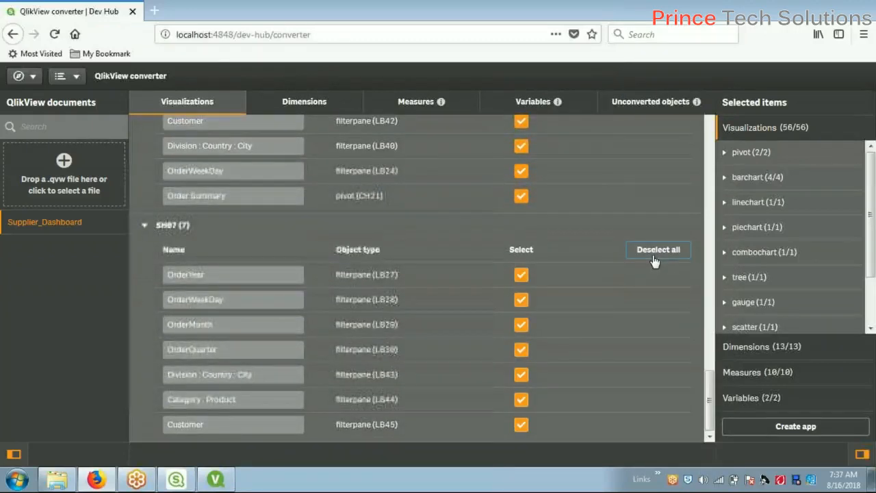
Scroll back to the top and show the 13 dimensions list again
{"action": "scroll", "coordinate": [613, 300], "scroll_direction": "up", "scroll_amount": 5}
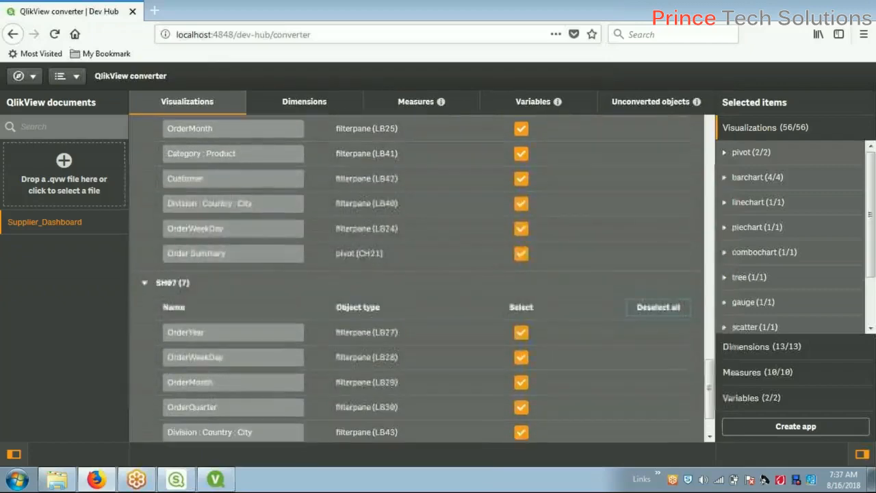
{"action": "scroll", "coordinate": [658, 337], "scroll_direction": "up", "scroll_amount": 15}
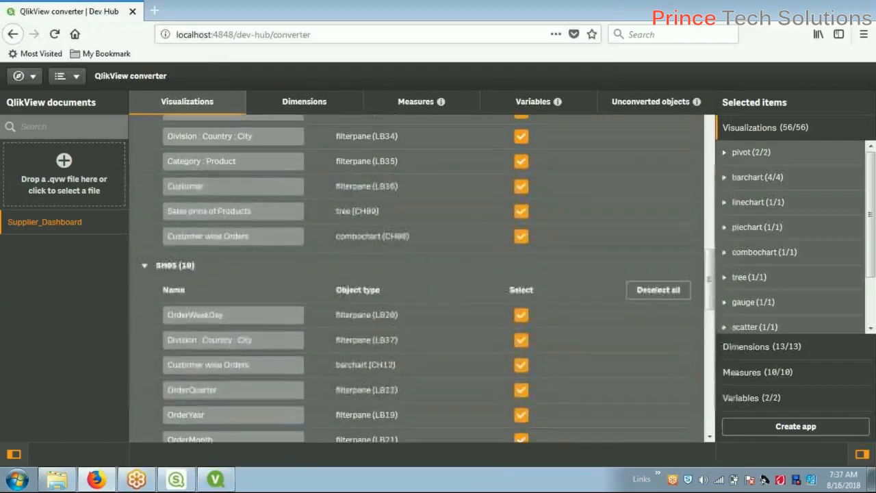
{"action": "scroll", "coordinate": [425, 313], "scroll_direction": "up", "scroll_amount": 5}
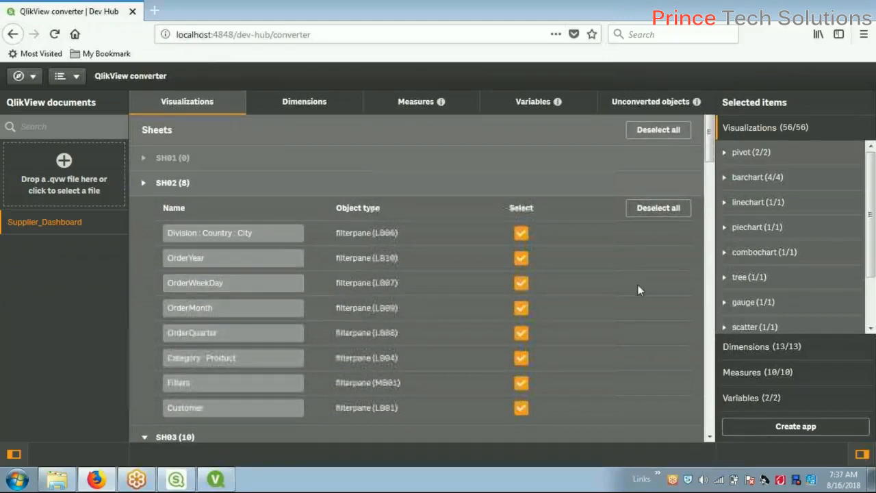
{"action": "left_click", "coordinate": [320, 109]}
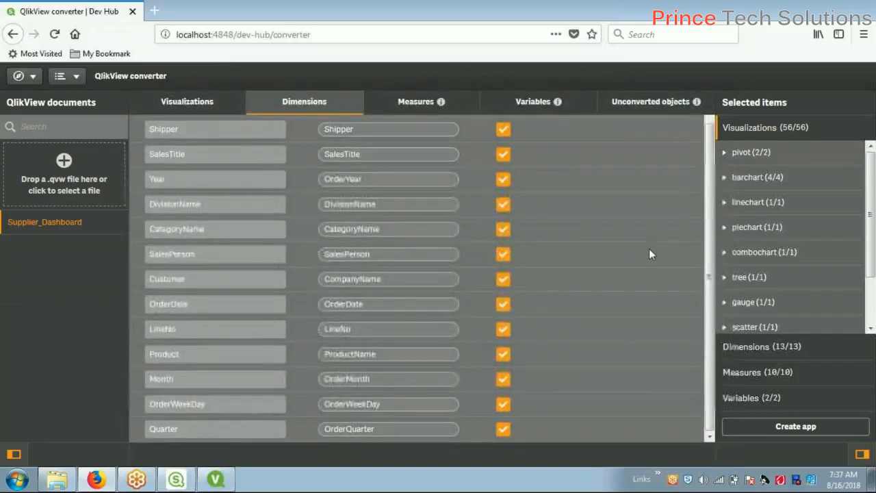
Show the 10 selected measures with their expressions and start editing the Quantity measure name
{"action": "left_click", "coordinate": [419, 102]}
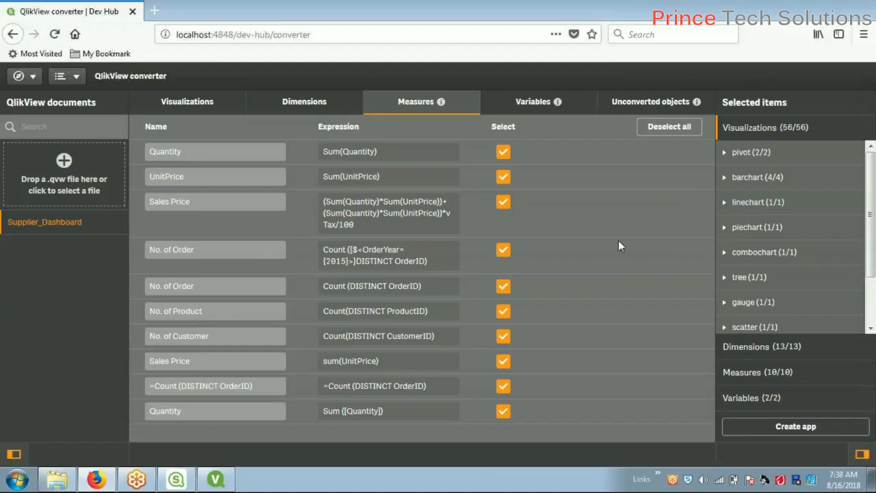
{"action": "mouse_move", "coordinate": [441, 102]}
{"action": "left_click", "coordinate": [218, 151]}
Rename the =Count (DISTINCT OrderID) measure to 'Count of Order', then show the variables list
{"action": "left_click", "coordinate": [262, 388]}
{"action": "key", "text": "ctrl+a"}
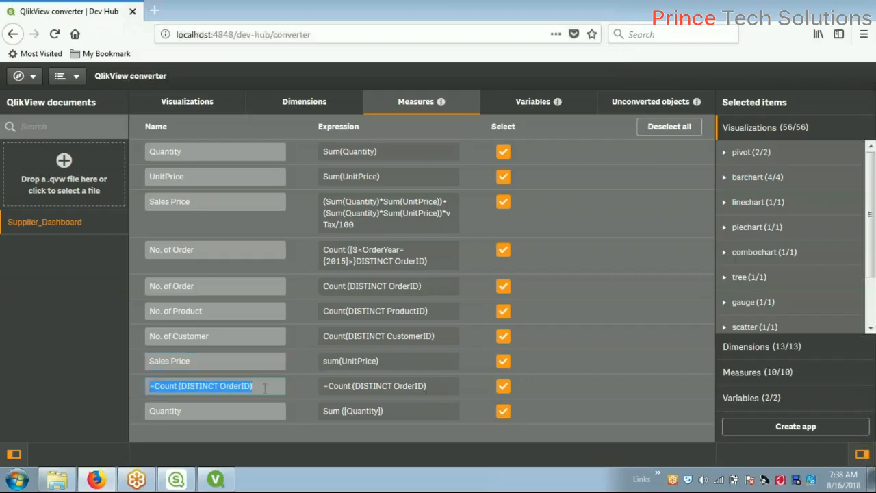
{"action": "type", "text": "C"}
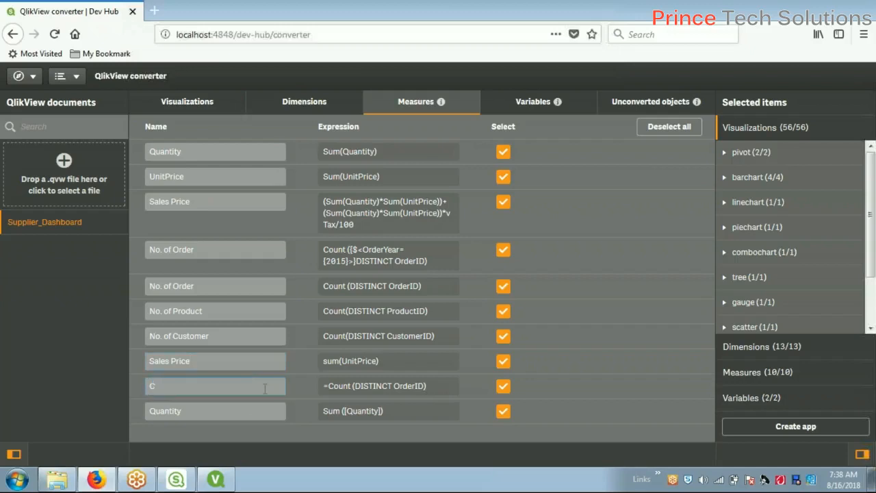
{"action": "type", "text": "ount of Order"}
{"action": "left_click", "coordinate": [229, 249]}
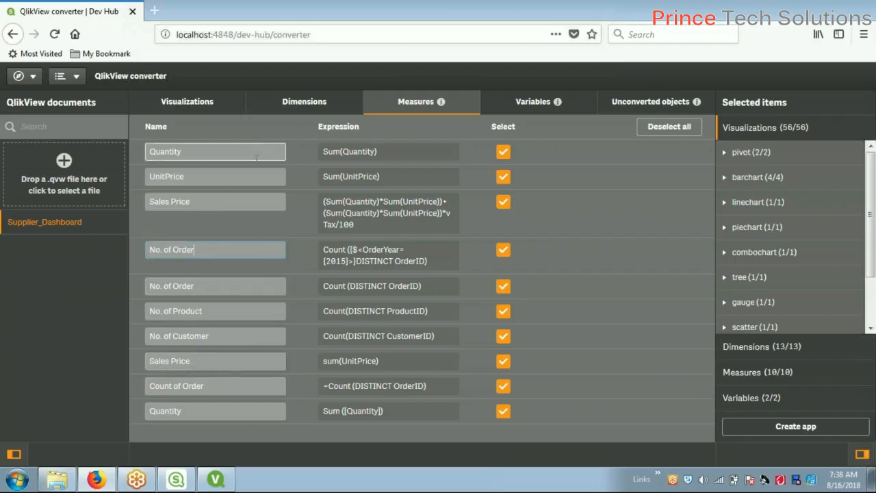
{"action": "left_click", "coordinate": [542, 102]}
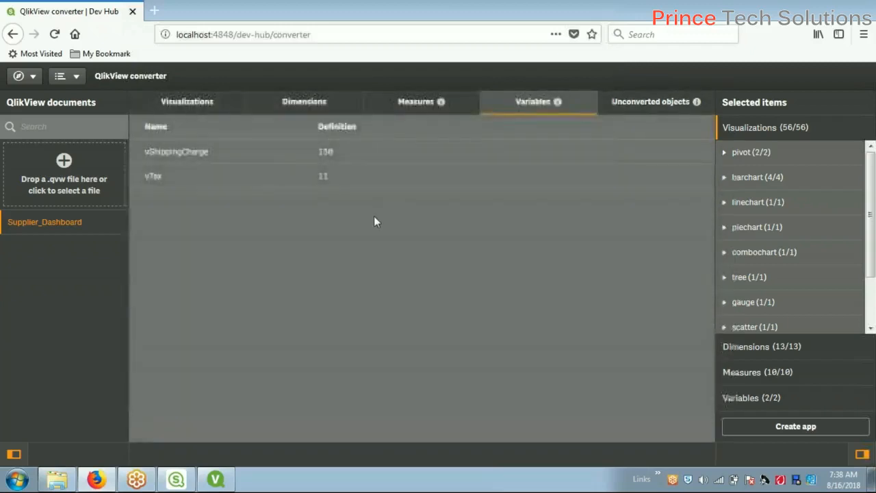
Review the four unconverted objects and the staged pivot, barchart (4/4) and linechart groups
{"action": "left_click", "coordinate": [631, 108]}
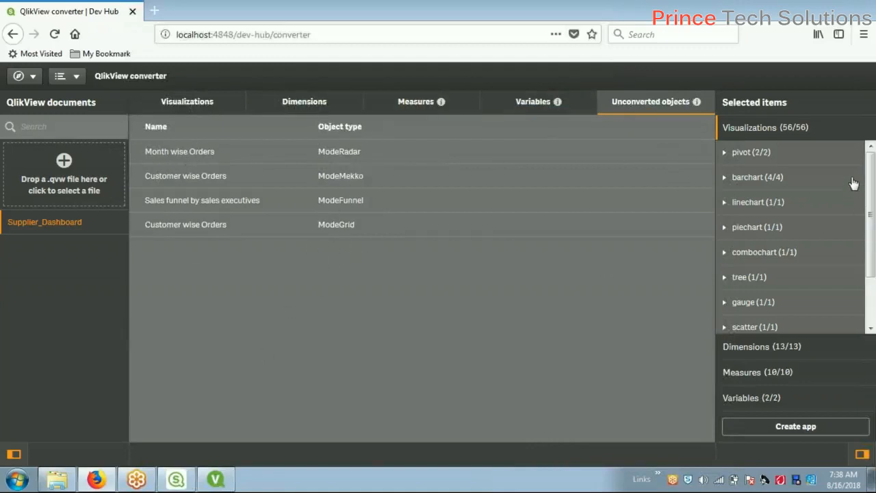
{"action": "left_click", "coordinate": [724, 154]}
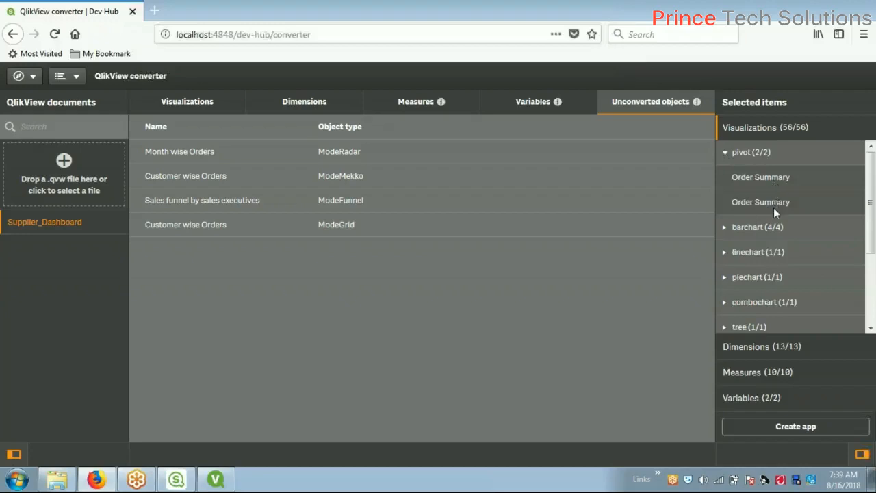
{"action": "left_click", "coordinate": [726, 155]}
{"action": "left_click", "coordinate": [724, 178]}
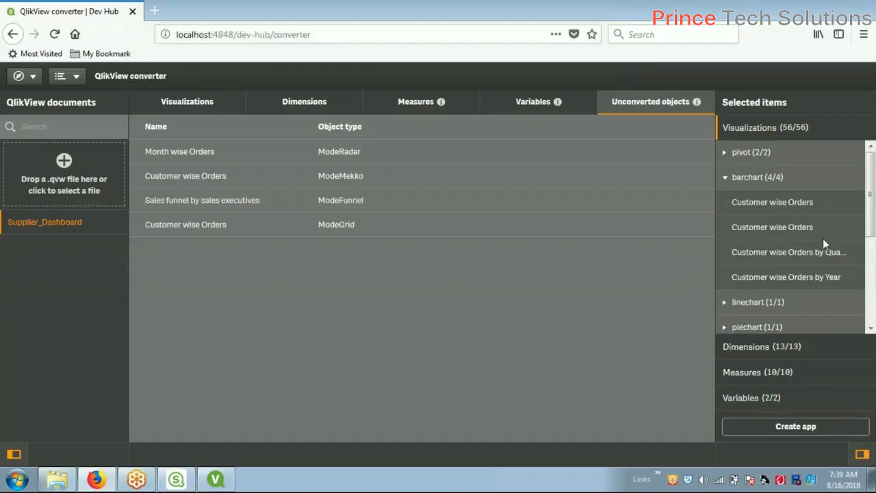
{"action": "left_click_drag", "start_coordinate": [871, 229], "coordinate": [872, 255]}
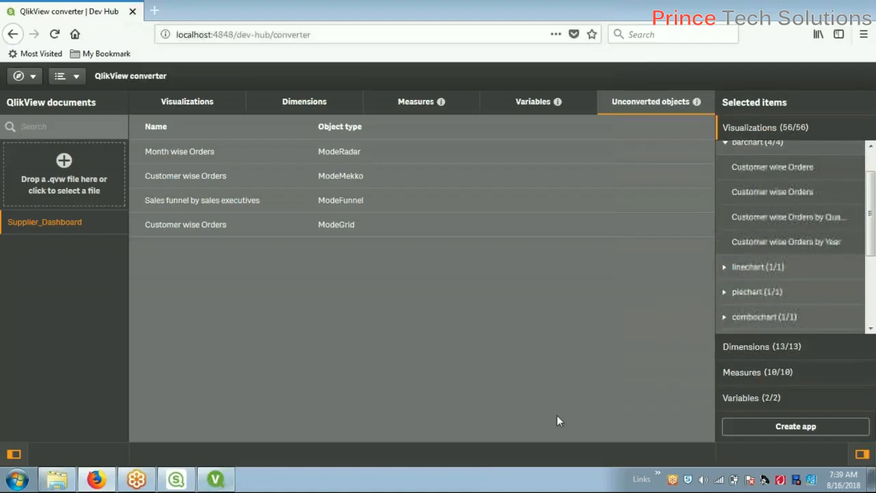
{"action": "left_click", "coordinate": [723, 272]}
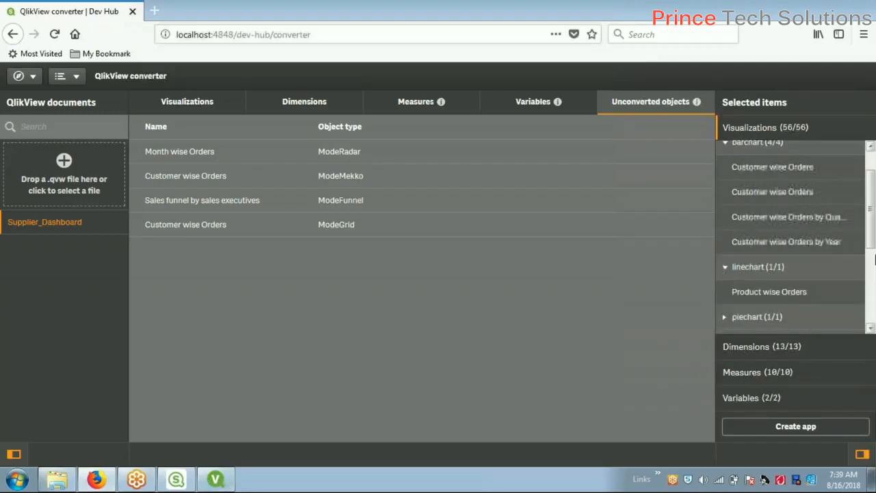
{"action": "left_click", "coordinate": [216, 481]}
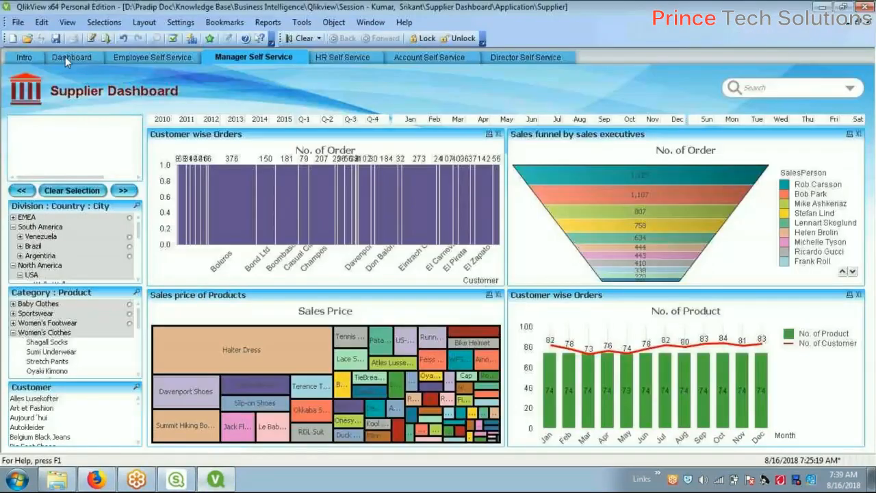
On the Dashboard sheet, cycle through the Product wise Orders, Order Summary and Customer wise Orders views
{"action": "left_click", "coordinate": [68, 57]}
{"action": "left_click", "coordinate": [425, 208]}
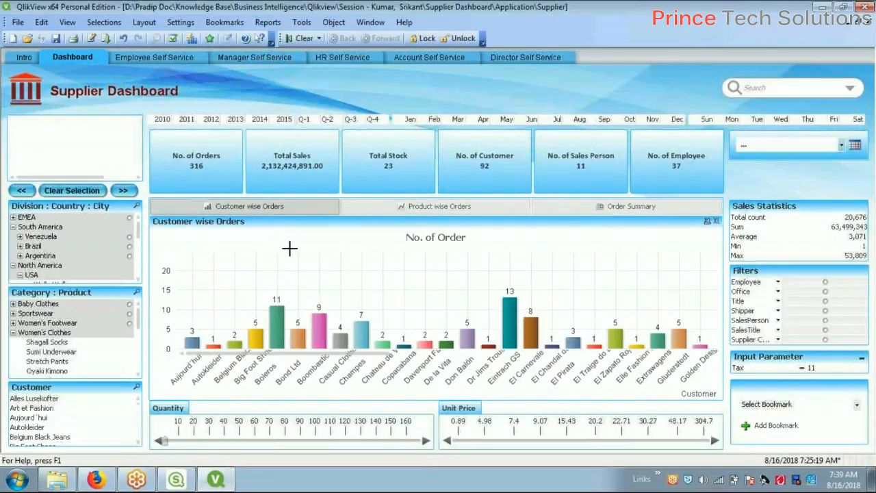
{"action": "left_click", "coordinate": [616, 208]}
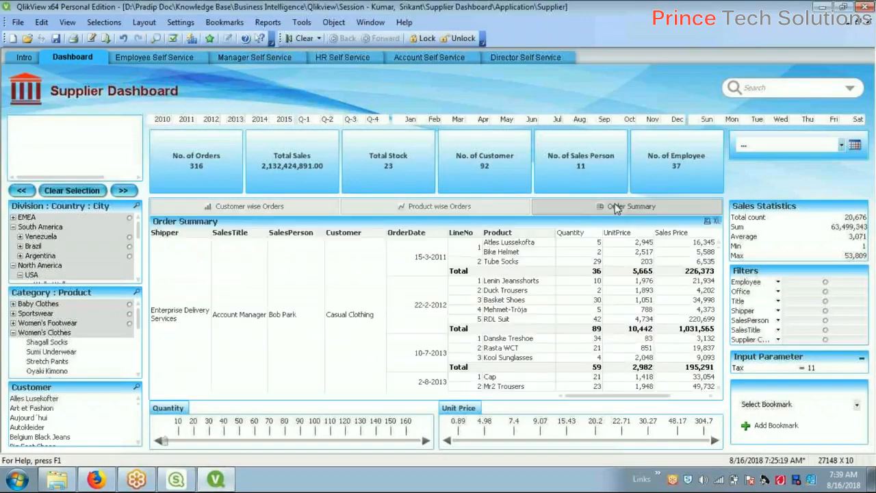
{"action": "left_click", "coordinate": [268, 208]}
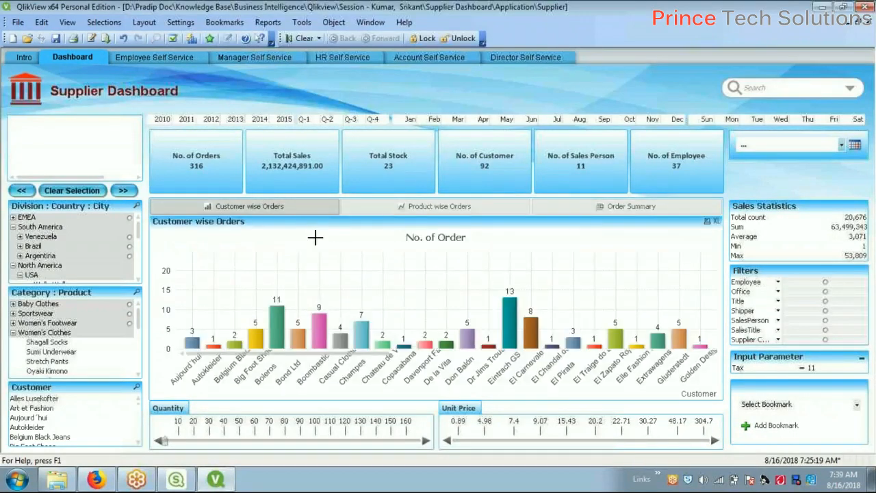
Browse the Employee, Manager, HR and Director Self Service sheets, then return to the converter
{"action": "left_click", "coordinate": [155, 58]}
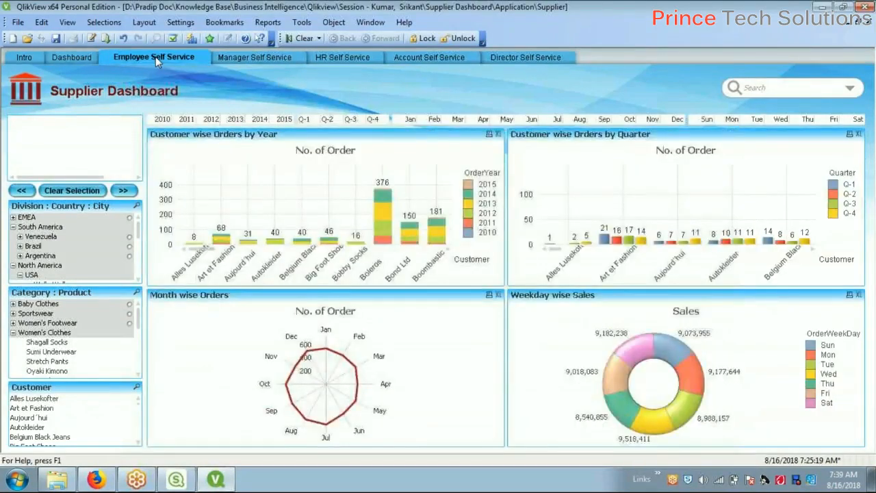
{"action": "left_click", "coordinate": [247, 55]}
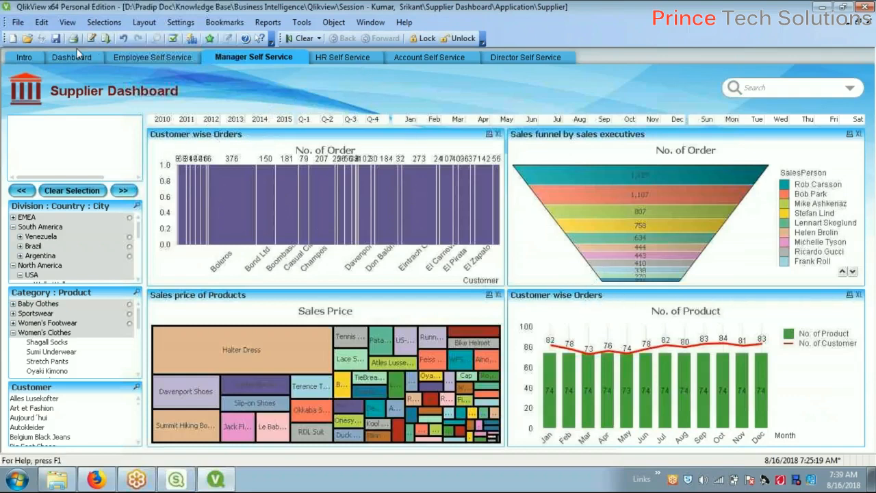
{"action": "left_click", "coordinate": [328, 56]}
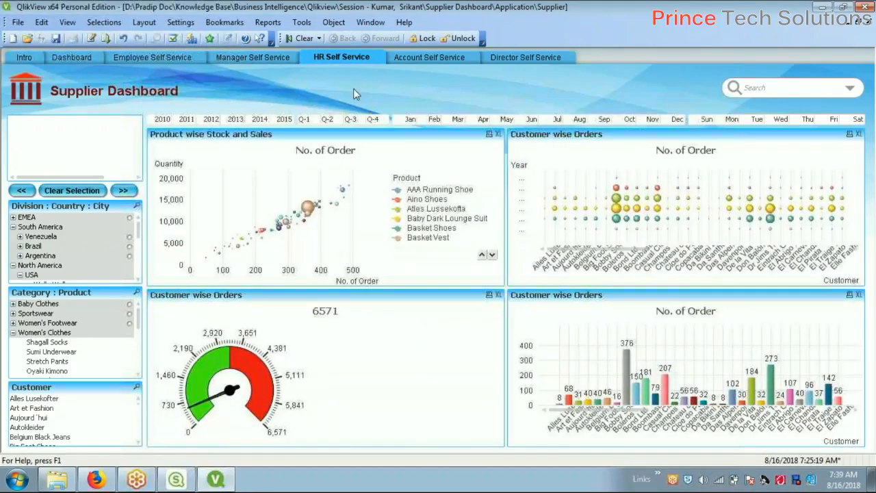
{"action": "left_click", "coordinate": [529, 61]}
{"action": "left_click", "coordinate": [86, 60]}
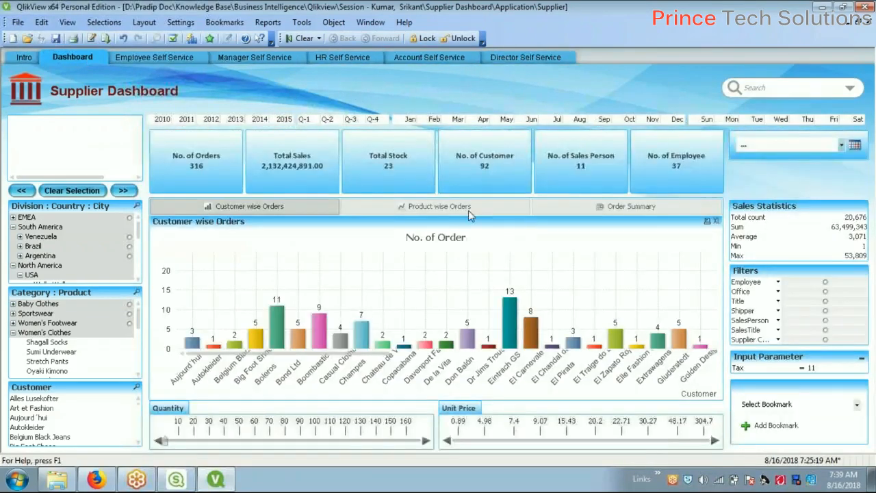
{"action": "left_click", "coordinate": [96, 479]}
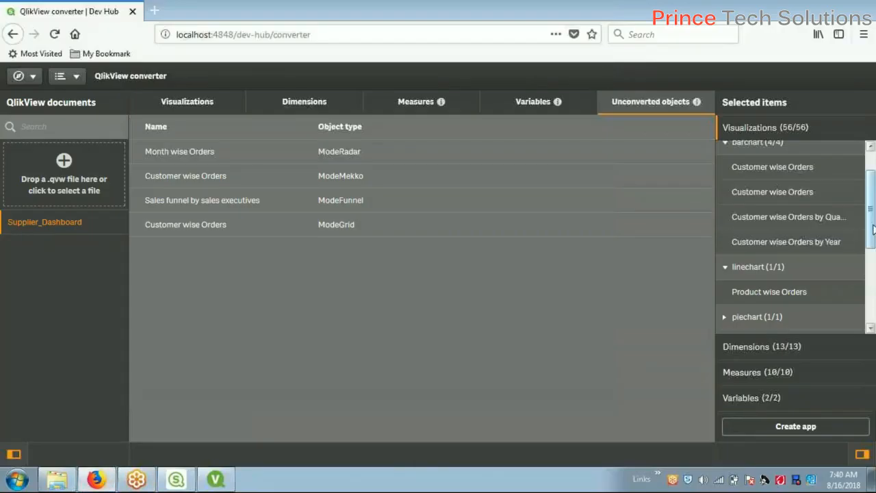
Expand the staged piechart (1/1) group to show Weekday wise Sales, then return to QlikView
{"action": "left_click_drag", "start_coordinate": [872, 231], "coordinate": [871, 219]}
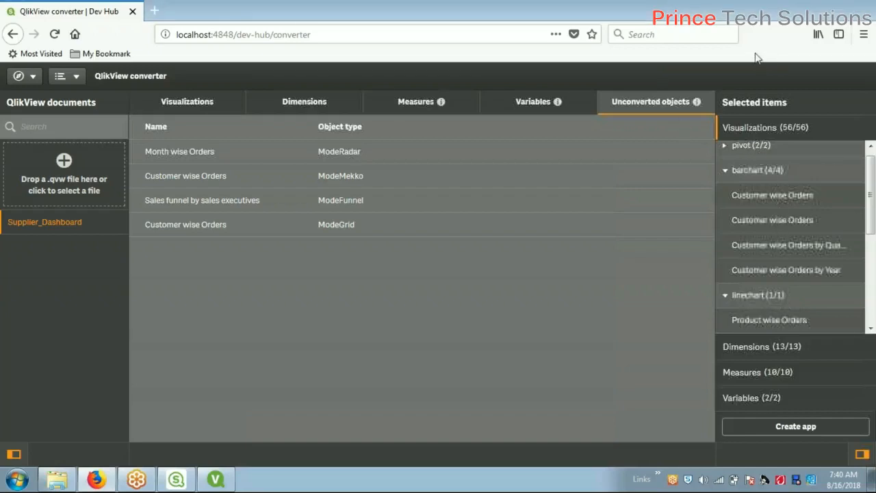
{"action": "left_click_drag", "start_coordinate": [868, 197], "coordinate": [871, 260]}
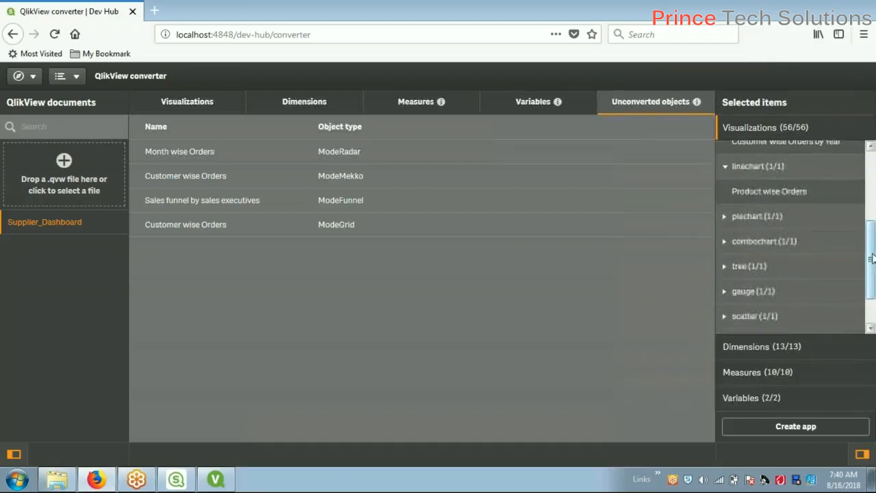
{"action": "mouse_move", "coordinate": [217, 484]}
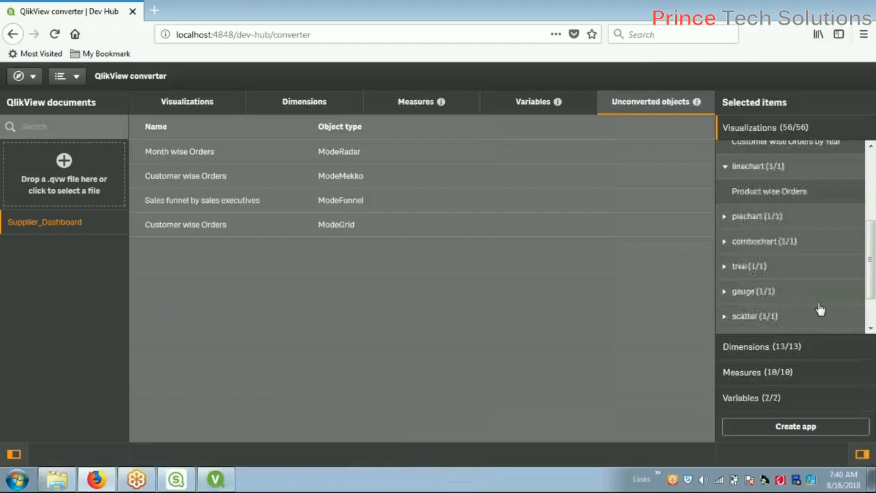
{"action": "left_click", "coordinate": [725, 217]}
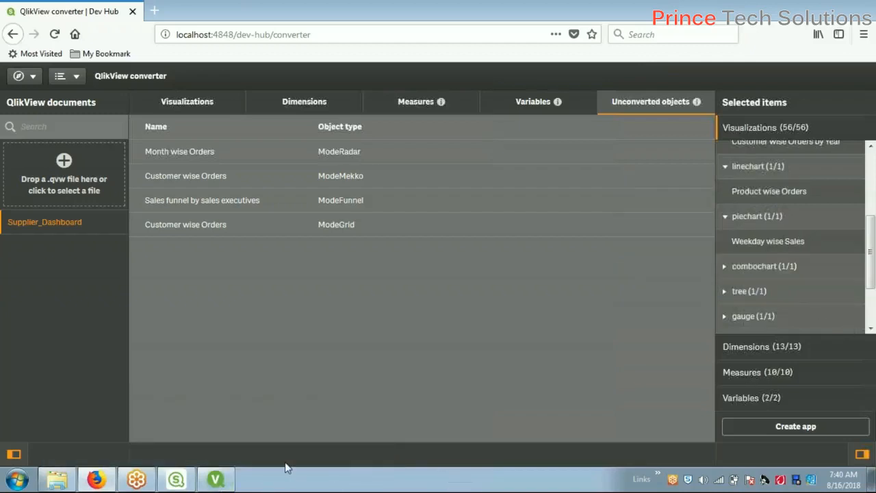
{"action": "left_click", "coordinate": [215, 479]}
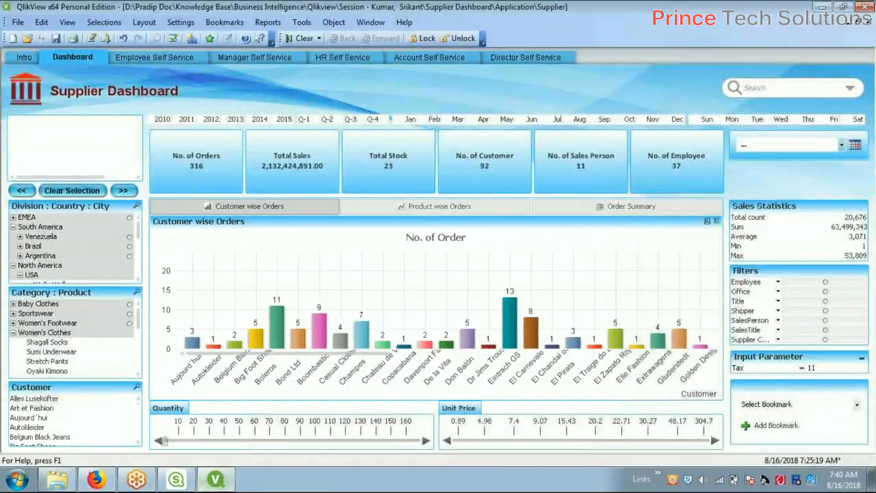
Open the Employee Self Service sheet, then expand the staged combochart group showing Customer wise Orders
{"action": "left_click", "coordinate": [171, 61]}
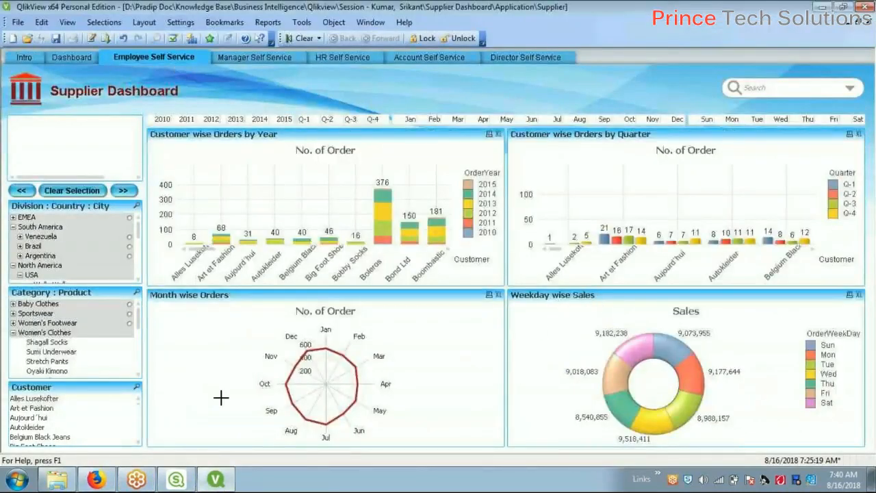
{"action": "left_click", "coordinate": [96, 479]}
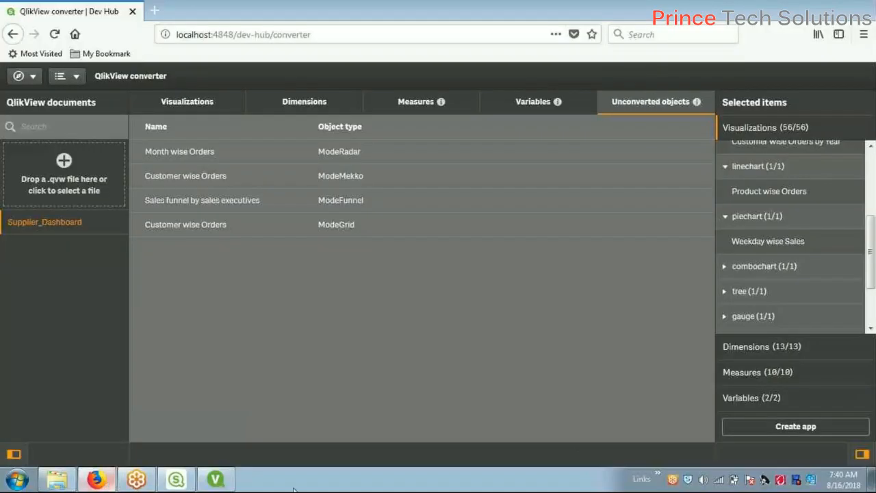
{"action": "left_click", "coordinate": [733, 271]}
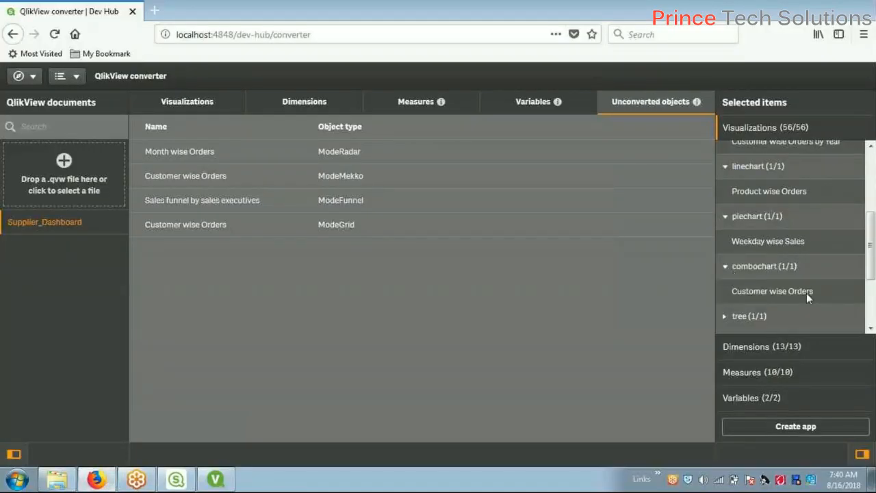
Open the Manager Self Service sheet in QlikView and return to the converter
{"action": "left_click", "coordinate": [216, 479]}
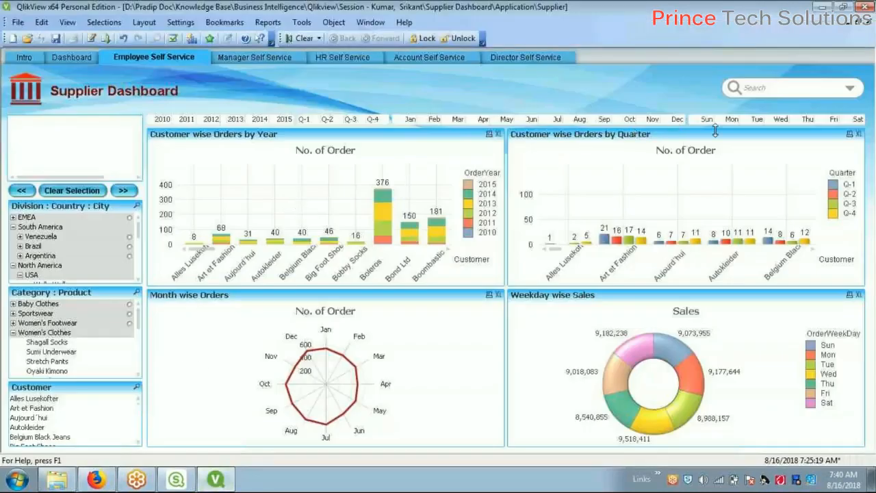
{"action": "left_click", "coordinate": [241, 59]}
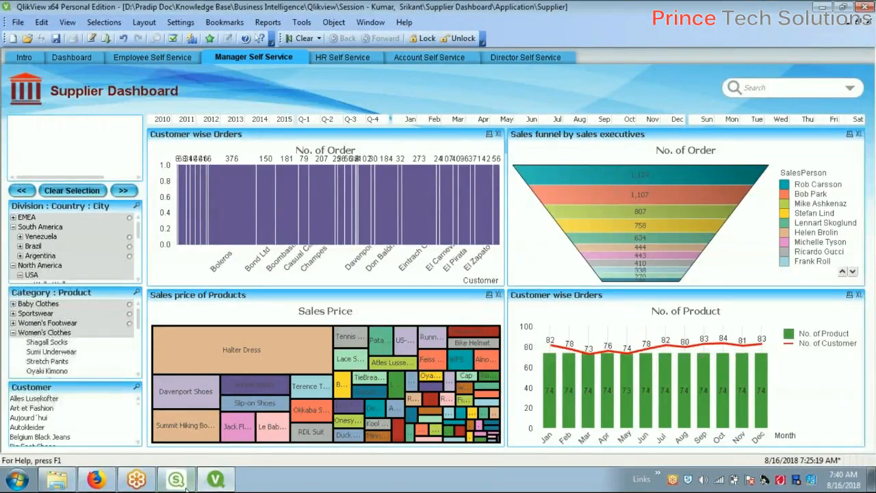
{"action": "left_click", "coordinate": [96, 480]}
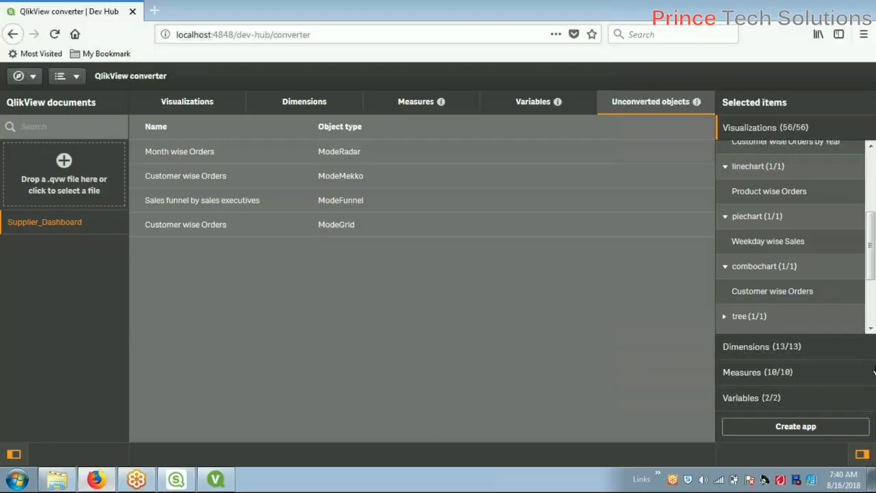
Expand the staged tree (1/1) group to show Sales price of Products, then return to QlikView
{"action": "scroll", "coordinate": [871, 294], "scroll_direction": "down", "scroll_amount": 2}
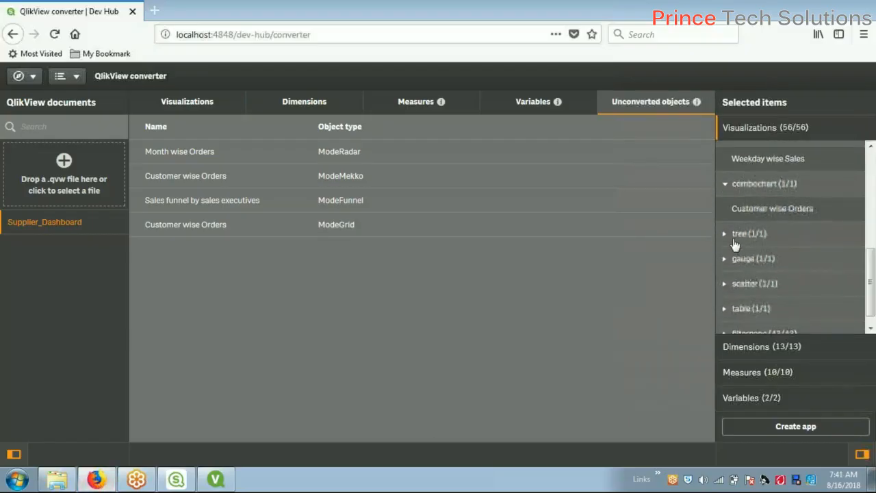
{"action": "left_click", "coordinate": [731, 236]}
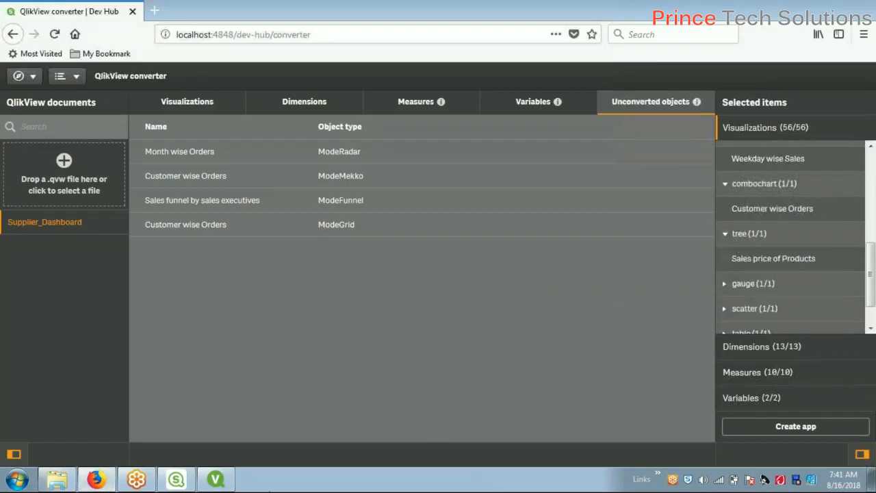
{"action": "left_click", "coordinate": [216, 479]}
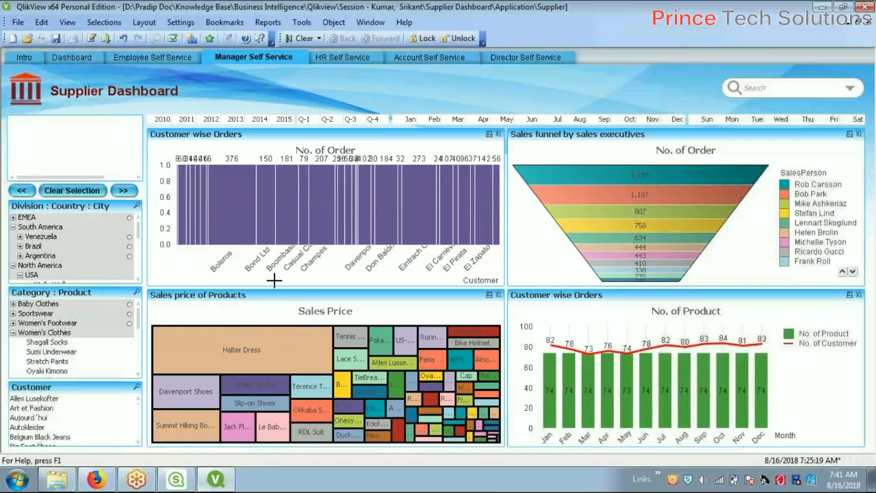
{"action": "right_click", "coordinate": [258, 298]}
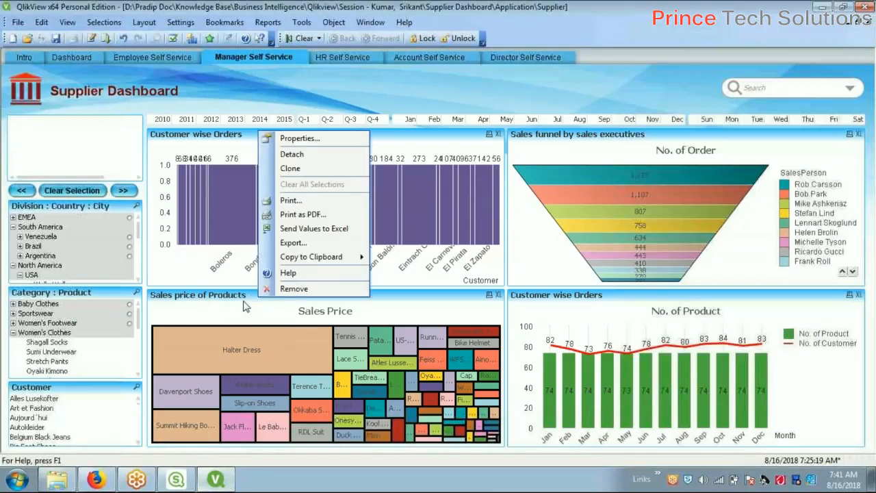
{"action": "left_click", "coordinate": [248, 302]}
{"action": "right_click", "coordinate": [248, 300]}
{"action": "left_click", "coordinate": [289, 140]}
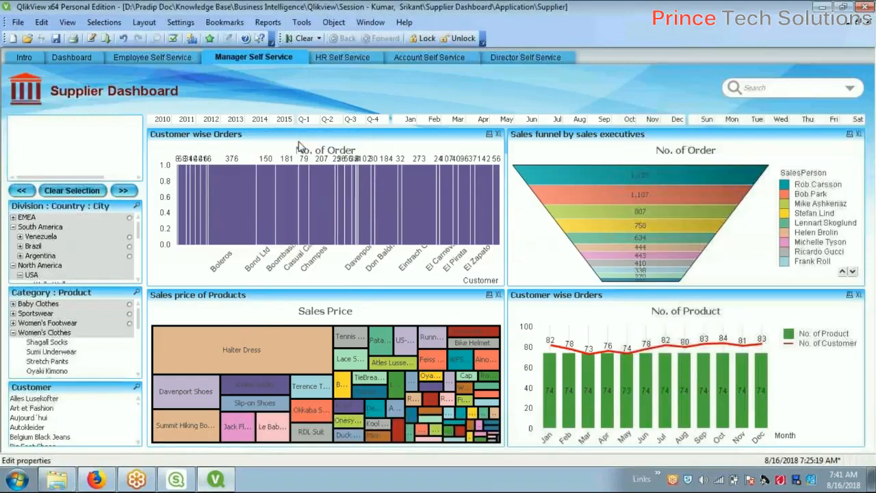
{"action": "left_click", "coordinate": [252, 78]}
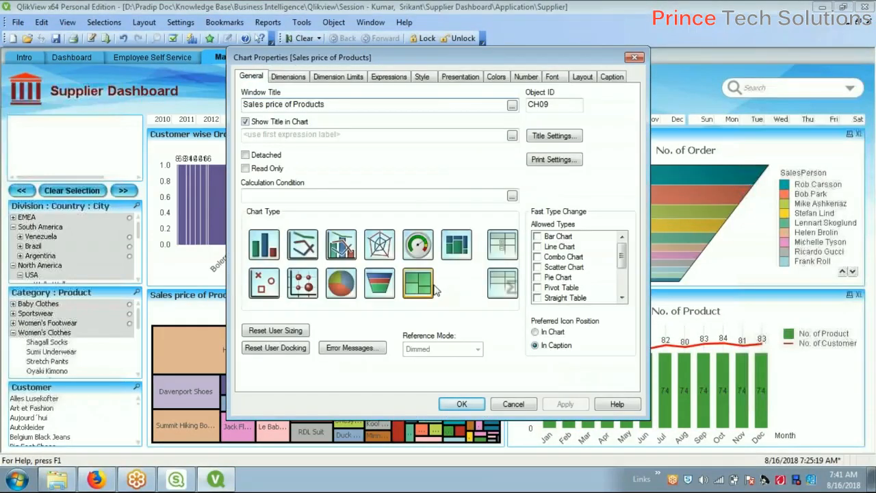
{"action": "left_click", "coordinate": [514, 404]}
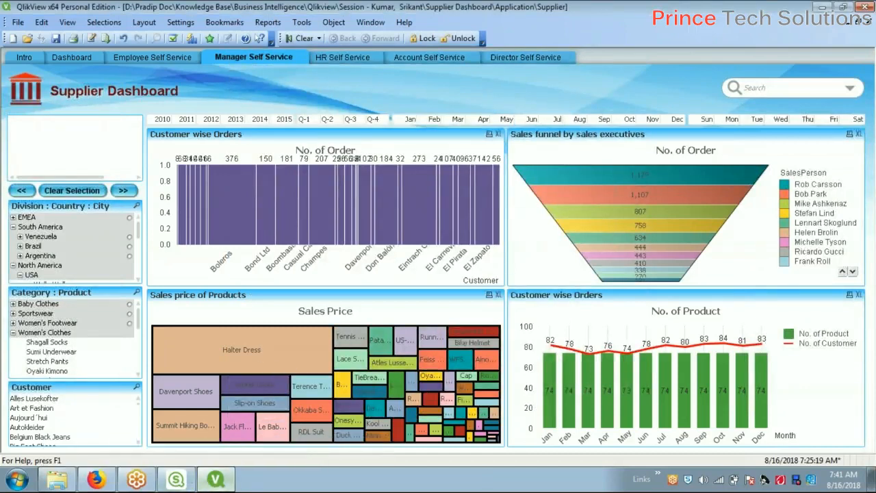
Expand the staged gauge group, then view the Employee and HR Self Service sheets in QlikView
{"action": "left_click", "coordinate": [96, 479]}
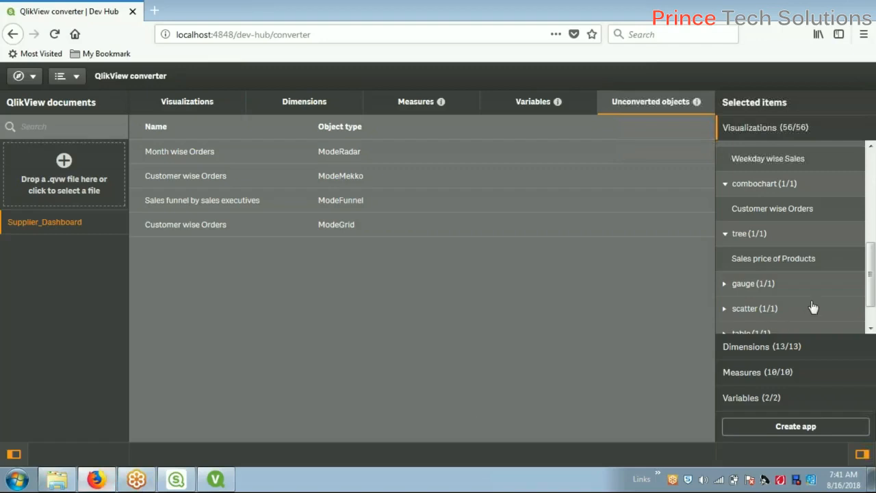
{"action": "left_click", "coordinate": [725, 286]}
{"action": "scroll", "coordinate": [794, 274], "scroll_direction": "down", "scroll_amount": 2}
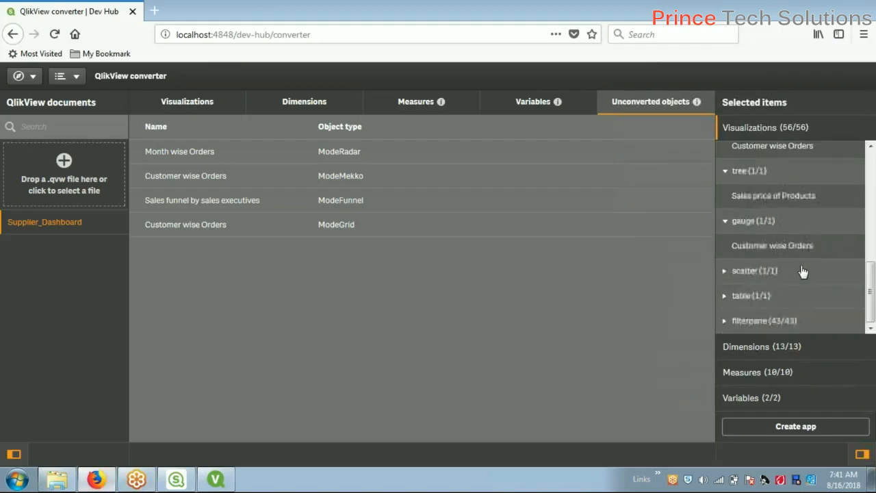
{"action": "left_click", "coordinate": [216, 479]}
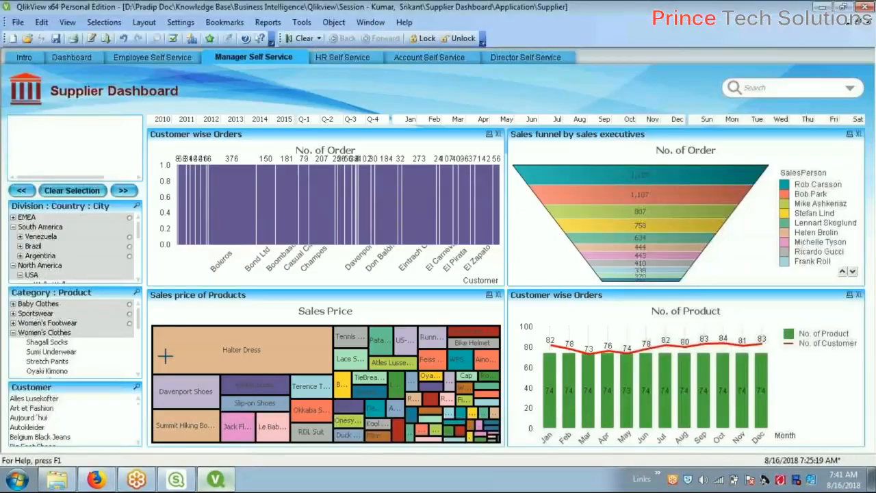
{"action": "left_click", "coordinate": [155, 57]}
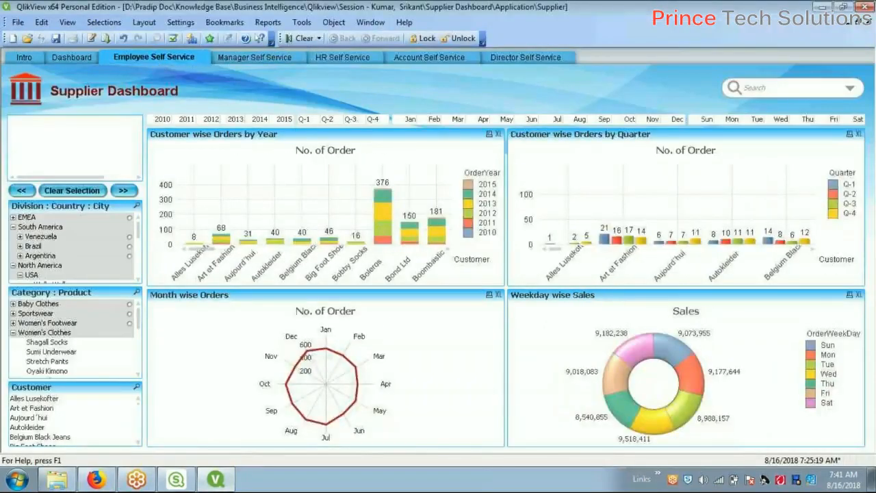
{"action": "left_click", "coordinate": [340, 55]}
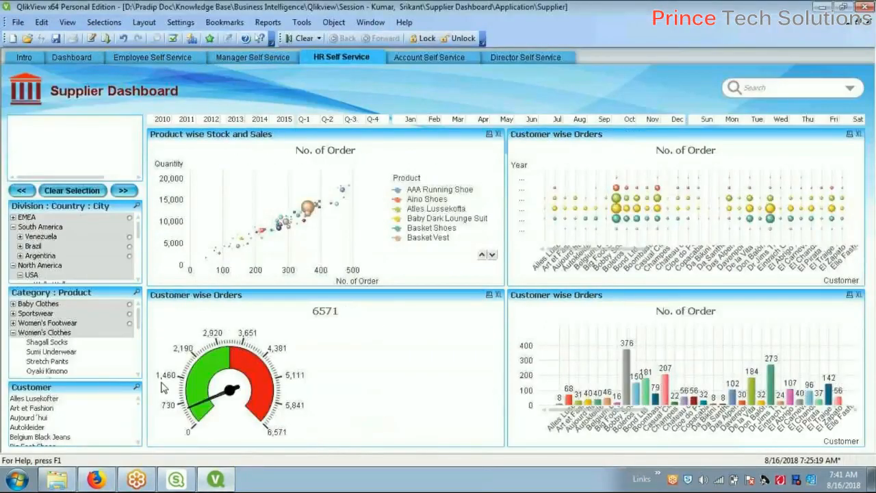
Expand the staged scatter group and the table group showing Sales Summary
{"action": "left_click", "coordinate": [96, 480]}
{"action": "left_click", "coordinate": [725, 270]}
{"action": "scroll", "coordinate": [821, 278], "scroll_direction": "down", "scroll_amount": 1}
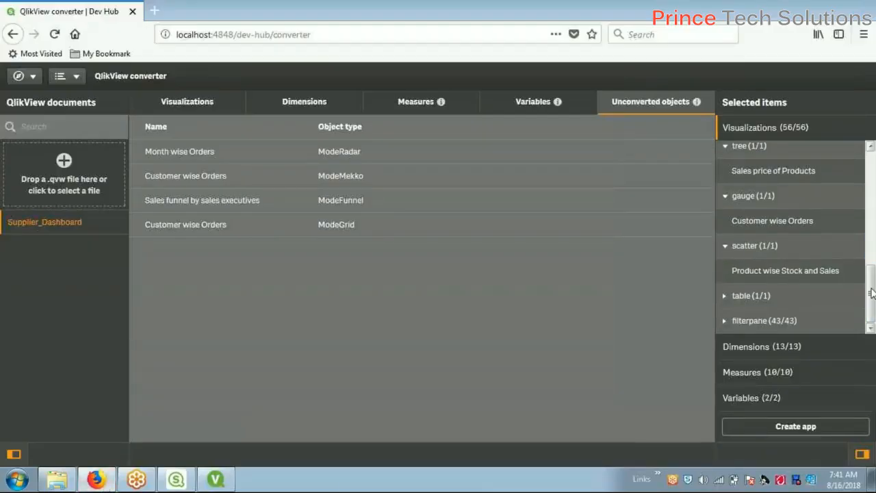
{"action": "left_click", "coordinate": [724, 295]}
{"action": "scroll", "coordinate": [787, 287], "scroll_direction": "down", "scroll_amount": 1}
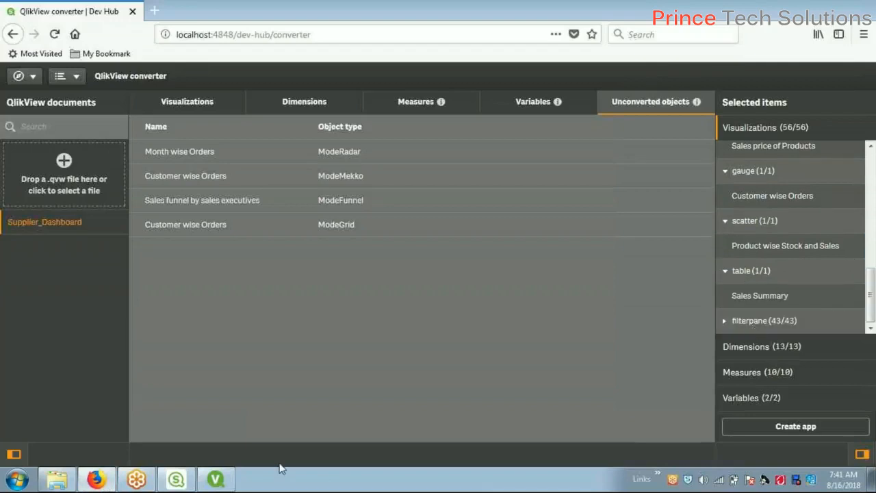
Show the Order Summary table on QlikView's Dashboard sheet, with the dashboard in front
{"action": "left_click", "coordinate": [216, 479]}
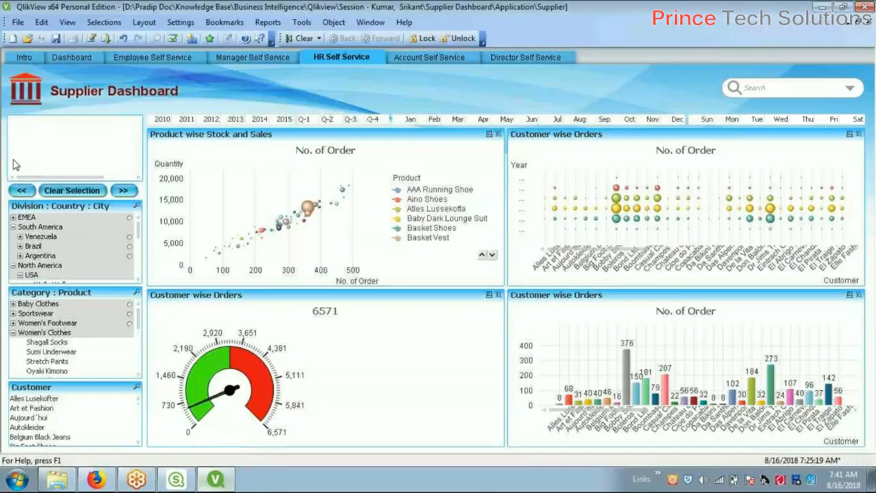
{"action": "left_click", "coordinate": [72, 58]}
{"action": "left_click", "coordinate": [438, 206]}
{"action": "left_click", "coordinate": [627, 206]}
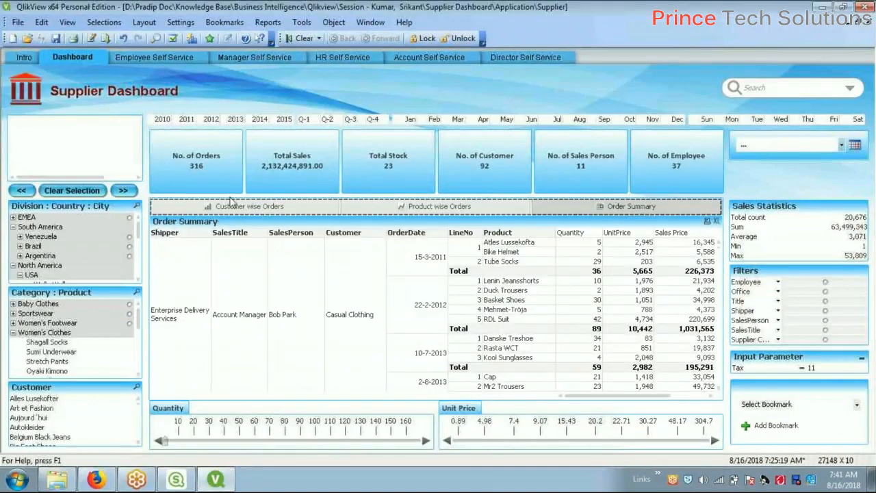
{"action": "left_click", "coordinate": [215, 478]}
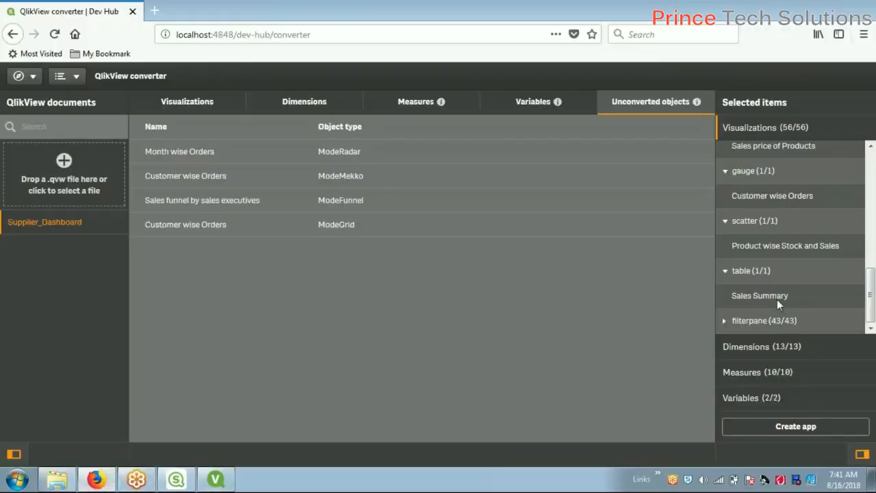
{"action": "left_click", "coordinate": [101, 479]}
{"action": "left_click", "coordinate": [96, 479]}
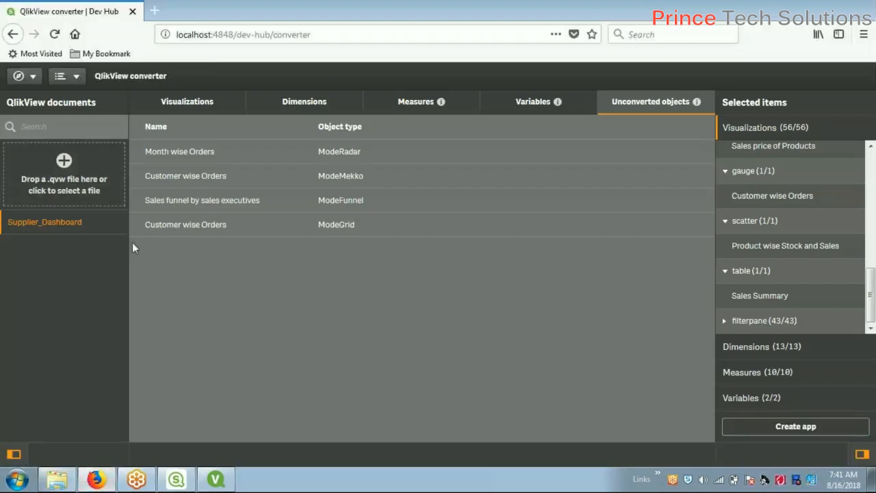
{"action": "left_click", "coordinate": [216, 479]}
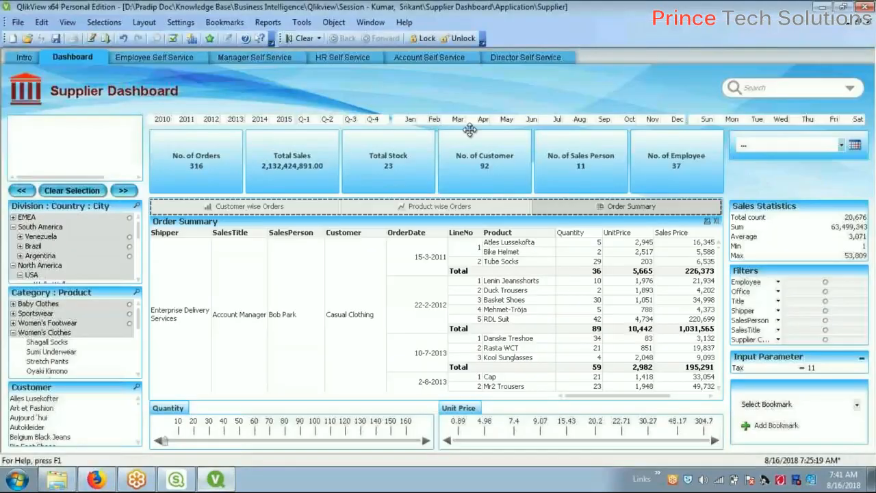
Open the Account Self Service sheet and scroll through its Order Summary and Sales Summary tables
{"action": "left_click", "coordinate": [539, 58]}
{"action": "left_click", "coordinate": [444, 60]}
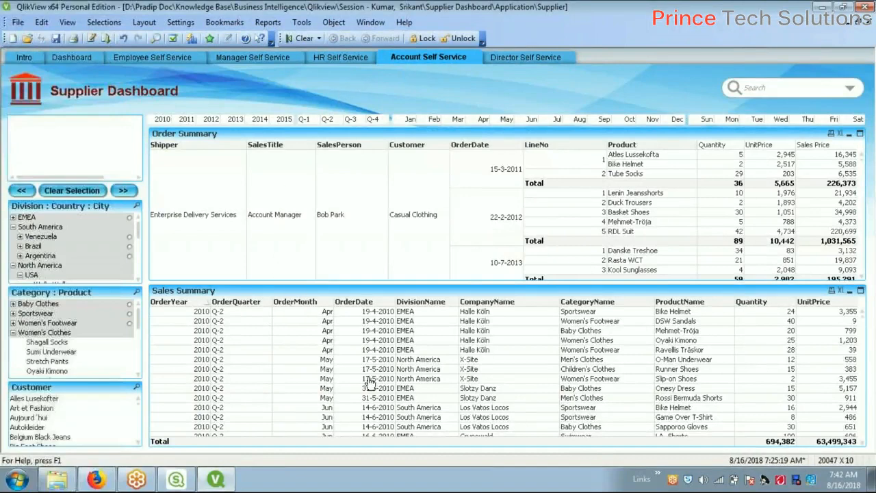
{"action": "scroll", "coordinate": [664, 359], "scroll_direction": "down", "scroll_amount": 2}
{"action": "scroll", "coordinate": [664, 359], "scroll_direction": "down", "scroll_amount": 3}
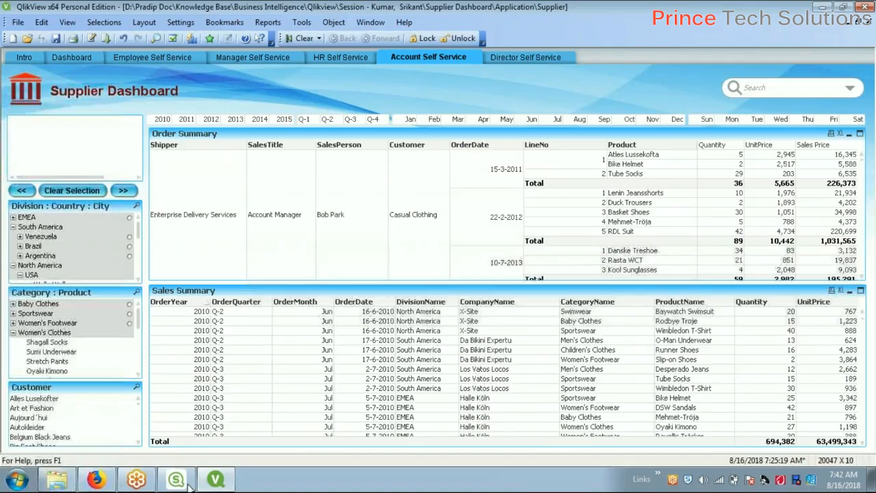
{"action": "left_click", "coordinate": [96, 481]}
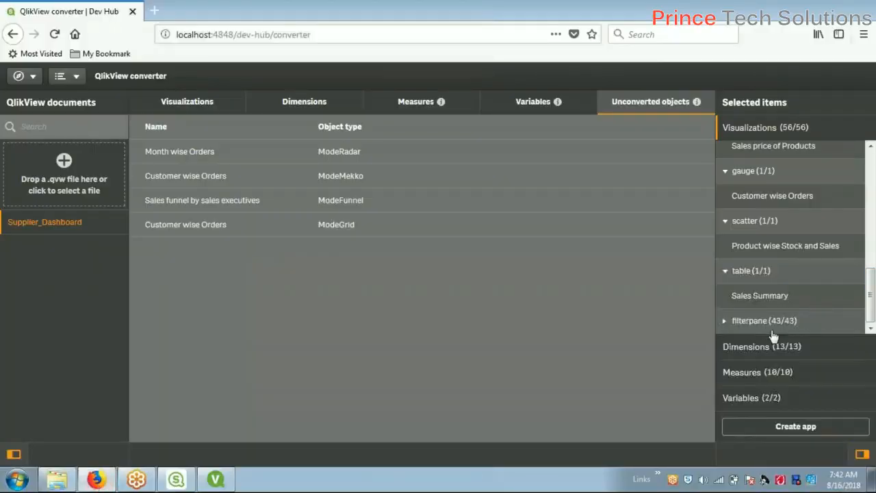
{"action": "left_click", "coordinate": [724, 322]}
{"action": "scroll", "coordinate": [787, 322], "scroll_direction": "down", "scroll_amount": 5}
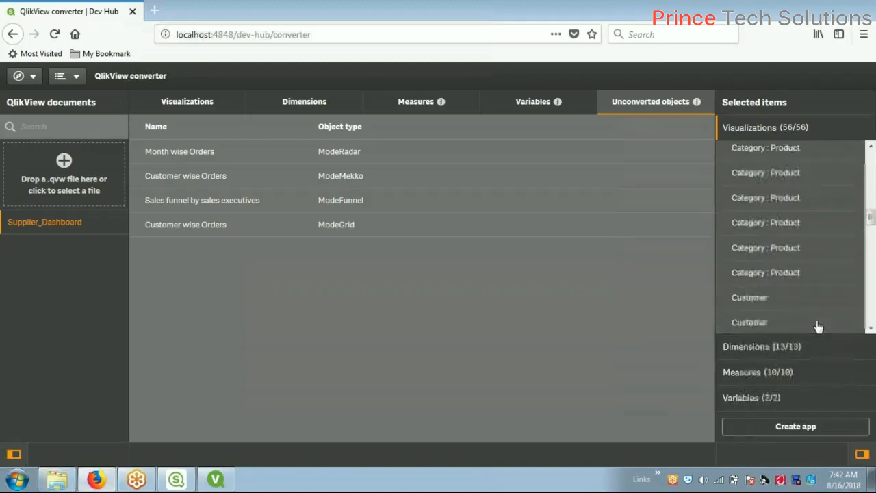
{"action": "scroll", "coordinate": [806, 289], "scroll_direction": "down", "scroll_amount": 10}
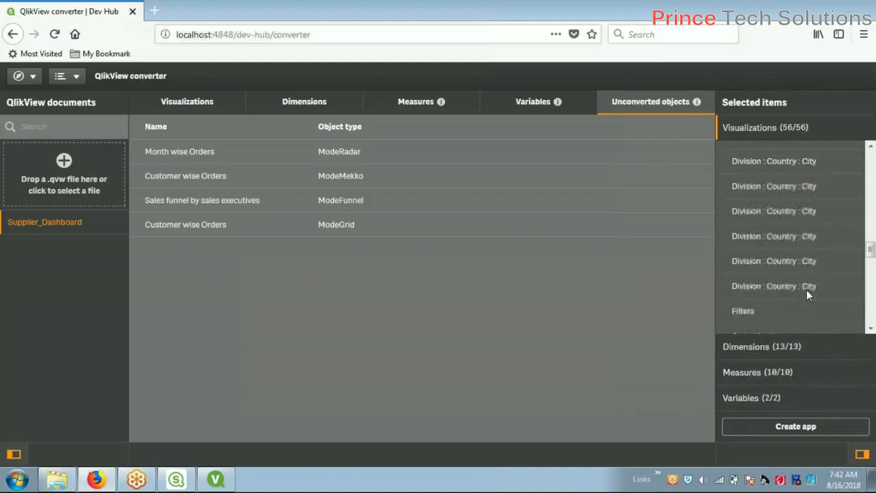
{"action": "scroll", "coordinate": [807, 290], "scroll_direction": "down", "scroll_amount": 2}
{"action": "scroll", "coordinate": [807, 289], "scroll_direction": "up", "scroll_amount": 3}
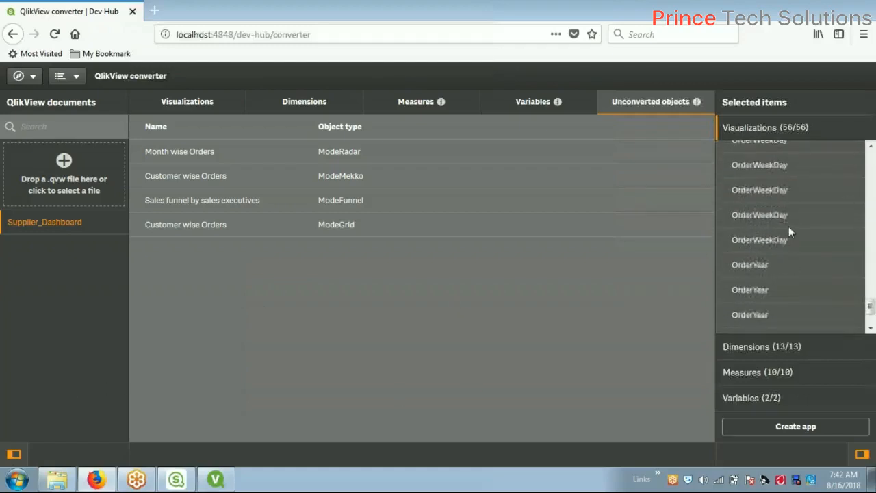
{"action": "scroll", "coordinate": [790, 263], "scroll_direction": "down", "scroll_amount": 2}
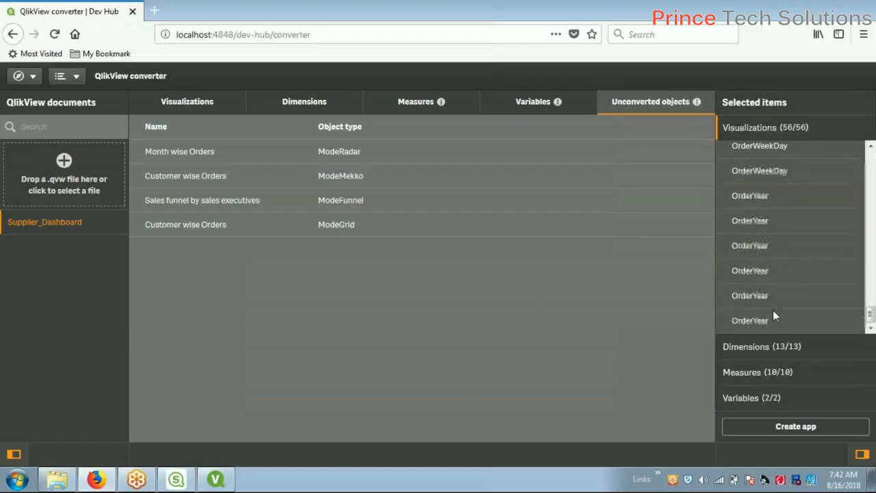
{"action": "left_click", "coordinate": [217, 479]}
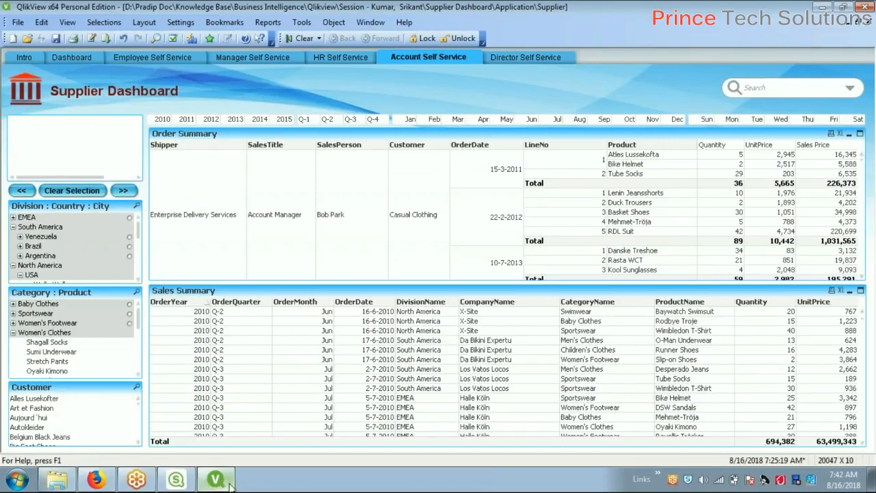
{"action": "mouse_move", "coordinate": [99, 481]}
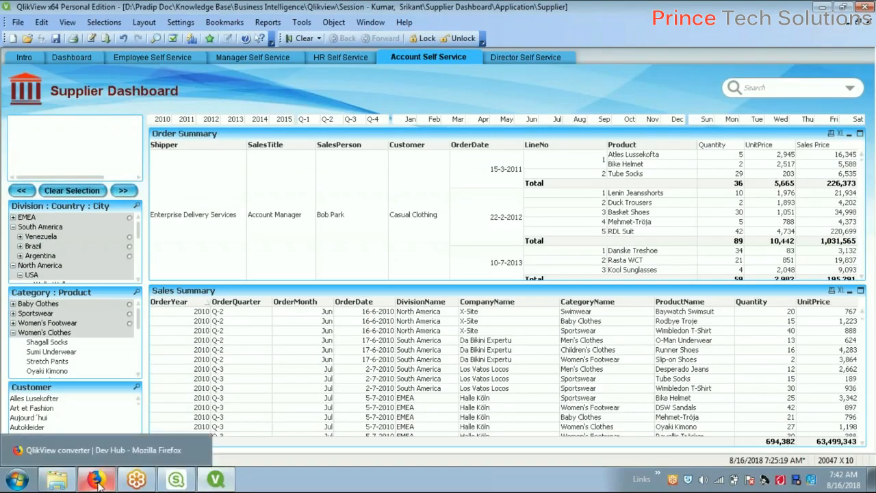
{"action": "left_click", "coordinate": [97, 480]}
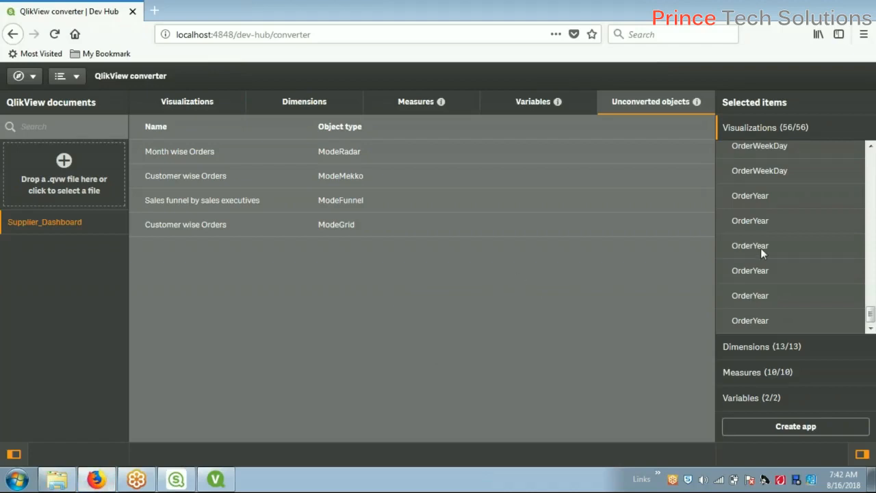
{"action": "left_click_drag", "start_coordinate": [870, 313], "coordinate": [870, 155]}
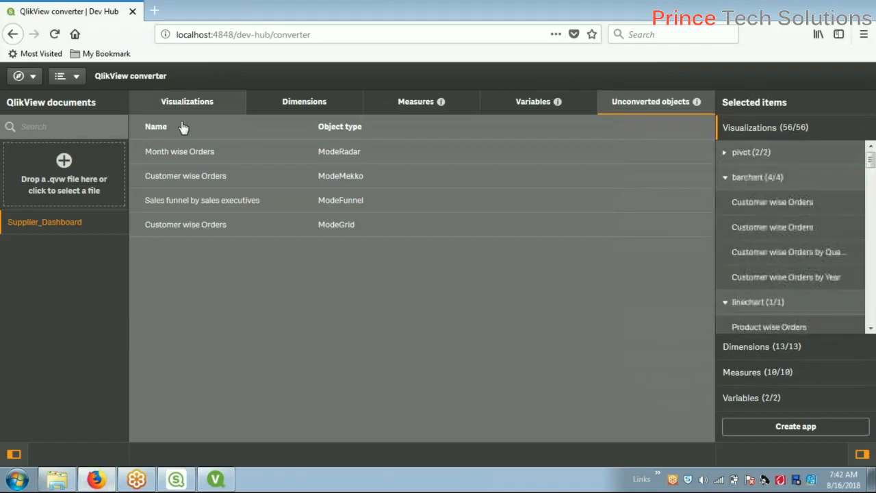
{"action": "left_click", "coordinate": [203, 111]}
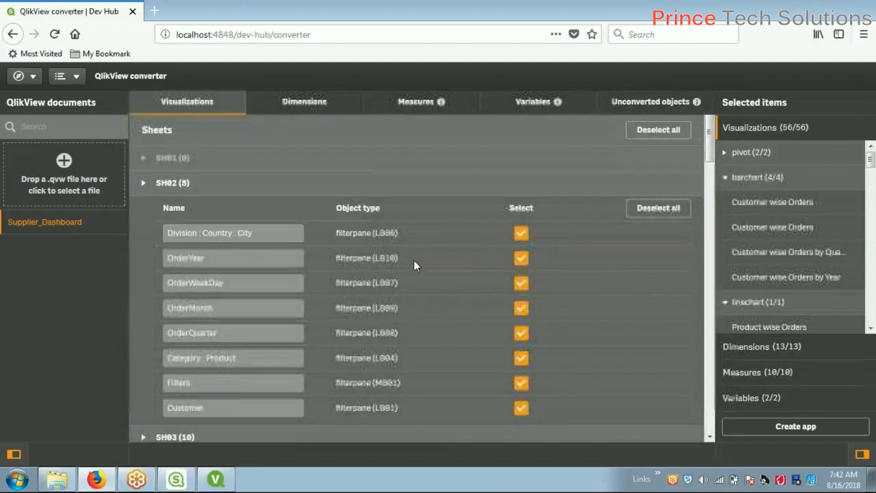
{"action": "scroll", "coordinate": [272, 270], "scroll_direction": "down", "scroll_amount": 2}
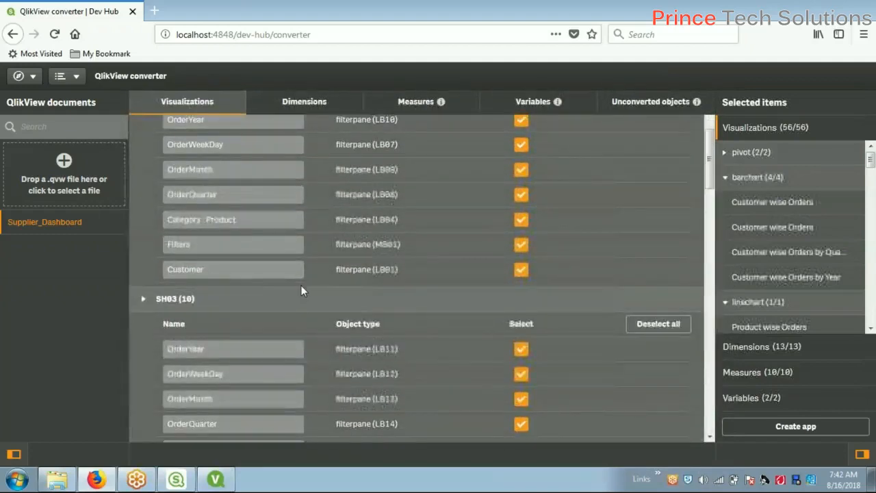
{"action": "scroll", "coordinate": [301, 286], "scroll_direction": "up", "scroll_amount": 2}
{"action": "scroll", "coordinate": [301, 285], "scroll_direction": "down", "scroll_amount": 2}
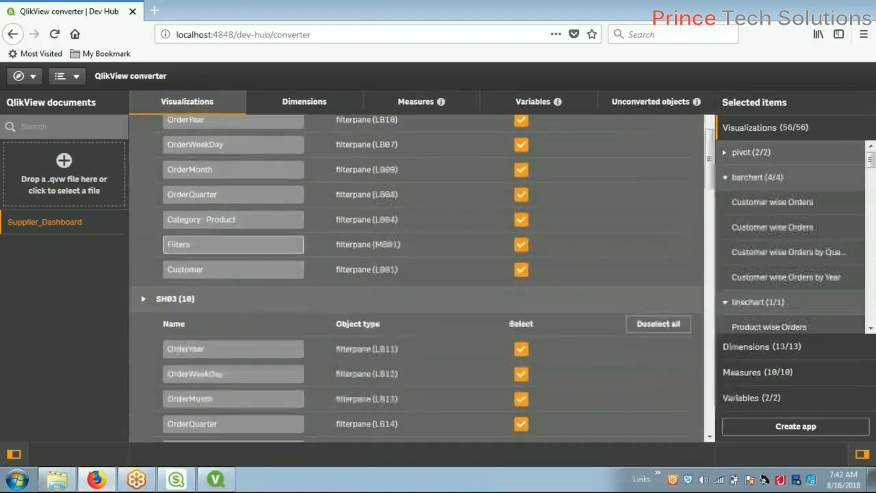
{"action": "scroll", "coordinate": [562, 338], "scroll_direction": "down", "scroll_amount": 2}
{"action": "scroll", "coordinate": [577, 334], "scroll_direction": "down", "scroll_amount": 1}
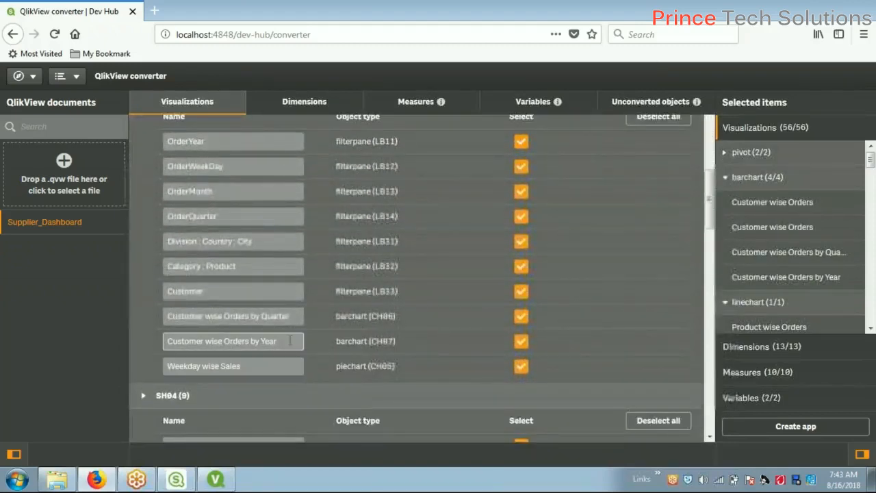
{"action": "scroll", "coordinate": [291, 340], "scroll_direction": "up", "scroll_amount": 1}
{"action": "scroll", "coordinate": [290, 341], "scroll_direction": "down", "scroll_amount": 1}
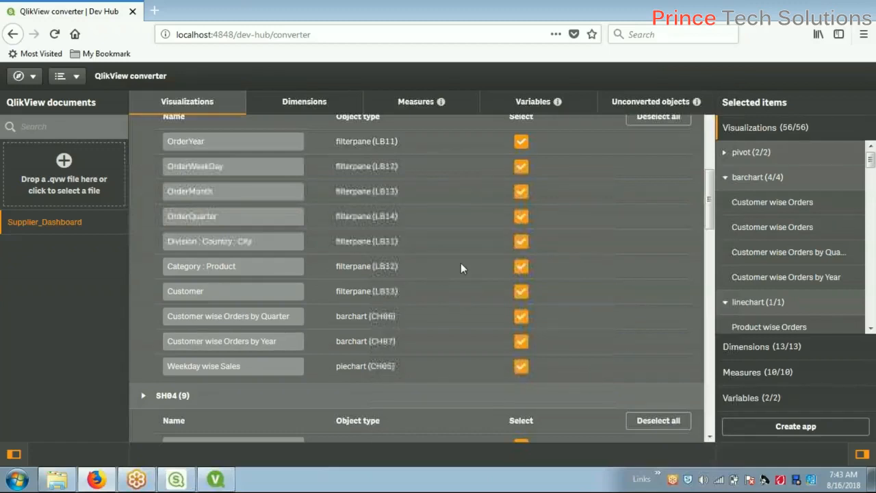
{"action": "scroll", "coordinate": [542, 342], "scroll_direction": "down", "scroll_amount": 1}
{"action": "scroll", "coordinate": [534, 366], "scroll_direction": "down", "scroll_amount": 4}
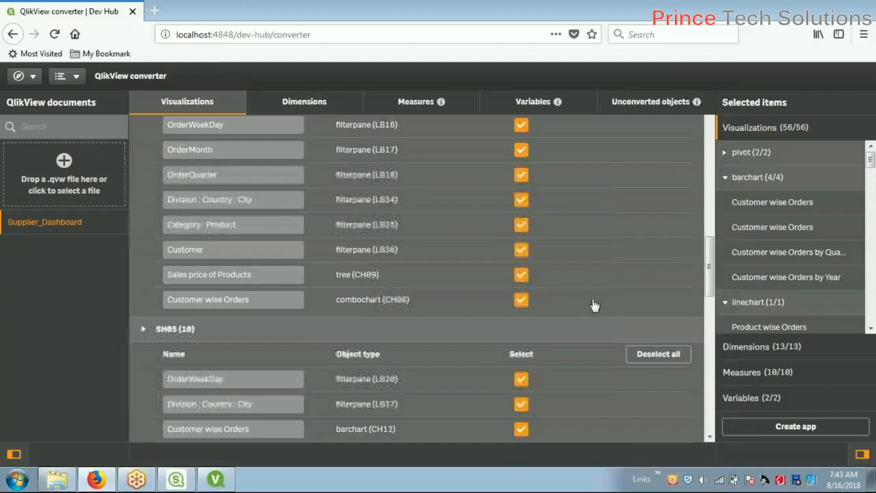
{"action": "left_click_drag", "start_coordinate": [714, 252], "coordinate": [712, 130]}
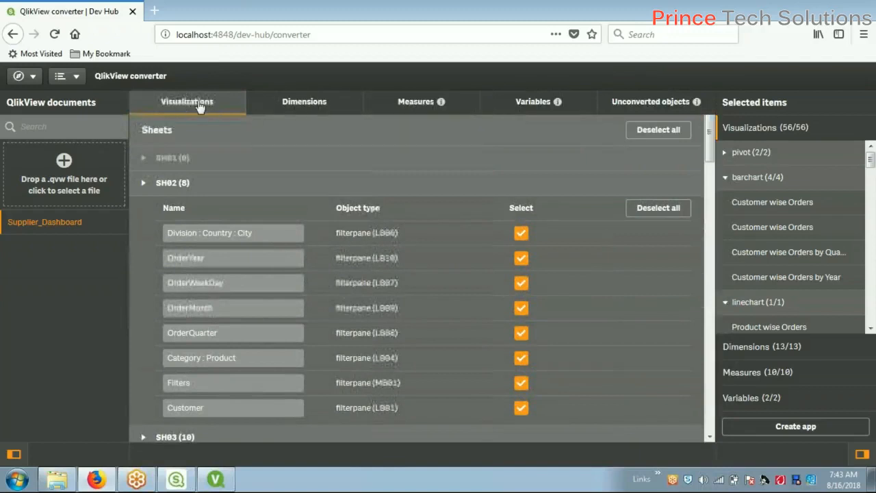
{"action": "left_click", "coordinate": [670, 112]}
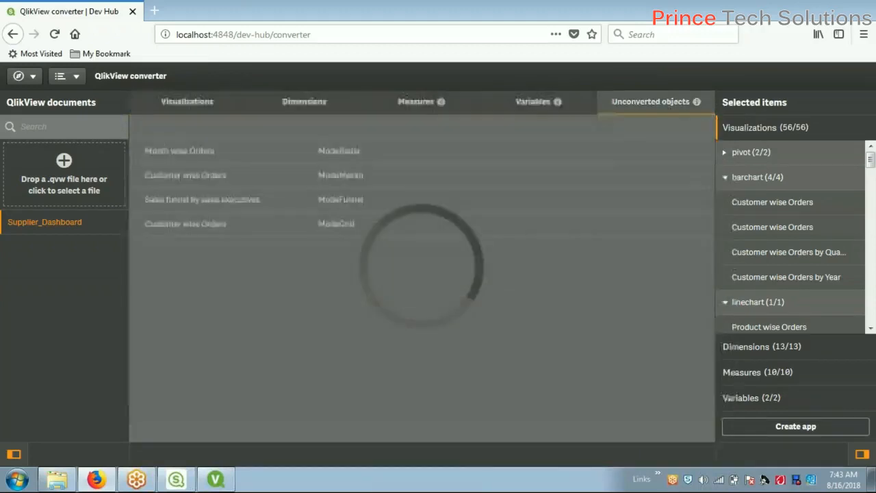
Collapse the pivot, barchart, linechart, piechart, combochart and tree groups
{"action": "left_click", "coordinate": [726, 178]}
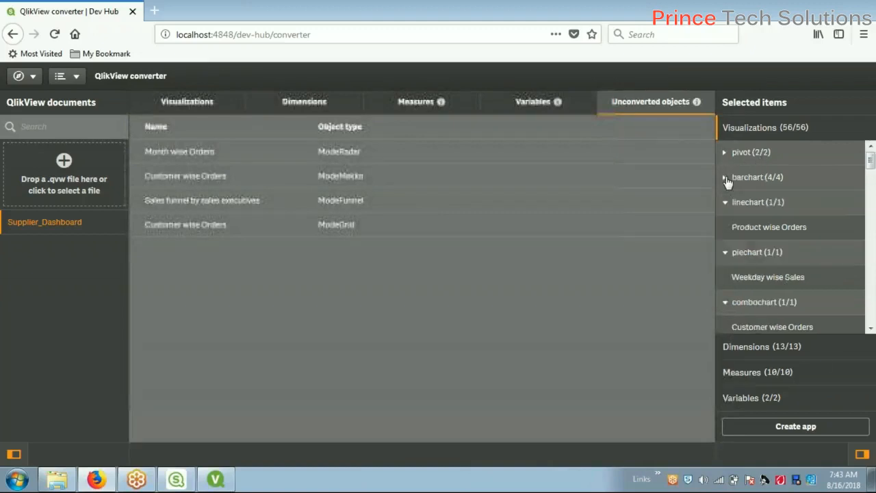
{"action": "left_click", "coordinate": [726, 179]}
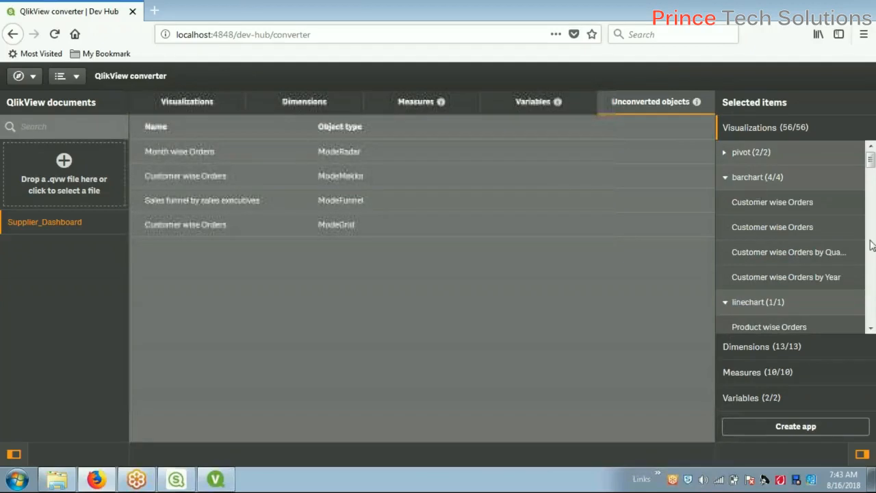
{"action": "left_click", "coordinate": [726, 153]}
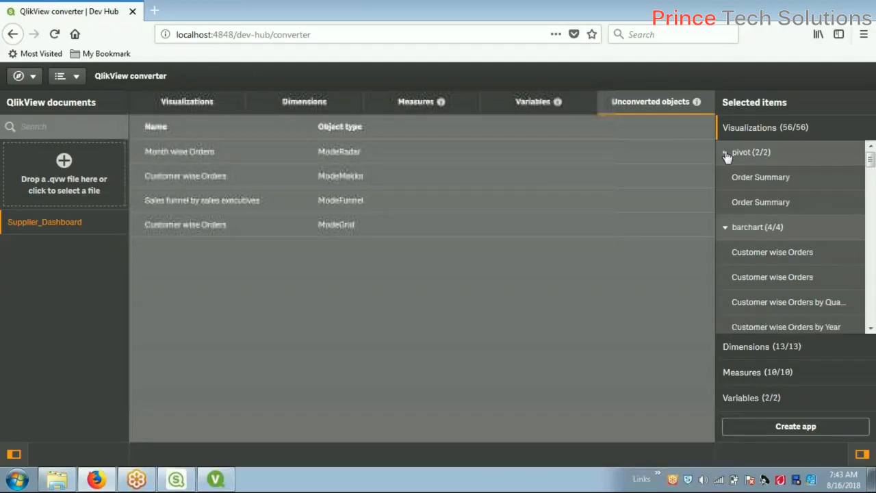
{"action": "left_click", "coordinate": [727, 154]}
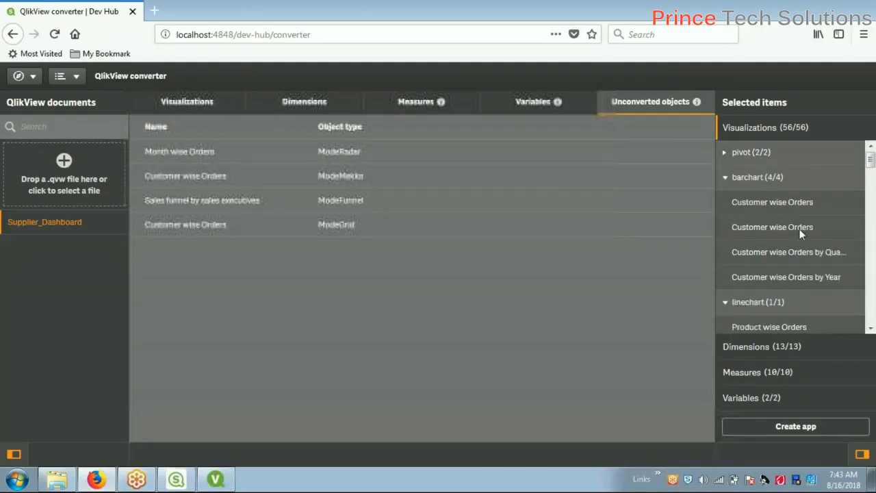
{"action": "left_click", "coordinate": [726, 179]}
{"action": "left_click", "coordinate": [726, 204]}
{"action": "left_click", "coordinate": [726, 228]}
{"action": "left_click", "coordinate": [726, 253]}
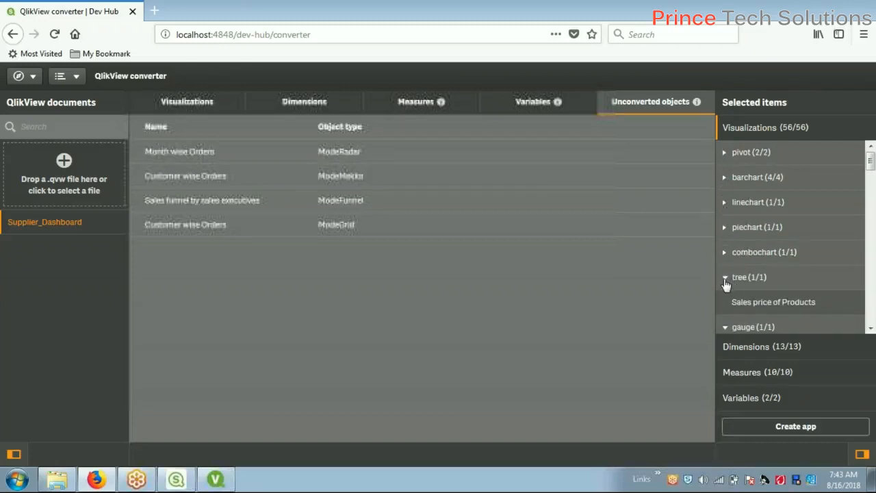
{"action": "left_click", "coordinate": [726, 278]}
Collapse the remaining gauge, scatter, table and filterpane (43/43) groups
{"action": "scroll", "coordinate": [727, 294], "scroll_direction": "down", "scroll_amount": 2}
{"action": "left_click", "coordinate": [726, 235]}
{"action": "left_click", "coordinate": [726, 259]}
{"action": "left_click", "coordinate": [725, 282]}
{"action": "scroll", "coordinate": [729, 206], "scroll_direction": "down", "scroll_amount": 3}
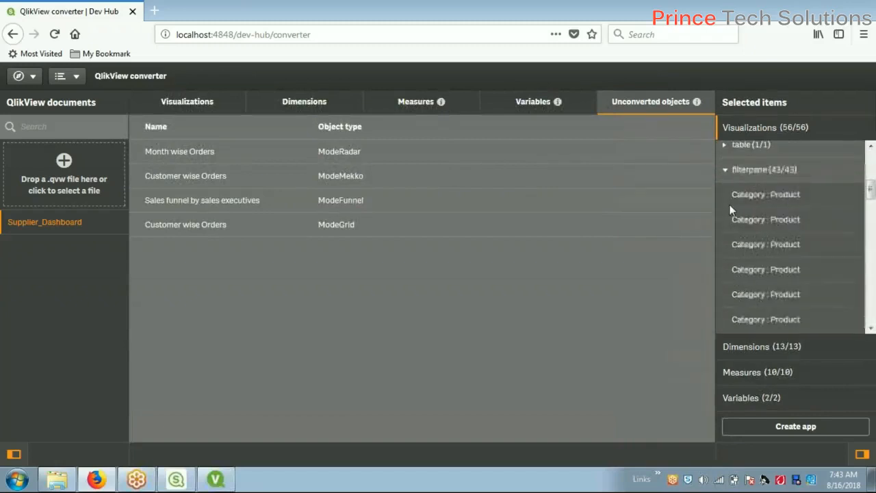
{"action": "left_click", "coordinate": [725, 171]}
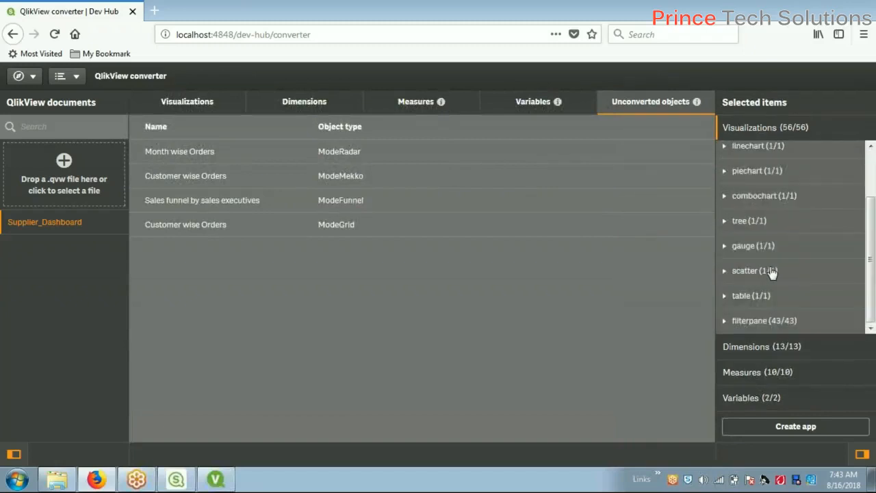
{"action": "scroll", "coordinate": [802, 255], "scroll_direction": "up", "scroll_amount": 2}
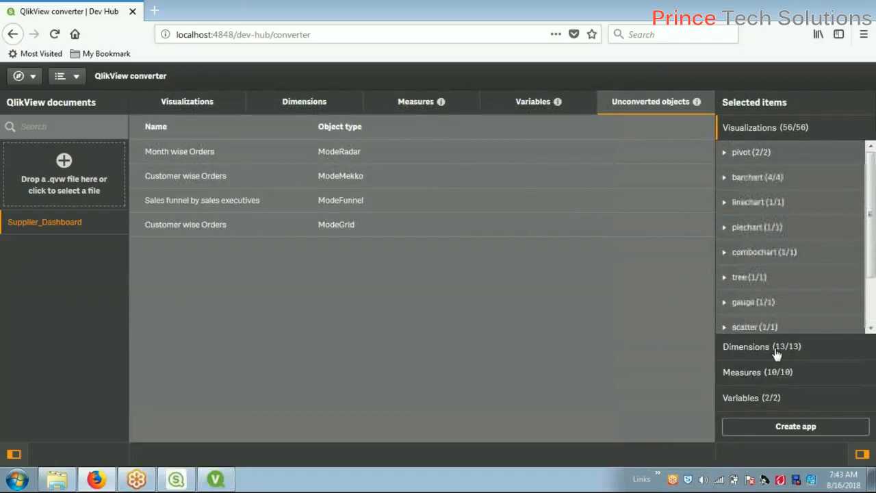
List the staged Dimensions (13/13) and Measures (10/10), ending on Variables vShippingCharge and vTax
{"action": "left_click", "coordinate": [725, 353]}
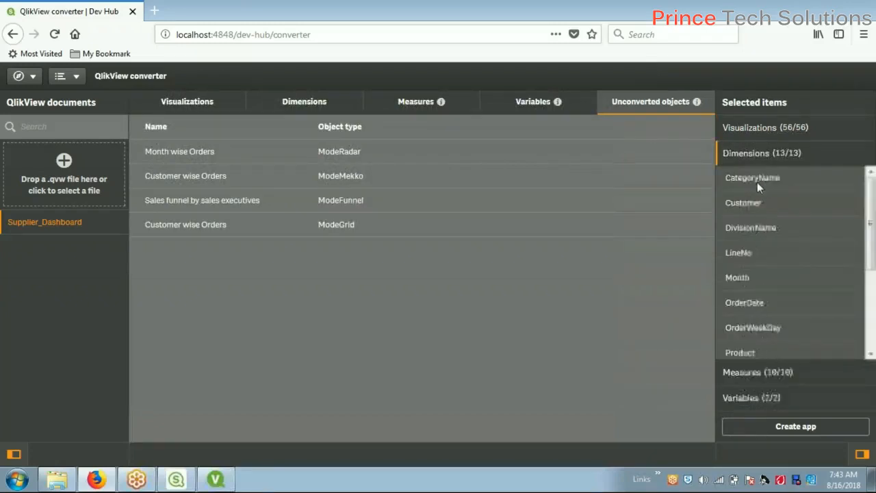
{"action": "scroll", "coordinate": [821, 243], "scroll_direction": "down", "scroll_amount": 4}
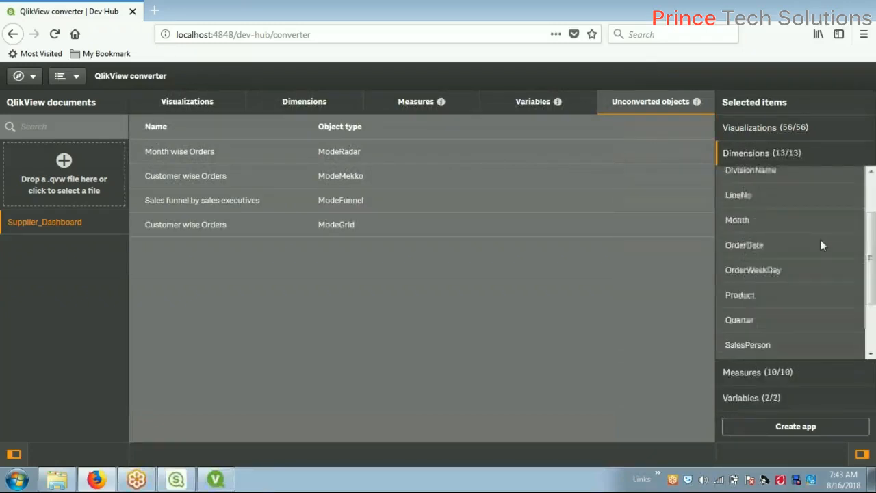
{"action": "left_click", "coordinate": [753, 376]}
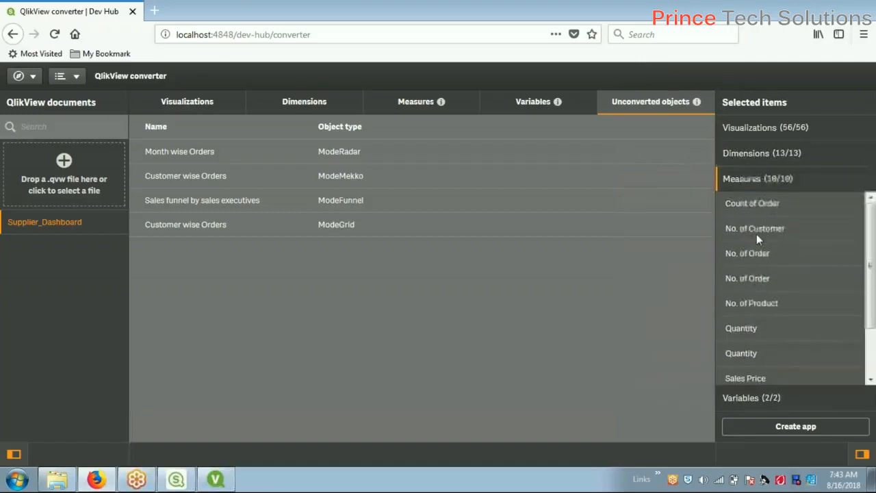
{"action": "left_click", "coordinate": [760, 402]}
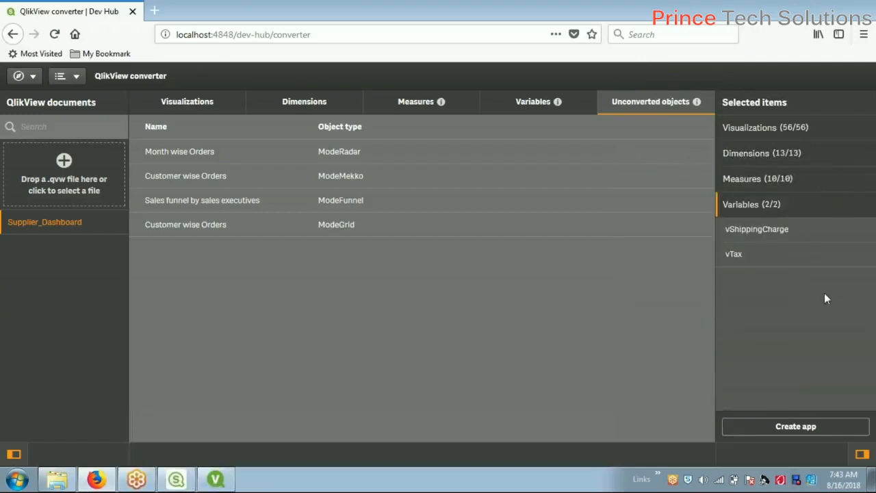
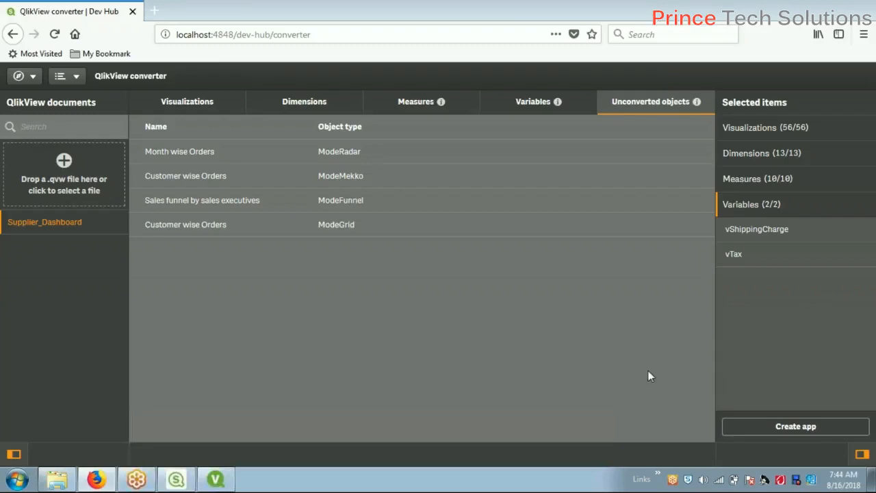
Convert the Supplier_Dashboard QlikView document into a Qlik Sense app and bring up the Desktop hub
{"action": "left_click", "coordinate": [816, 433]}
{"action": "left_click", "coordinate": [174, 481]}
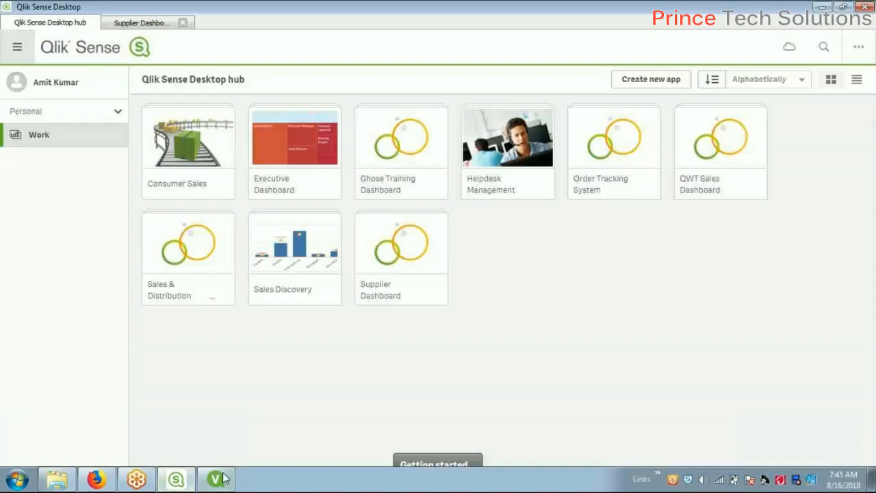
Refresh the hub to show the new app and check the QlikView document's source folder
{"action": "mouse_move", "coordinate": [217, 482]}
{"action": "key", "text": "F5"}
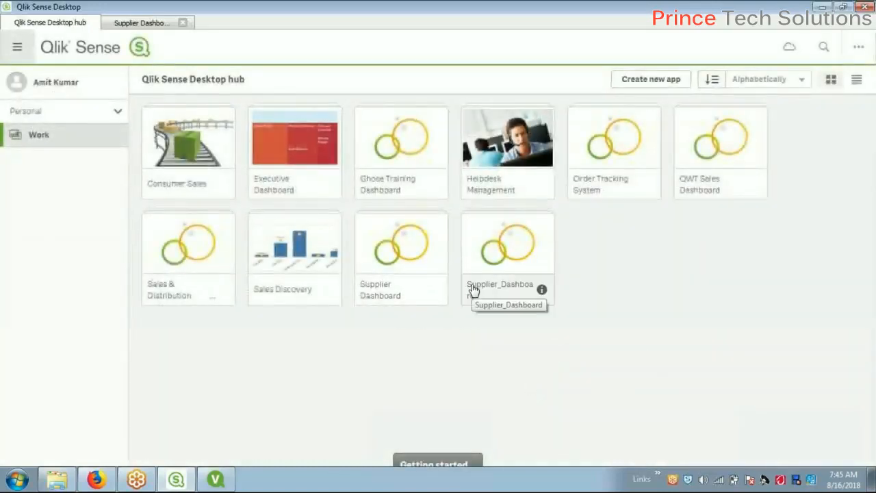
{"action": "left_click", "coordinate": [208, 487]}
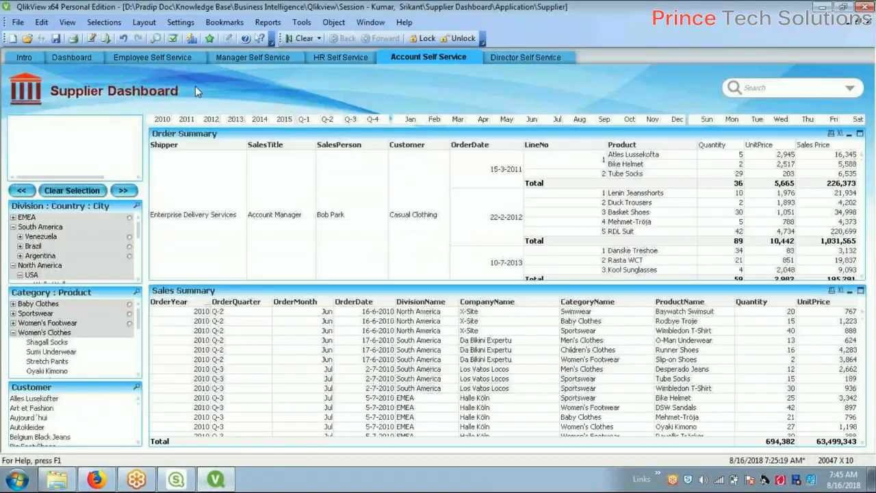
{"action": "left_click", "coordinate": [56, 479]}
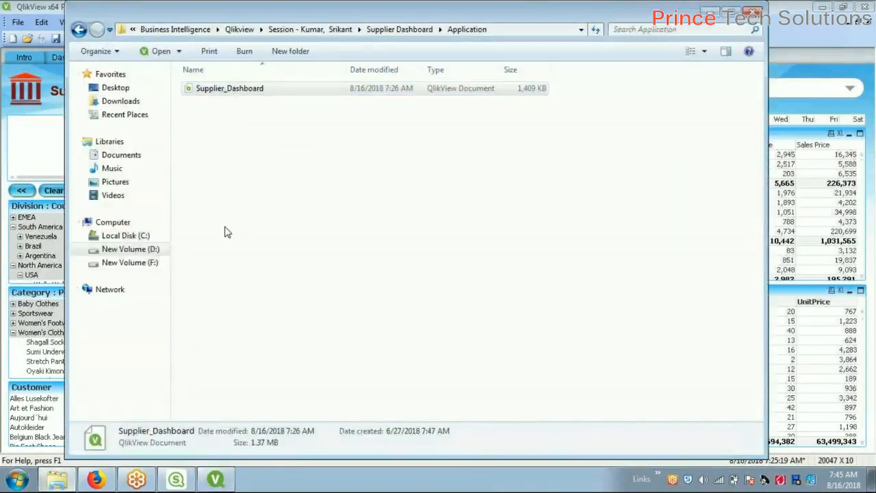
{"action": "left_click", "coordinate": [178, 479]}
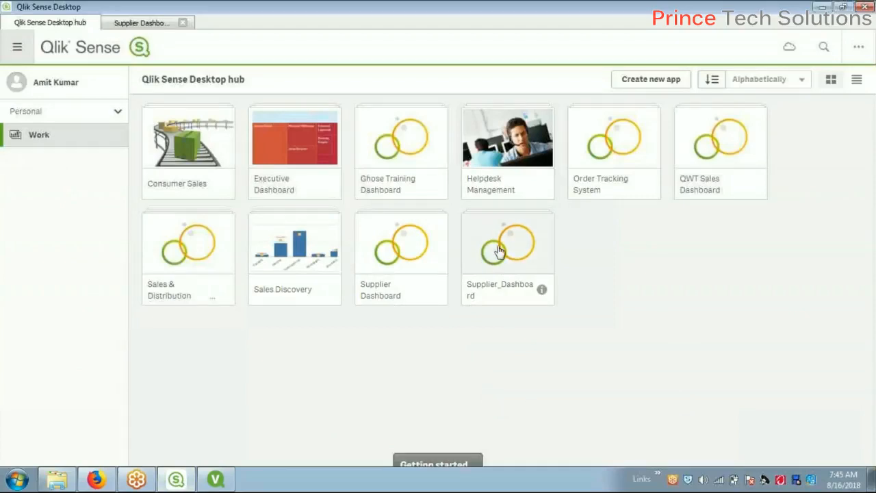
Open the converted Supplier_Dashboard app from its hub tile
{"action": "right_click", "coordinate": [503, 294]}
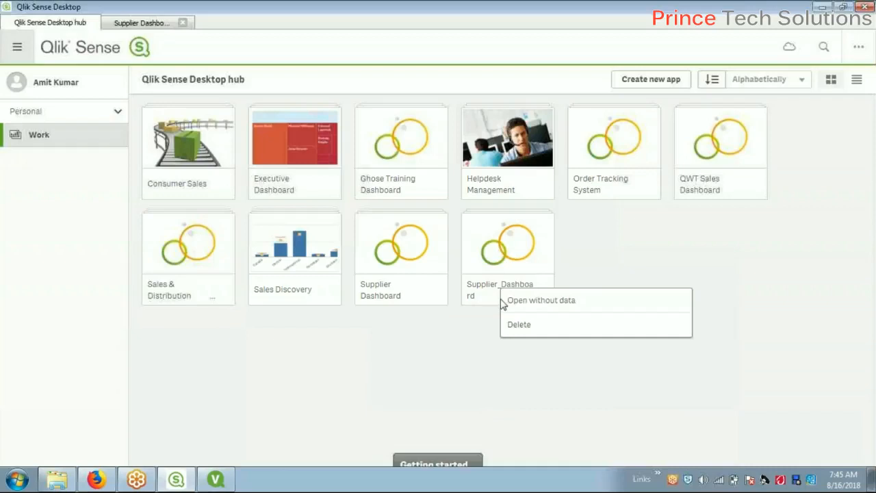
{"action": "left_click", "coordinate": [621, 244]}
{"action": "right_click", "coordinate": [484, 254]}
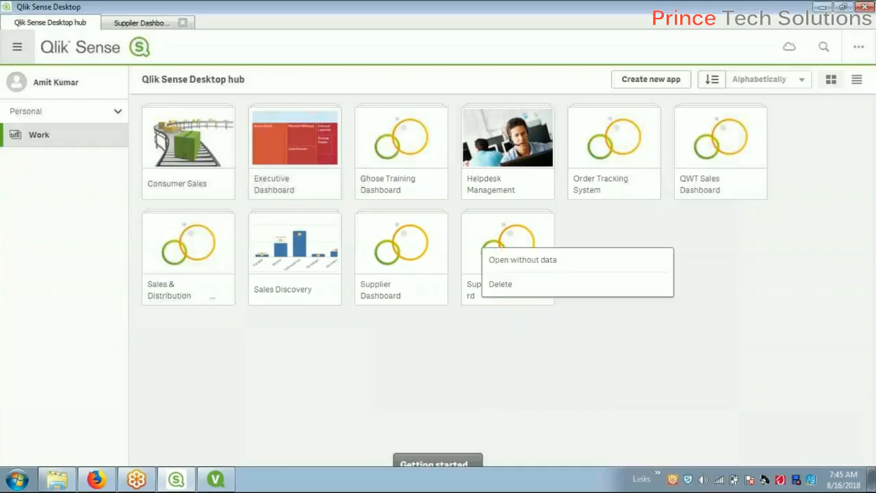
{"action": "left_click", "coordinate": [609, 240]}
{"action": "left_click", "coordinate": [512, 241]}
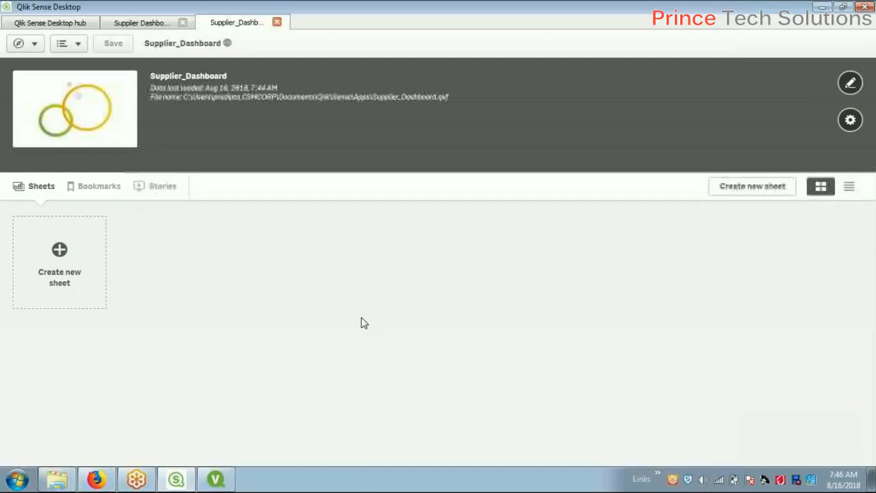
Check the Intro and Dashboard sheets of the original QlikView Supplier Dashboard for reference
{"action": "left_click", "coordinate": [217, 481]}
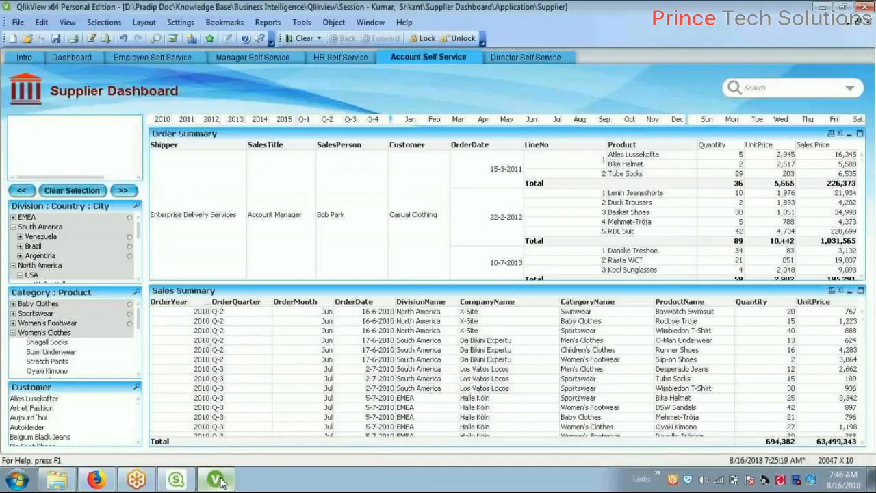
{"action": "left_click", "coordinate": [31, 56]}
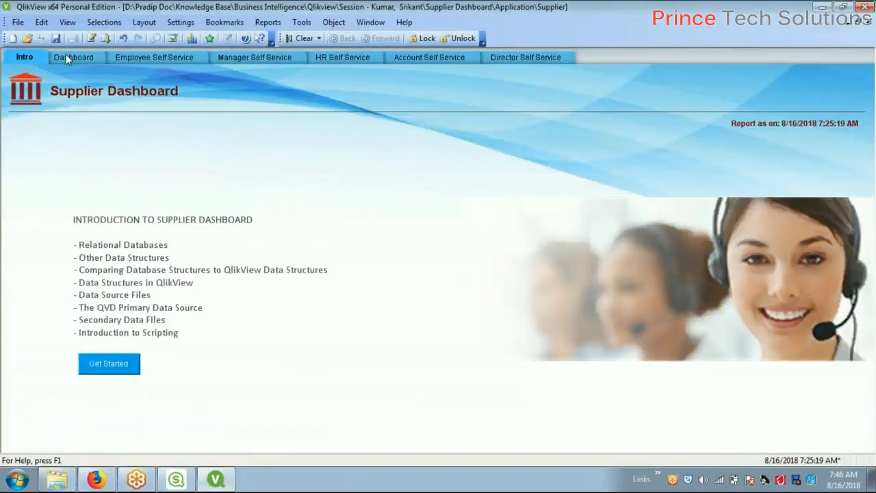
{"action": "left_click", "coordinate": [65, 54]}
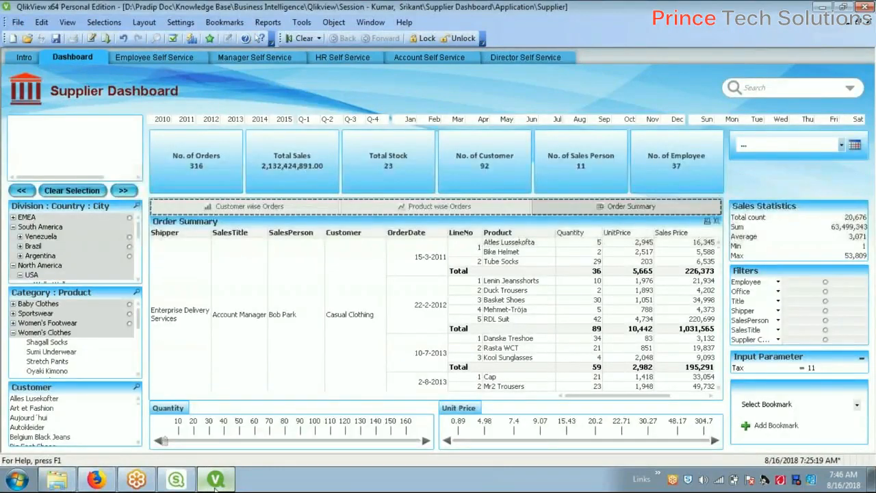
{"action": "mouse_move", "coordinate": [216, 482]}
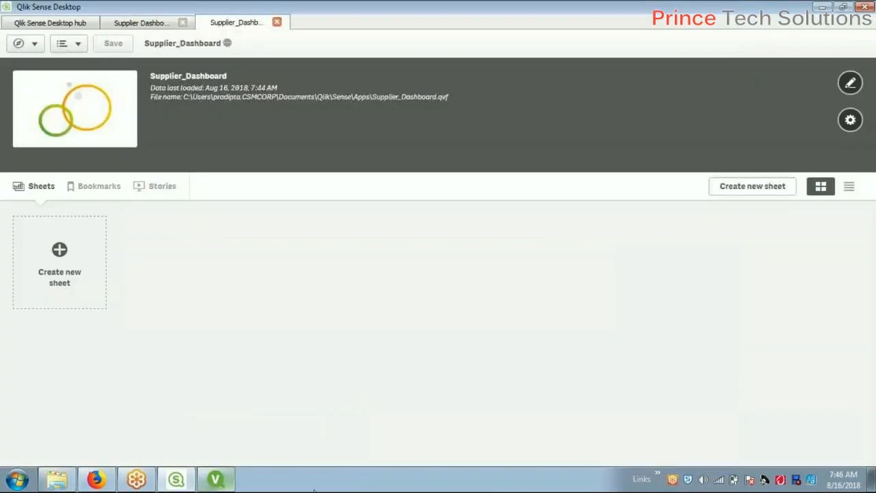
Create a new sheet titled 'Dashboard' and open it
{"action": "left_click", "coordinate": [68, 292]}
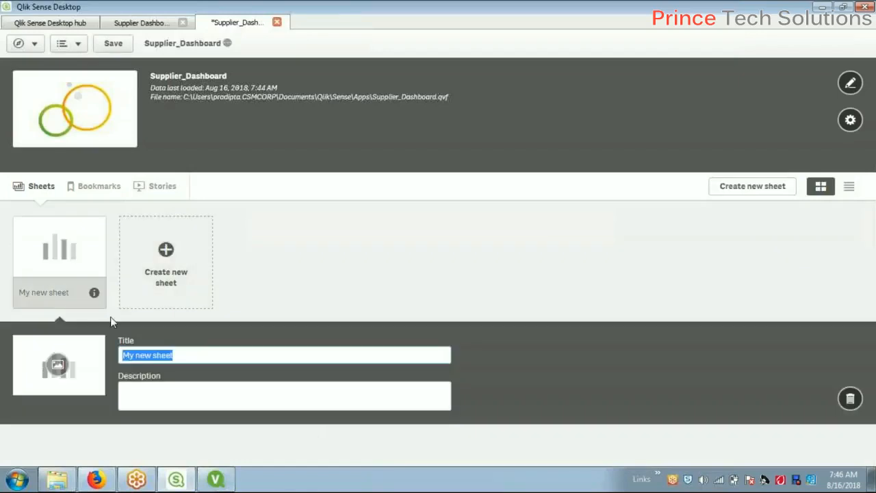
{"action": "type", "text": "D"}
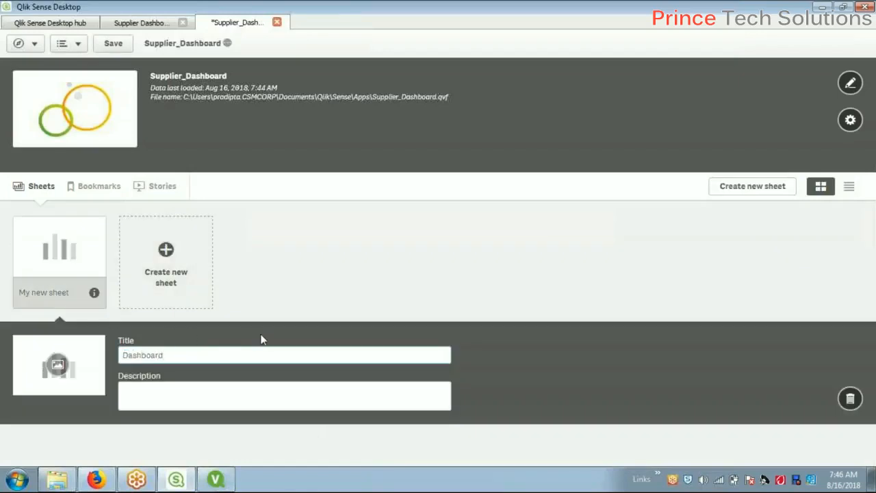
{"action": "type", "text": "ashboard"}
{"action": "key", "text": "Return"}
{"action": "key", "text": "alt+Tab"}
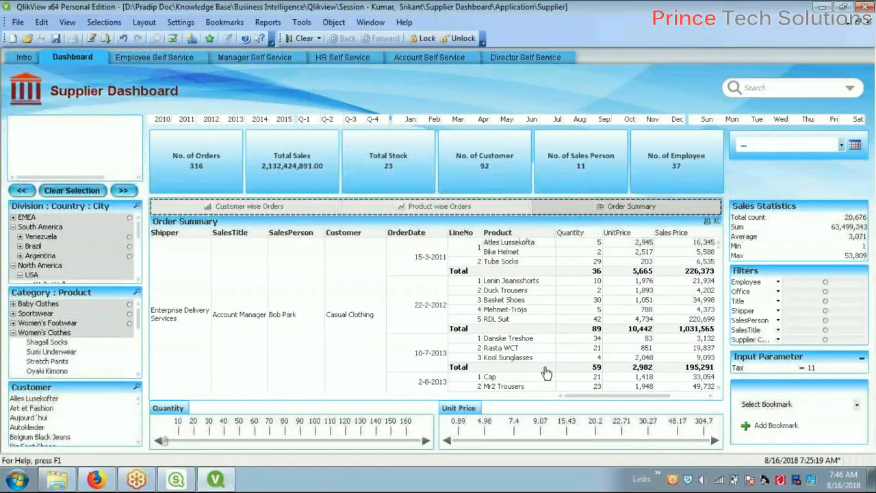
{"action": "key", "text": "alt+Tab"}
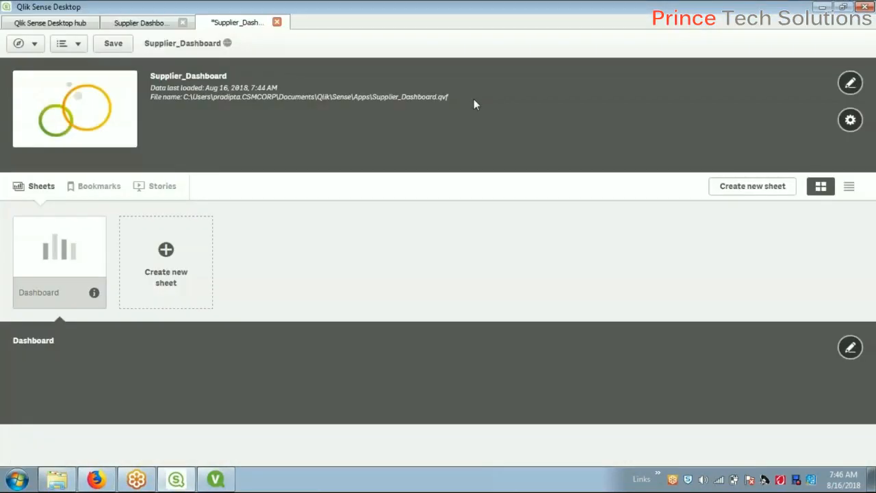
{"action": "left_click", "coordinate": [60, 254]}
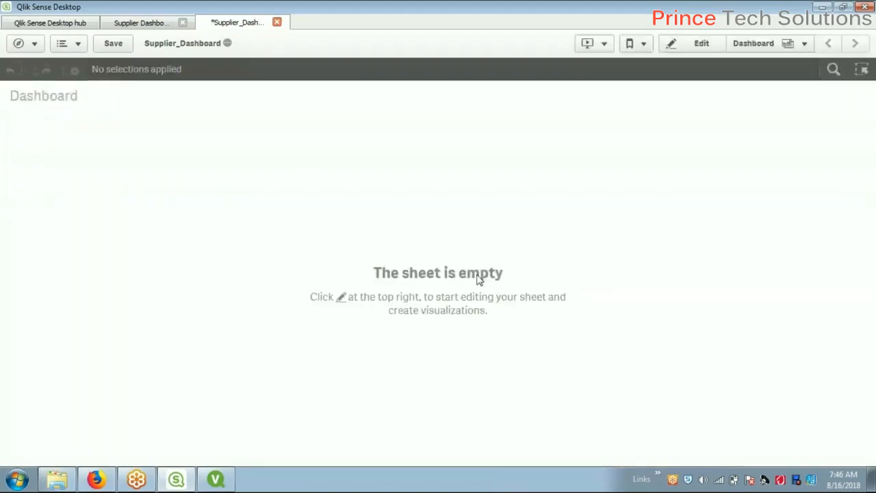
Review the QlikView Product wise Orders, Customer wise Orders and Order Summary charts, then clear selections
{"action": "key", "text": "alt+Tab"}
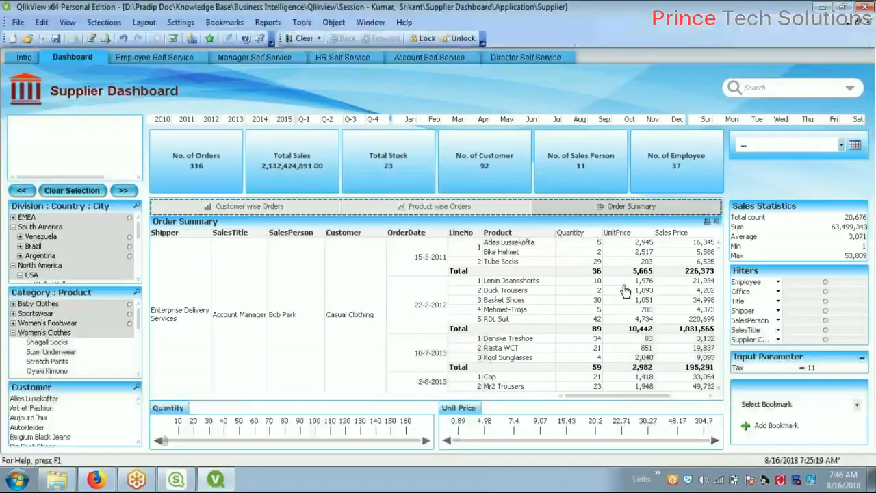
{"action": "left_click", "coordinate": [413, 208]}
{"action": "left_click", "coordinate": [302, 209]}
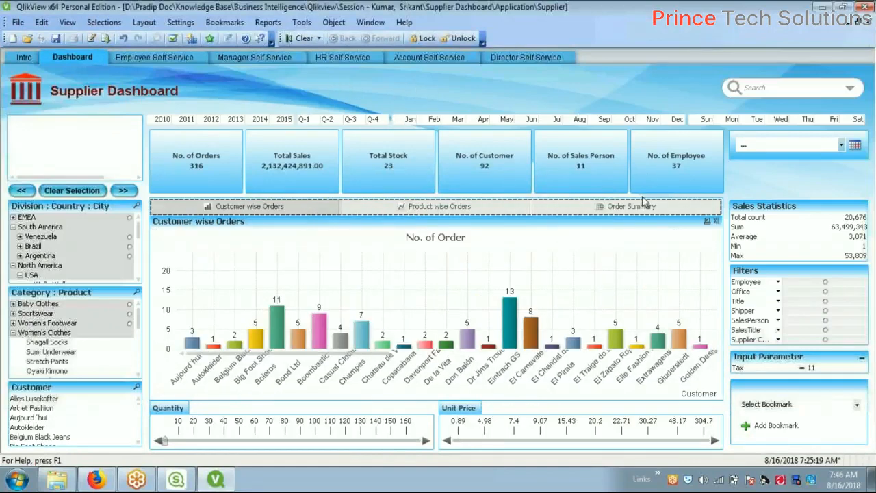
{"action": "left_click", "coordinate": [642, 203]}
{"action": "left_click", "coordinate": [587, 303]}
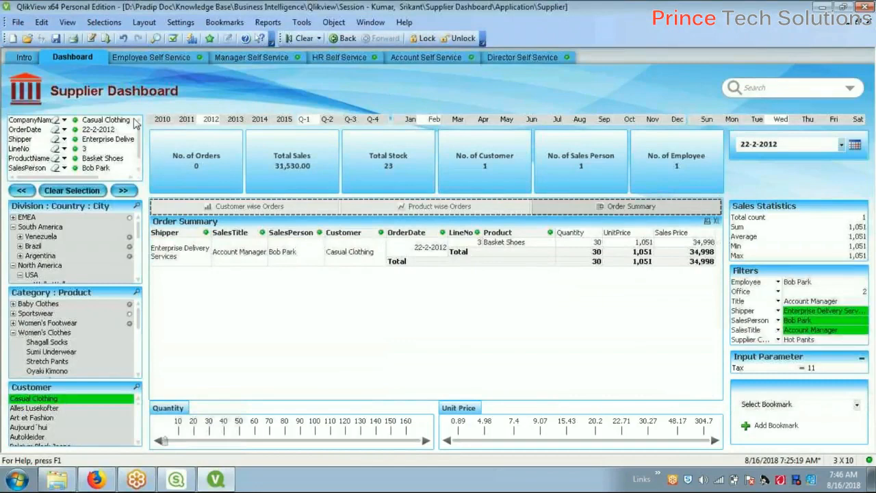
{"action": "left_click", "coordinate": [76, 191]}
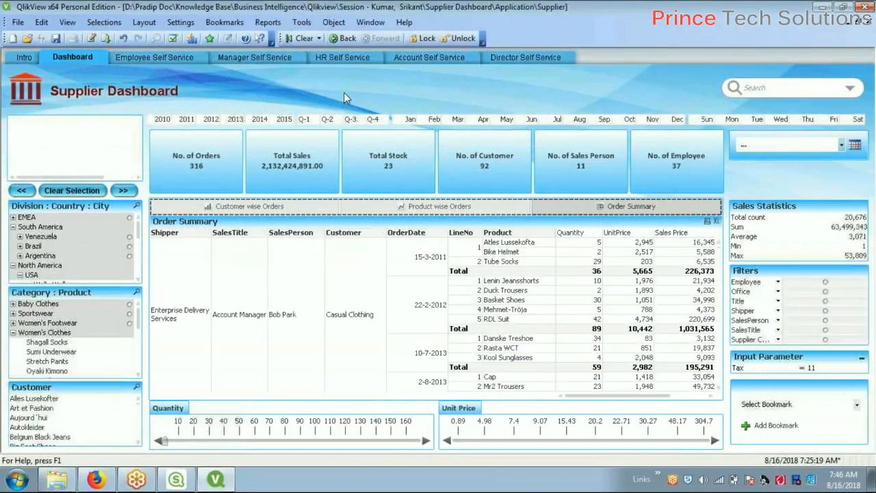
{"action": "key", "text": "alt+Tab"}
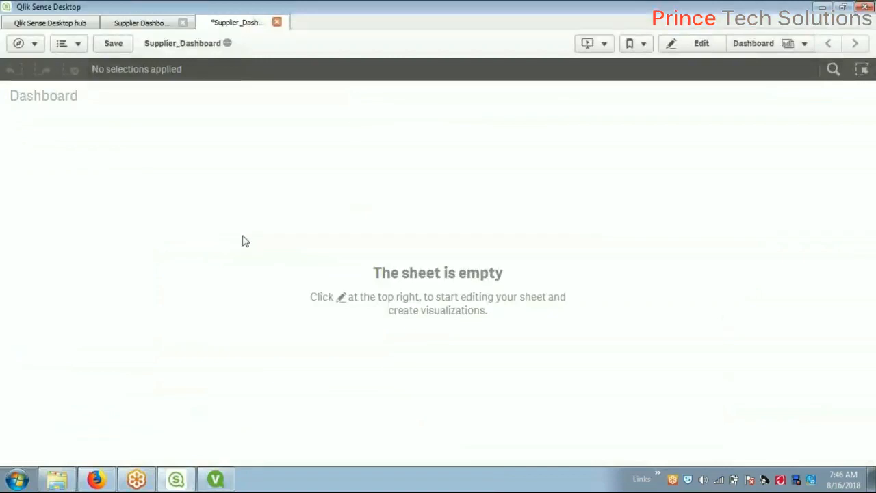
Put the Dashboard sheet in edit mode and browse the master dimensions and measures
{"action": "left_click", "coordinate": [702, 44]}
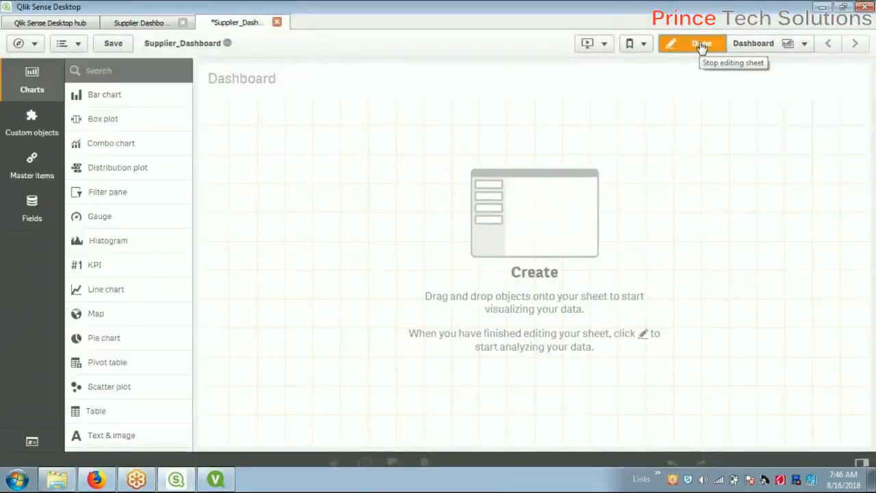
{"action": "scroll", "coordinate": [142, 247], "scroll_direction": "down", "scroll_amount": 2}
{"action": "scroll", "coordinate": [139, 281], "scroll_direction": "up", "scroll_amount": 2}
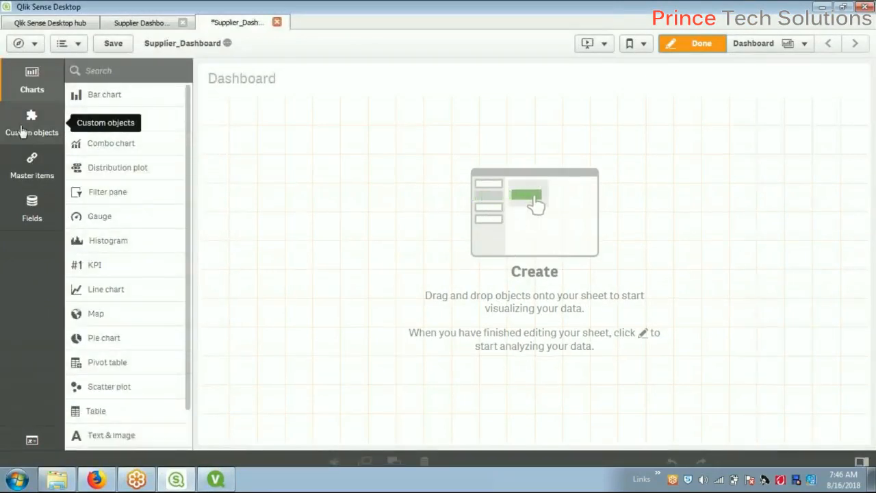
{"action": "left_click", "coordinate": [50, 175]}
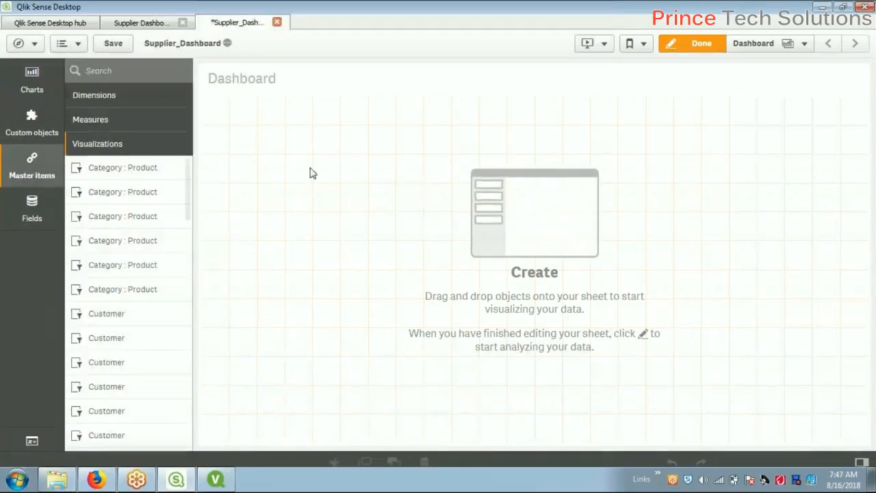
{"action": "left_click", "coordinate": [114, 98]}
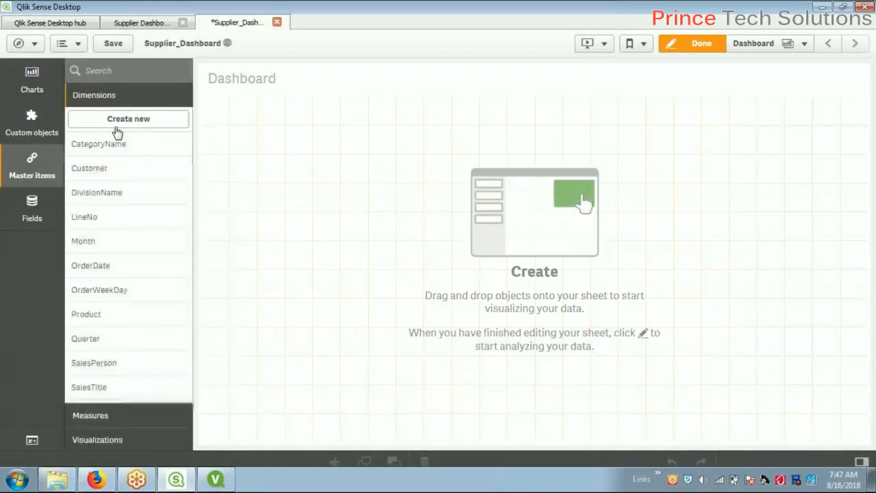
{"action": "scroll", "coordinate": [128, 329], "scroll_direction": "down", "scroll_amount": 1}
{"action": "scroll", "coordinate": [126, 349], "scroll_direction": "up", "scroll_amount": 1}
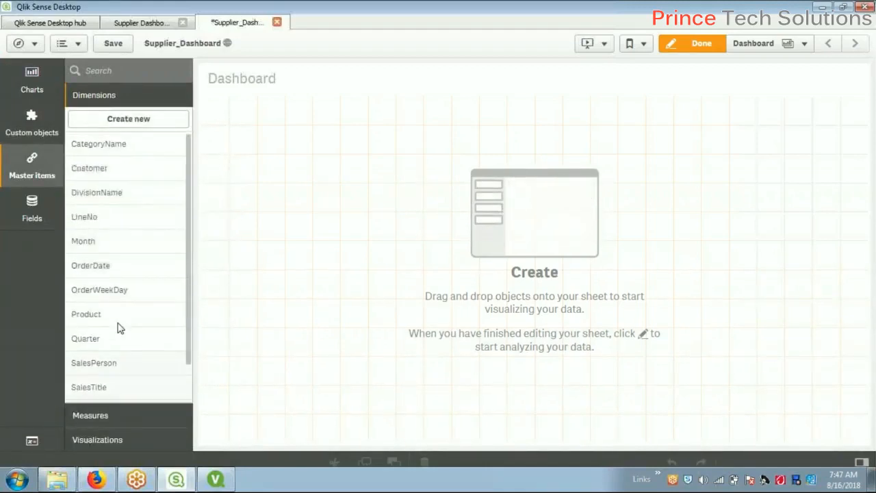
{"action": "scroll", "coordinate": [130, 261], "scroll_direction": "down", "scroll_amount": 1}
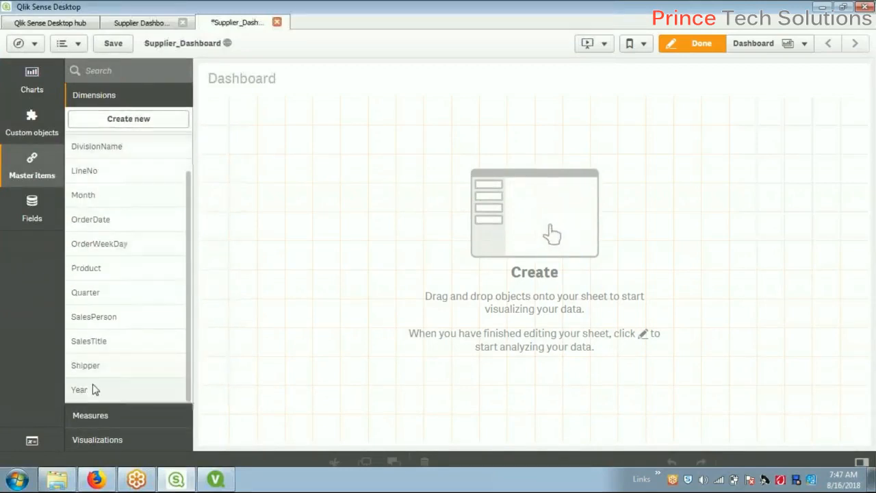
{"action": "left_click", "coordinate": [92, 416]}
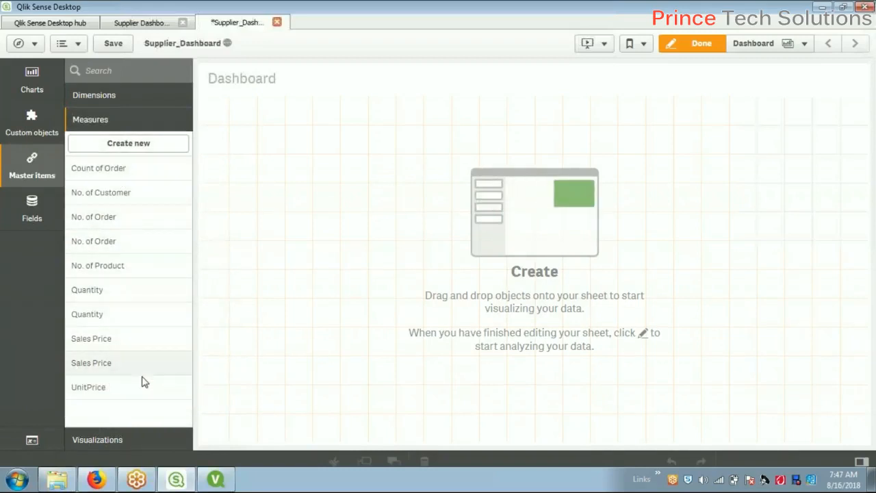
Scroll through the master visualizations, then show the custom objects panel
{"action": "left_click", "coordinate": [103, 440]}
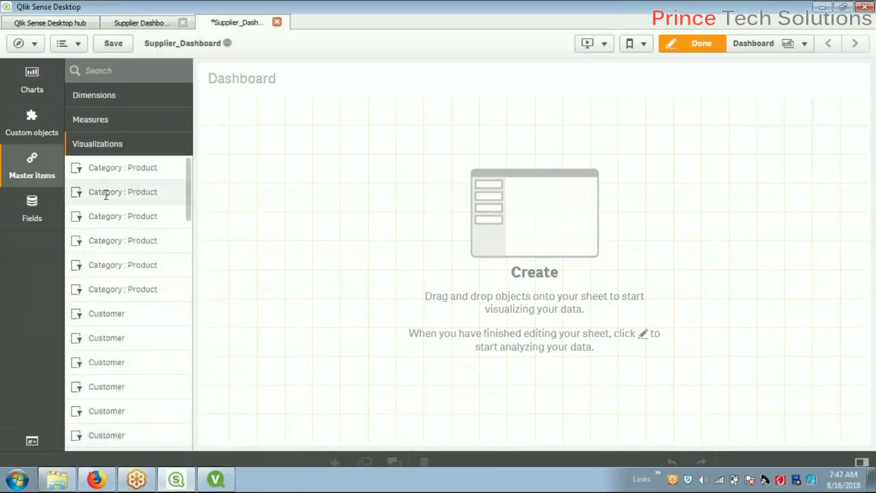
{"action": "scroll", "coordinate": [102, 191], "scroll_direction": "down", "scroll_amount": 3}
{"action": "scroll", "coordinate": [139, 187], "scroll_direction": "up", "scroll_amount": 4}
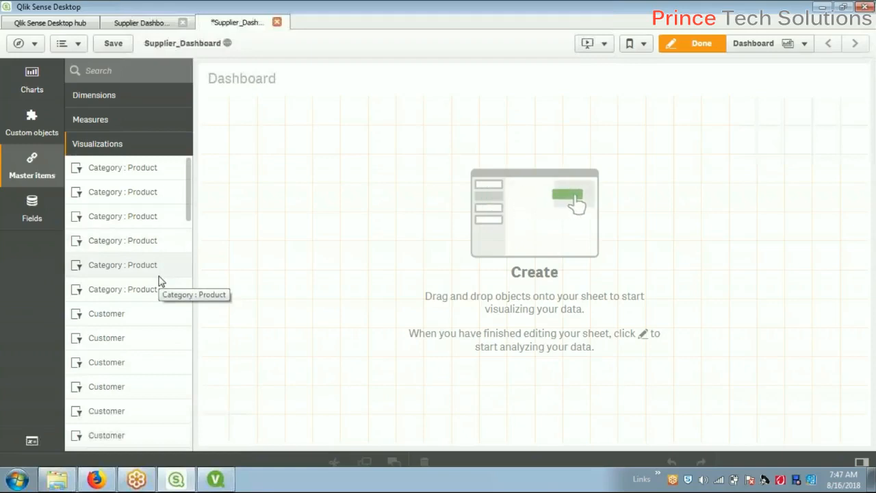
{"action": "scroll", "coordinate": [177, 253], "scroll_direction": "down", "scroll_amount": 3}
{"action": "scroll", "coordinate": [172, 294], "scroll_direction": "down", "scroll_amount": 15}
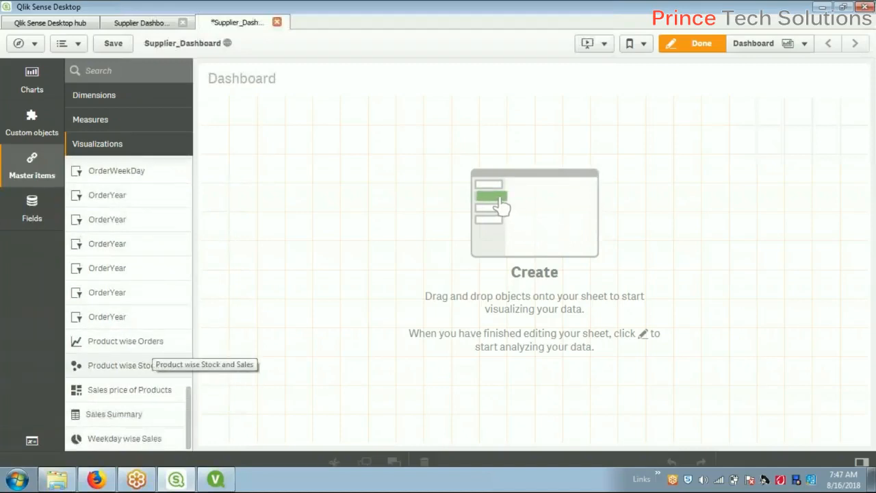
{"action": "left_click", "coordinate": [41, 127]}
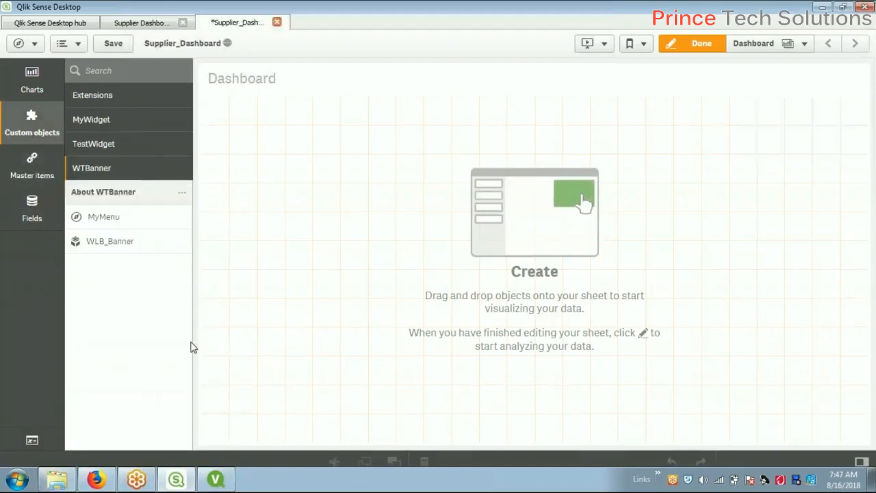
Expand the Extensions list and its MyWidget, TestWidget and WTBanner libraries
{"action": "left_click", "coordinate": [115, 100]}
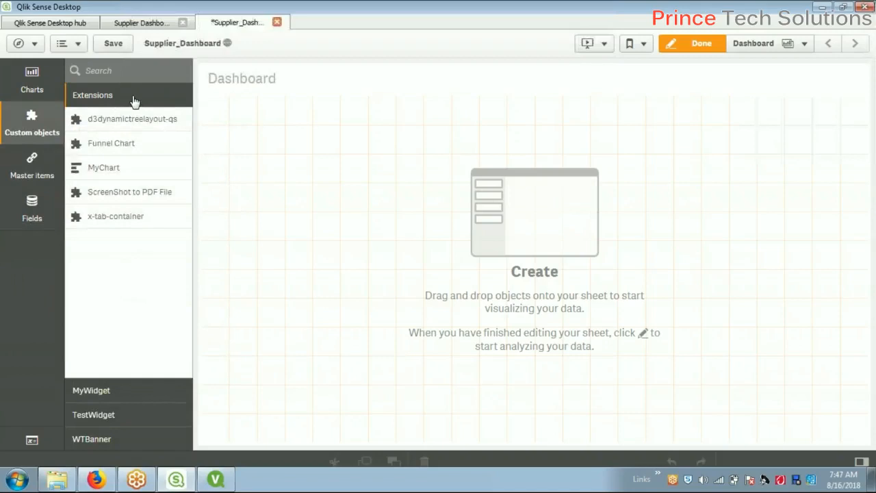
{"action": "left_click", "coordinate": [114, 400]}
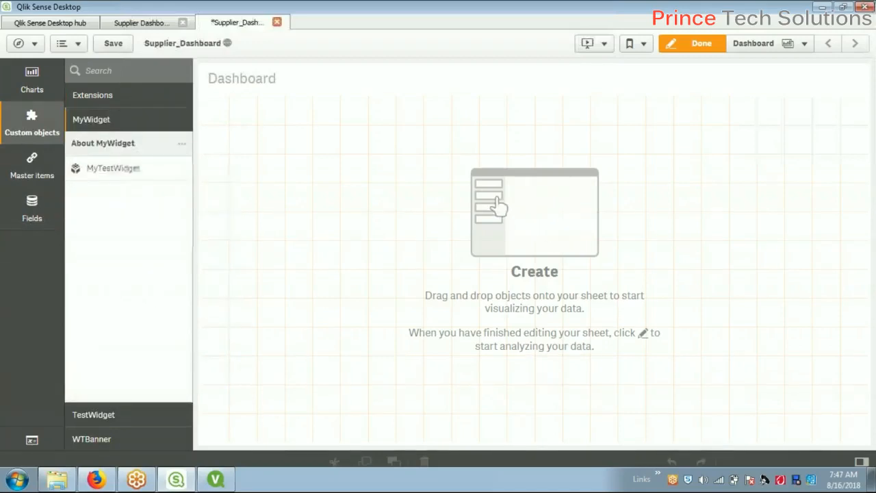
{"action": "left_click", "coordinate": [124, 417]}
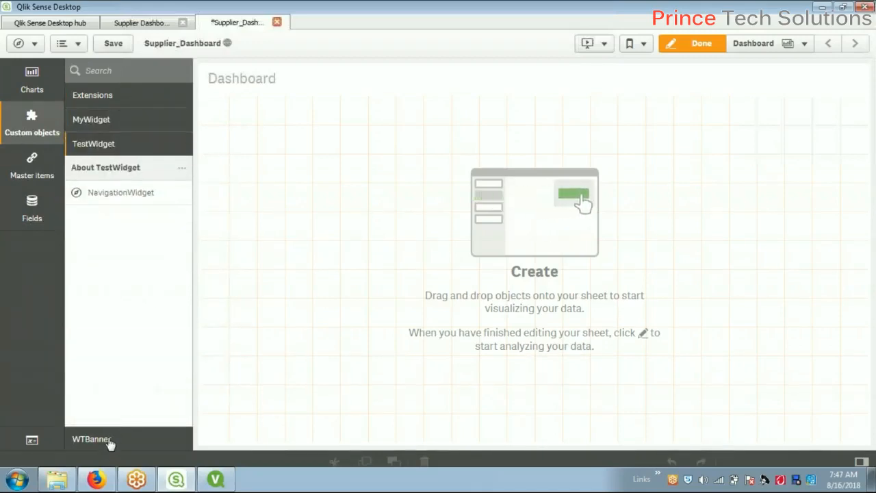
{"action": "left_click", "coordinate": [111, 441]}
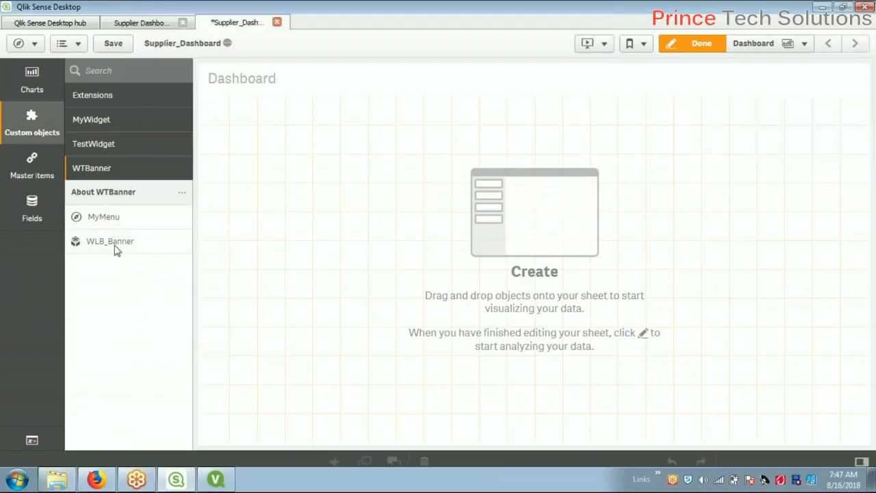
Check the master items and data fields, then bring up the app navigation menu
{"action": "left_click", "coordinate": [35, 178]}
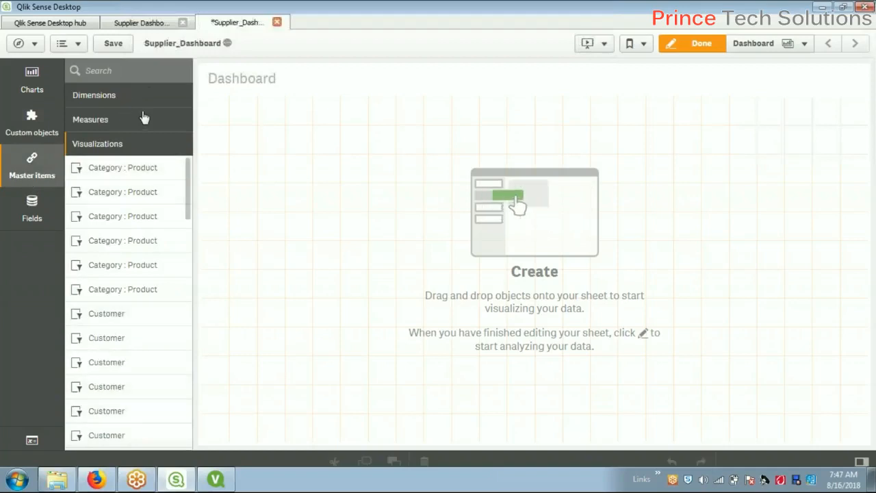
{"action": "left_click", "coordinate": [49, 222]}
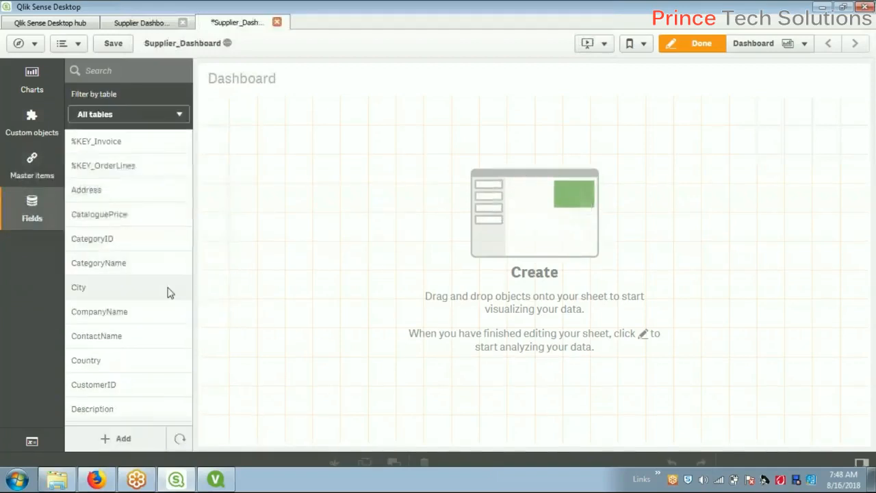
{"action": "left_click", "coordinate": [180, 116]}
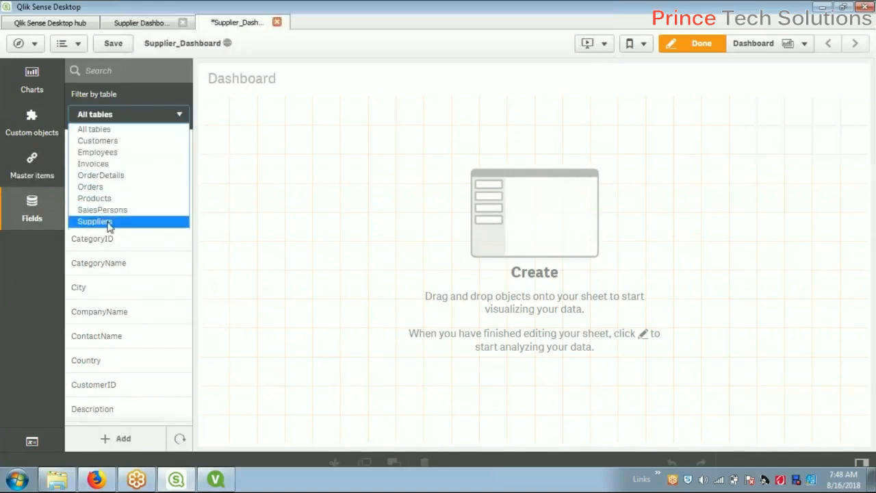
{"action": "left_click", "coordinate": [385, 203]}
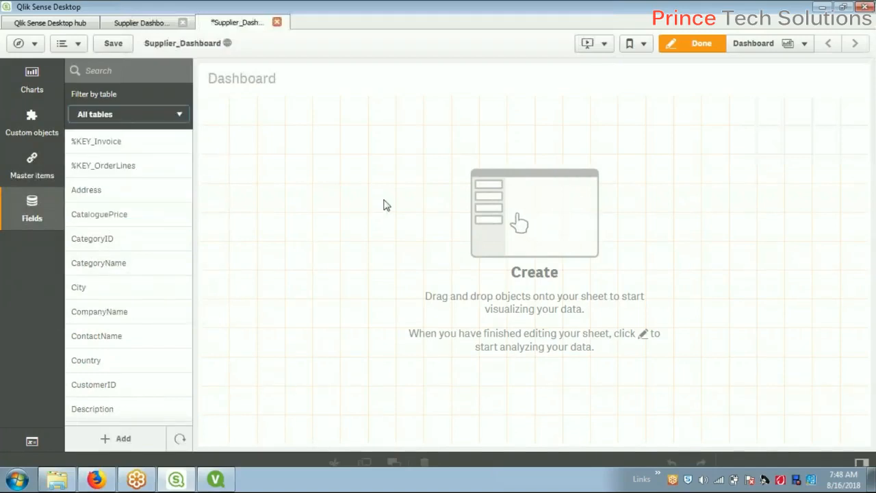
{"action": "left_click", "coordinate": [33, 43]}
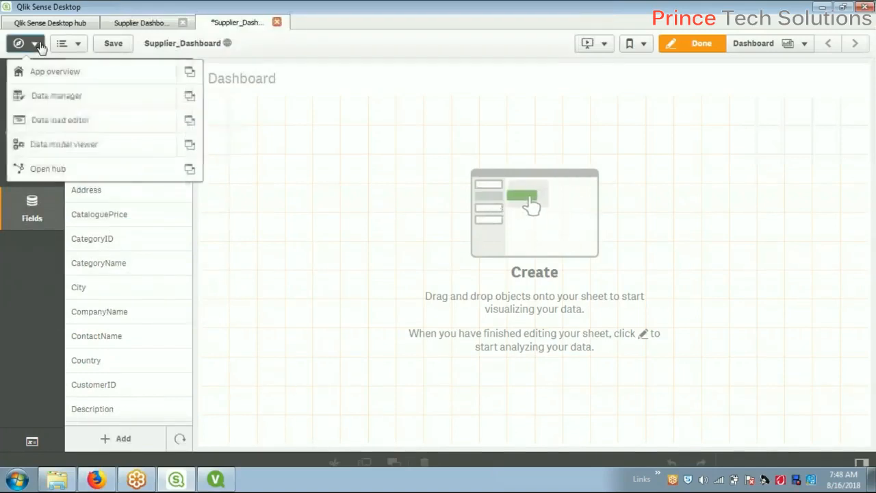
Open the data model viewer in a new tab with all tables expanded, then the data load editor
{"action": "left_click", "coordinate": [189, 144]}
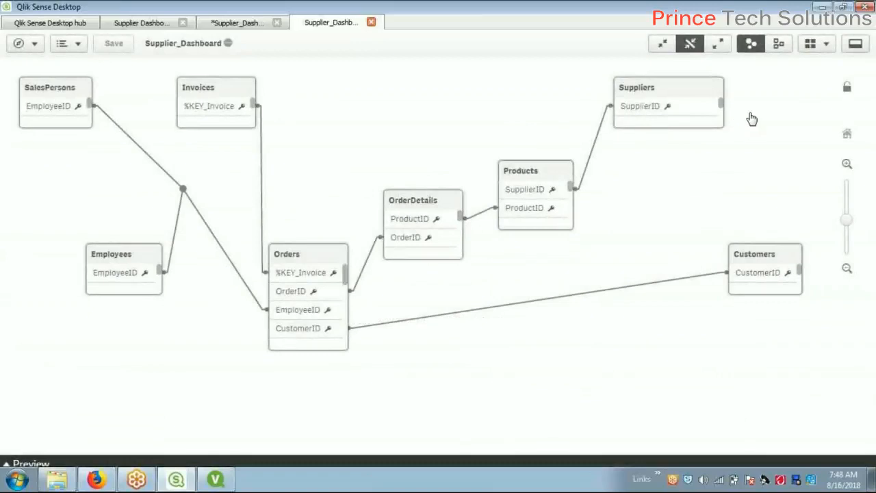
{"action": "left_click", "coordinate": [719, 47]}
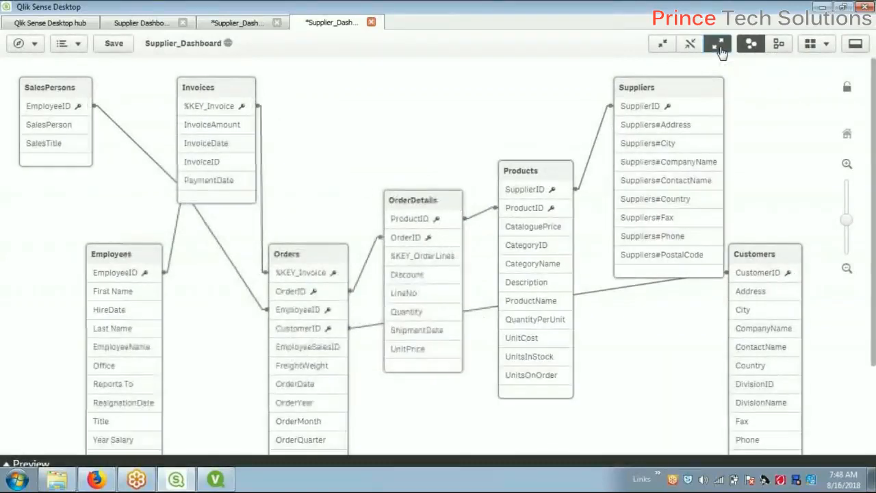
{"action": "left_click", "coordinate": [371, 24]}
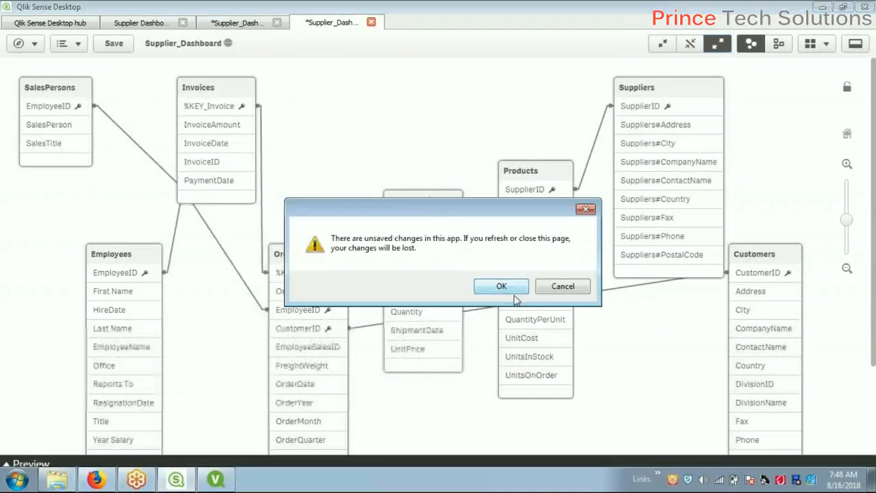
{"action": "left_click", "coordinate": [562, 286]}
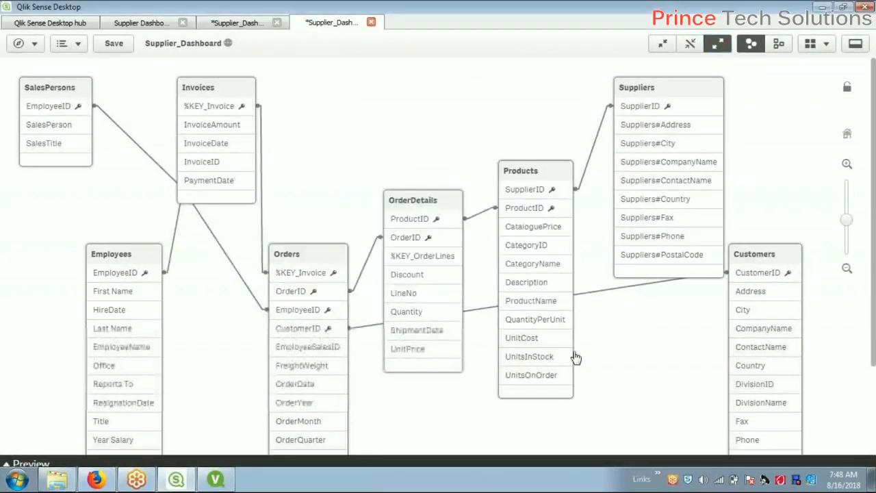
{"action": "left_click", "coordinate": [25, 44]}
{"action": "left_click", "coordinate": [190, 120]}
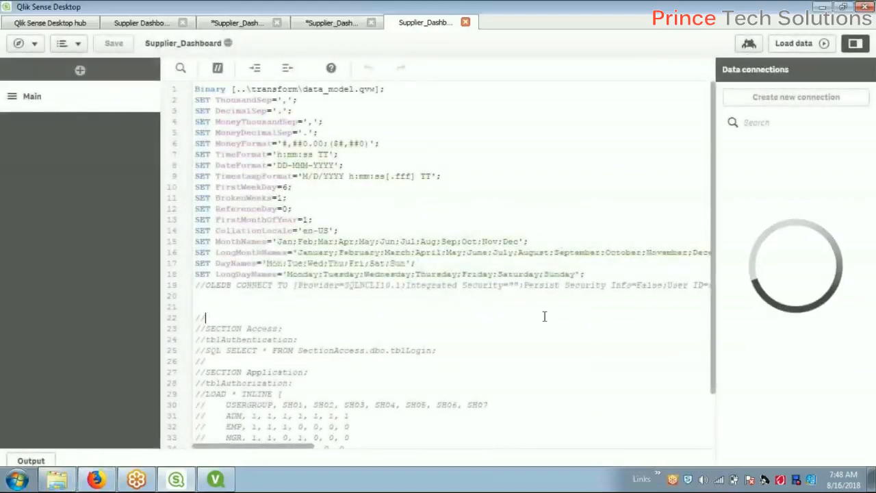
Scroll through the load script with the cursor at line 22, then return to the data model viewer
{"action": "scroll", "coordinate": [544, 317], "scroll_direction": "down", "scroll_amount": 2}
{"action": "scroll", "coordinate": [544, 317], "scroll_direction": "up", "scroll_amount": 2}
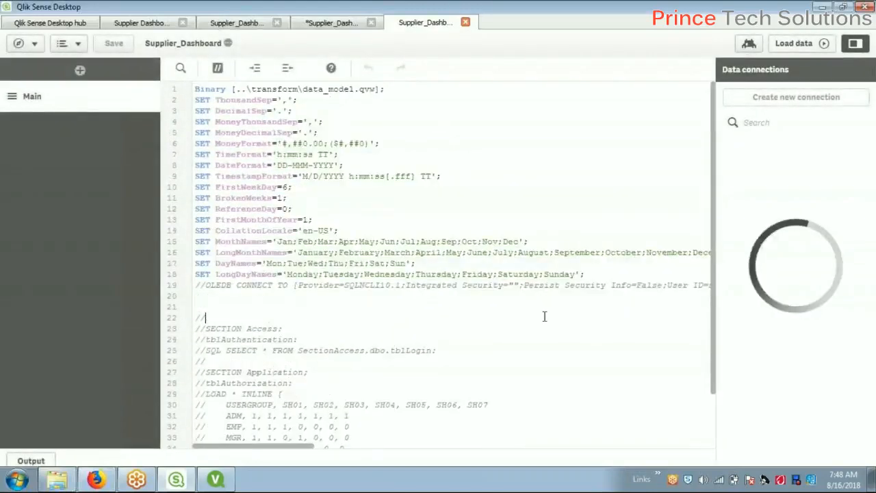
{"action": "left_click", "coordinate": [544, 316]}
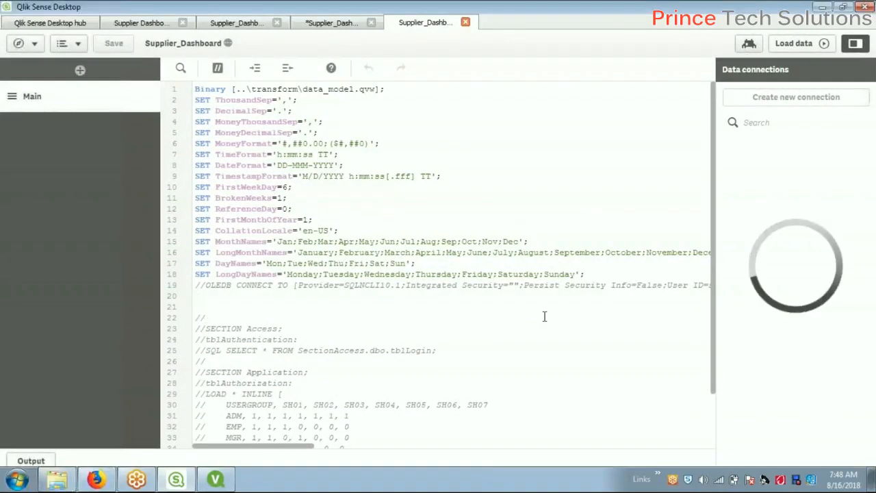
{"action": "scroll", "coordinate": [546, 316], "scroll_direction": "down", "scroll_amount": 2}
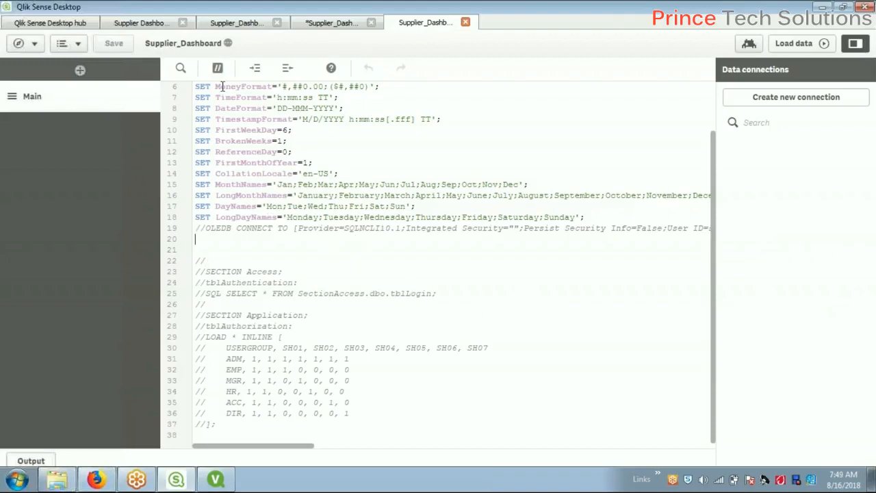
{"action": "left_click", "coordinate": [336, 23]}
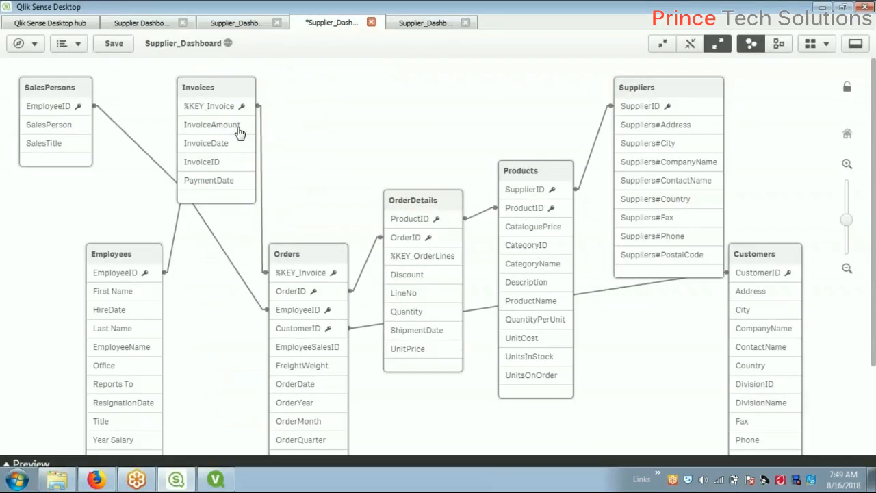
Move the Invoices table right in the data model diagram and compare the sheet, overview and script tabs
{"action": "left_click_drag", "start_coordinate": [222, 92], "coordinate": [258, 86]}
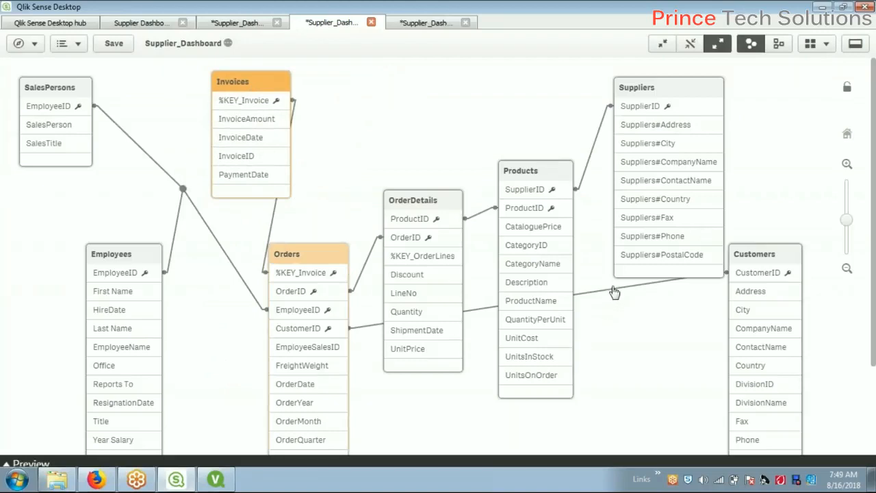
{"action": "left_click", "coordinate": [236, 22]}
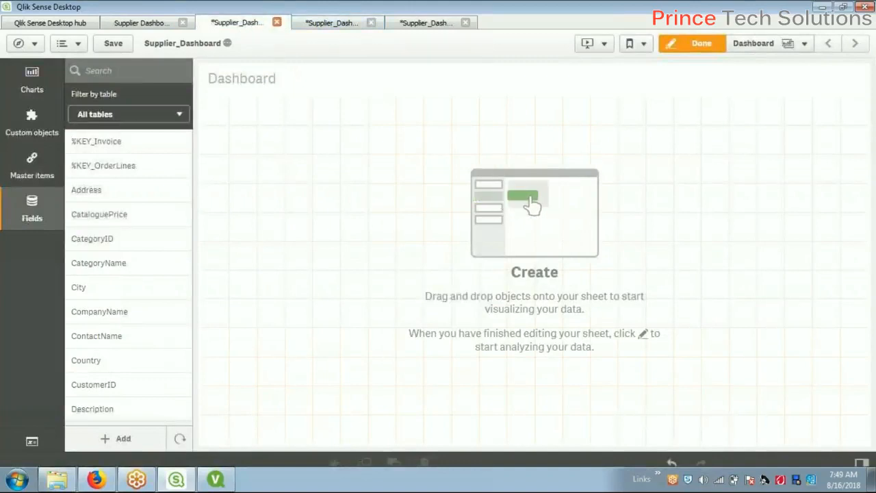
{"action": "left_click", "coordinate": [163, 26]}
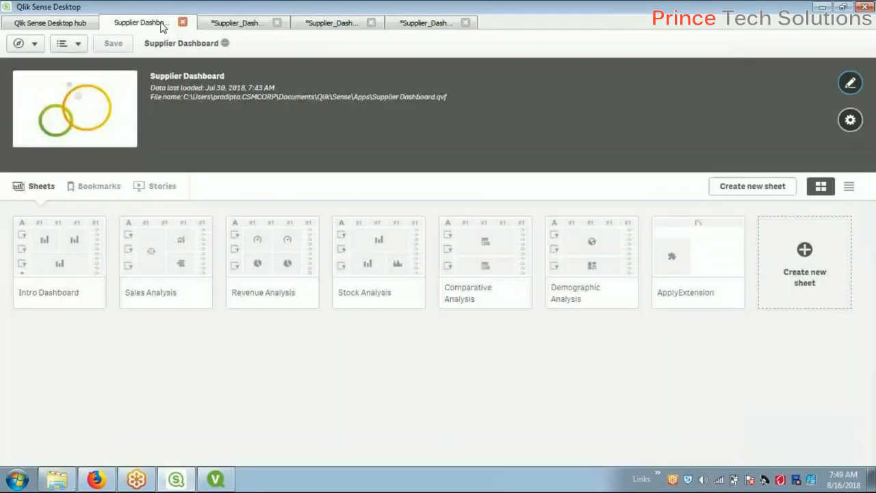
{"action": "left_click", "coordinate": [444, 26]}
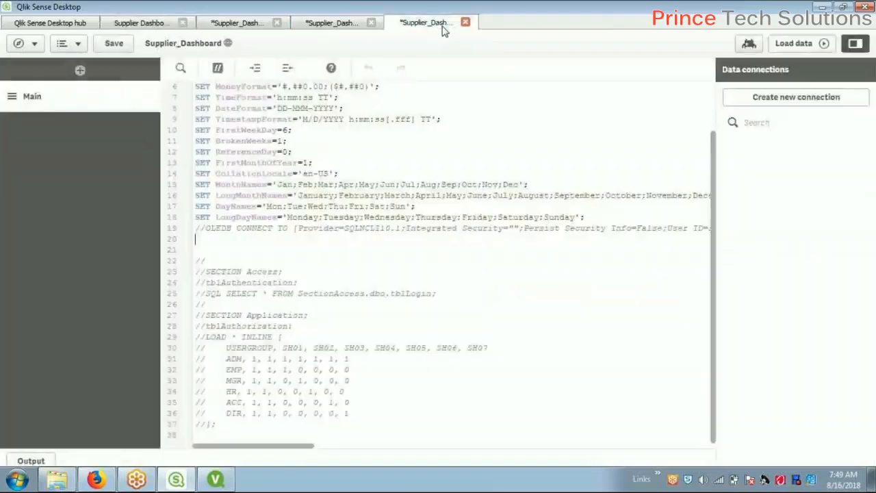
{"action": "left_click", "coordinate": [263, 27]}
{"action": "left_click", "coordinate": [318, 28]}
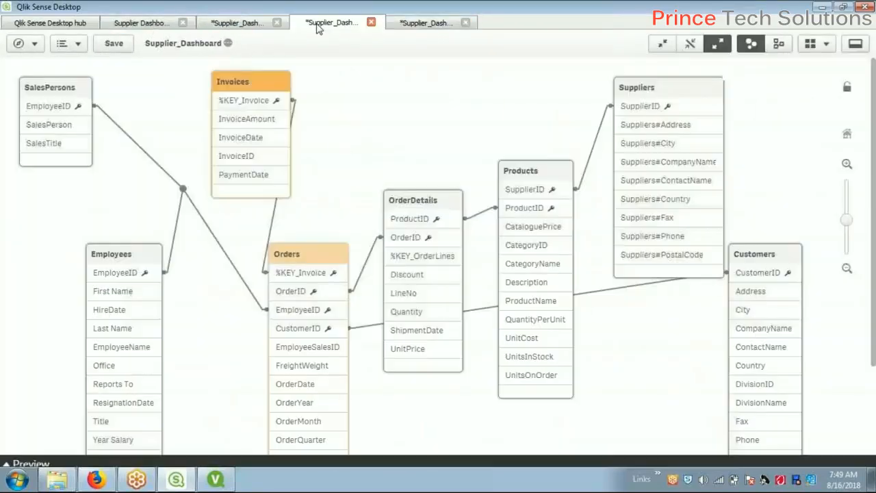
Close the duplicate Supplier Dashboard overview tab and return to editing the Dashboard sheet
{"action": "left_click", "coordinate": [451, 23]}
{"action": "left_click", "coordinate": [162, 24]}
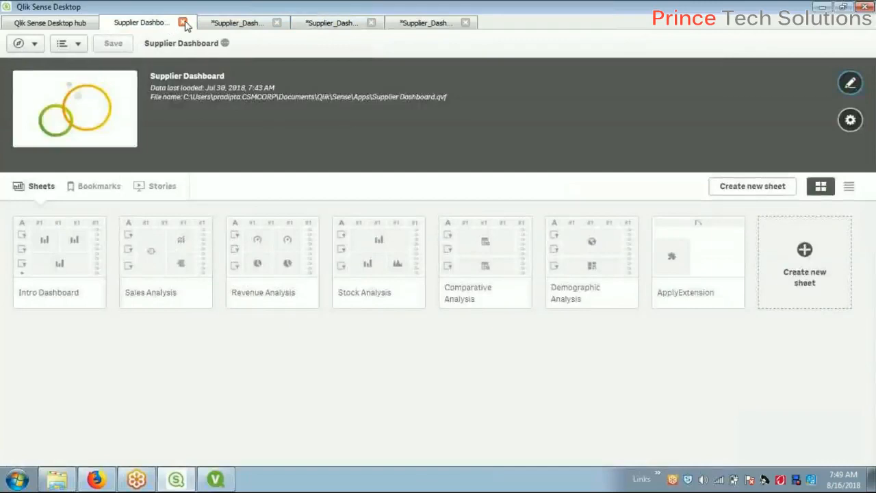
{"action": "left_click", "coordinate": [183, 24]}
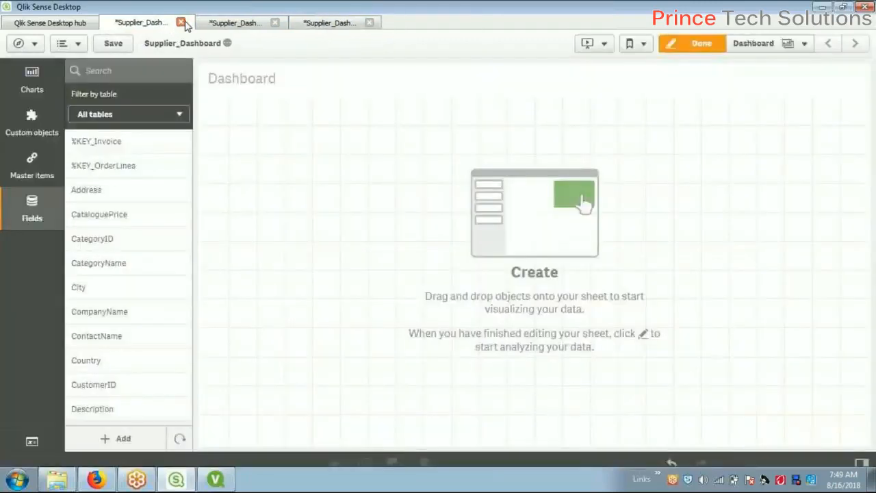
{"action": "left_click", "coordinate": [229, 24]}
{"action": "left_click", "coordinate": [319, 25]}
{"action": "left_click", "coordinate": [234, 23]}
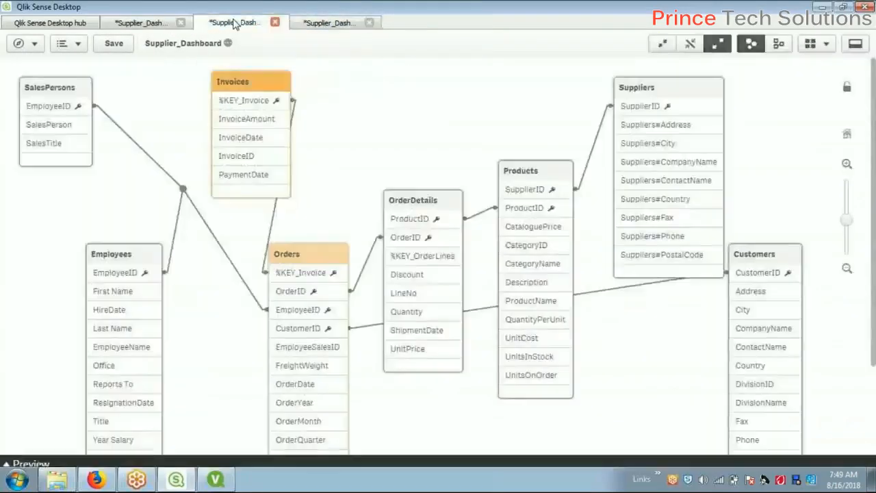
{"action": "left_click", "coordinate": [148, 25]}
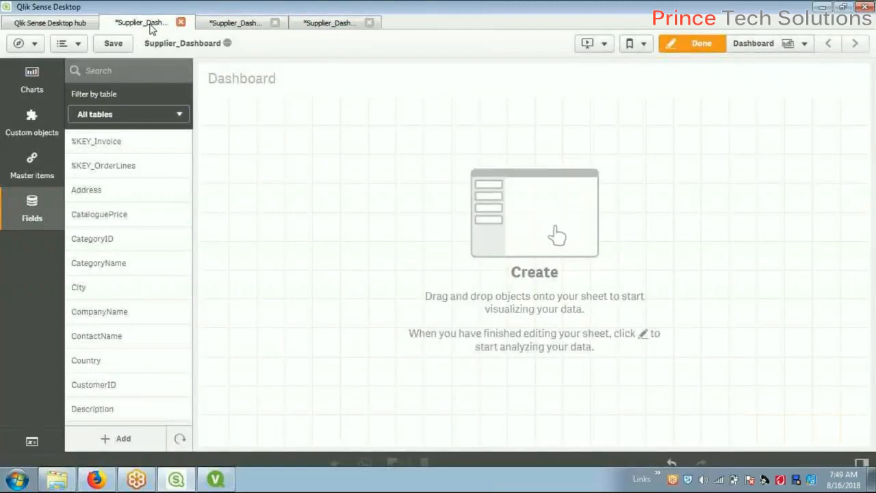
Show the master items, compare with the QlikView dashboard, and scroll the Visualizations list to Division
{"action": "left_click", "coordinate": [21, 165]}
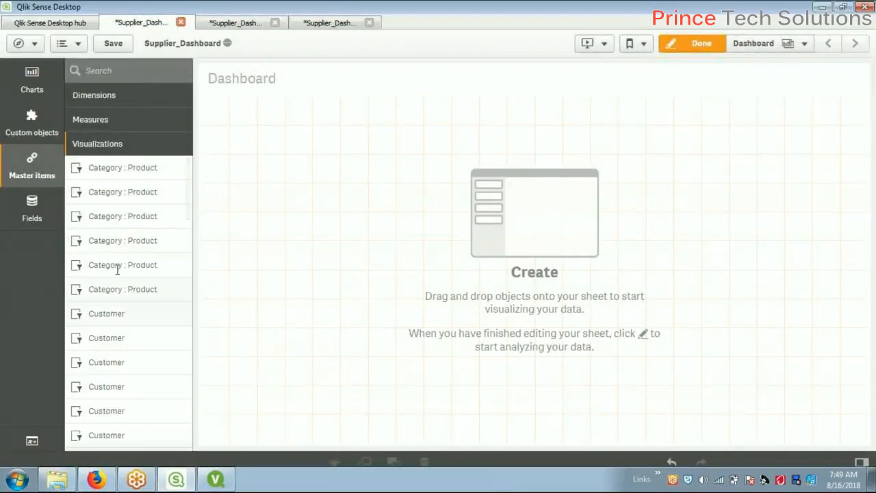
{"action": "left_click", "coordinate": [215, 479]}
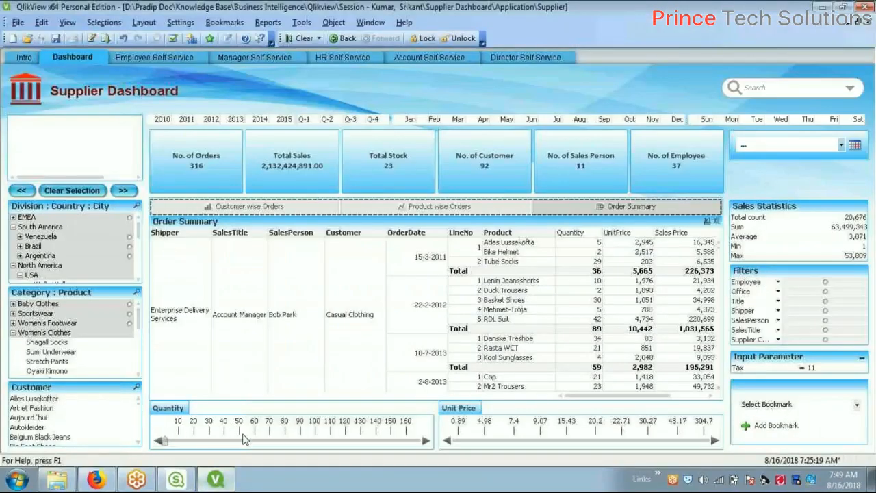
{"action": "key", "text": "alt+Tab"}
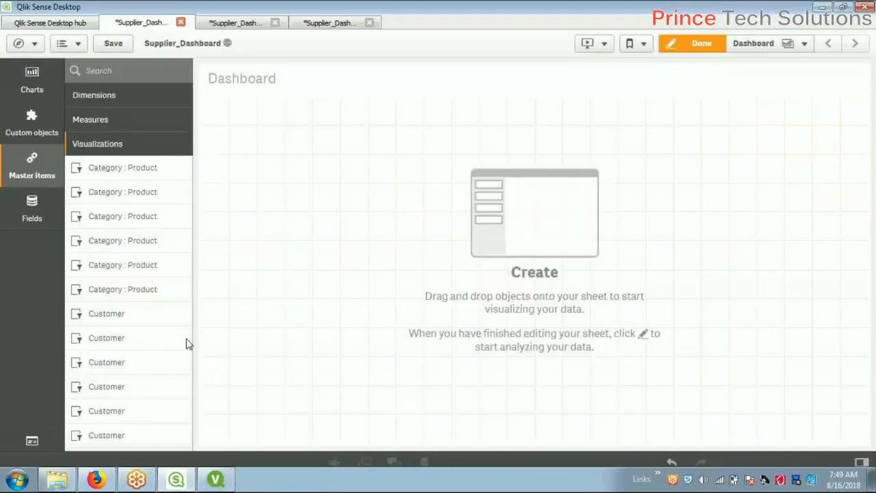
{"action": "key", "text": "alt+Tab"}
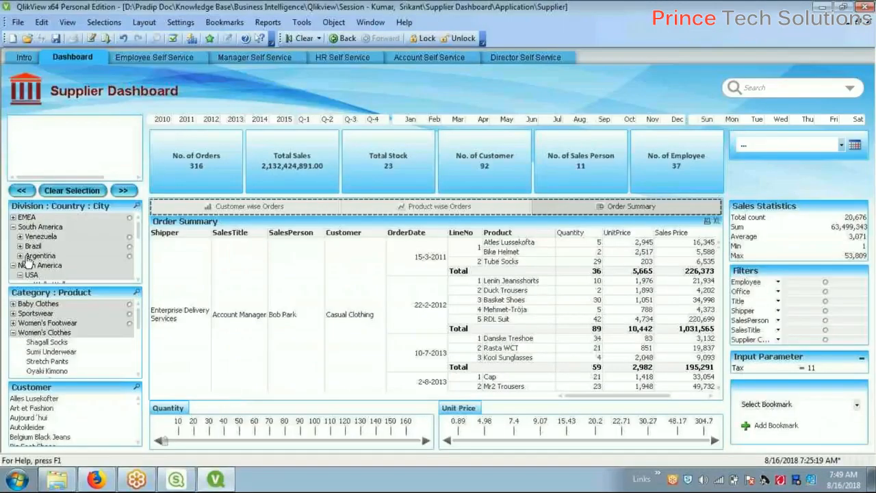
{"action": "left_click", "coordinate": [13, 227]}
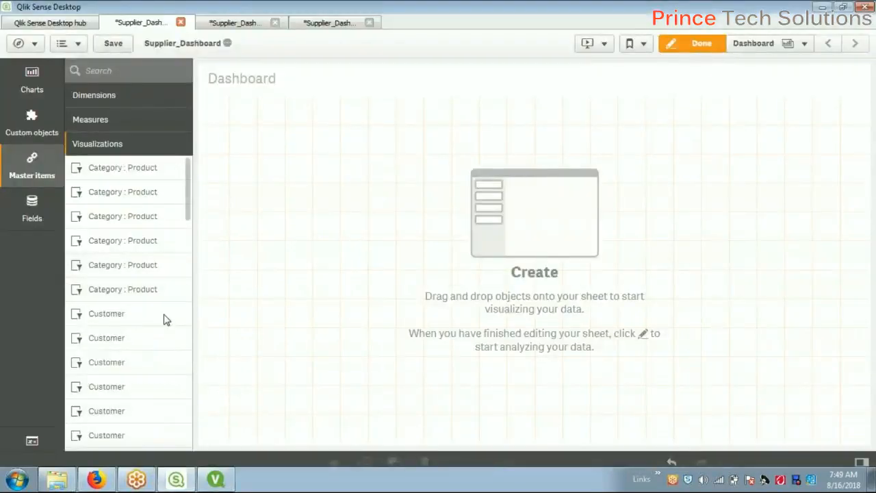
{"action": "scroll", "coordinate": [164, 319], "scroll_direction": "down", "scroll_amount": 8}
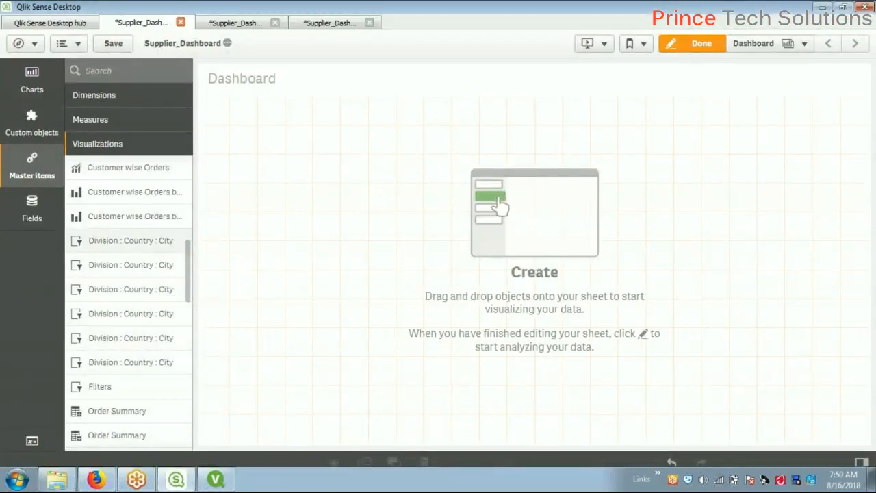
Place the Division : Country : City filter pane on the sheet, then narrow and shorten it
{"action": "left_click_drag", "start_coordinate": [130, 240], "coordinate": [427, 280]}
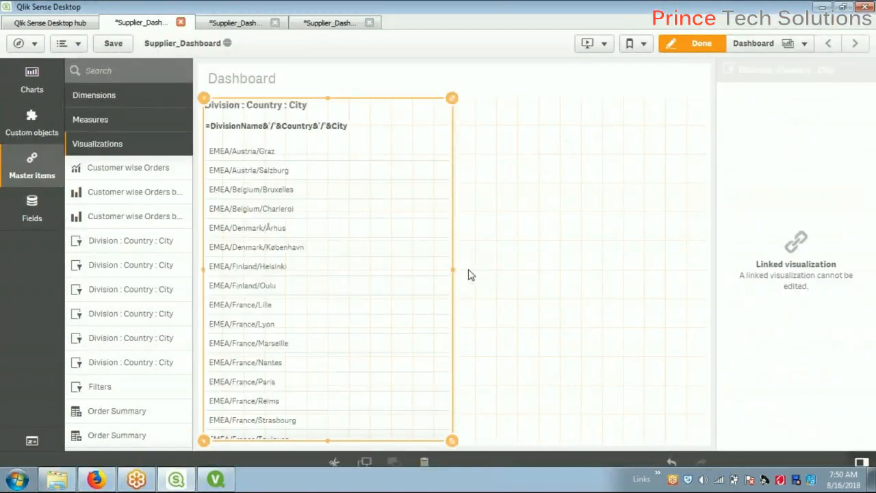
{"action": "left_click_drag", "start_coordinate": [452, 274], "coordinate": [325, 281]}
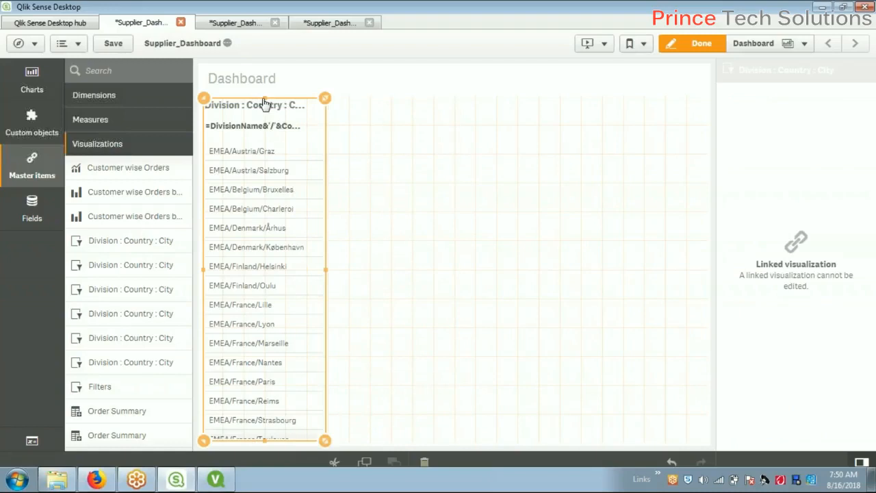
{"action": "left_click_drag", "start_coordinate": [264, 103], "coordinate": [264, 141]}
{"action": "left_click_drag", "start_coordinate": [261, 443], "coordinate": [265, 296]}
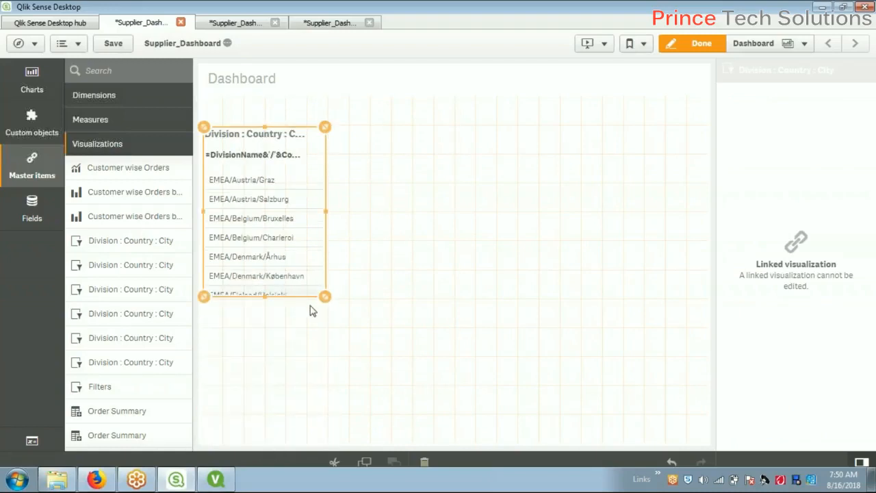
{"action": "key", "text": "alt+Tab"}
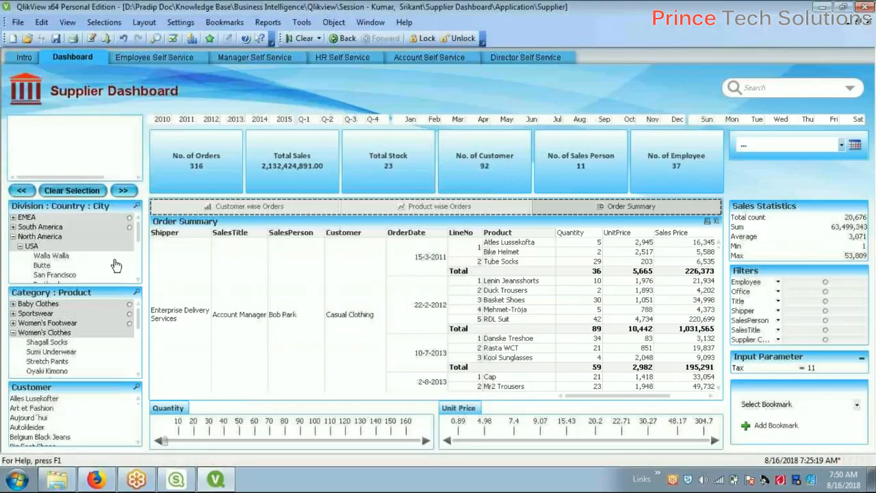
{"action": "key", "text": "alt+Tab"}
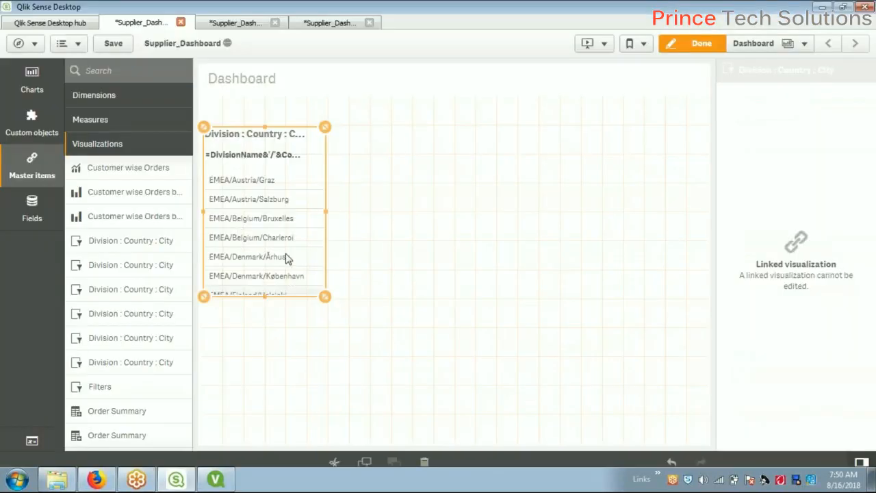
Shrink the Division pane further to about five rows and slightly narrower, comparing with QlikView
{"action": "left_click_drag", "start_coordinate": [265, 301], "coordinate": [264, 274]}
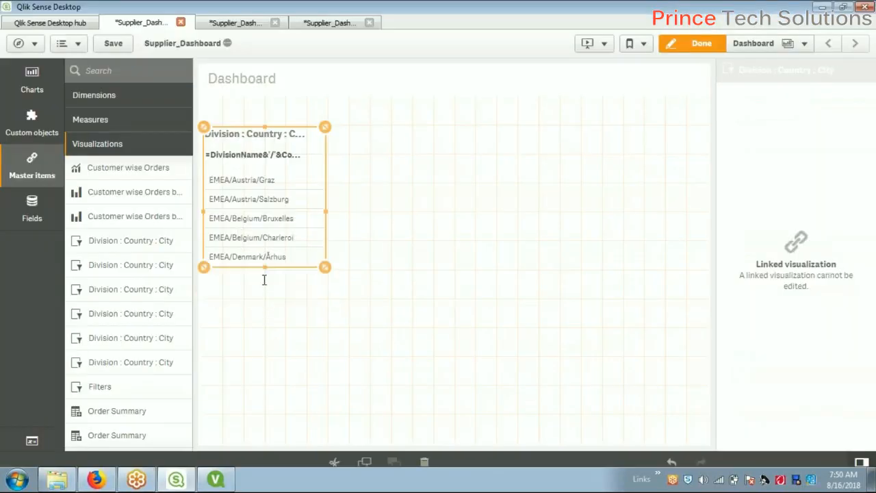
{"action": "left_click_drag", "start_coordinate": [264, 129], "coordinate": [264, 158]}
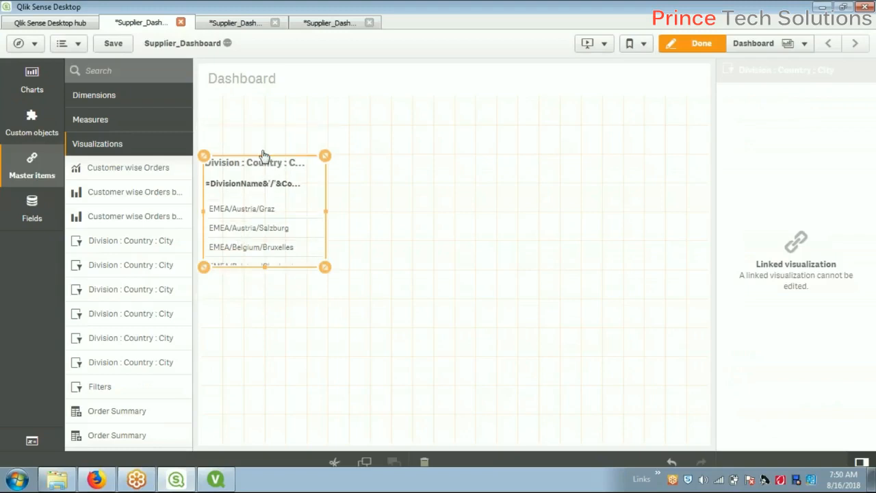
{"action": "left_click_drag", "start_coordinate": [326, 213], "coordinate": [306, 213]}
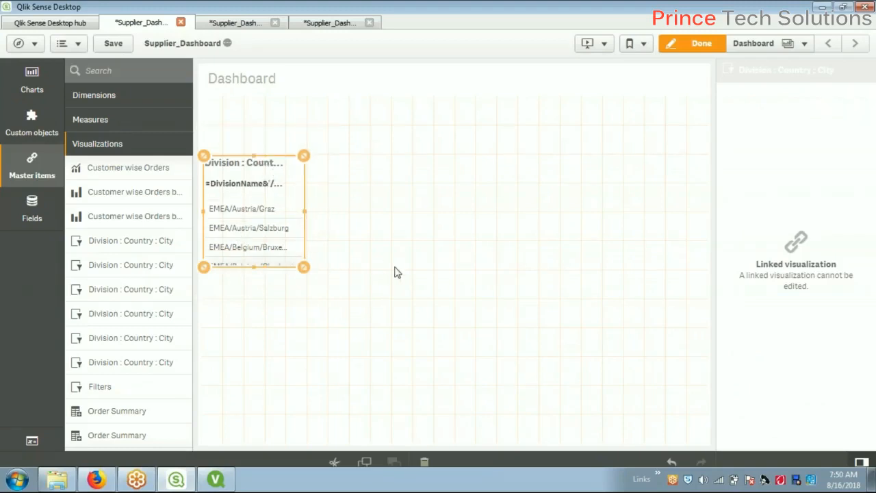
{"action": "key", "text": "alt+Tab"}
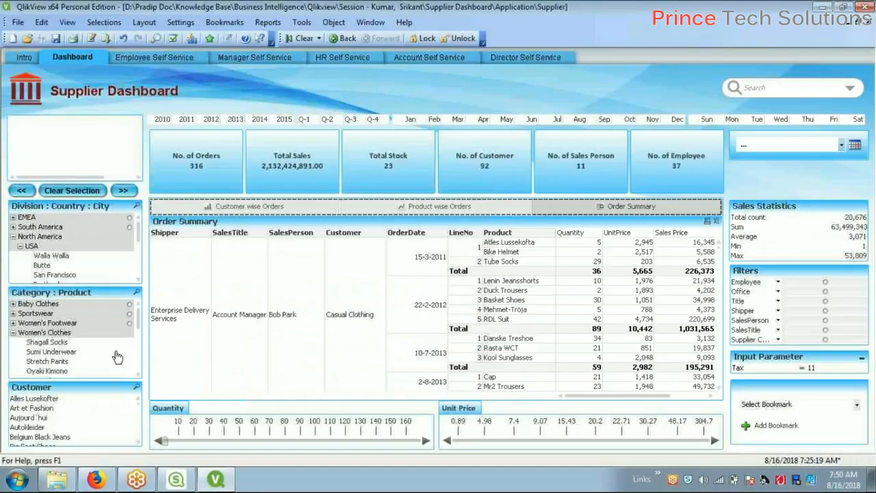
{"action": "key", "text": "alt+Tab"}
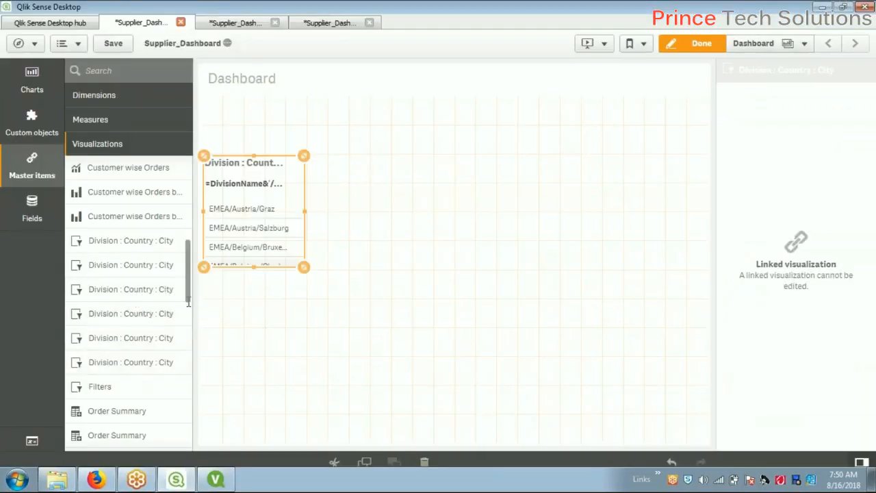
{"action": "scroll", "coordinate": [190, 290], "scroll_direction": "down", "scroll_amount": 5}
Place the Category : Product filter pane below the Division pane and make it taller
{"action": "left_click_drag", "start_coordinate": [184, 345], "coordinate": [187, 247]}
{"action": "left_click_drag", "start_coordinate": [132, 198], "coordinate": [245, 311]}
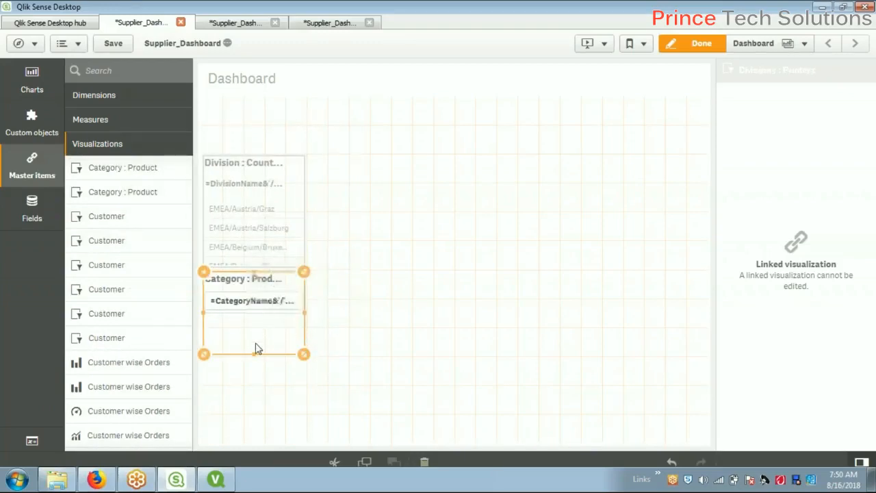
{"action": "left_click_drag", "start_coordinate": [255, 355], "coordinate": [253, 382]}
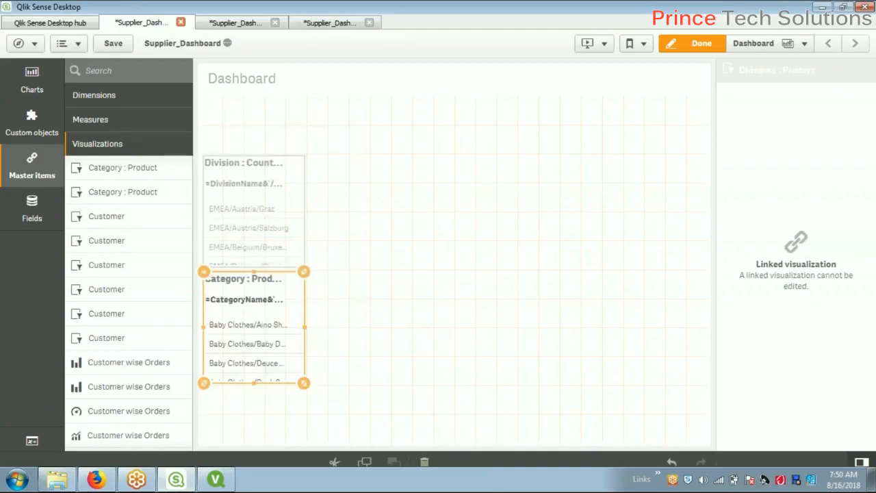
{"action": "left_click", "coordinate": [367, 345]}
{"action": "key", "text": "alt+Tab"}
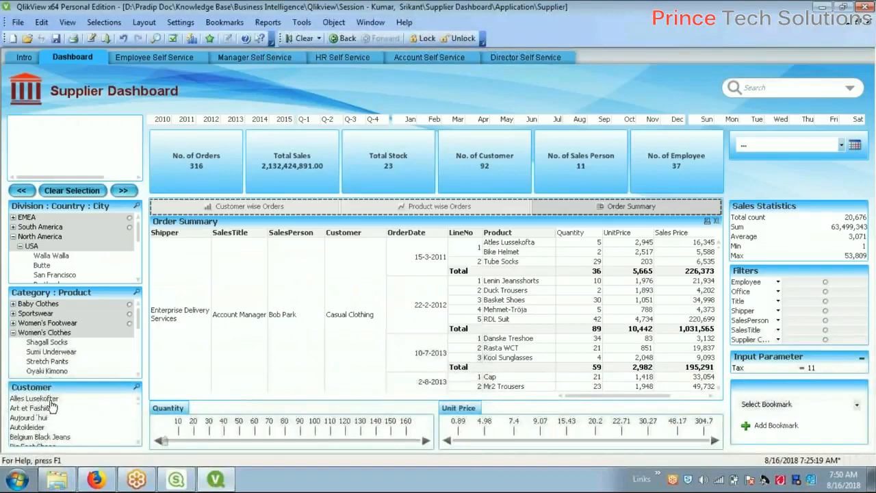
{"action": "key", "text": "alt+Tab"}
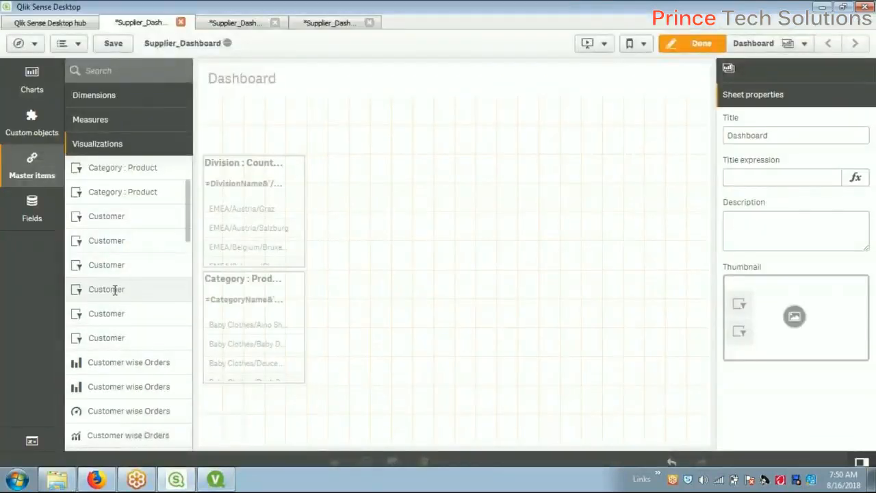
{"action": "left_click_drag", "start_coordinate": [121, 216], "coordinate": [233, 412]}
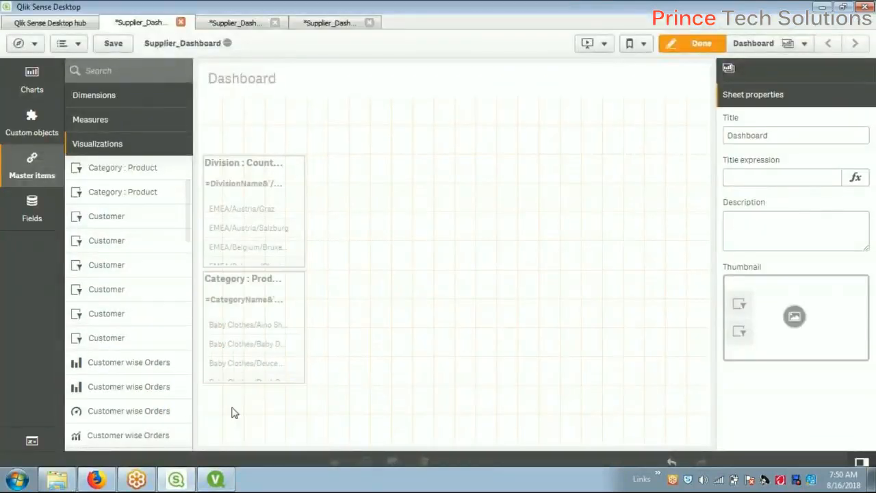
{"action": "left_click", "coordinate": [258, 267]}
{"action": "mouse_move", "coordinate": [255, 266]}
{"action": "left_mouse_down"}
{"action": "mouse_move", "coordinate": [256, 249]}
{"action": "mouse_move", "coordinate": [256, 258]}
{"action": "left_mouse_up"}
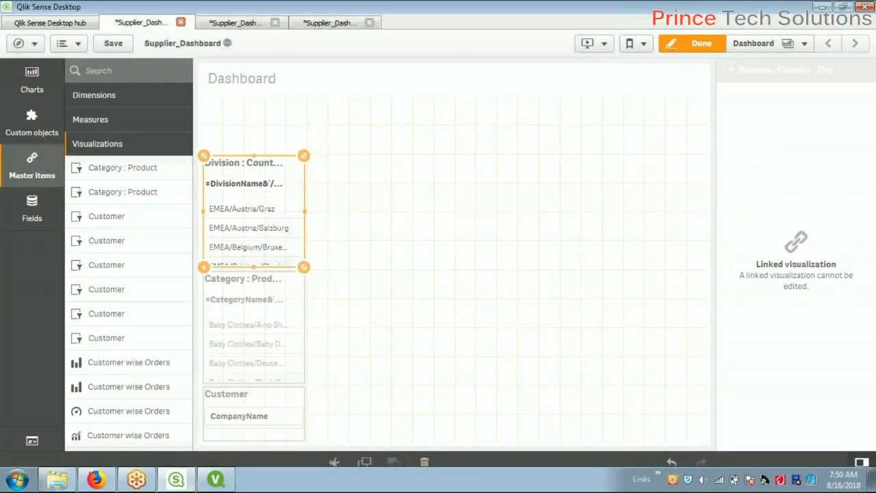
{"action": "right_click", "coordinate": [259, 191]}
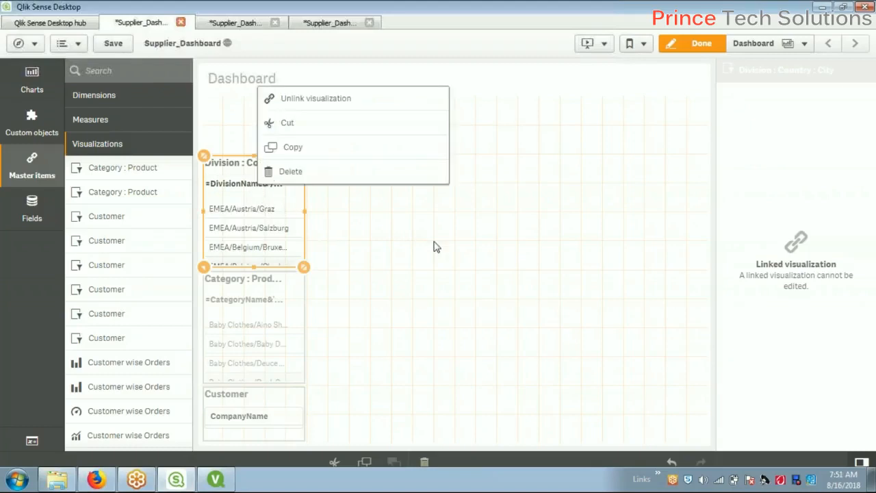
{"action": "left_click", "coordinate": [434, 247]}
{"action": "left_click", "coordinate": [246, 219]}
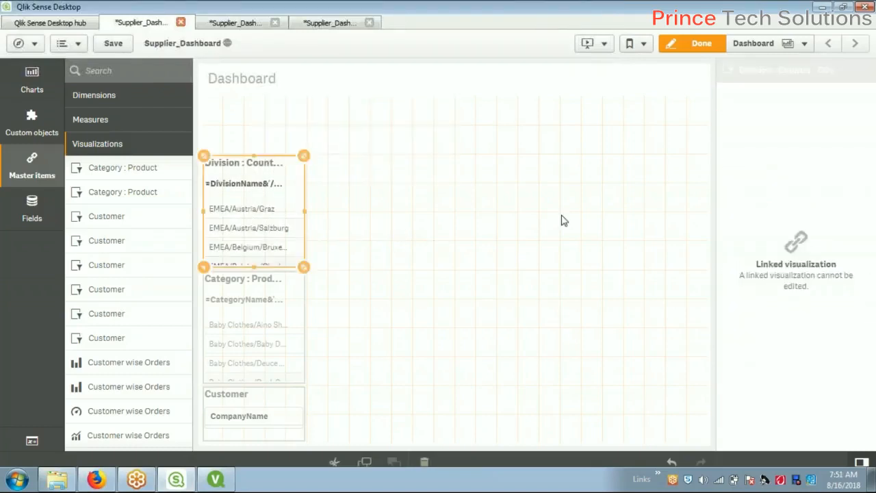
{"action": "right_click", "coordinate": [254, 218]}
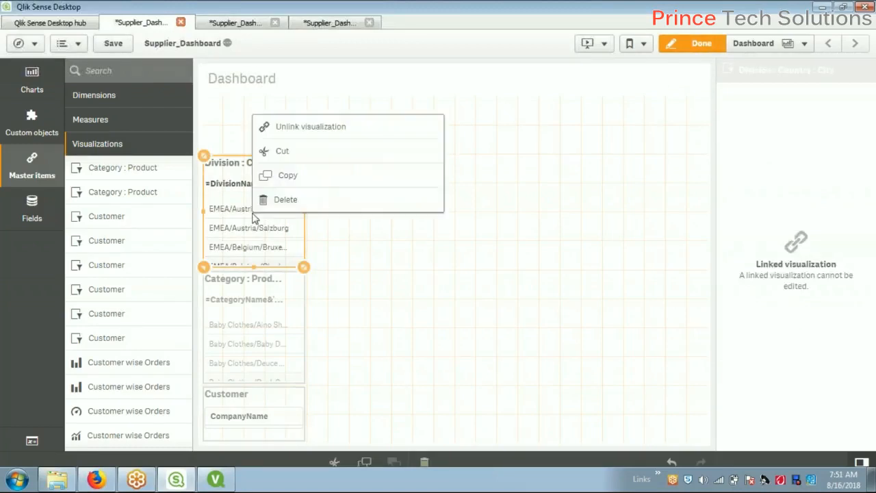
{"action": "left_click", "coordinate": [798, 257]}
{"action": "left_click", "coordinate": [360, 368]}
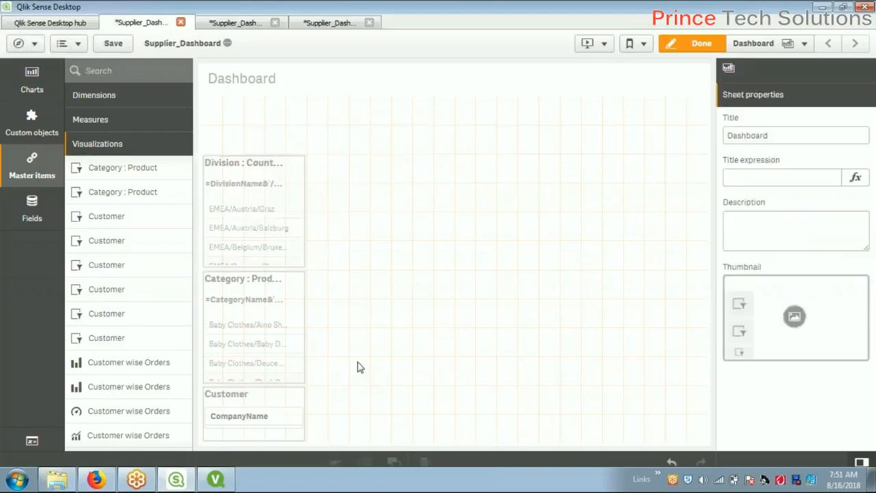
{"action": "left_click", "coordinate": [261, 425]}
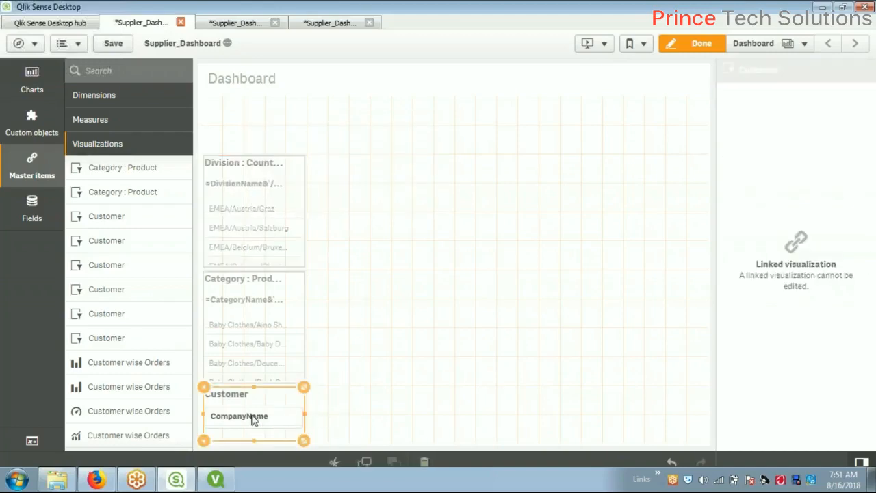
{"action": "key", "text": "alt+Tab"}
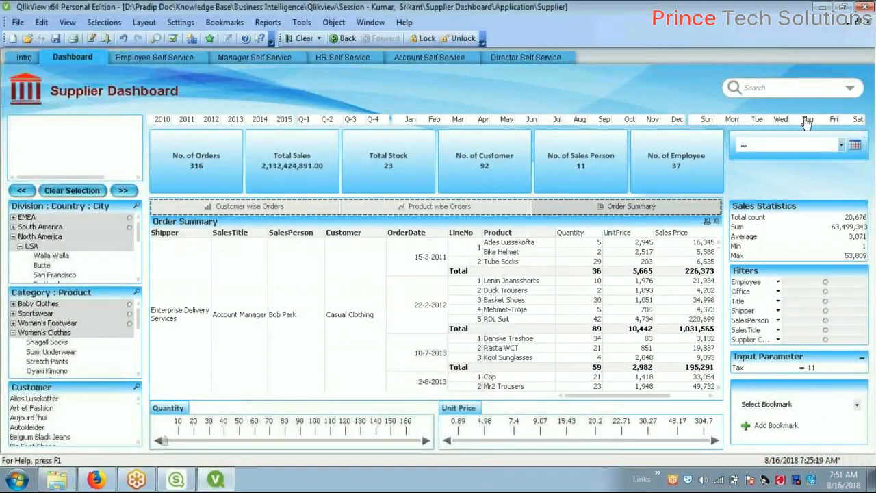
{"action": "key", "text": "alt+Tab"}
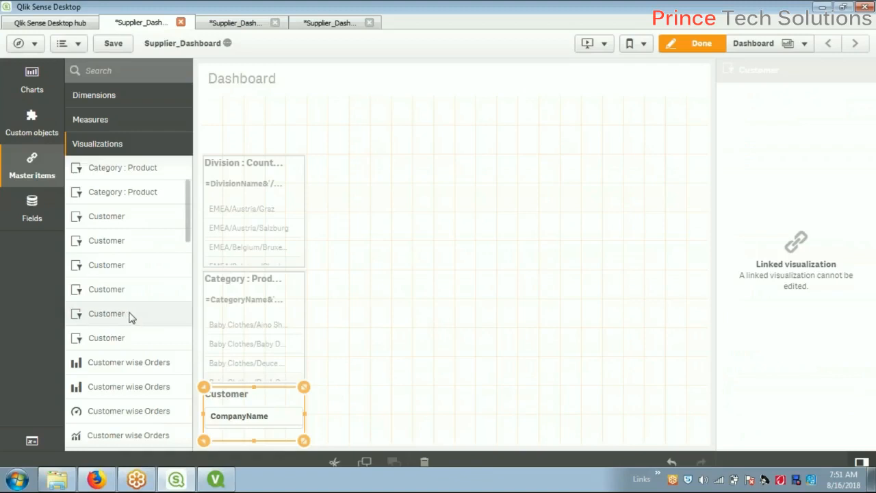
Drop the OrderMonth filter pane onto the sheet and cut its height down
{"action": "left_click", "coordinate": [518, 269]}
{"action": "left_click_drag", "start_coordinate": [190, 221], "coordinate": [383, 158]}
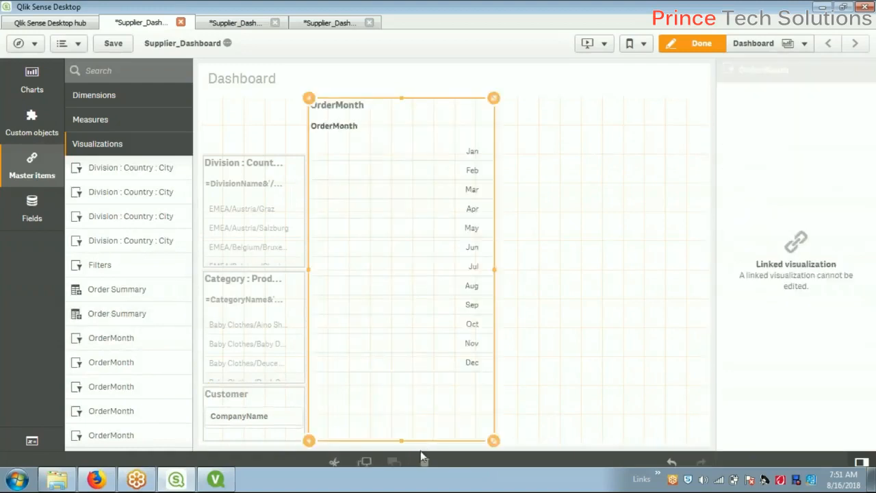
{"action": "left_click_drag", "start_coordinate": [402, 447], "coordinate": [401, 152]}
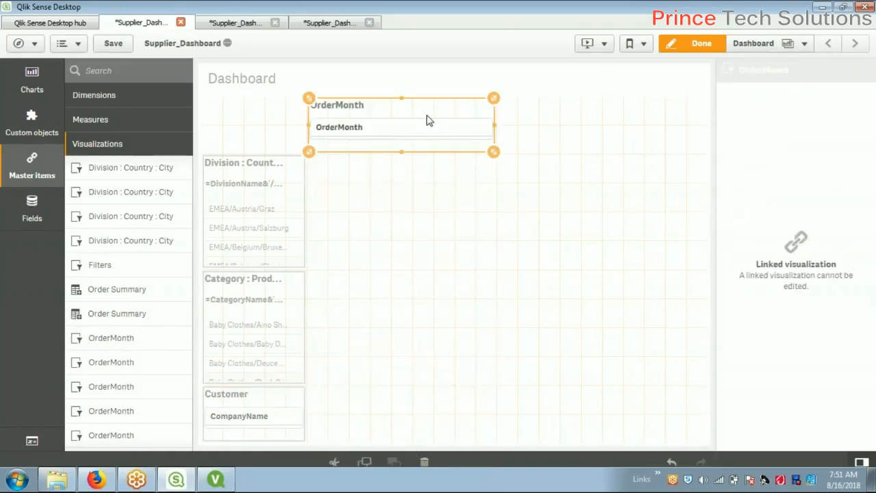
{"action": "left_click_drag", "start_coordinate": [405, 99], "coordinate": [397, 117]}
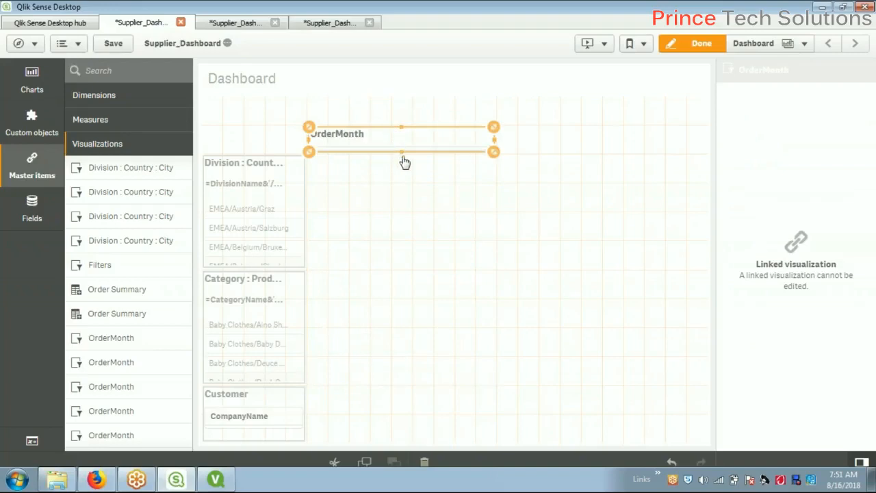
{"action": "key", "text": "alt+Tab"}
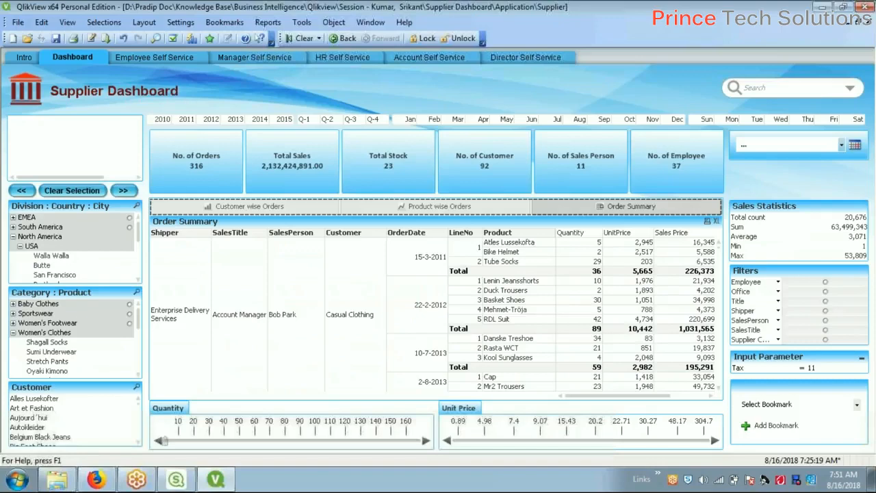
{"action": "key", "text": "alt+Tab"}
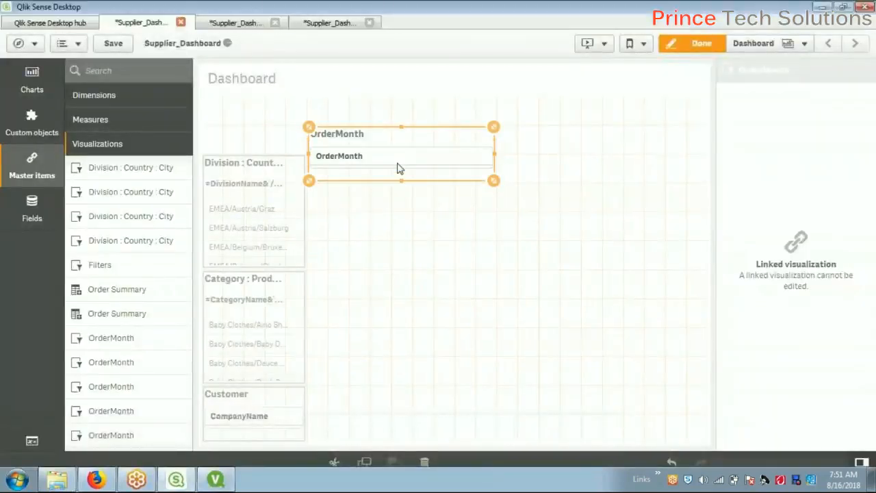
Shorten OrderMonth to its title row and adjust its width beside the Division pane
{"action": "left_click_drag", "start_coordinate": [400, 128], "coordinate": [411, 155]}
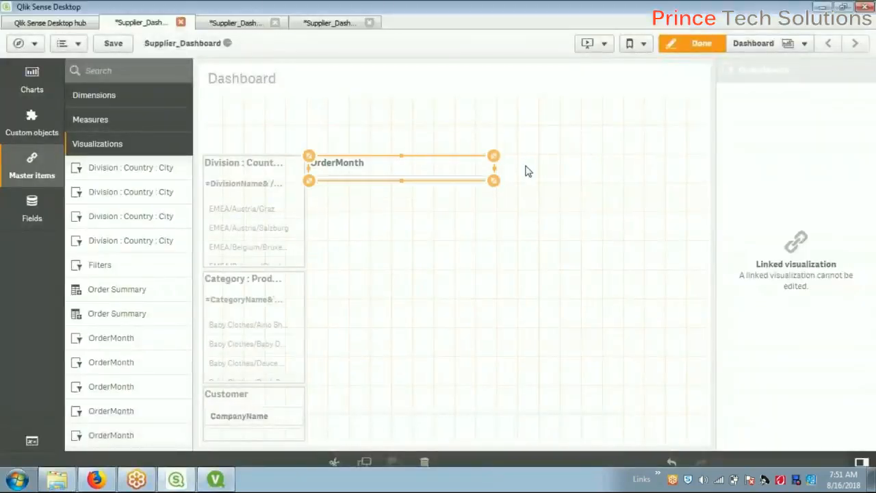
{"action": "key", "text": "alt+Tab"}
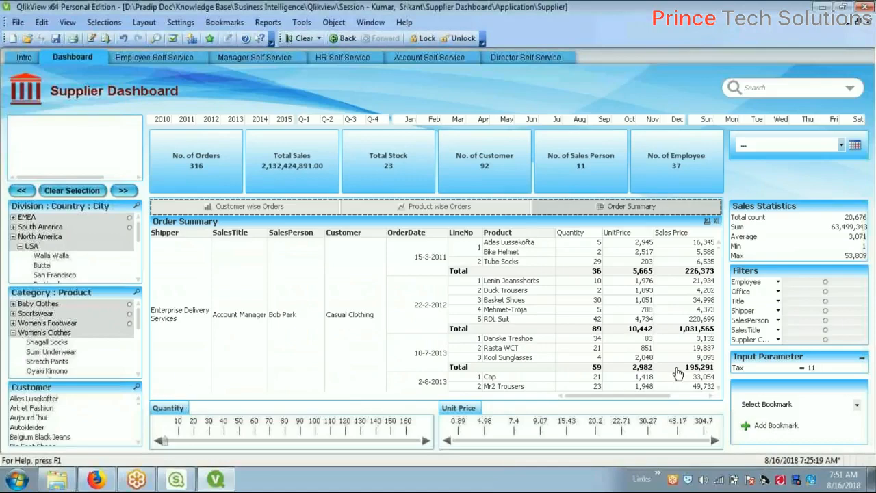
{"action": "key", "text": "alt+Tab"}
{"action": "left_click_drag", "start_coordinate": [496, 177], "coordinate": [412, 175]}
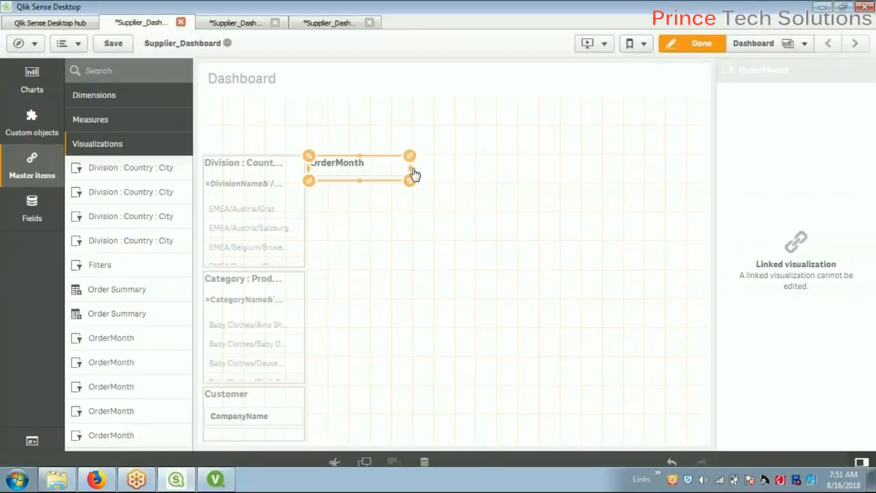
{"action": "left_click_drag", "start_coordinate": [413, 176], "coordinate": [475, 175]}
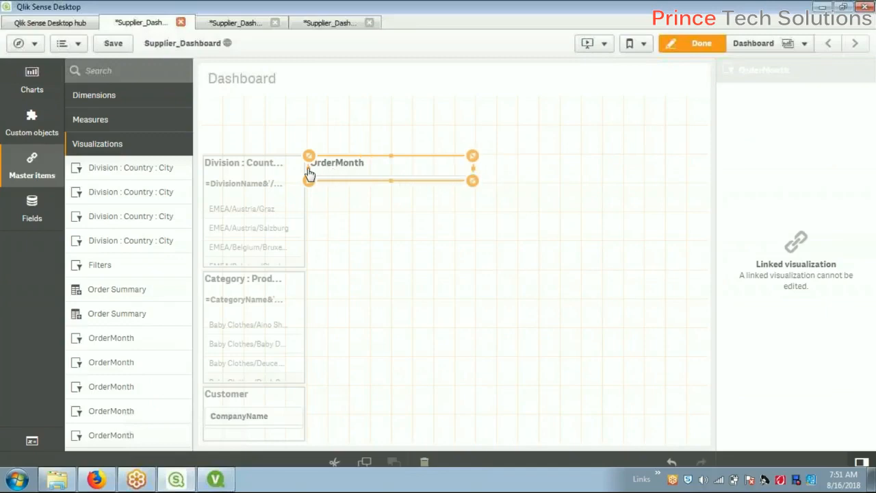
{"action": "left_click_drag", "start_coordinate": [309, 174], "coordinate": [413, 174]}
{"action": "left_click_drag", "start_coordinate": [478, 176], "coordinate": [524, 172]}
Add the OrderYear pane left of OrderMonth and the OrderQuarter pane to the sheet
{"action": "key", "text": "alt+Tab"}
{"action": "key", "text": "alt+Tab"}
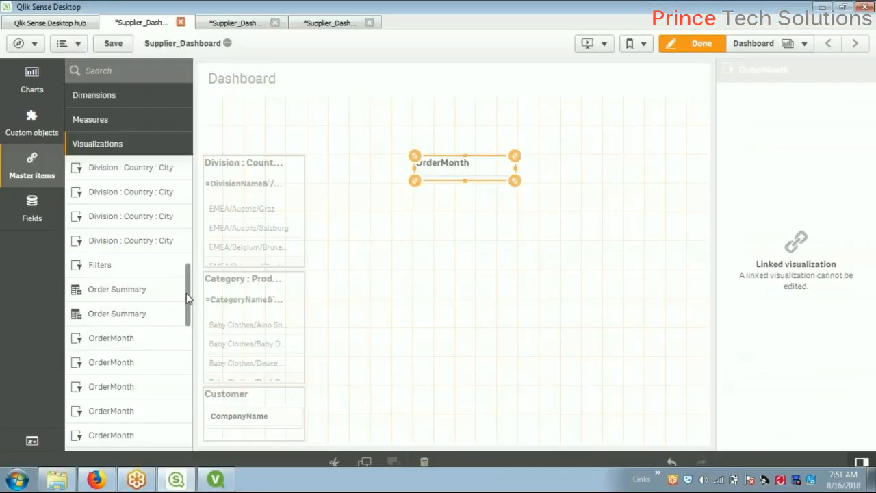
{"action": "left_click_drag", "start_coordinate": [189, 323], "coordinate": [190, 401]}
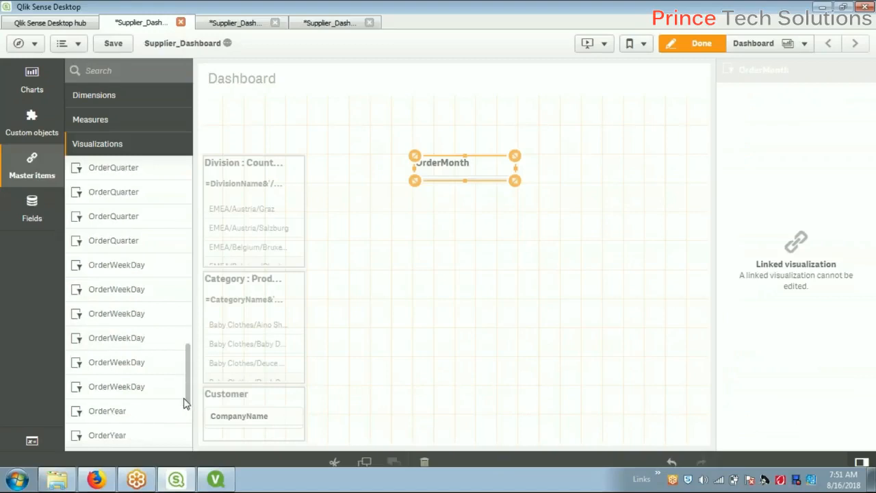
{"action": "left_click_drag", "start_coordinate": [126, 414], "coordinate": [356, 169]}
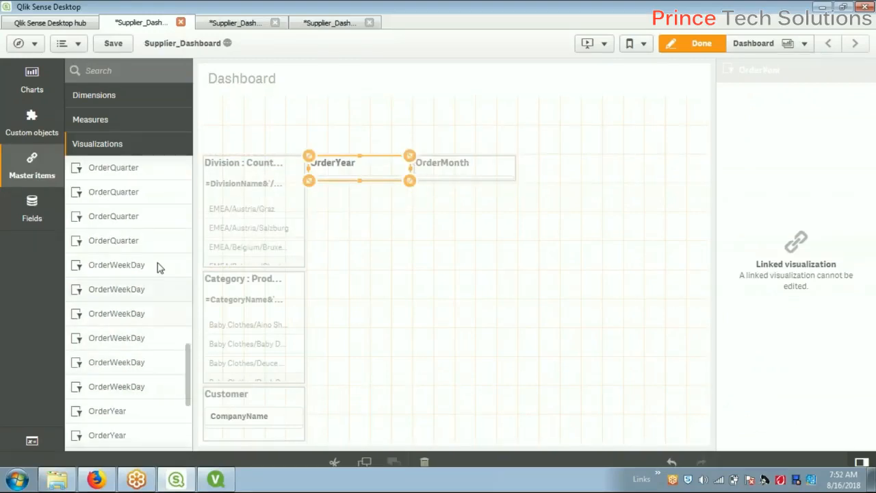
{"action": "left_click_drag", "start_coordinate": [141, 221], "coordinate": [556, 173]}
Arrange OrderYear, OrderQuarter and OrderMonth side by side in one row and save the app
{"action": "left_click", "coordinate": [446, 171]}
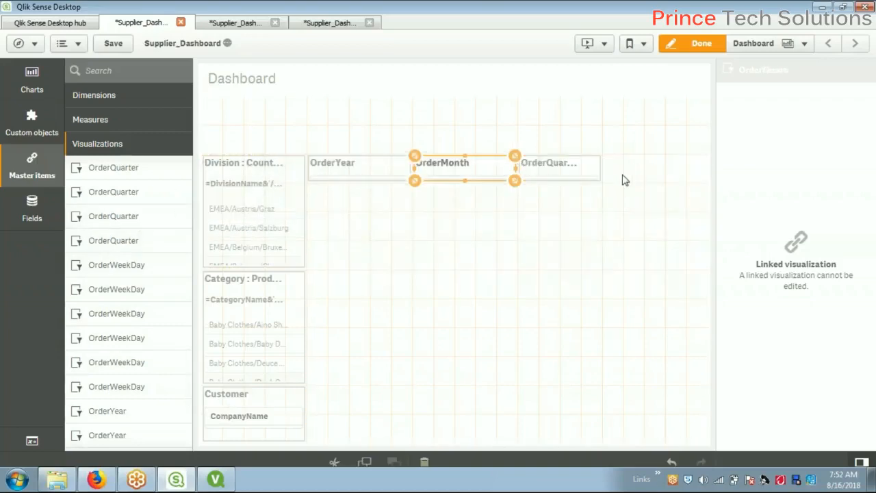
{"action": "left_click_drag", "start_coordinate": [624, 180], "coordinate": [623, 180]}
{"action": "left_click", "coordinate": [521, 168]}
{"action": "left_click_drag", "start_coordinate": [520, 170], "coordinate": [406, 172]}
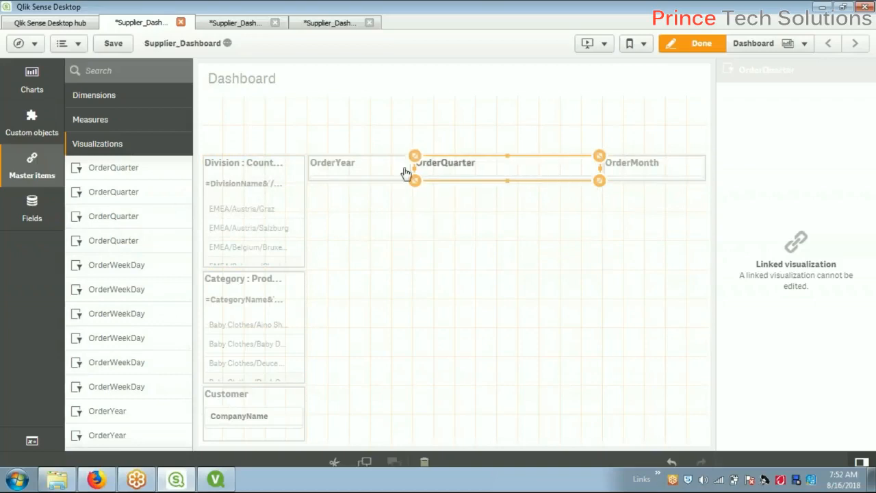
{"action": "left_click_drag", "start_coordinate": [594, 171], "coordinate": [509, 171]}
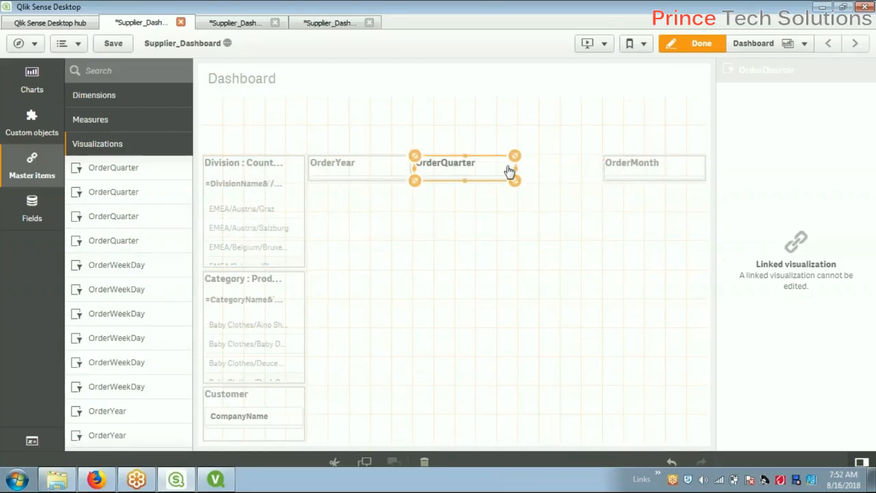
{"action": "left_click", "coordinate": [383, 171]}
{"action": "left_click_drag", "start_coordinate": [410, 176], "coordinate": [395, 178]}
{"action": "left_click", "coordinate": [423, 171]}
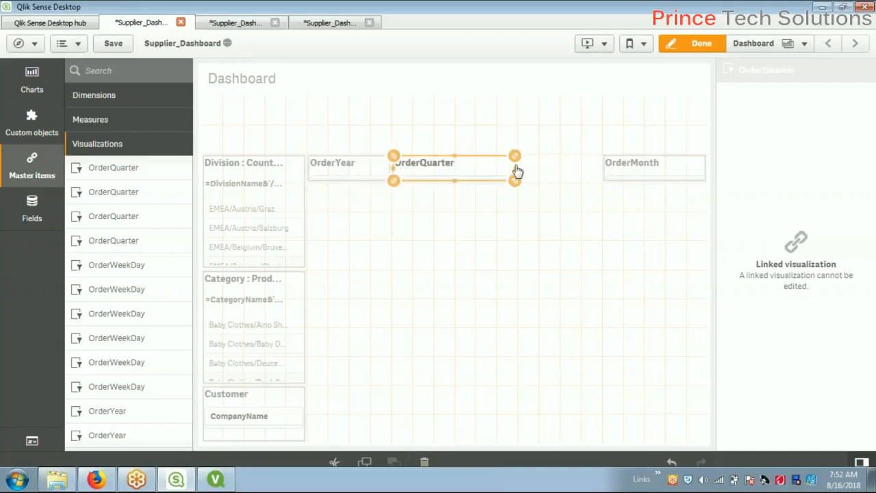
{"action": "left_click_drag", "start_coordinate": [515, 172], "coordinate": [500, 178]}
{"action": "left_click", "coordinate": [621, 175]}
{"action": "left_click_drag", "start_coordinate": [605, 176], "coordinate": [500, 178]}
{"action": "left_click_drag", "start_coordinate": [708, 176], "coordinate": [578, 179]}
{"action": "left_click", "coordinate": [111, 47]}
Leave edit mode and preview the year 2010–2015, quarter Q-1–Q-4 and month filter lists
{"action": "left_click", "coordinate": [700, 47]}
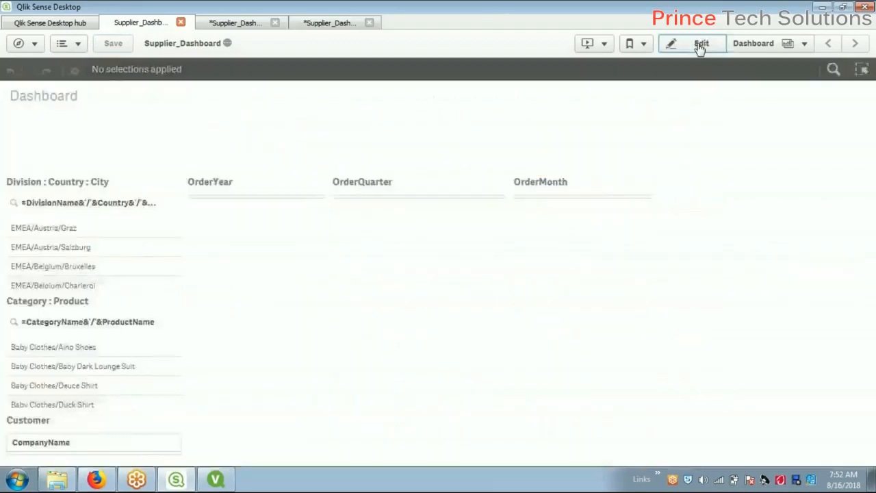
{"action": "left_click", "coordinate": [233, 199]}
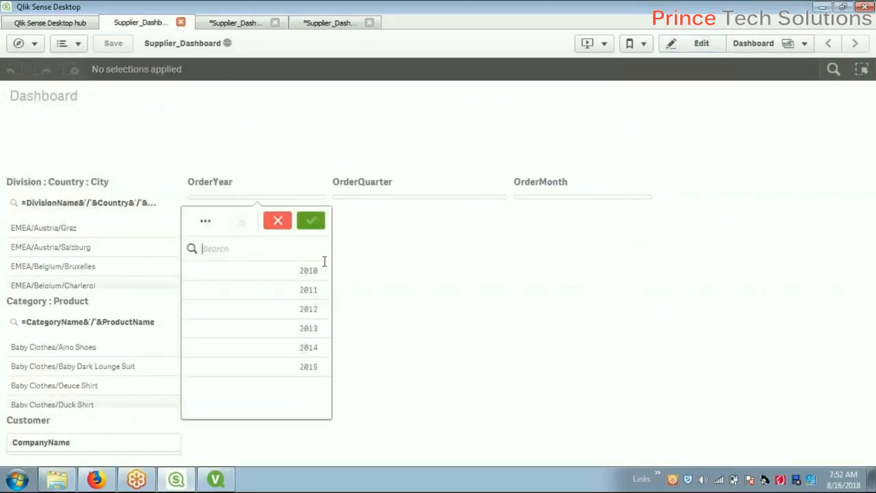
{"action": "left_click", "coordinate": [482, 295]}
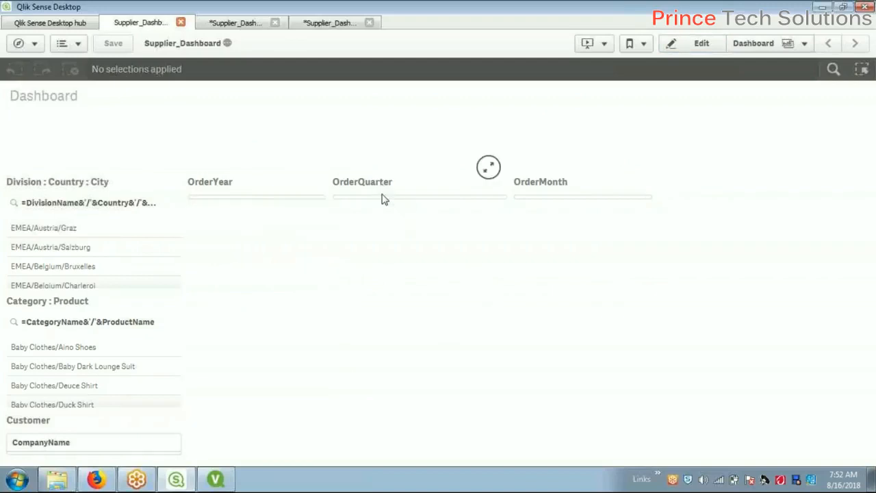
{"action": "left_click", "coordinate": [414, 204]}
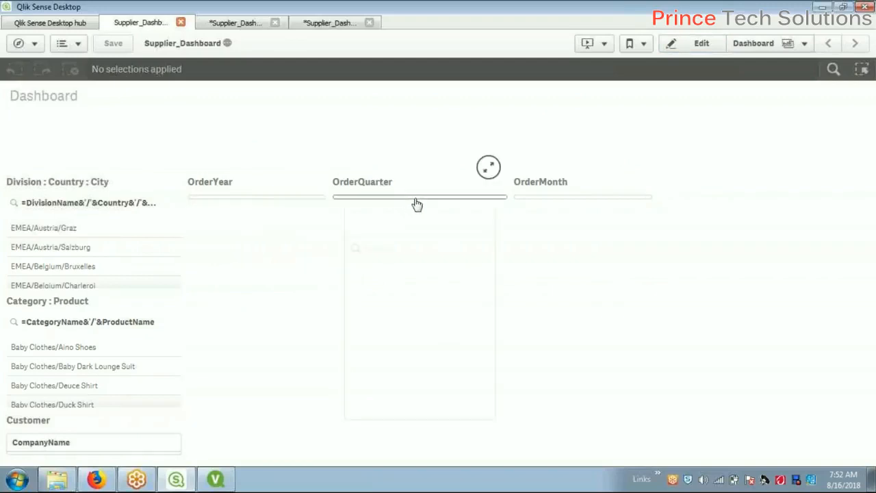
{"action": "left_click", "coordinate": [561, 202]}
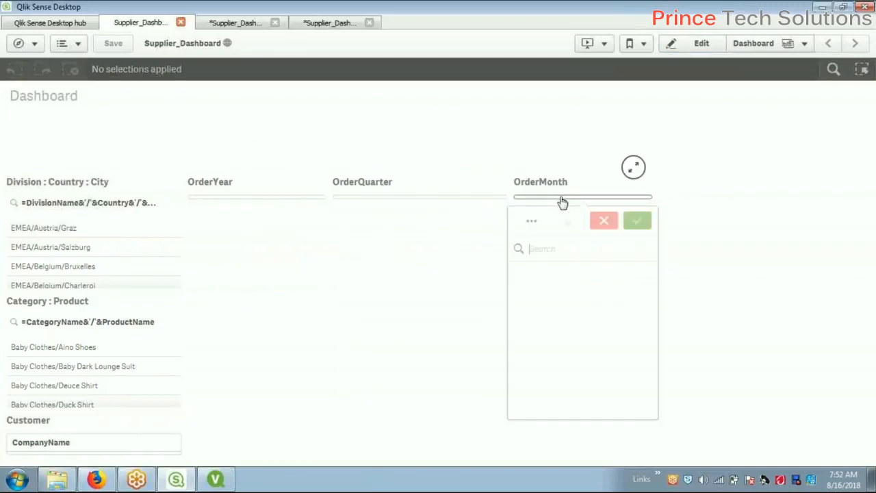
{"action": "left_click", "coordinate": [717, 275]}
{"action": "key", "text": "alt+Tab"}
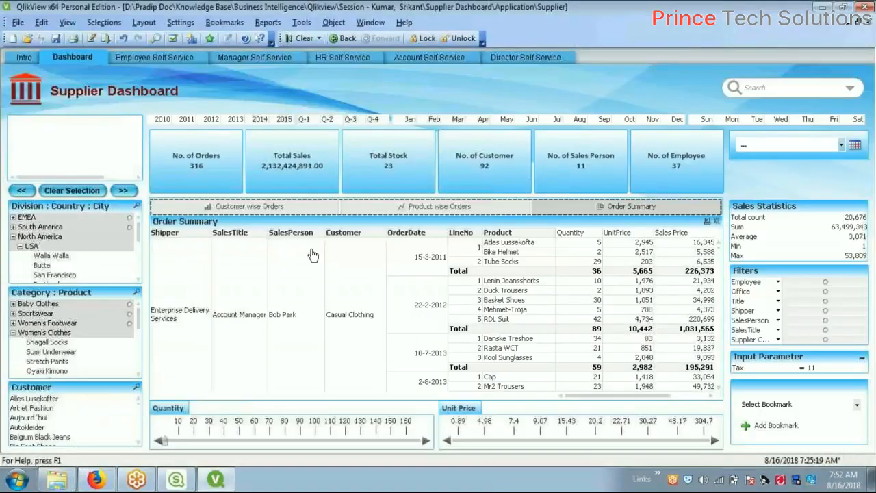
{"action": "key", "text": "alt+Tab"}
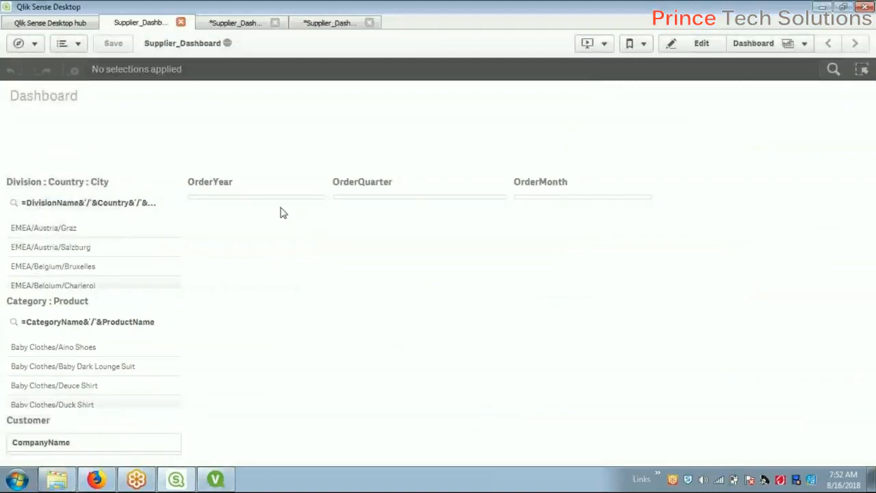
Back in edit mode, move the OrderYear pane up into the top row and adjust its height
{"action": "left_click", "coordinate": [680, 43]}
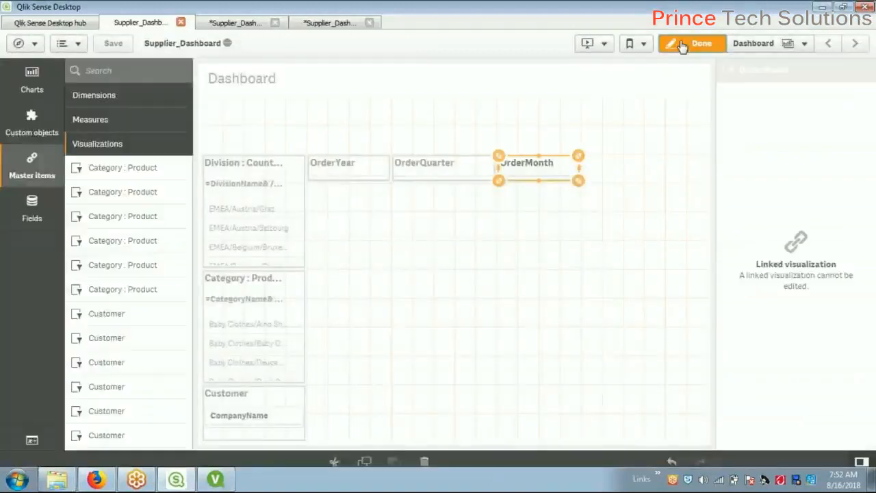
{"action": "left_click", "coordinate": [348, 162]}
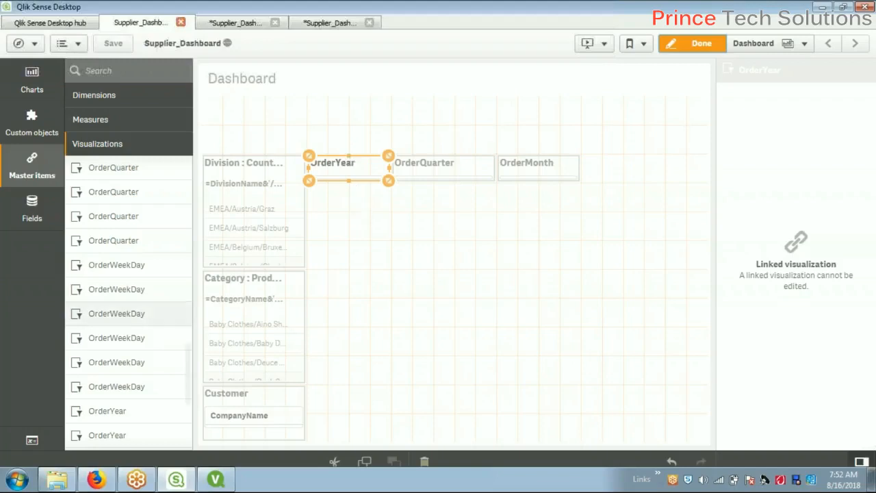
{"action": "left_click_drag", "start_coordinate": [187, 373], "coordinate": [194, 304]}
{"action": "left_click_drag", "start_coordinate": [195, 294], "coordinate": [209, 190]}
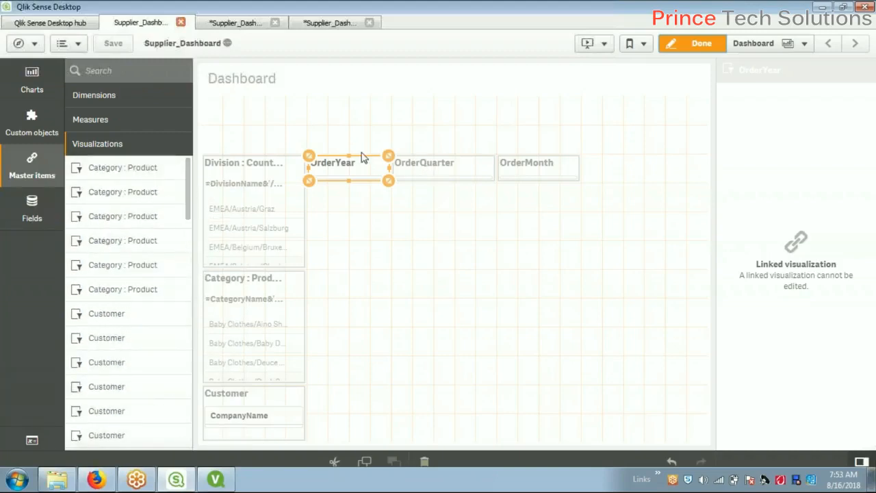
{"action": "left_click_drag", "start_coordinate": [349, 156], "coordinate": [347, 103]}
{"action": "left_click_drag", "start_coordinate": [353, 182], "coordinate": [357, 142]}
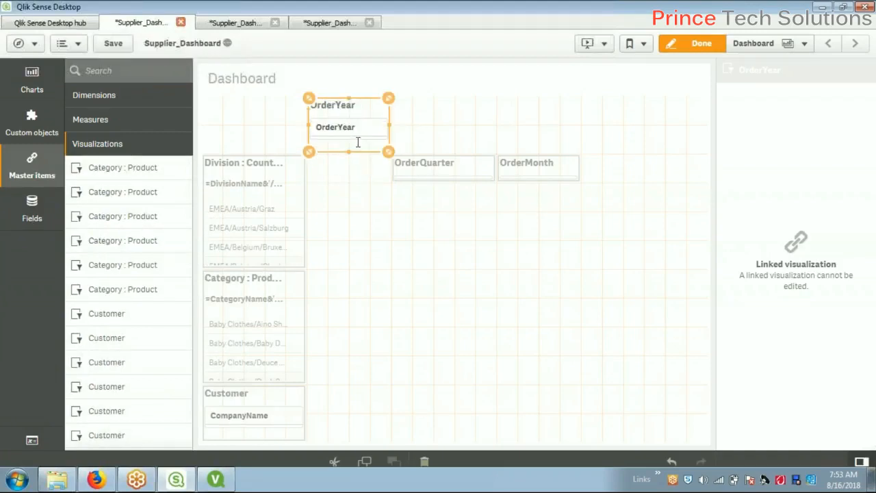
Preview the OrderYear filter's values, then return to editing and check its options
{"action": "left_click", "coordinate": [686, 46]}
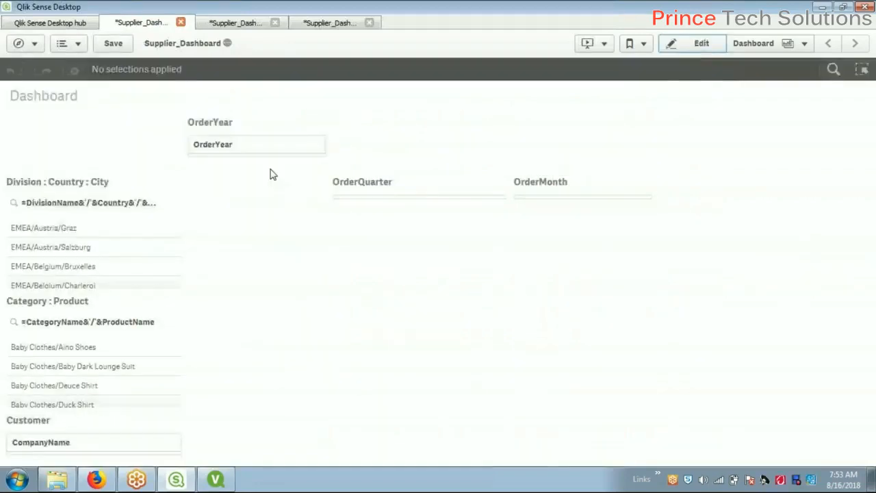
{"action": "left_click", "coordinate": [212, 150]}
{"action": "left_click", "coordinate": [445, 267]}
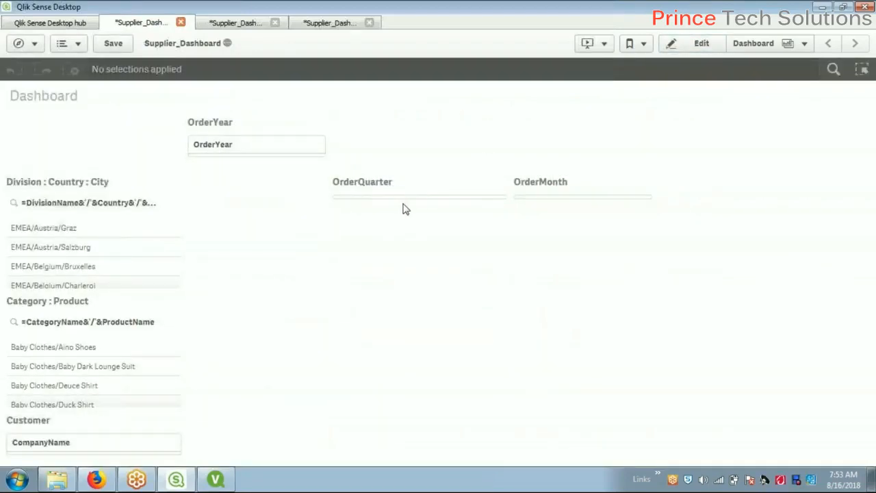
{"action": "left_click", "coordinate": [690, 44]}
{"action": "right_click", "coordinate": [352, 114]}
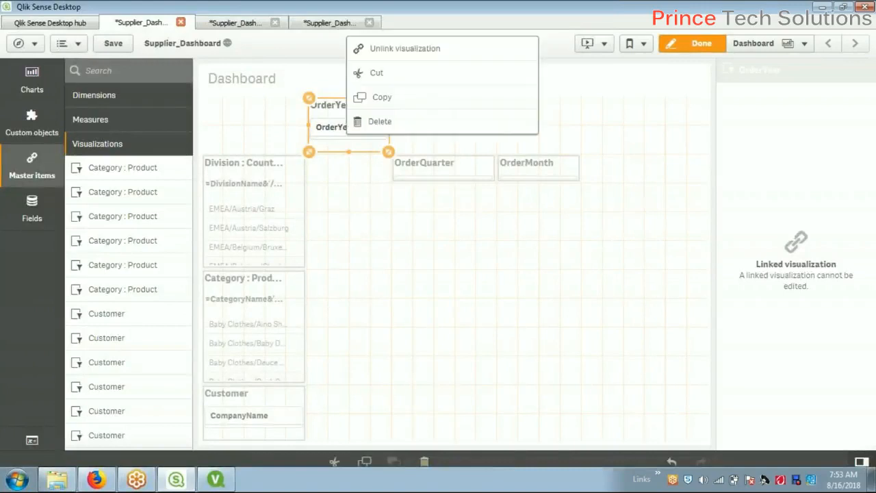
{"action": "left_click", "coordinate": [541, 254]}
Shrink OrderYear, OrderQuarter and OrderMonth to title-only height along the top row
{"action": "left_click", "coordinate": [370, 122]}
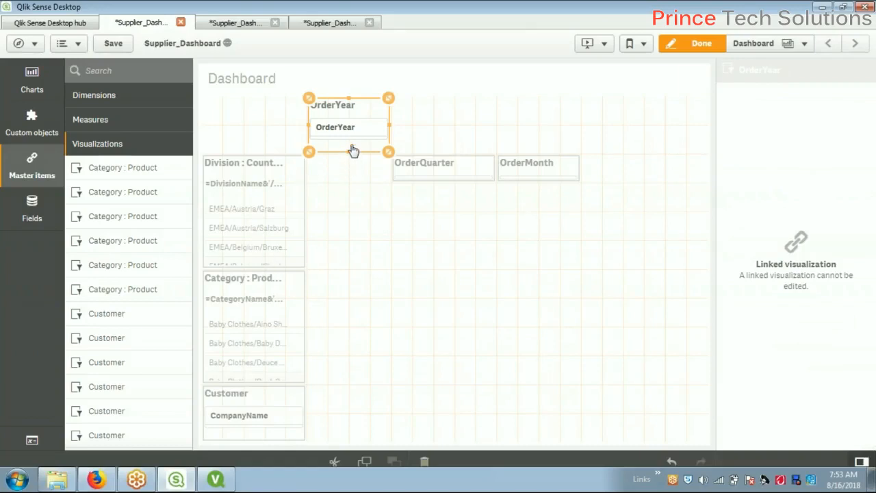
{"action": "left_click_drag", "start_coordinate": [351, 152], "coordinate": [352, 134]}
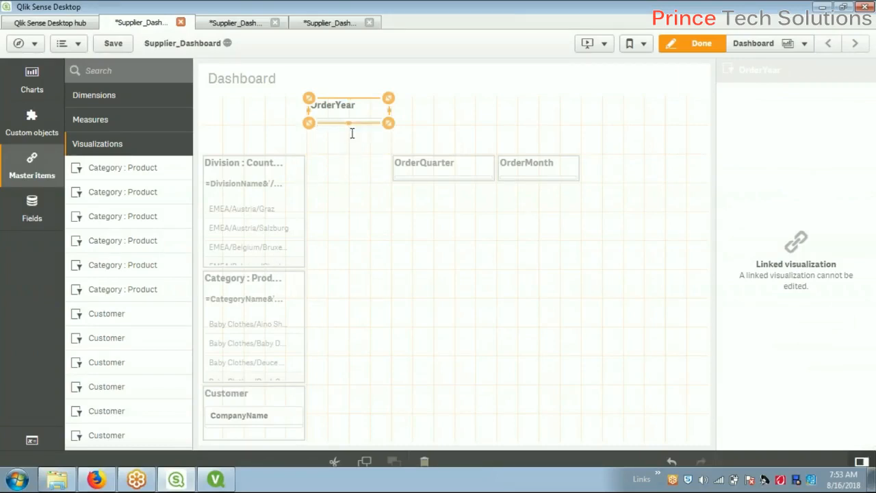
{"action": "left_click", "coordinate": [441, 175]}
{"action": "left_click_drag", "start_coordinate": [445, 153], "coordinate": [446, 100]}
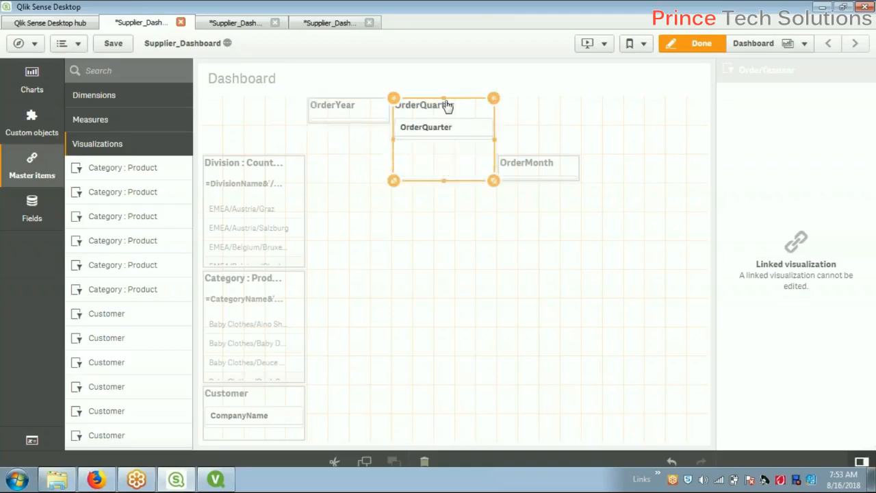
{"action": "left_click_drag", "start_coordinate": [446, 181], "coordinate": [454, 132]}
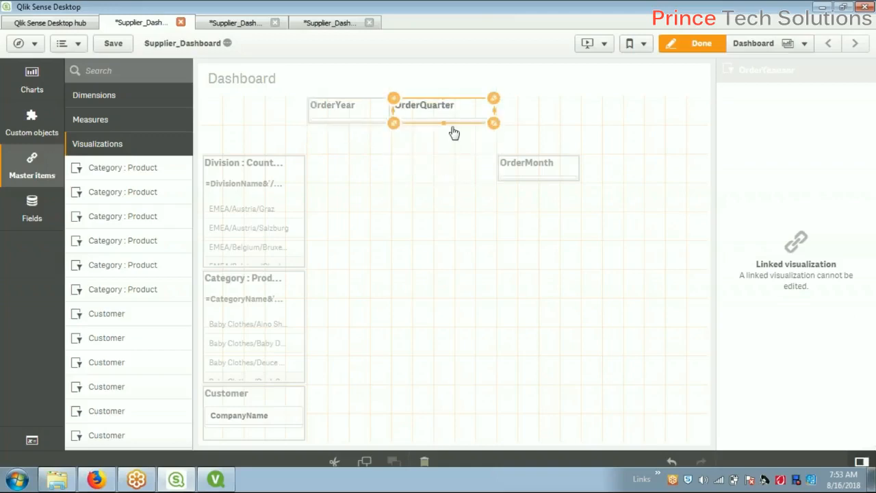
{"action": "left_click", "coordinate": [540, 165]}
{"action": "left_click_drag", "start_coordinate": [539, 156], "coordinate": [541, 100]}
{"action": "left_click_drag", "start_coordinate": [545, 180], "coordinate": [541, 123]}
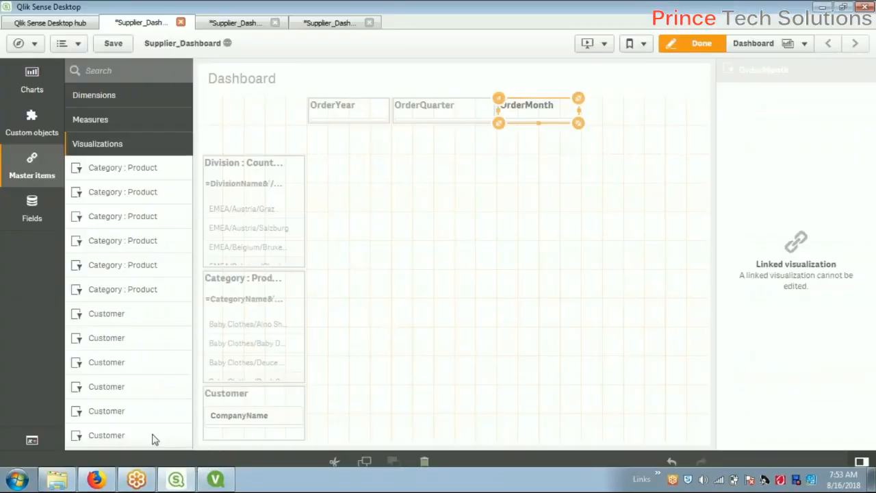
Place an OrderWeekDay filter pane in the top row, right of OrderMonth
{"action": "left_click", "coordinate": [415, 316]}
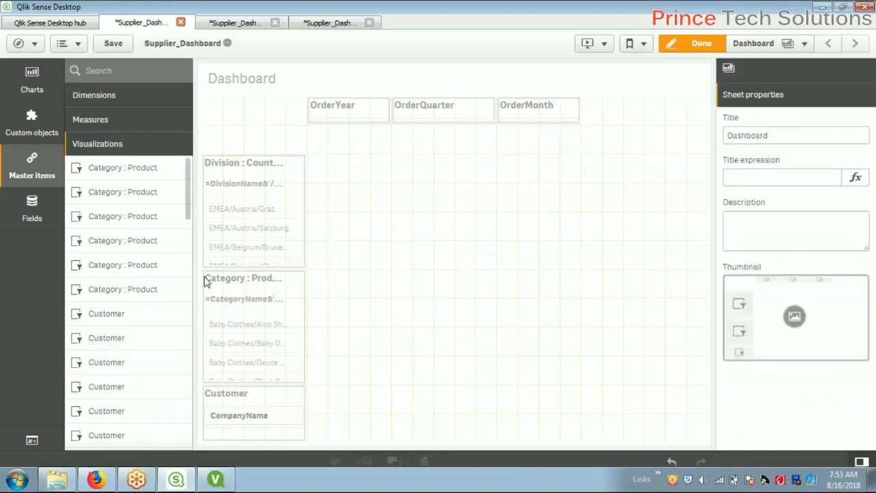
{"action": "scroll", "coordinate": [169, 286], "scroll_direction": "down", "scroll_amount": 2}
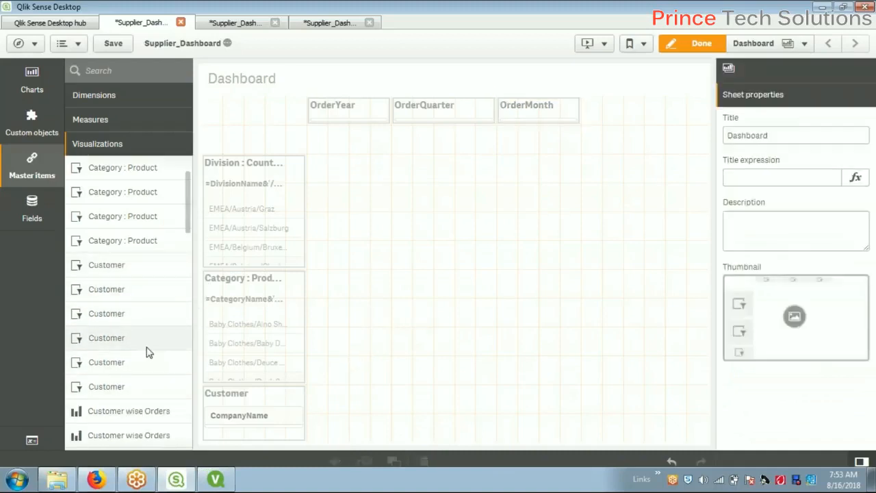
{"action": "scroll", "coordinate": [146, 337], "scroll_direction": "up", "scroll_amount": 2}
{"action": "scroll", "coordinate": [146, 344], "scroll_direction": "down", "scroll_amount": 3}
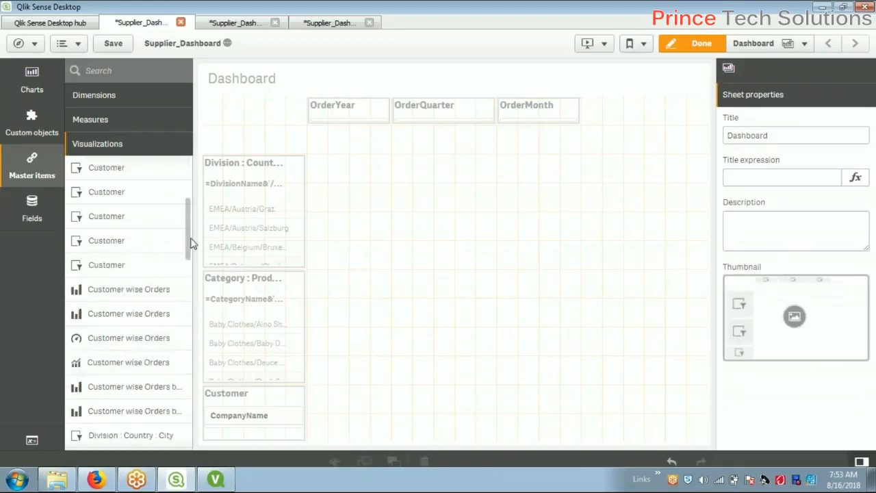
{"action": "left_click_drag", "start_coordinate": [190, 254], "coordinate": [183, 382]}
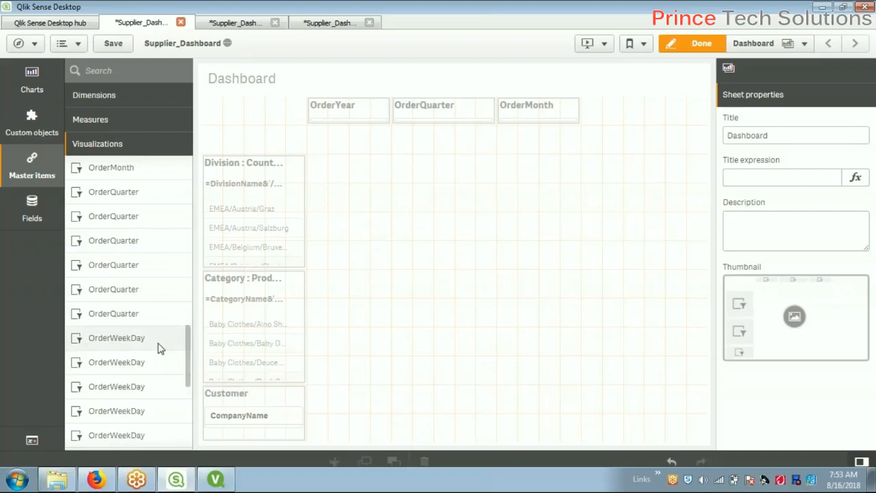
{"action": "left_click_drag", "start_coordinate": [194, 322], "coordinate": [633, 107]}
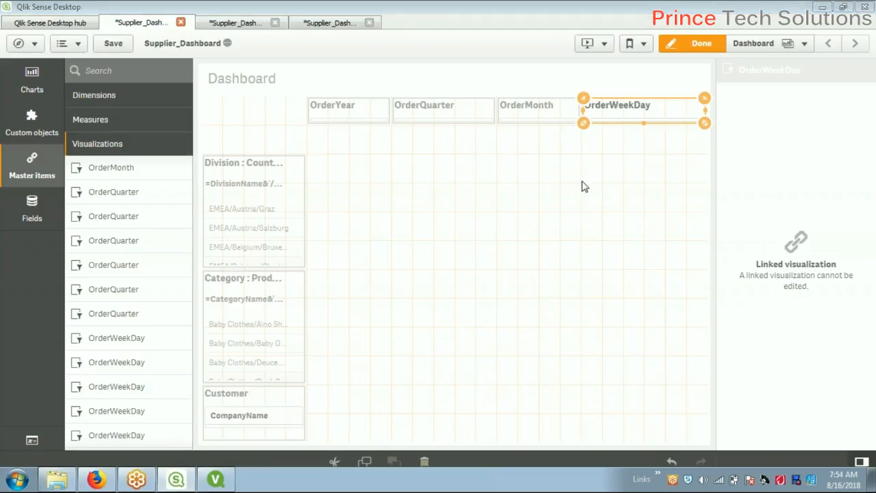
{"action": "left_click", "coordinate": [487, 248]}
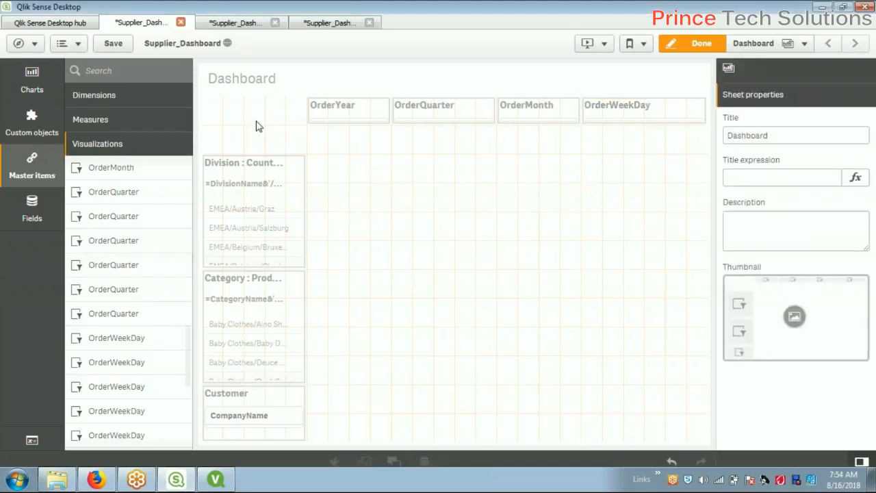
Bring up the Customer wise Orders chart in QlikView for reference, then return to Qlik Sense
{"action": "scroll", "coordinate": [164, 249], "scroll_direction": "up", "scroll_amount": 5}
{"action": "left_click", "coordinate": [219, 479]}
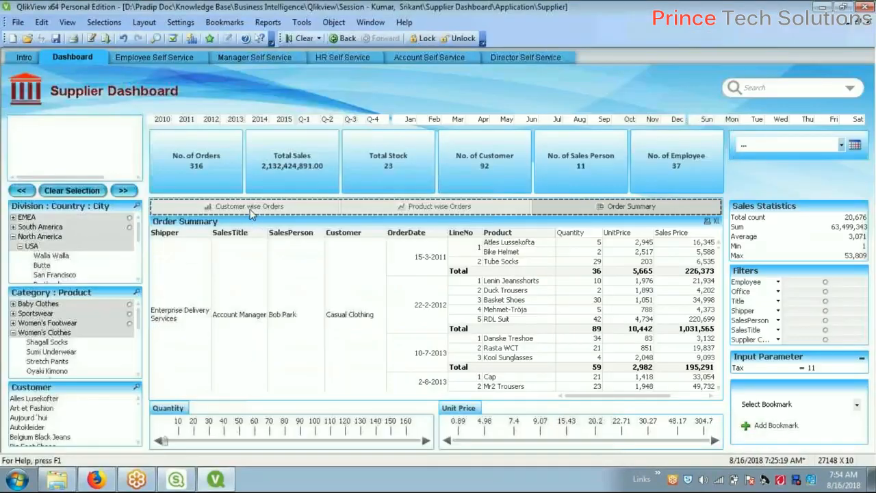
{"action": "left_click", "coordinate": [249, 207]}
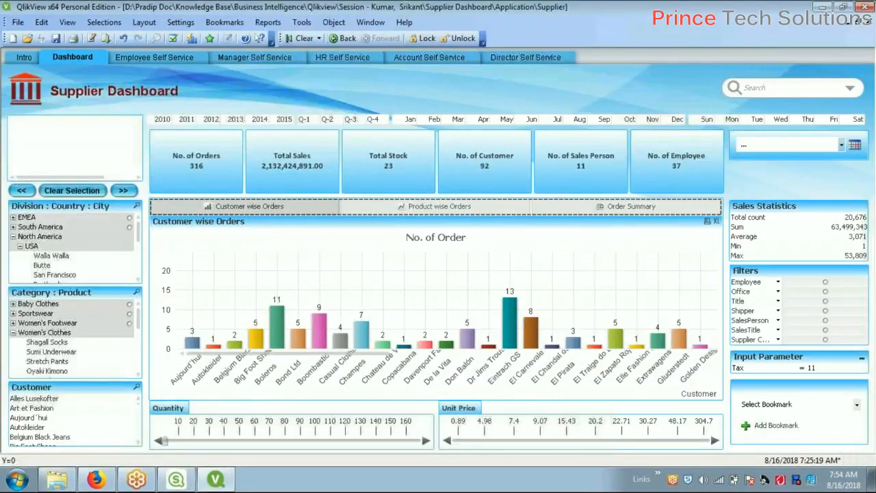
{"action": "key", "text": "alt+Tab"}
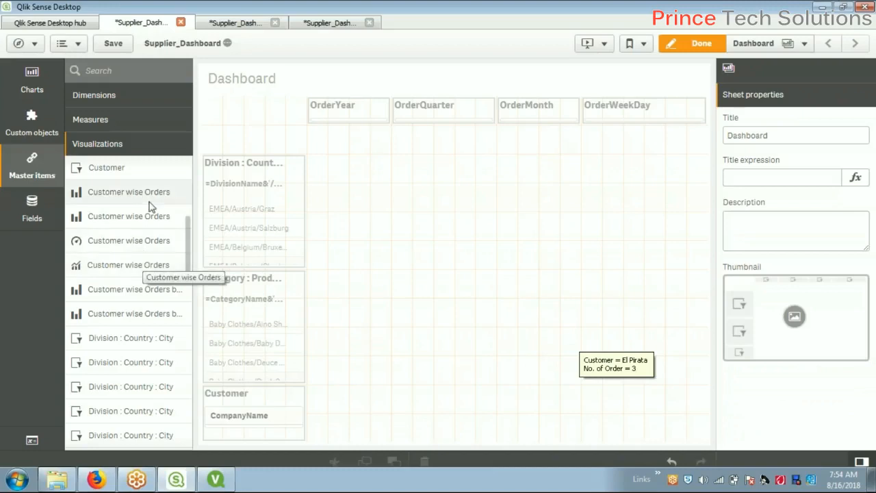
Place the Customer wise Orders bar chart on the sheet, widening and shortening it
{"action": "left_click_drag", "start_coordinate": [152, 207], "coordinate": [440, 297]}
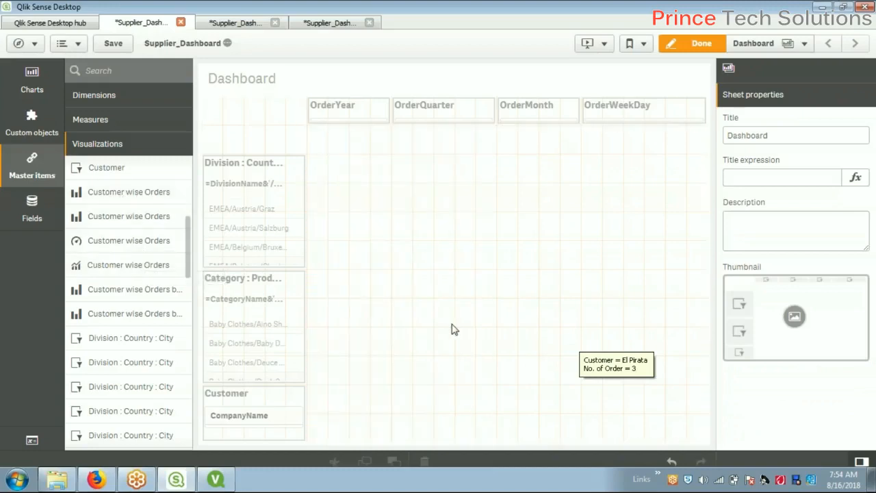
{"action": "left_click_drag", "start_coordinate": [493, 286], "coordinate": [517, 288]}
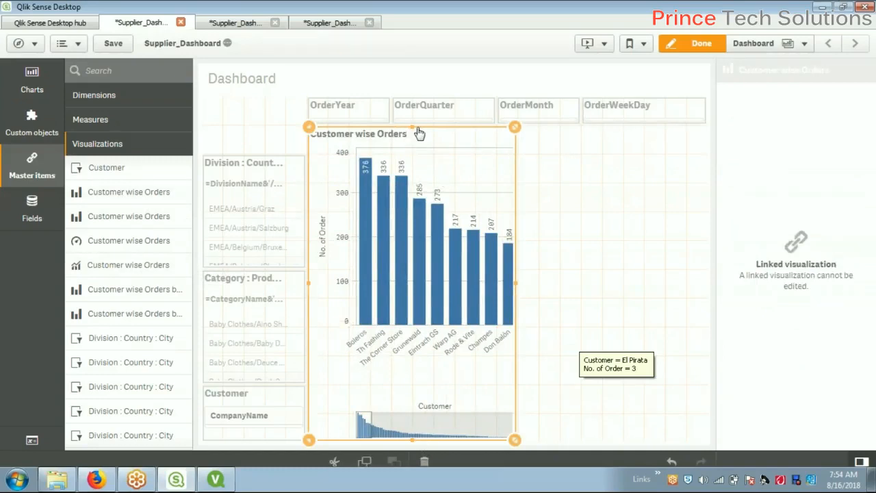
{"action": "left_click_drag", "start_coordinate": [410, 440], "coordinate": [412, 267]}
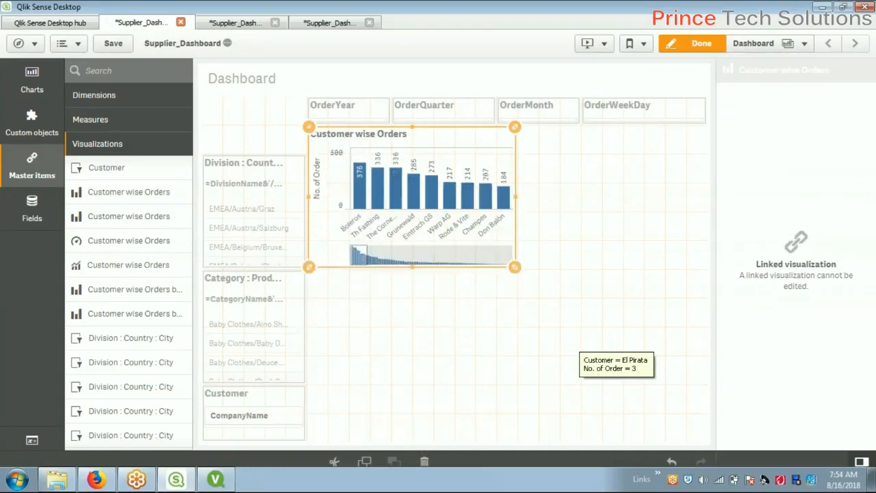
Move the Division, Category : Product and Customer filters up and shorten them
{"action": "left_click", "coordinate": [252, 204]}
{"action": "left_click_drag", "start_coordinate": [256, 157], "coordinate": [254, 100]}
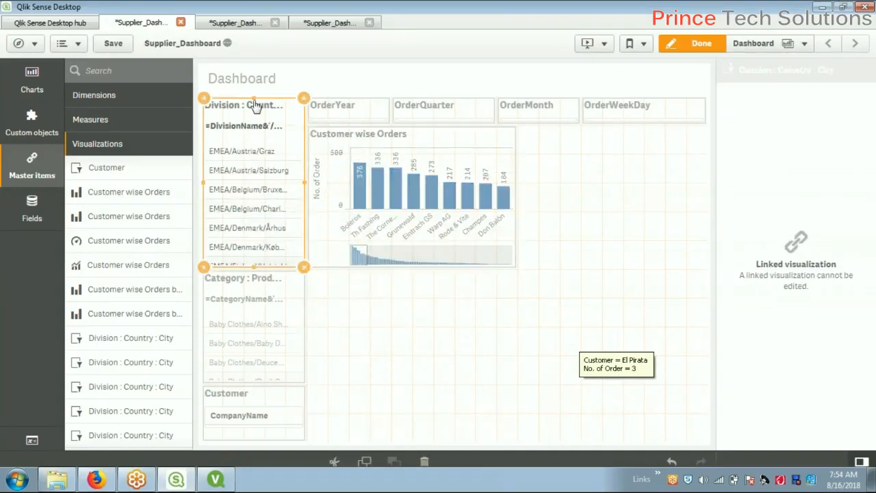
{"action": "left_click_drag", "start_coordinate": [251, 266], "coordinate": [261, 229]}
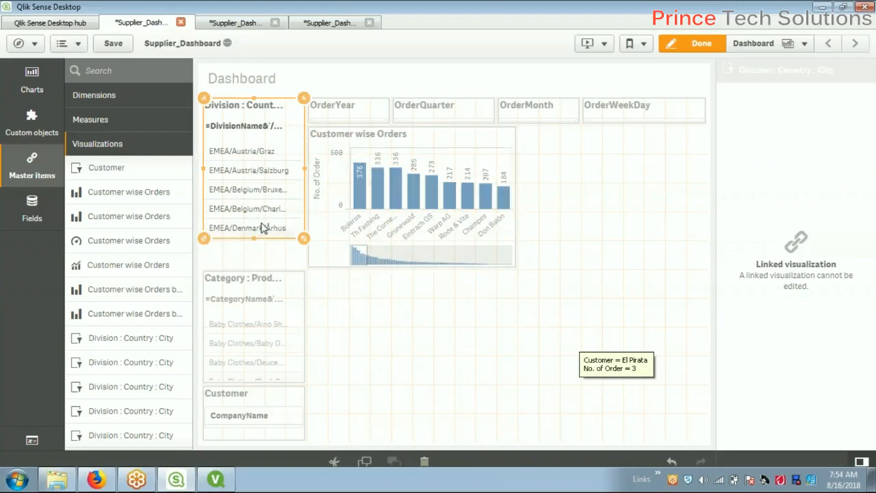
{"action": "left_click", "coordinate": [253, 282]}
{"action": "left_click_drag", "start_coordinate": [254, 272], "coordinate": [260, 245]}
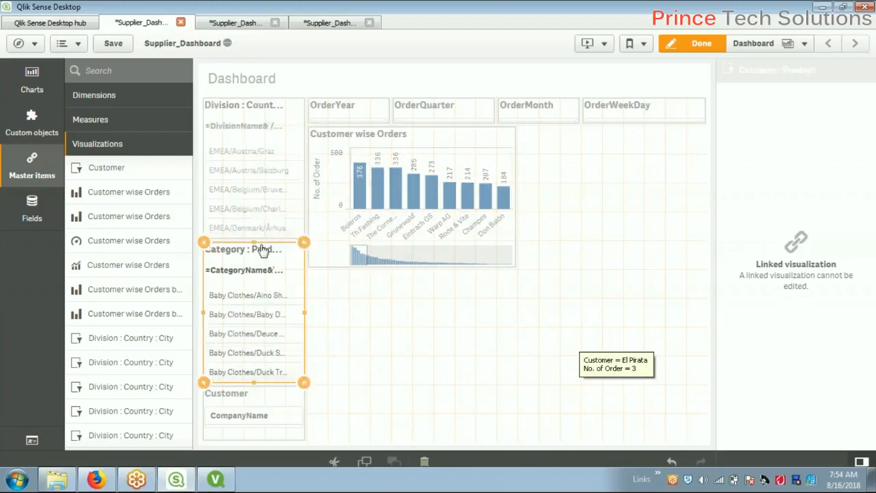
{"action": "left_click_drag", "start_coordinate": [259, 381], "coordinate": [264, 354]}
{"action": "left_click", "coordinate": [258, 404]}
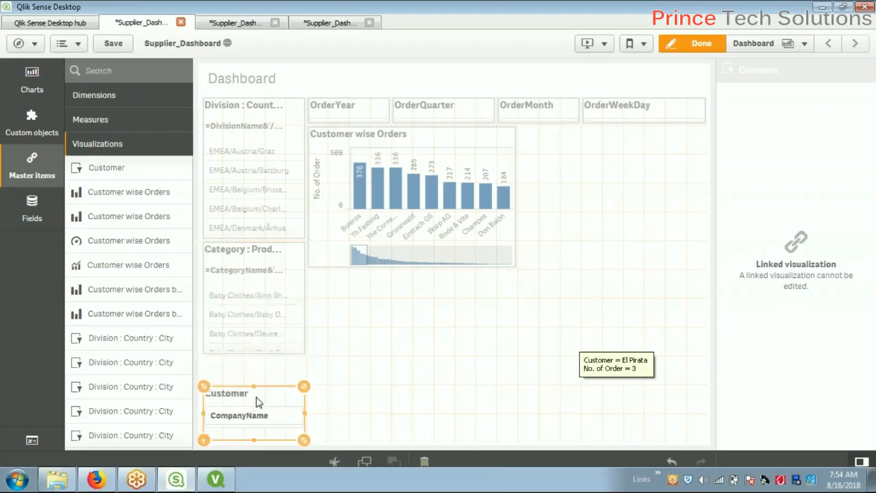
{"action": "left_click_drag", "start_coordinate": [257, 391], "coordinate": [262, 364]}
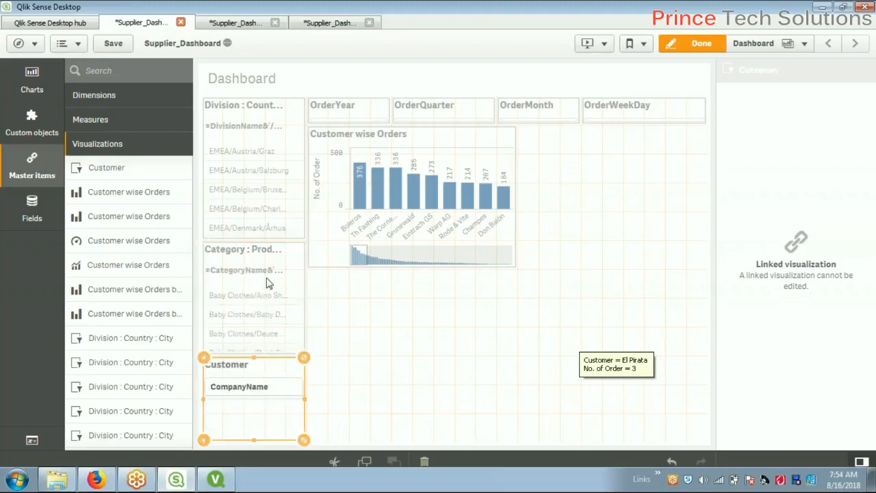
Tighten the left filter stack so the three panes sit without gaps, then select the chart
{"action": "left_click", "coordinate": [260, 216]}
{"action": "left_click_drag", "start_coordinate": [254, 239], "coordinate": [257, 210]}
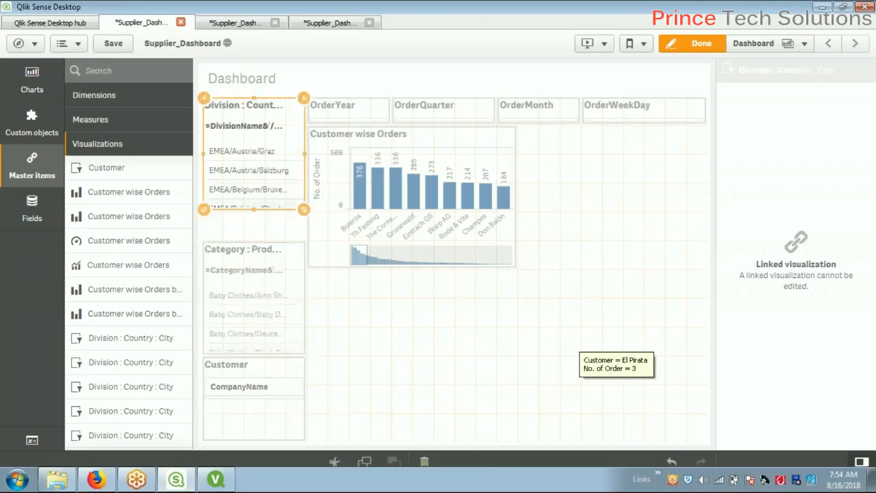
{"action": "left_click", "coordinate": [254, 269]}
{"action": "left_click_drag", "start_coordinate": [254, 244], "coordinate": [259, 216]}
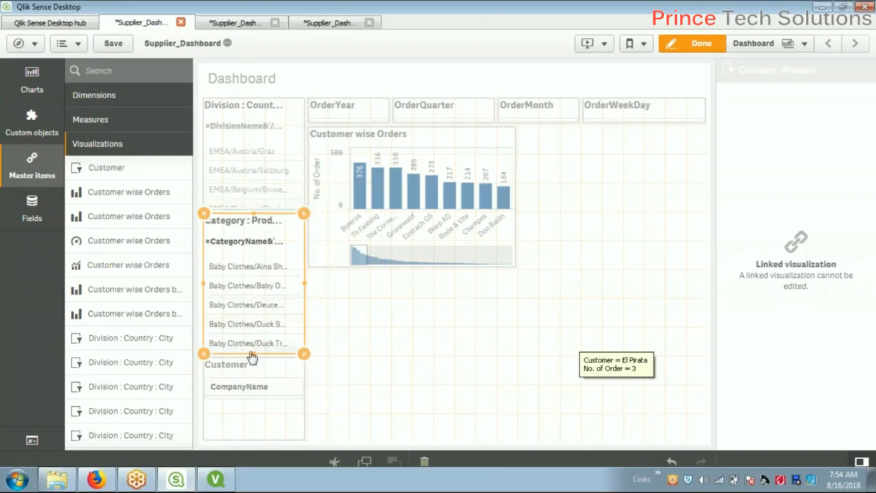
{"action": "left_click_drag", "start_coordinate": [253, 354], "coordinate": [257, 324]}
{"action": "left_click", "coordinate": [254, 385]}
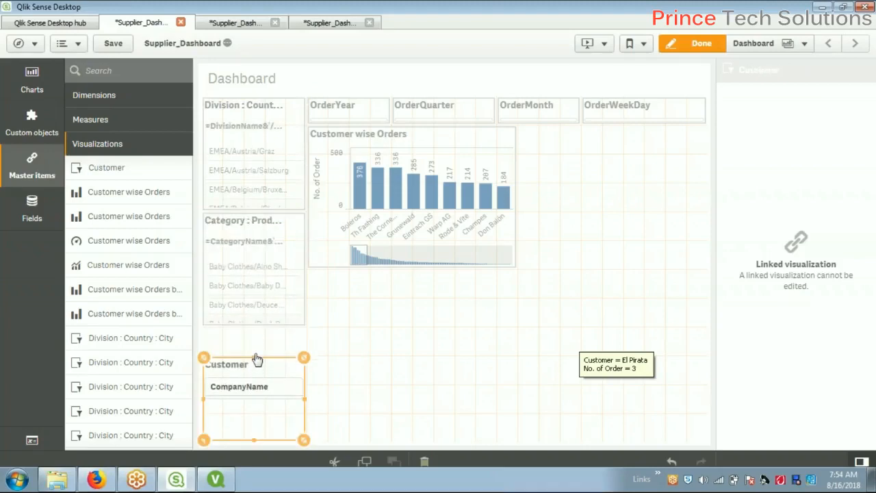
{"action": "left_click_drag", "start_coordinate": [258, 357], "coordinate": [258, 329]}
{"action": "left_click", "coordinate": [394, 388]}
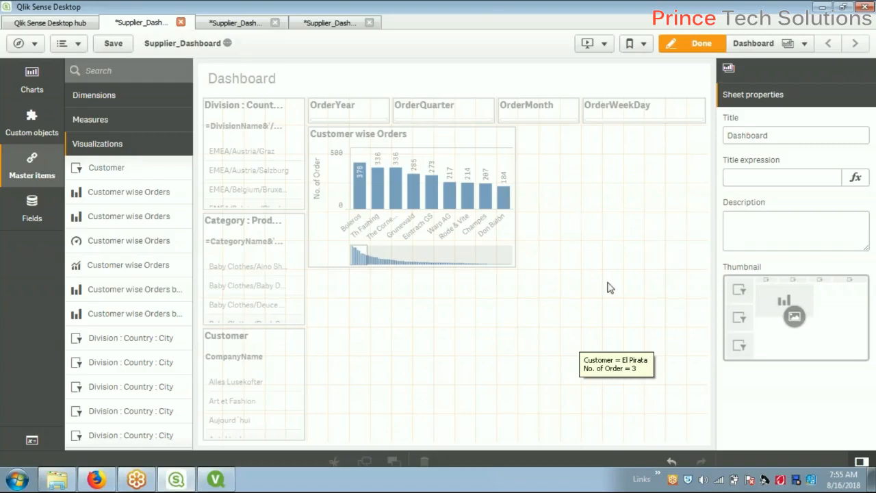
{"action": "left_click", "coordinate": [432, 262]}
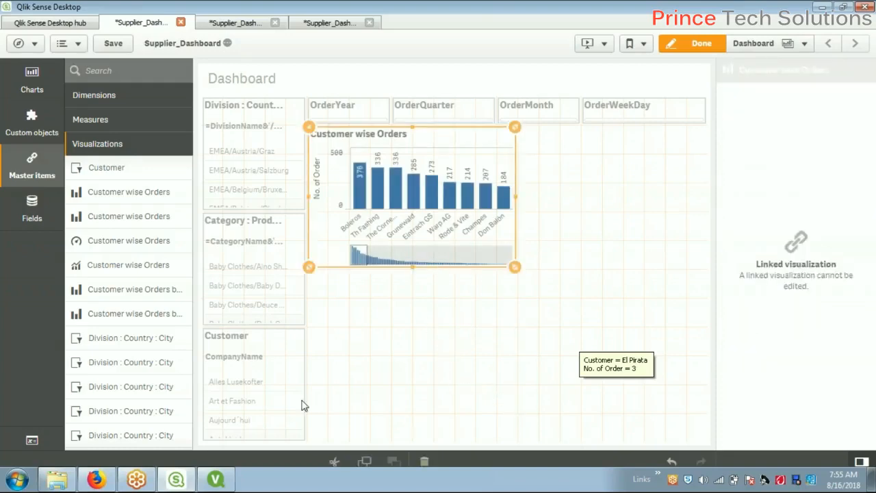
{"action": "left_click", "coordinate": [216, 480]}
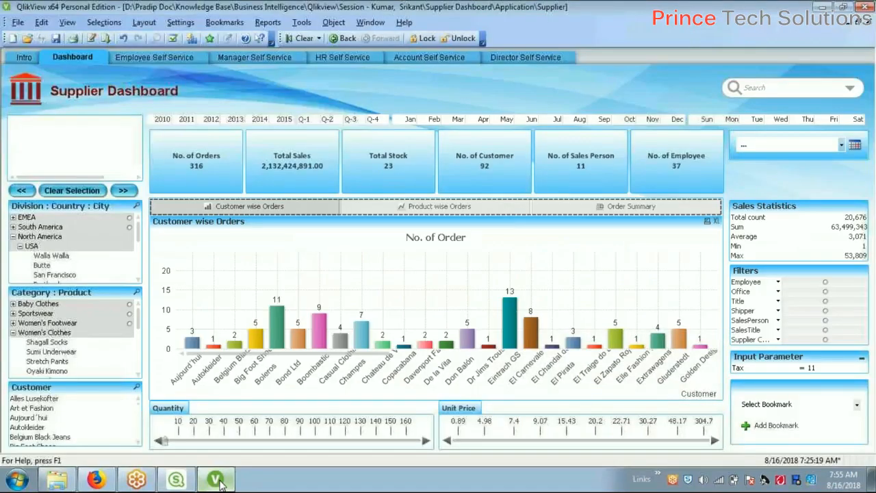
{"action": "left_click", "coordinate": [217, 480]}
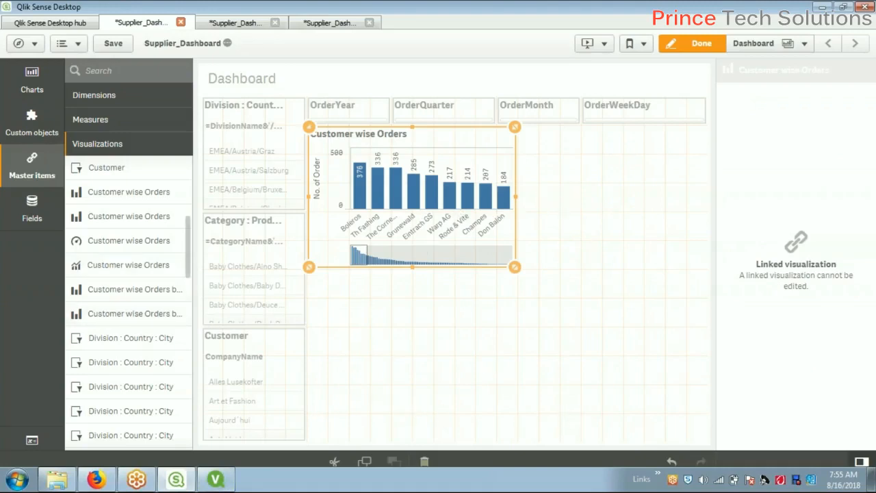
Remove an extra bar chart and place the Customer wise Orders gauge at top right
{"action": "left_click_drag", "start_coordinate": [132, 217], "coordinate": [610, 165]}
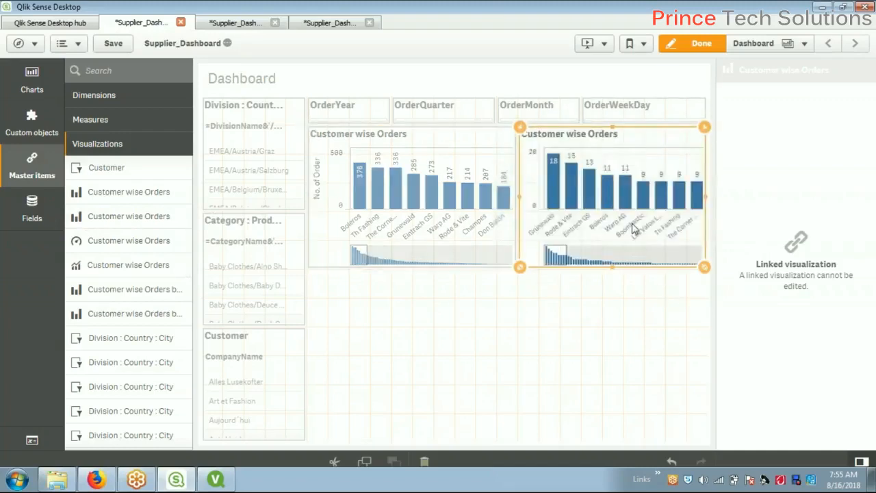
{"action": "key", "text": "Delete"}
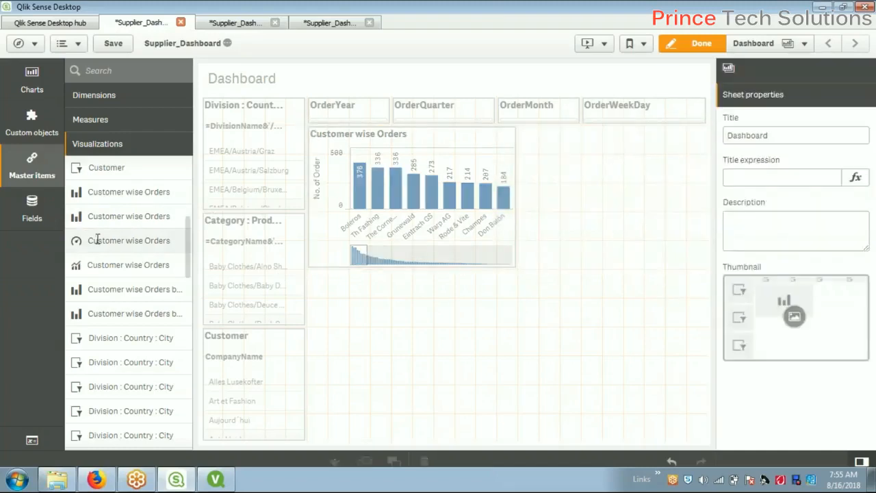
{"action": "left_click_drag", "start_coordinate": [209, 237], "coordinate": [703, 377]}
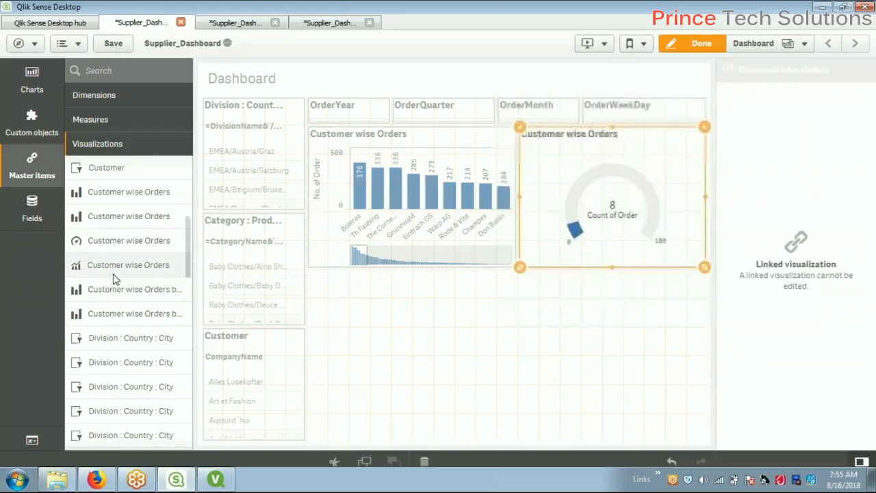
Add the monthly bar chart at bottom left and Customer wise Orders by Quarter at bottom right
{"action": "left_click_drag", "start_coordinate": [115, 274], "coordinate": [347, 339]}
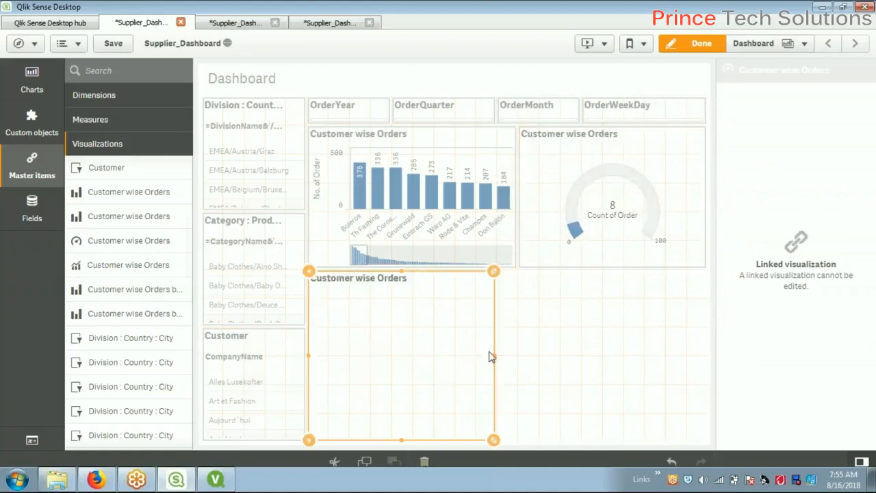
{"action": "left_click_drag", "start_coordinate": [495, 359], "coordinate": [515, 356]}
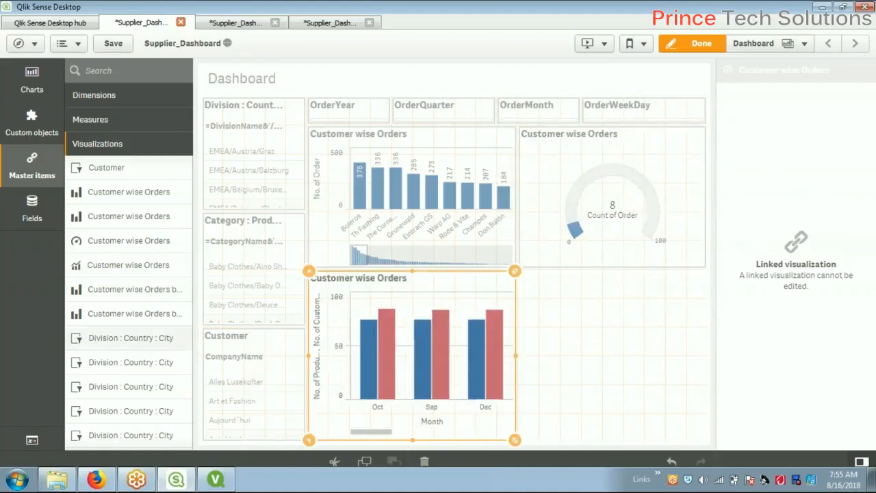
{"action": "left_click_drag", "start_coordinate": [137, 300], "coordinate": [567, 369]}
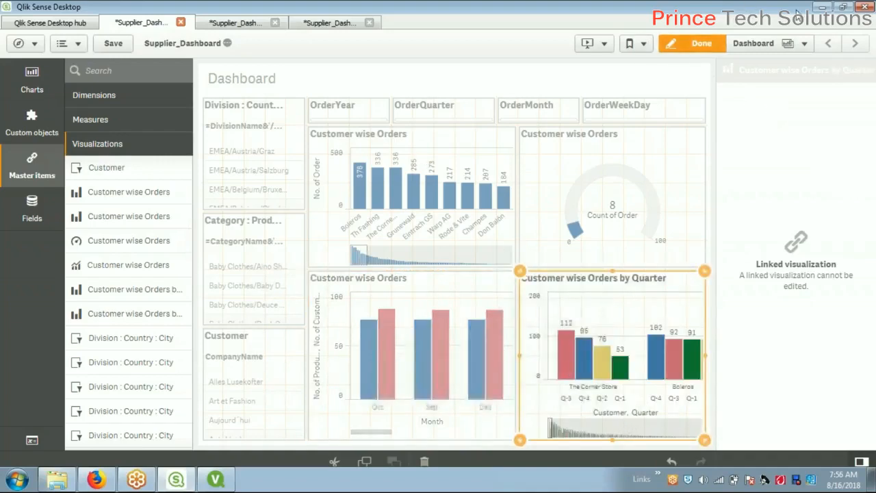
Finish editing and create a new blank sheet, My new sheet, from the sheet list
{"action": "left_click", "coordinate": [705, 44]}
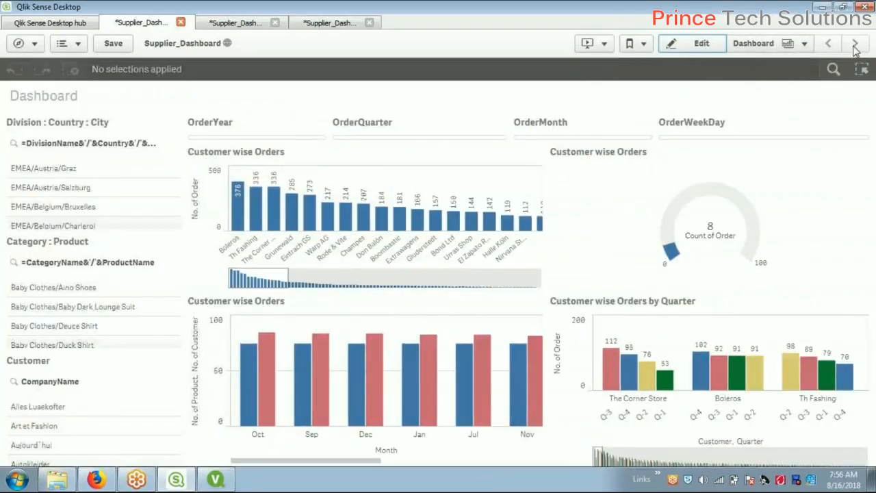
{"action": "left_click", "coordinate": [808, 45]}
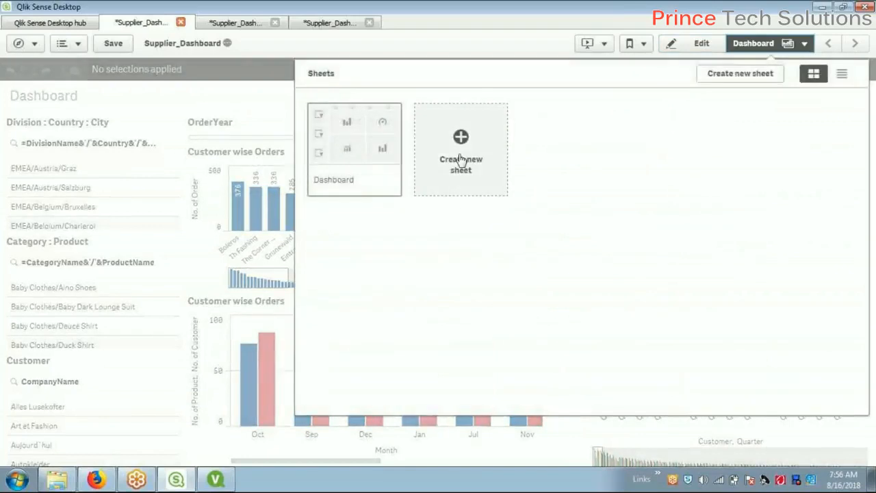
{"action": "left_click", "coordinate": [454, 154]}
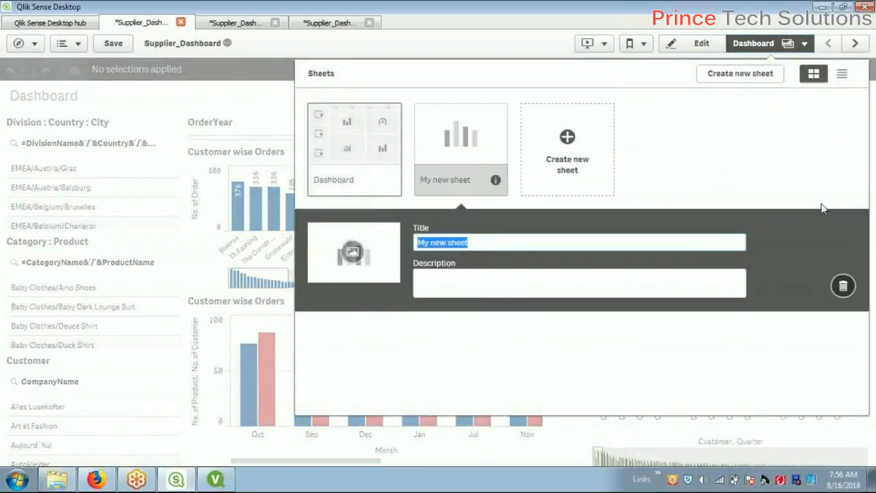
{"action": "left_click", "coordinate": [842, 285]}
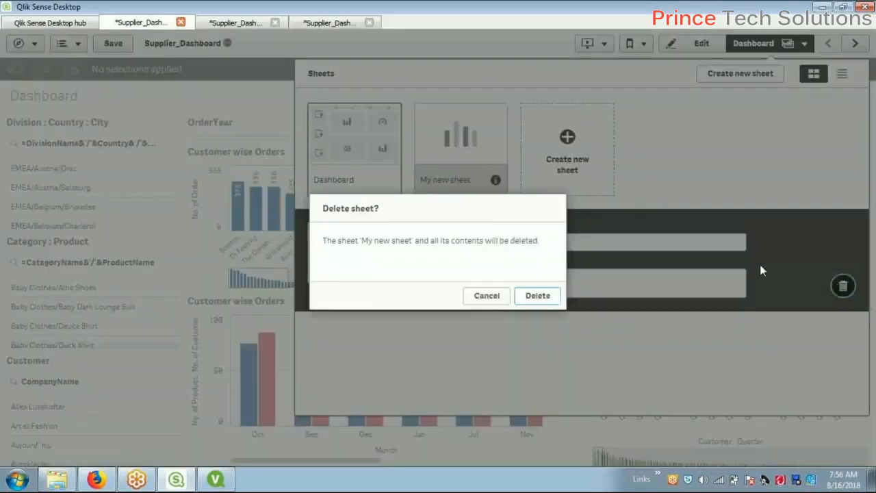
{"action": "left_click", "coordinate": [488, 296]}
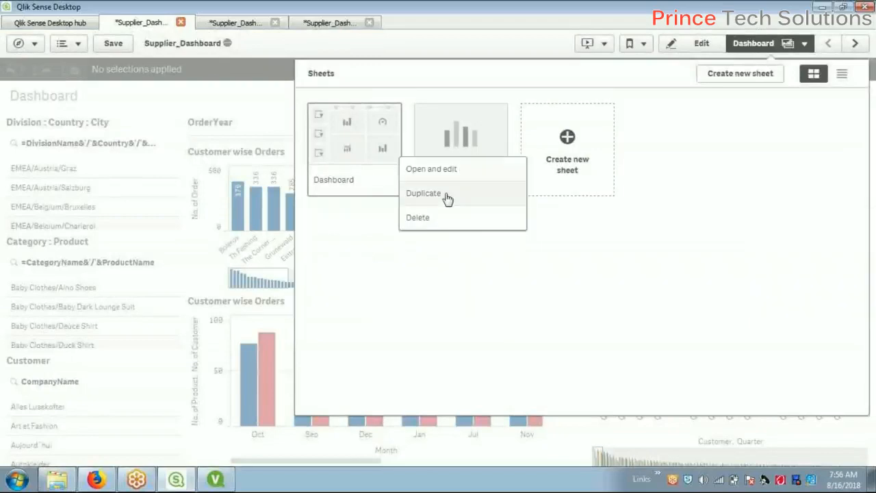
{"action": "left_click", "coordinate": [414, 217]}
Delete the blank My new sheet, duplicate Dashboard as 'Sales Dashboard', and open the copy
{"action": "left_click", "coordinate": [532, 300]}
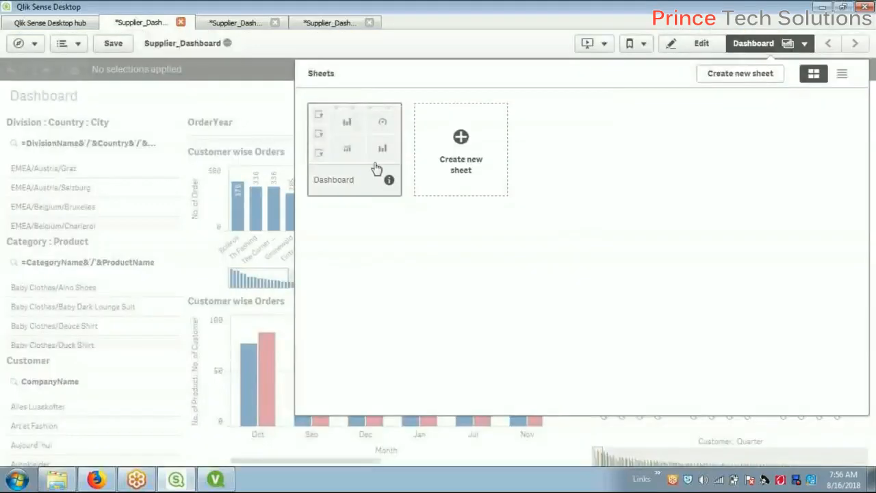
{"action": "right_click", "coordinate": [361, 142]}
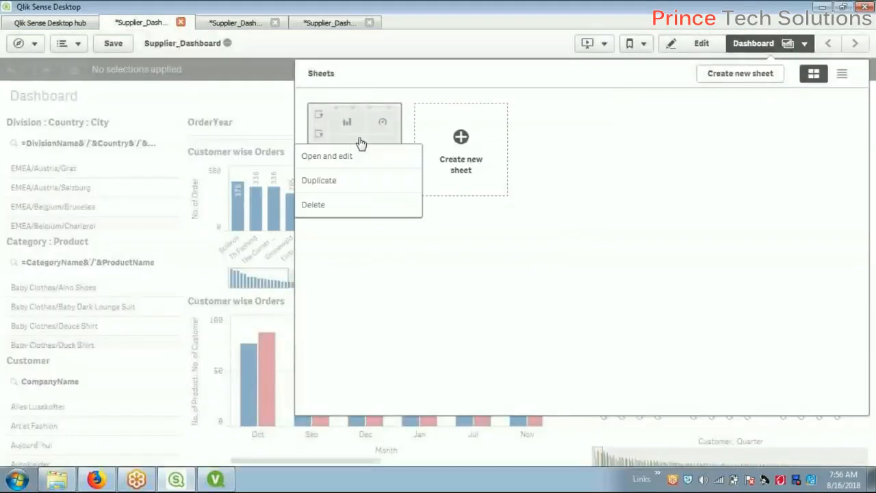
{"action": "left_click", "coordinate": [344, 185]}
{"action": "type", "text": "Sales Dashboard"}
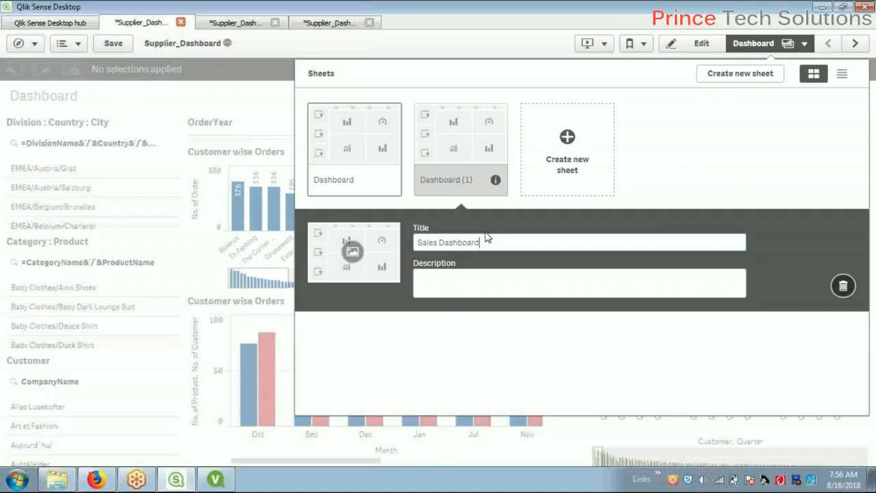
{"action": "key", "text": "Return"}
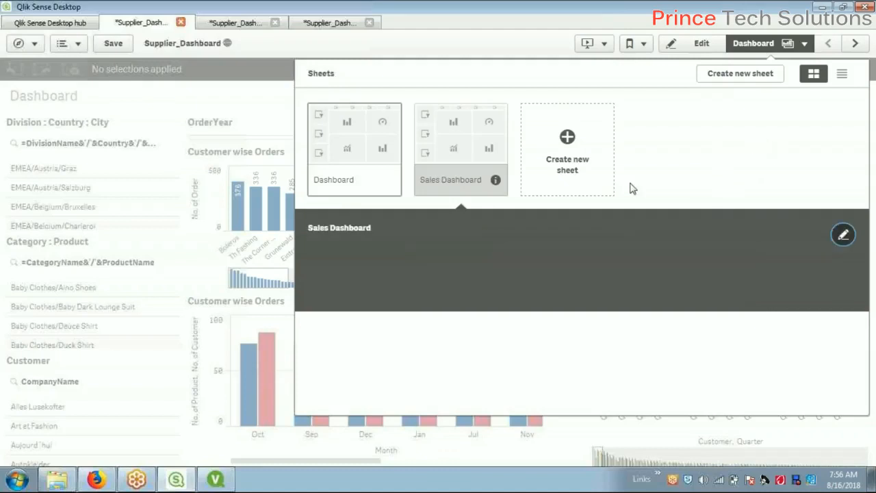
{"action": "left_click", "coordinate": [466, 147]}
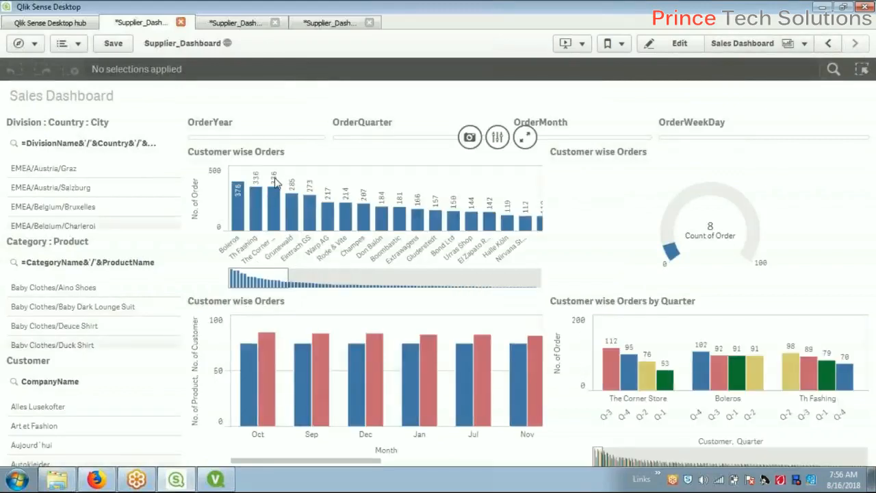
In edit mode, delete the Customer wise Orders bar, monthly and by-Quarter charts and the gauge
{"action": "left_click", "coordinate": [277, 173]}
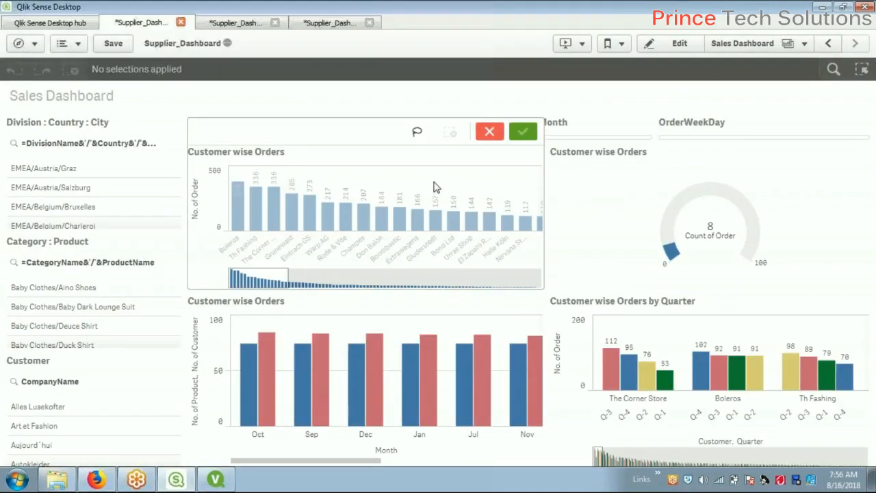
{"action": "left_click", "coordinate": [680, 45]}
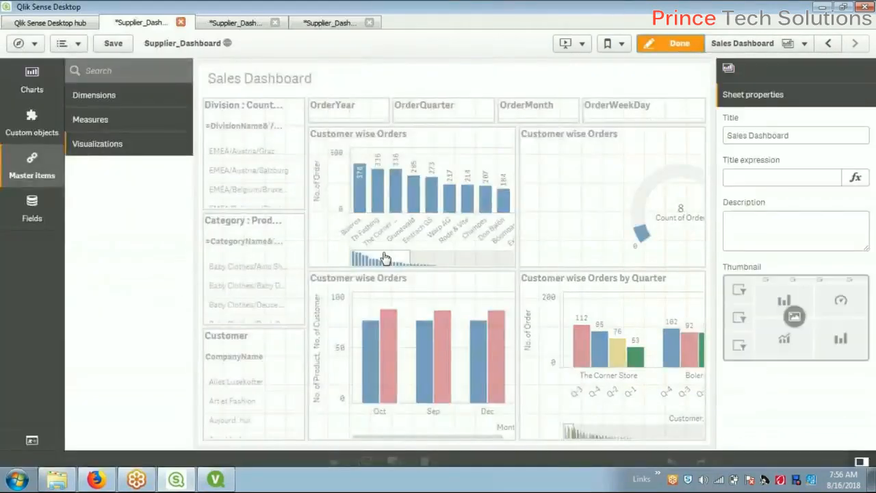
{"action": "left_click", "coordinate": [512, 210]}
{"action": "key", "text": "Delete"}
{"action": "left_click", "coordinate": [525, 211]}
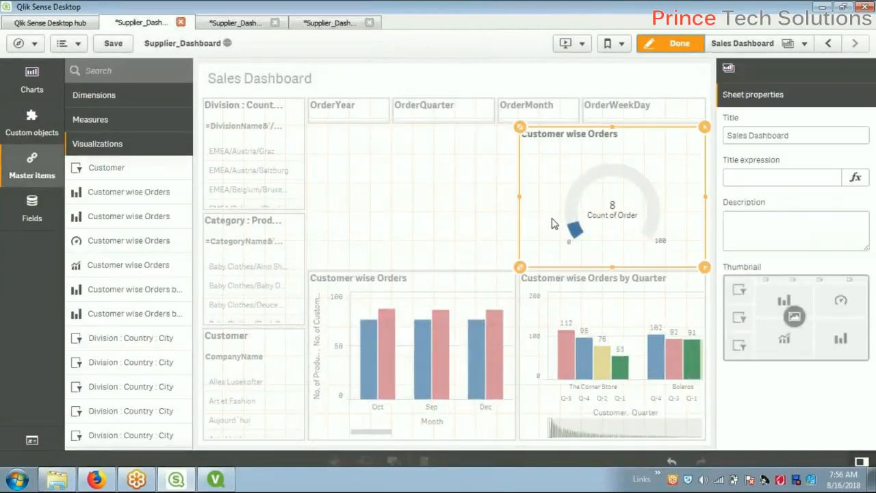
{"action": "key", "text": "Delete"}
{"action": "left_click", "coordinate": [440, 314]}
{"action": "key", "text": "Delete"}
{"action": "left_click", "coordinate": [619, 331]}
{"action": "key", "text": "Delete"}
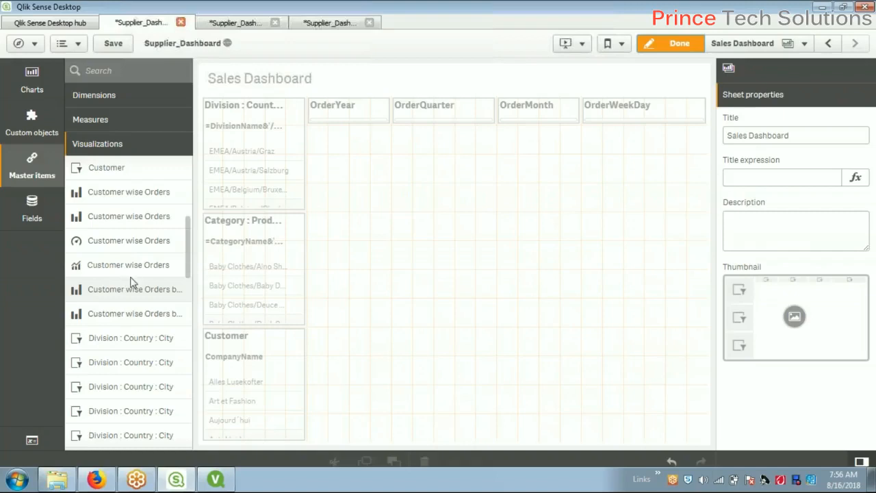
Place Product wise Orders, Product wise Stock and Sales, Sales price treemap and Weekday wise Sales pie, then finish editing
{"action": "left_click_drag", "start_coordinate": [189, 269], "coordinate": [194, 445]}
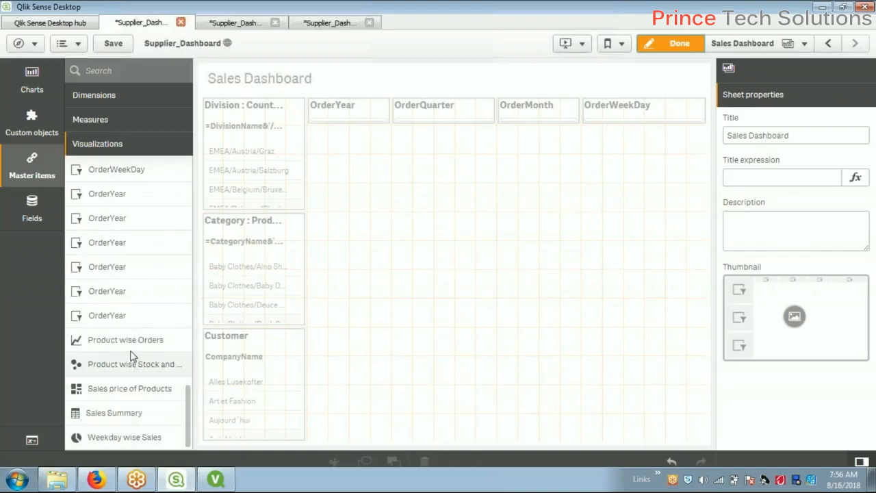
{"action": "left_click_drag", "start_coordinate": [132, 342], "coordinate": [461, 277]}
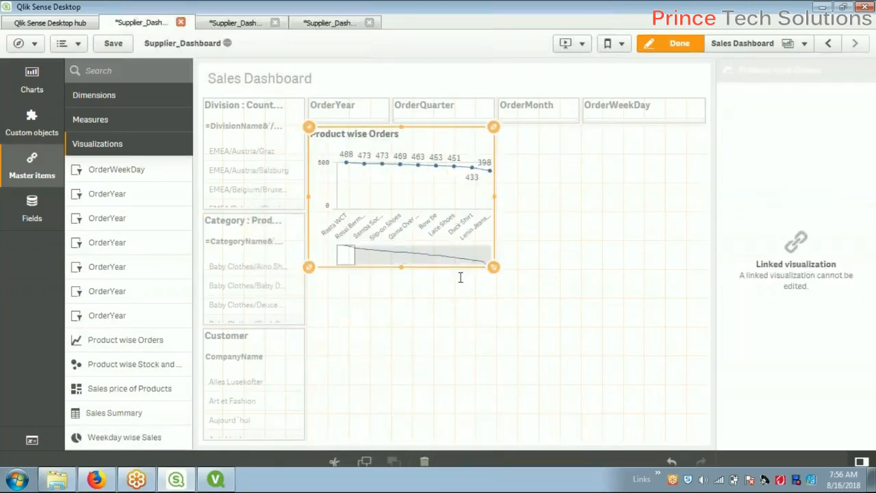
{"action": "left_click_drag", "start_coordinate": [135, 364], "coordinate": [578, 213]}
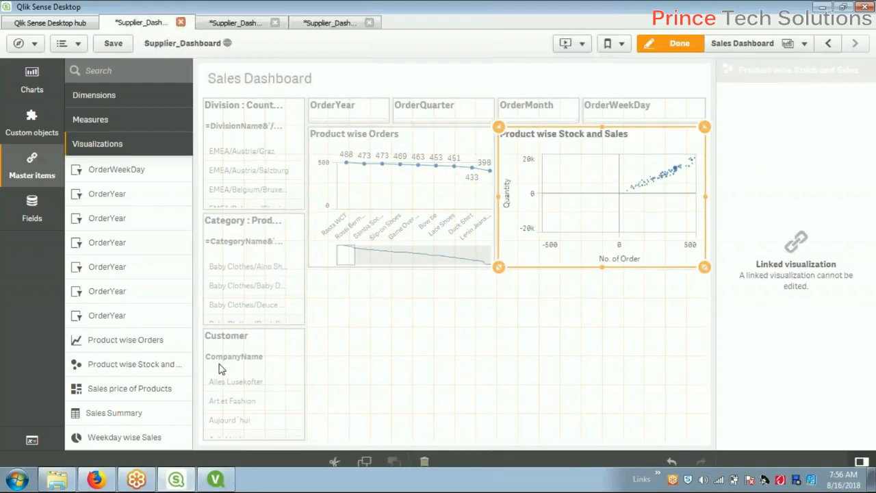
{"action": "left_click_drag", "start_coordinate": [181, 391], "coordinate": [394, 375]}
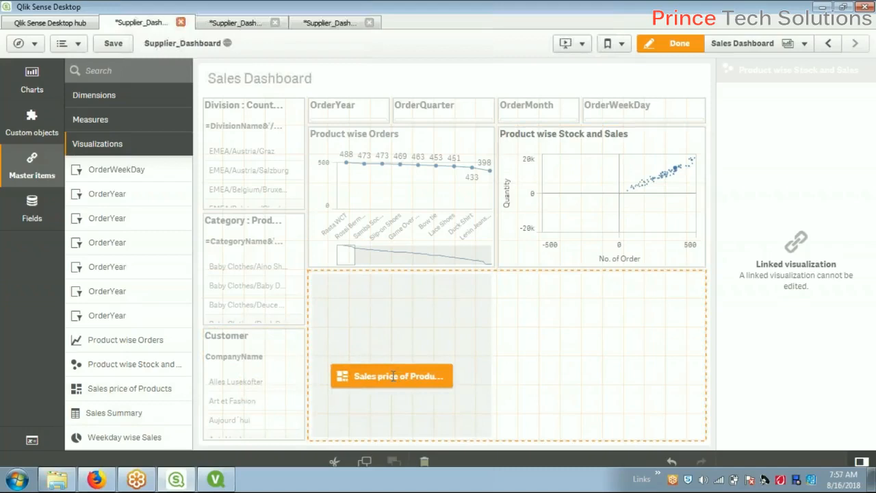
{"action": "left_click_drag", "start_coordinate": [393, 375], "coordinate": [393, 375]}
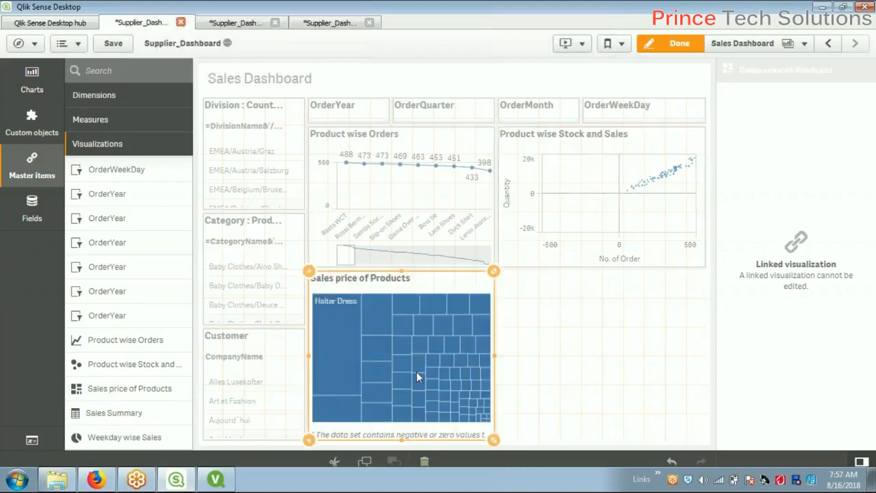
{"action": "left_click_drag", "start_coordinate": [143, 437], "coordinate": [567, 356]}
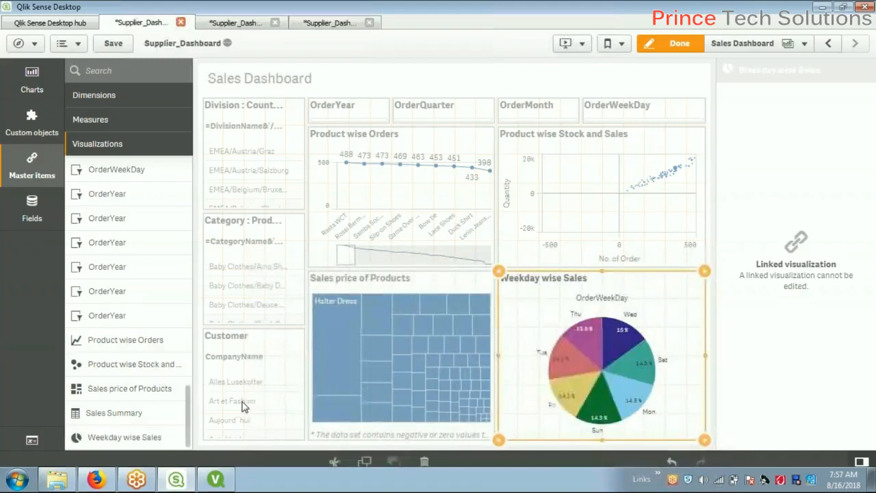
{"action": "scroll", "coordinate": [114, 254], "scroll_direction": "up", "scroll_amount": 10}
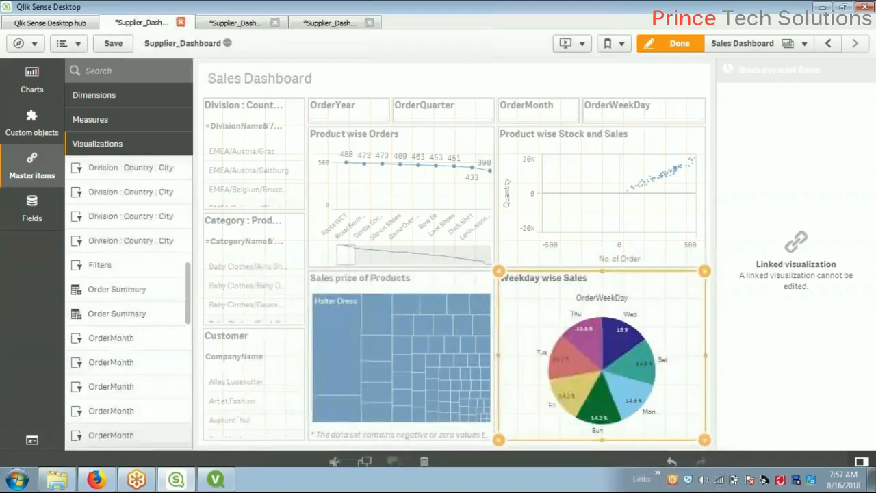
{"action": "left_click", "coordinate": [679, 47]}
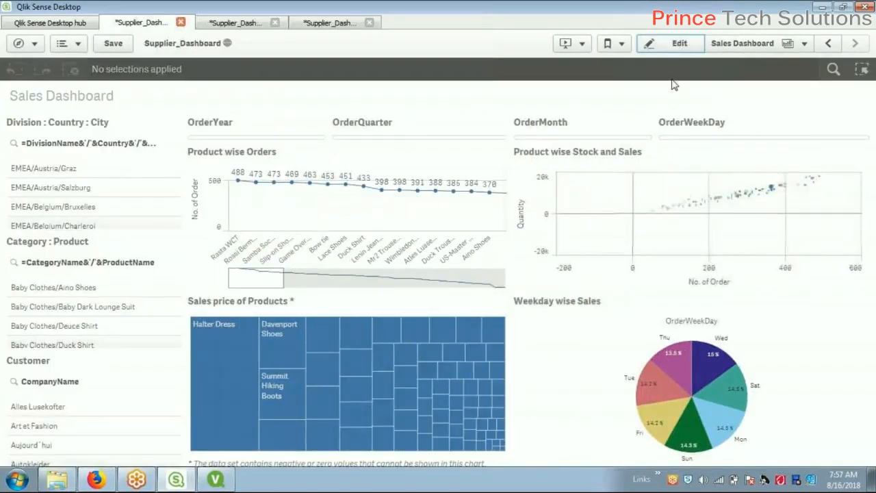
Save the app, copy Sales Dashboard as a new 'Order Summary' sheet and open it
{"action": "left_click", "coordinate": [680, 48]}
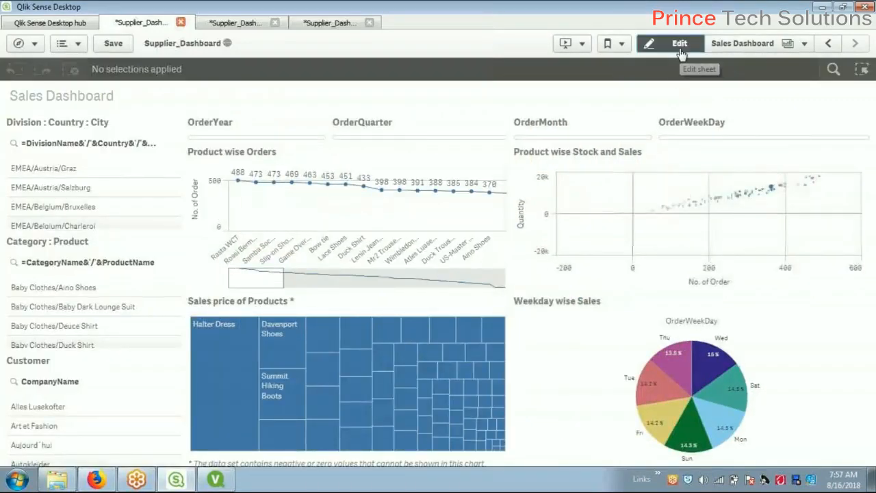
{"action": "left_click", "coordinate": [106, 48]}
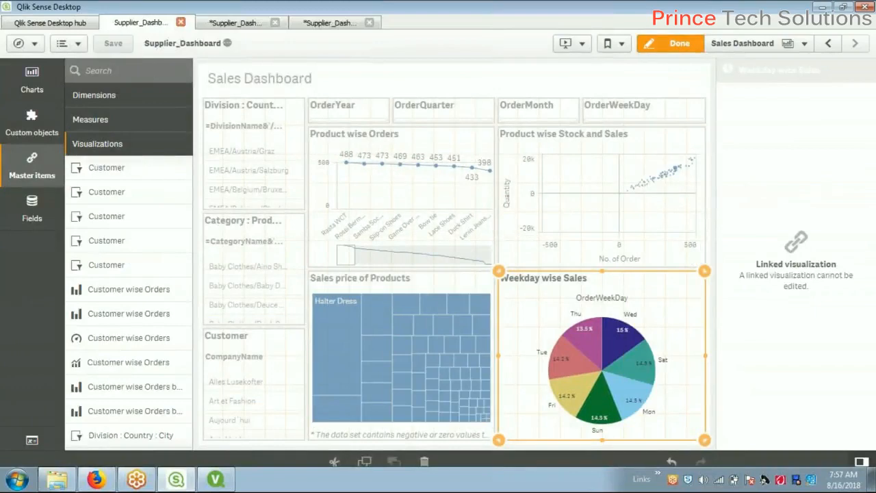
{"action": "left_click", "coordinate": [804, 46]}
{"action": "right_click", "coordinate": [465, 136]}
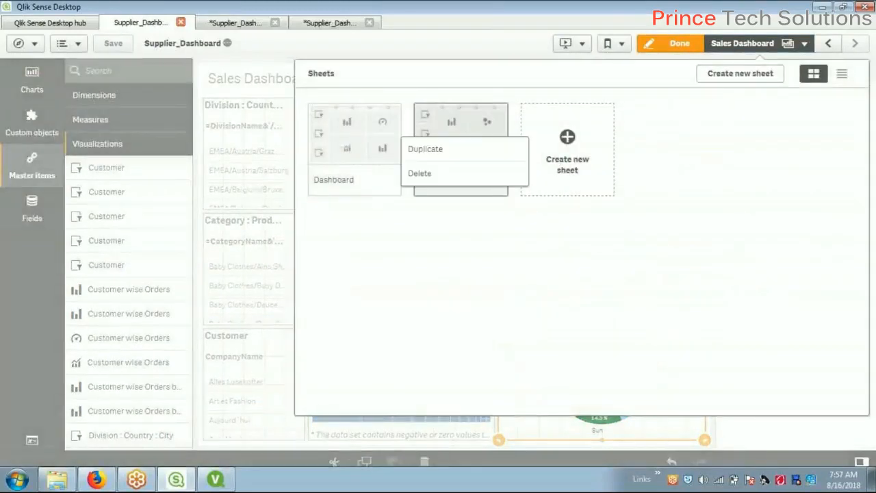
{"action": "left_click", "coordinate": [455, 149]}
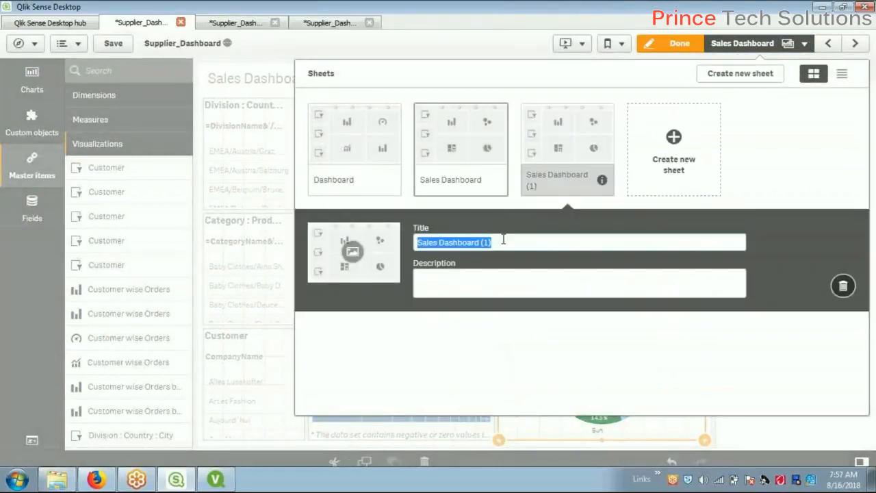
{"action": "type", "text": "Order Summary"}
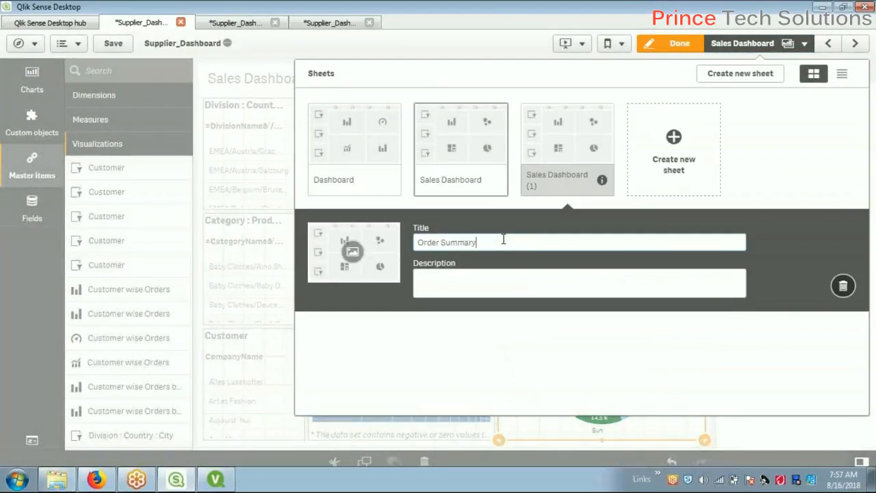
{"action": "key", "text": "Return"}
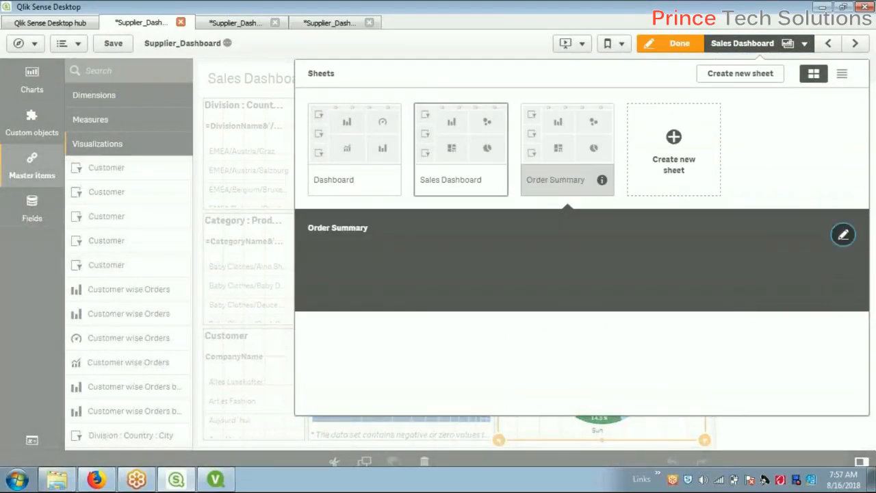
{"action": "left_click", "coordinate": [567, 149]}
Delete the Product wise Orders, Product wise Stock and Sales, Weekday wise Sales and Sales price charts
{"action": "left_click", "coordinate": [412, 203]}
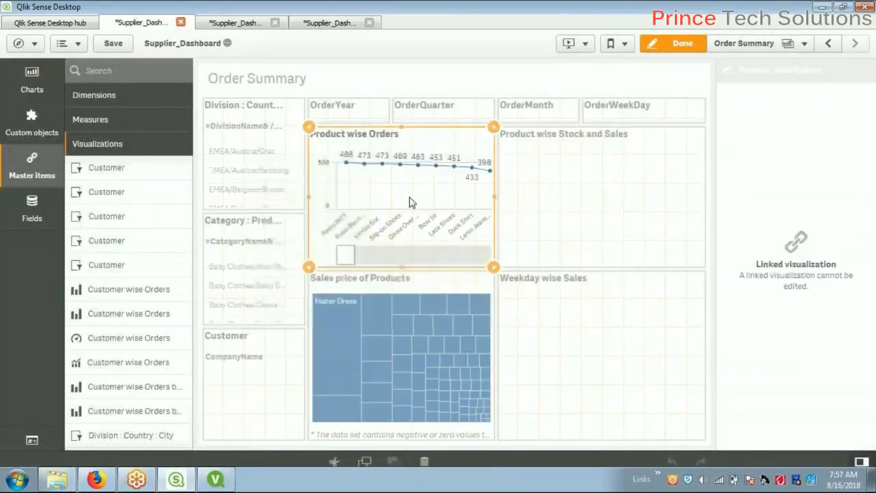
{"action": "key", "text": "Delete"}
{"action": "left_click", "coordinate": [546, 218]}
{"action": "key", "text": "Delete"}
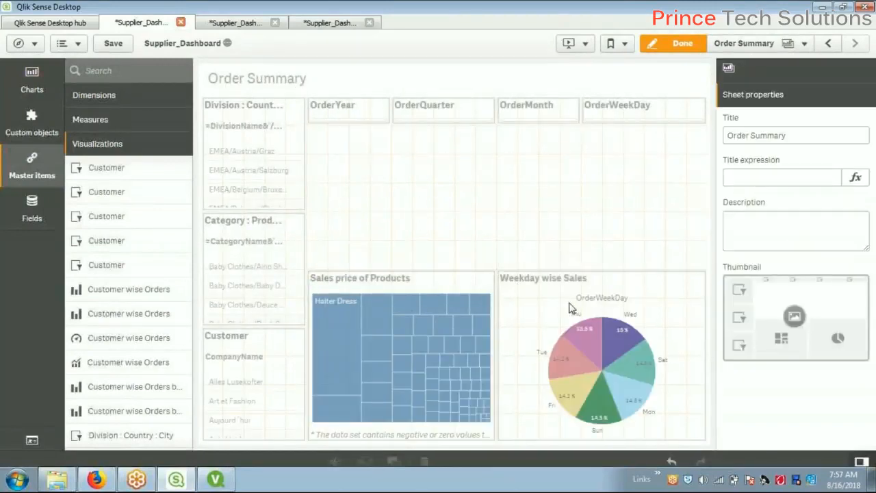
{"action": "left_click", "coordinate": [561, 384]}
{"action": "key", "text": "Delete"}
{"action": "left_click", "coordinate": [436, 389]}
{"action": "key", "text": "Delete"}
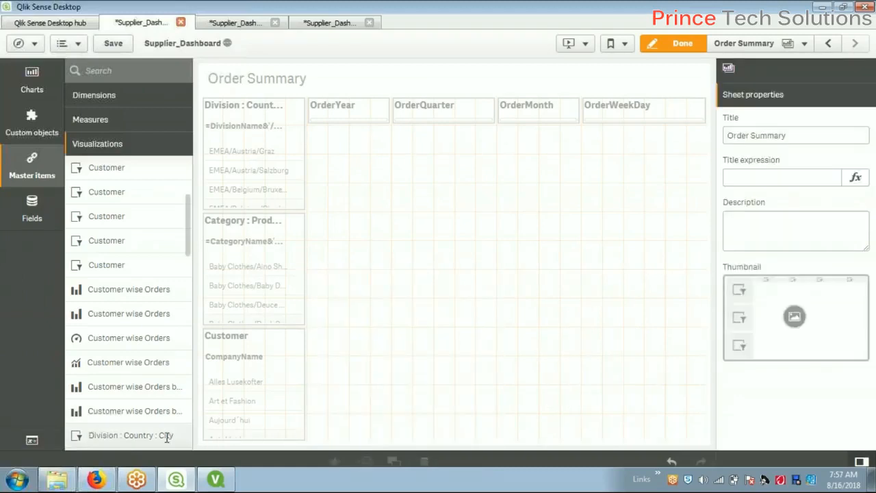
Add the Order Summary pivot table at the top and the Sales Summary table below it
{"action": "scroll", "coordinate": [147, 363], "scroll_direction": "down", "scroll_amount": 5}
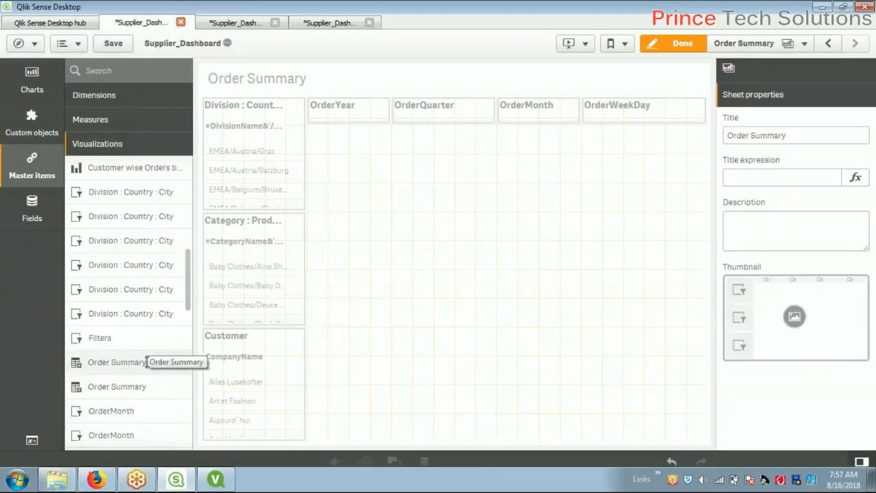
{"action": "left_click_drag", "start_coordinate": [122, 290], "coordinate": [561, 241]}
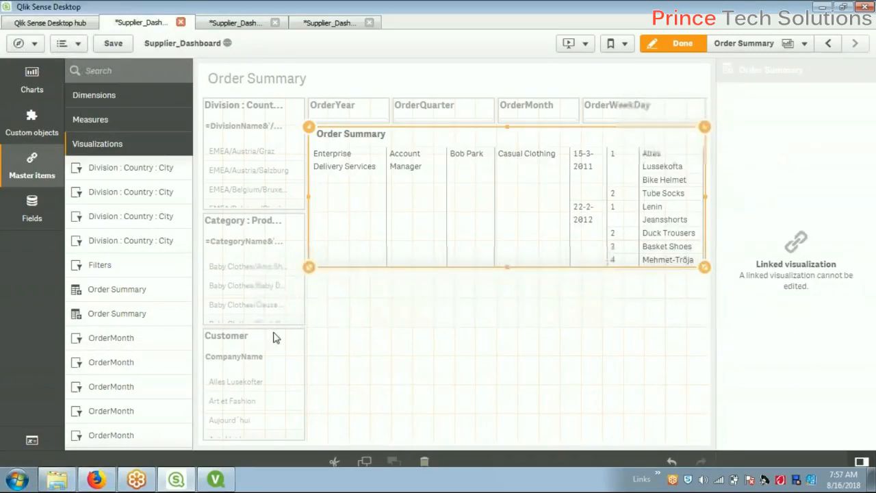
{"action": "left_click_drag", "start_coordinate": [129, 319], "coordinate": [510, 312]}
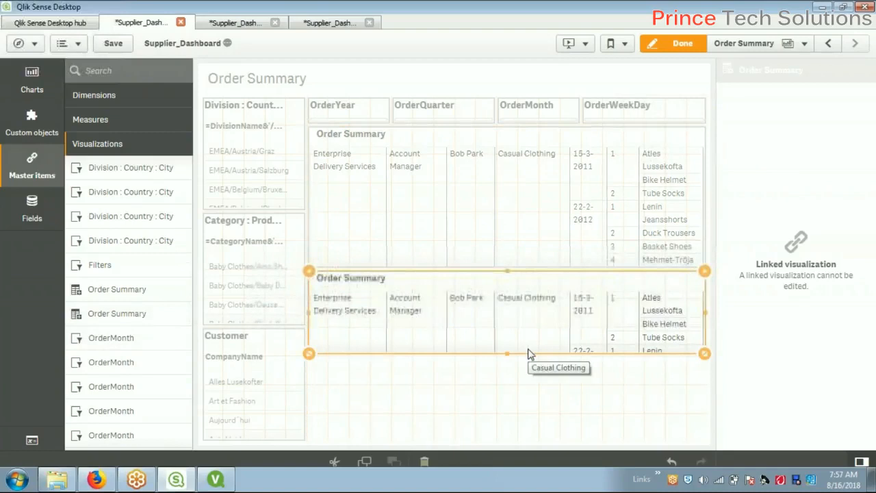
{"action": "key", "text": "Delete"}
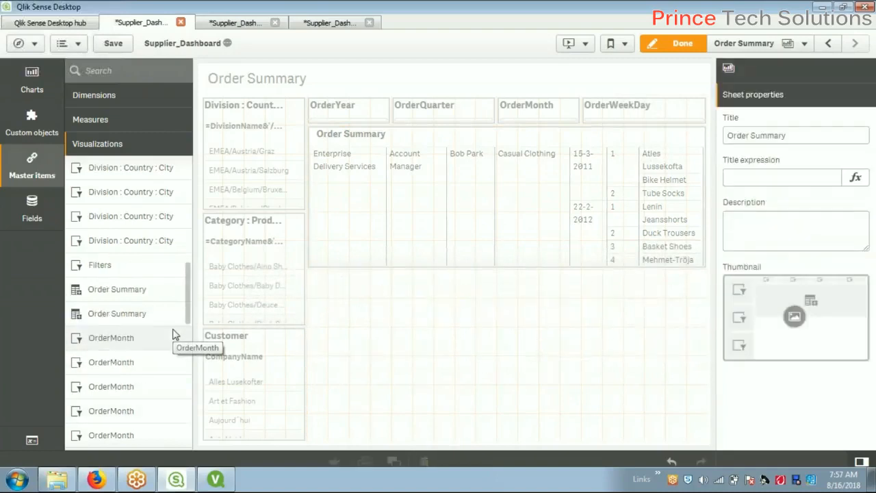
{"action": "scroll", "coordinate": [174, 332], "scroll_direction": "down", "scroll_amount": 1}
{"action": "left_click_drag", "start_coordinate": [189, 322], "coordinate": [188, 442]}
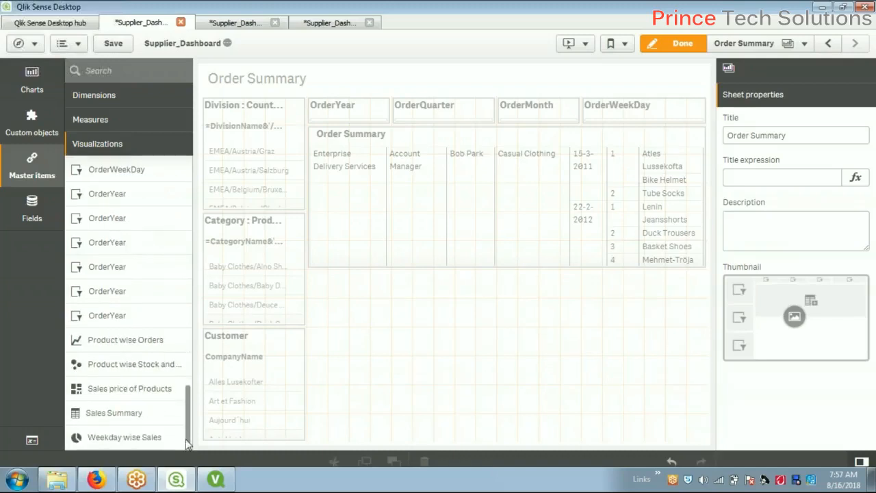
{"action": "left_click_drag", "start_coordinate": [114, 413], "coordinate": [444, 363]}
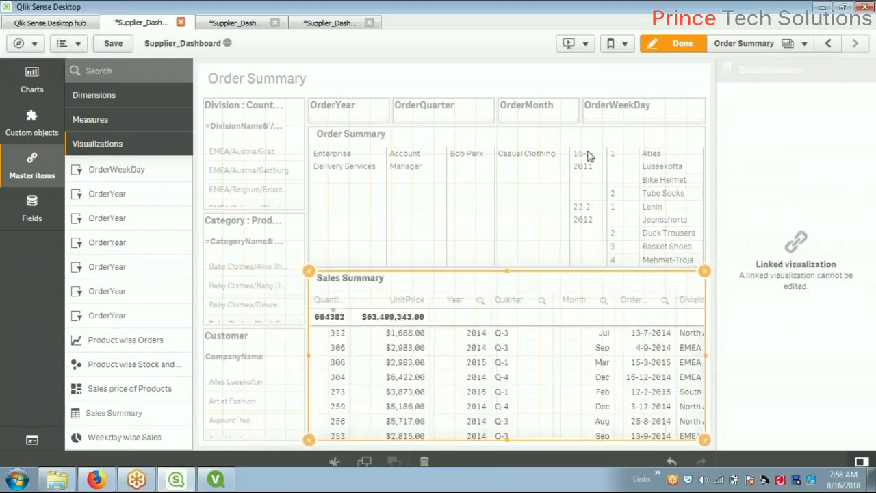
{"action": "scroll", "coordinate": [168, 332], "scroll_direction": "up", "scroll_amount": 3}
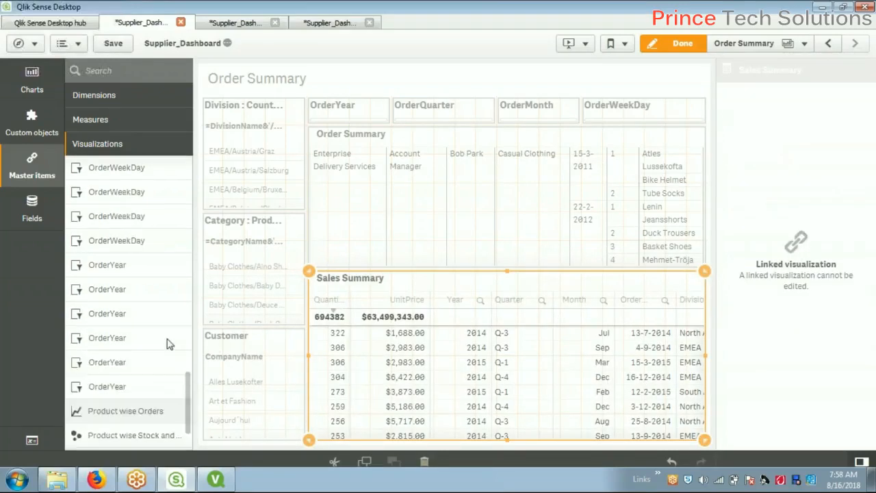
{"action": "scroll", "coordinate": [170, 344], "scroll_direction": "up", "scroll_amount": 10}
{"action": "scroll", "coordinate": [130, 337], "scroll_direction": "up", "scroll_amount": 1}
Save the app, leave edit mode and filter the Order Summary sheet to order year 2014
{"action": "key", "text": "ctrl+s"}
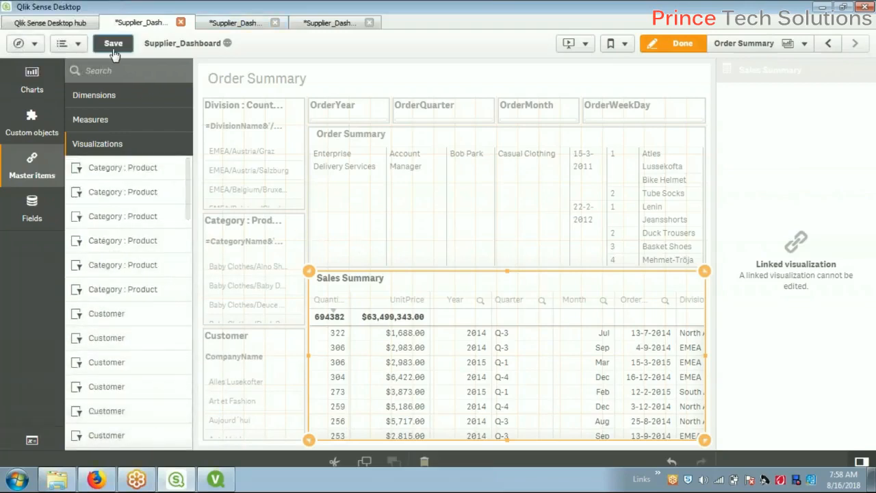
{"action": "left_click", "coordinate": [565, 221]}
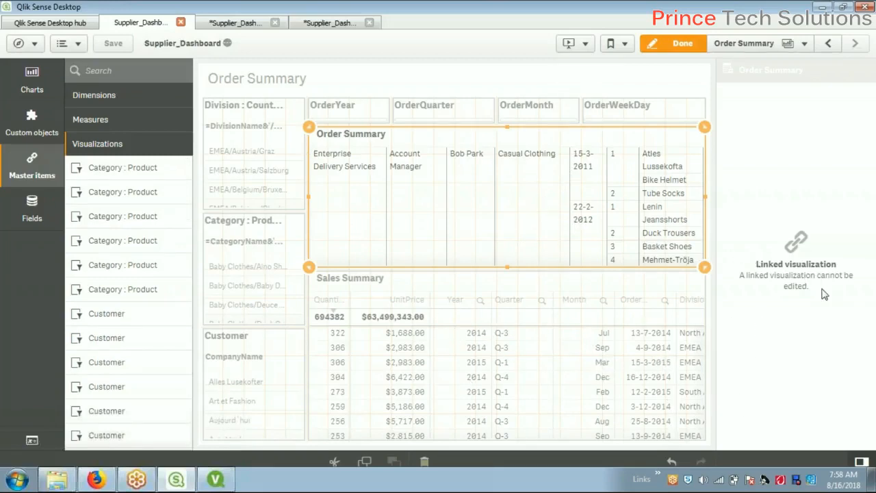
{"action": "left_click", "coordinate": [551, 347]}
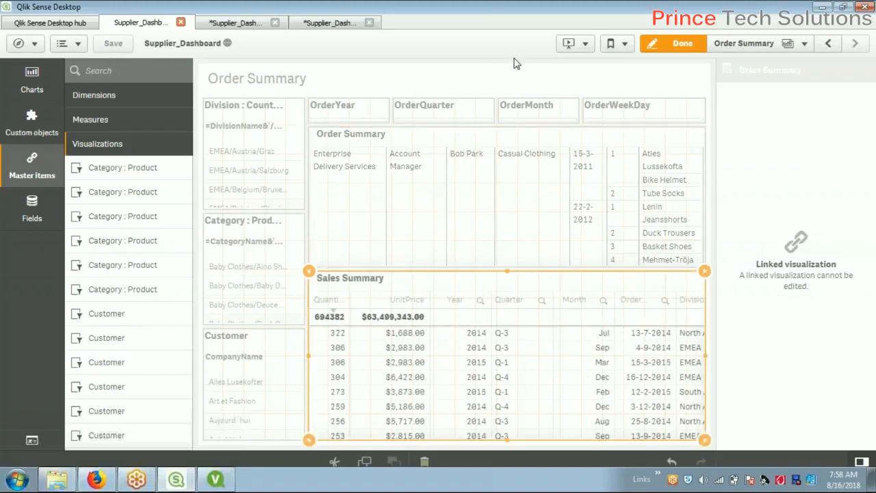
{"action": "left_click", "coordinate": [681, 49]}
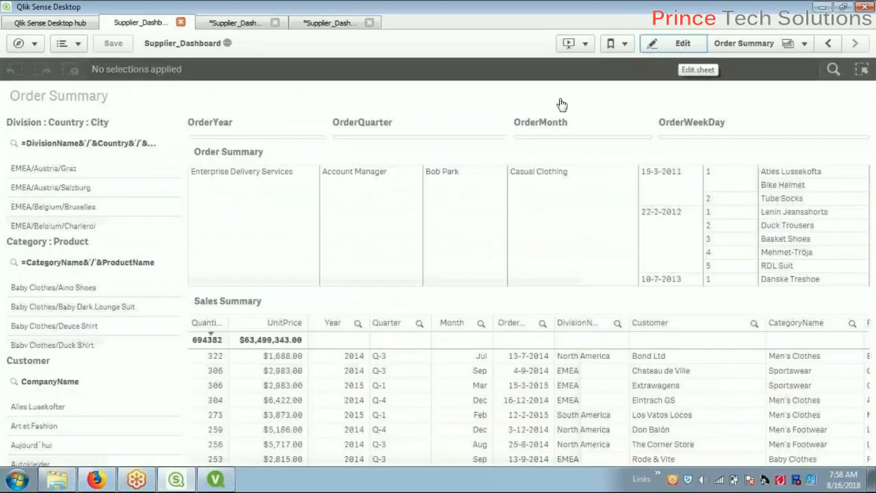
{"action": "left_click", "coordinate": [368, 398]}
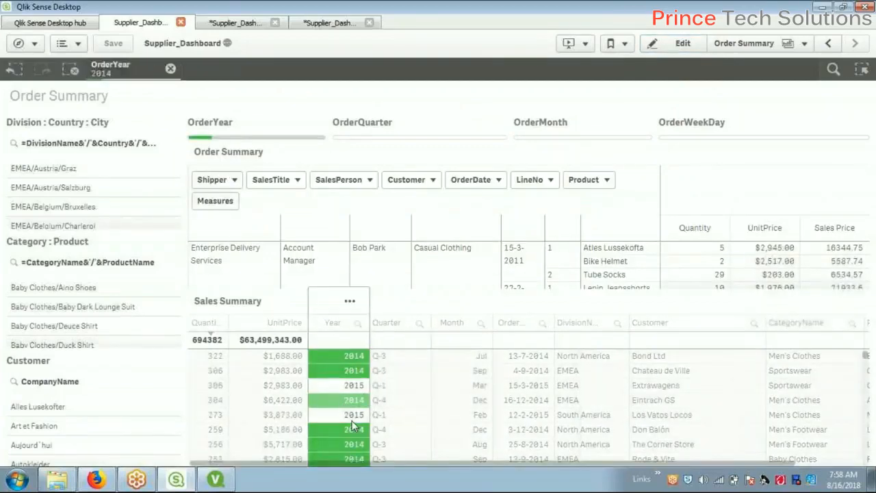